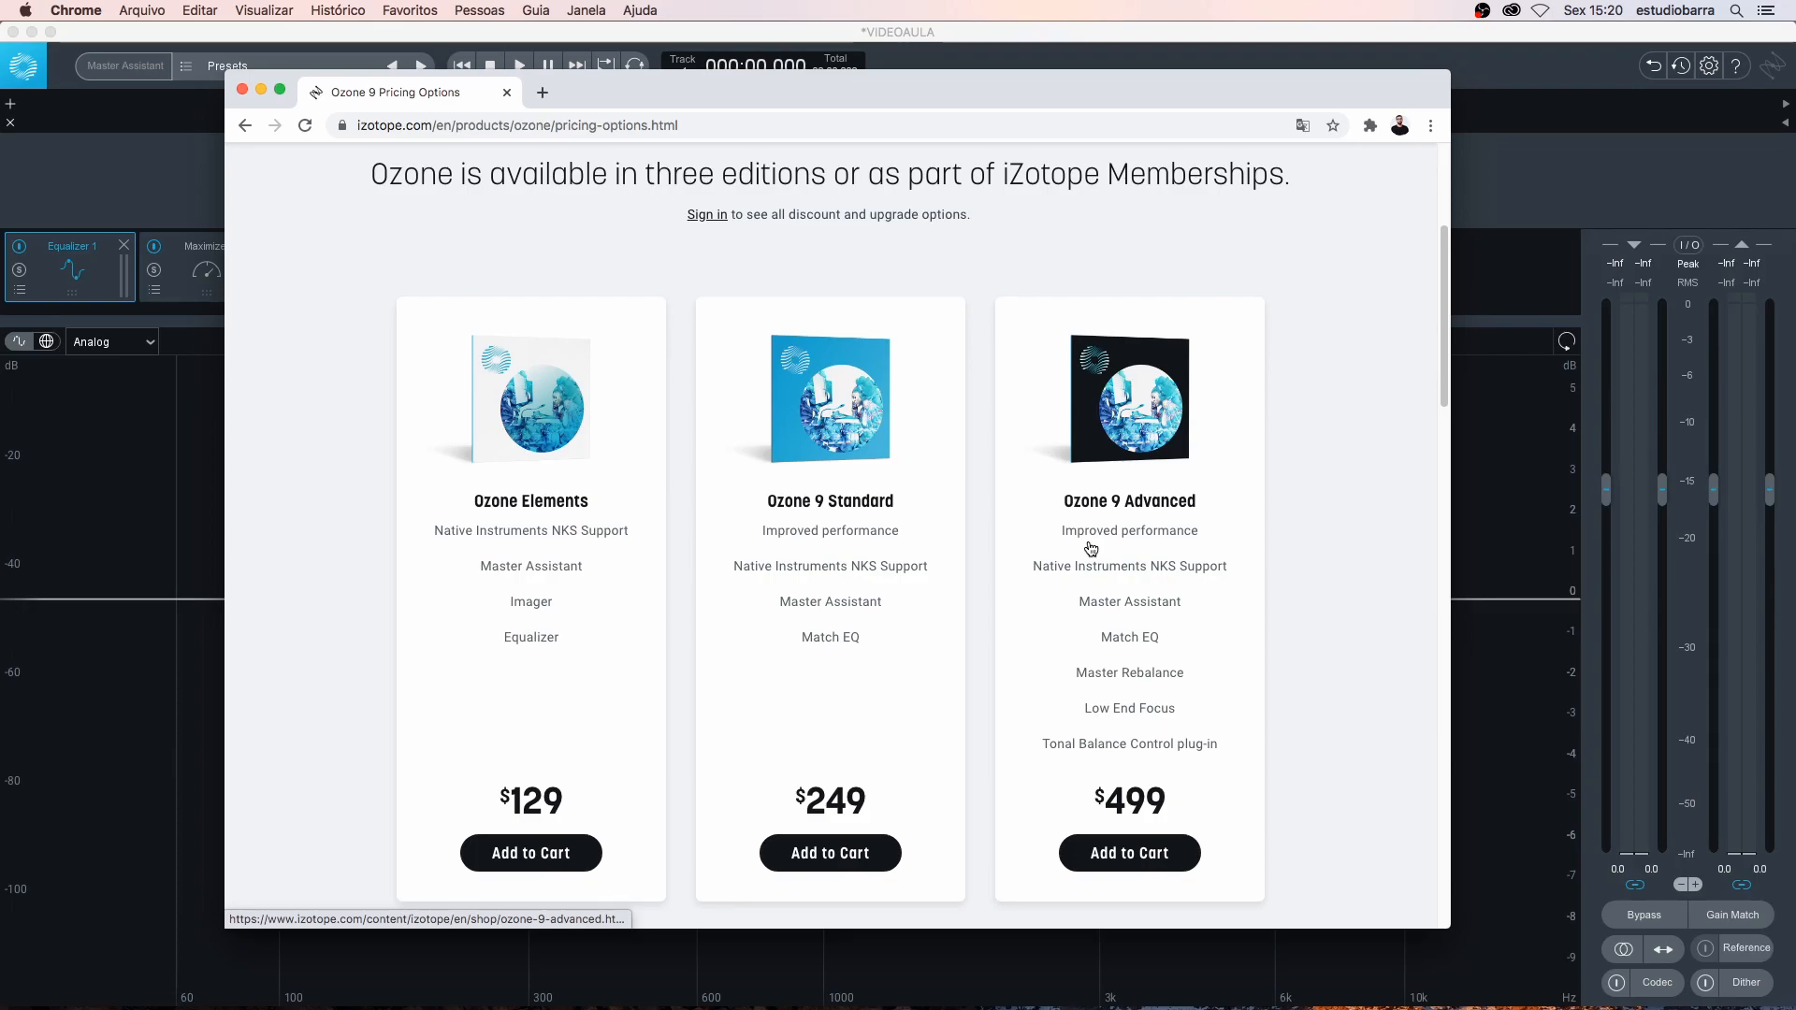
# Switch to iZotope Ozone 9 and view the global presets in the preset manager
pyautogui.click(192, 496)
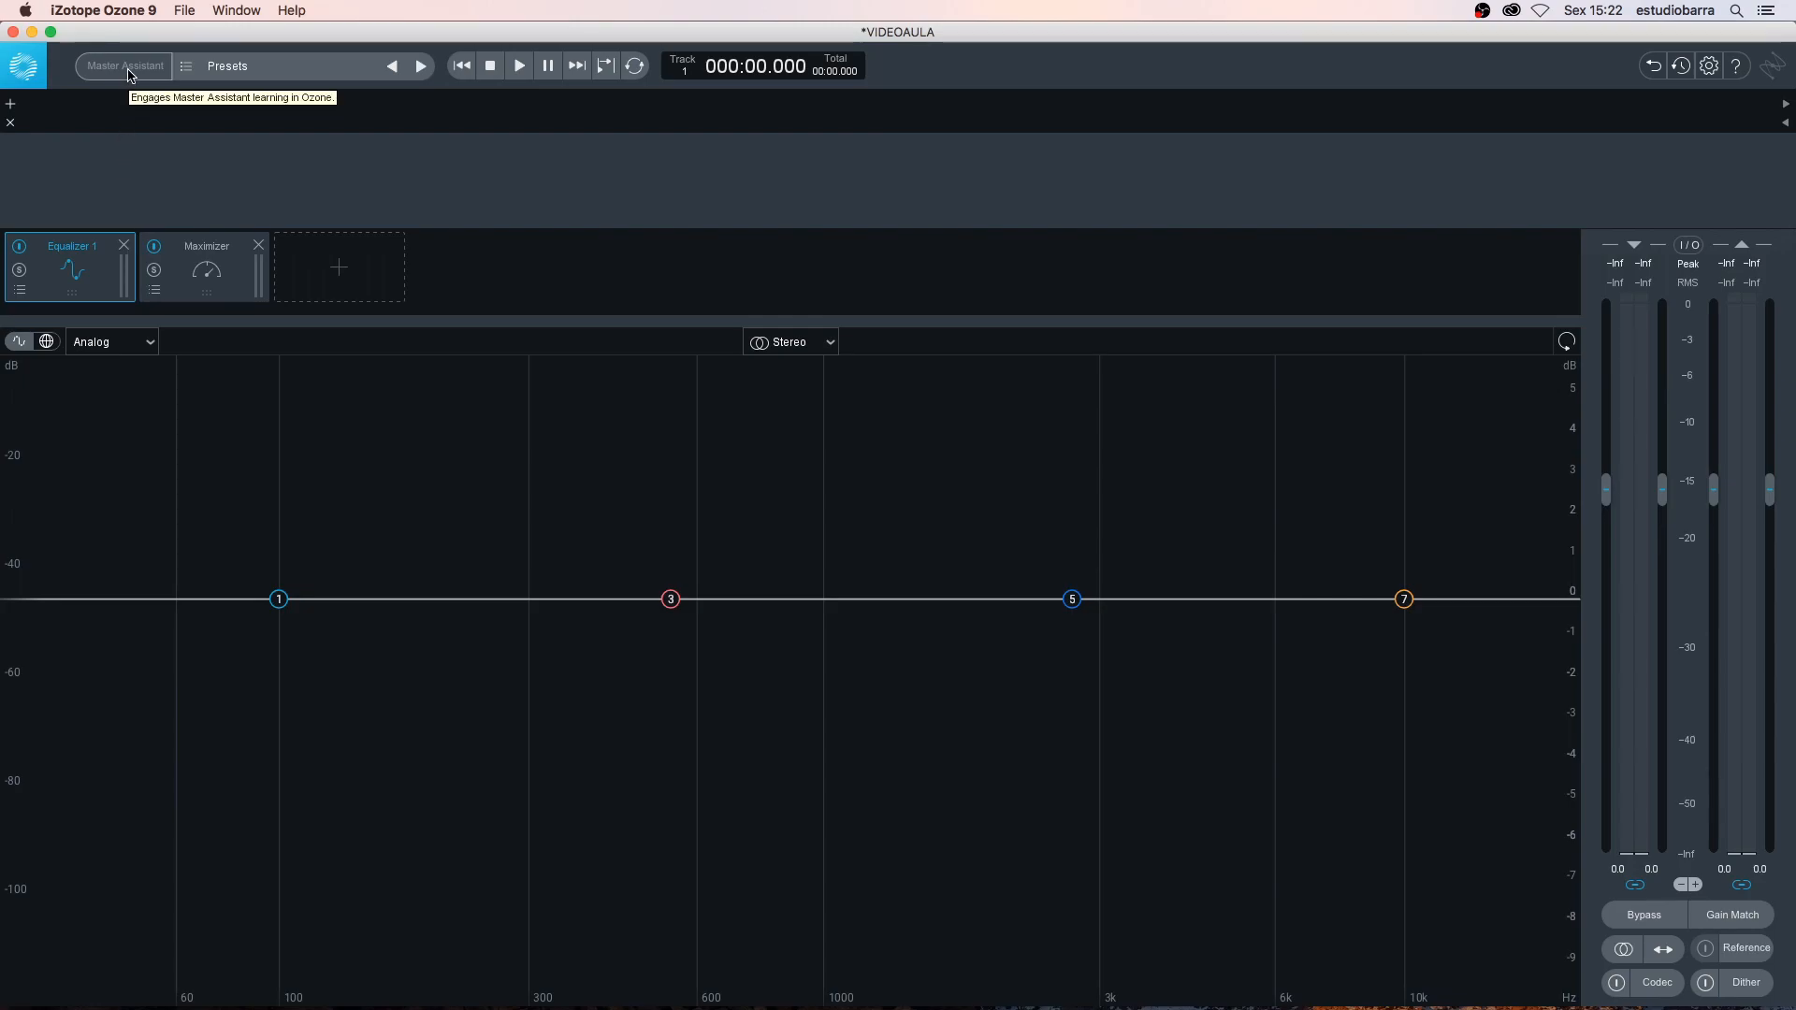
pyautogui.click(288, 80)
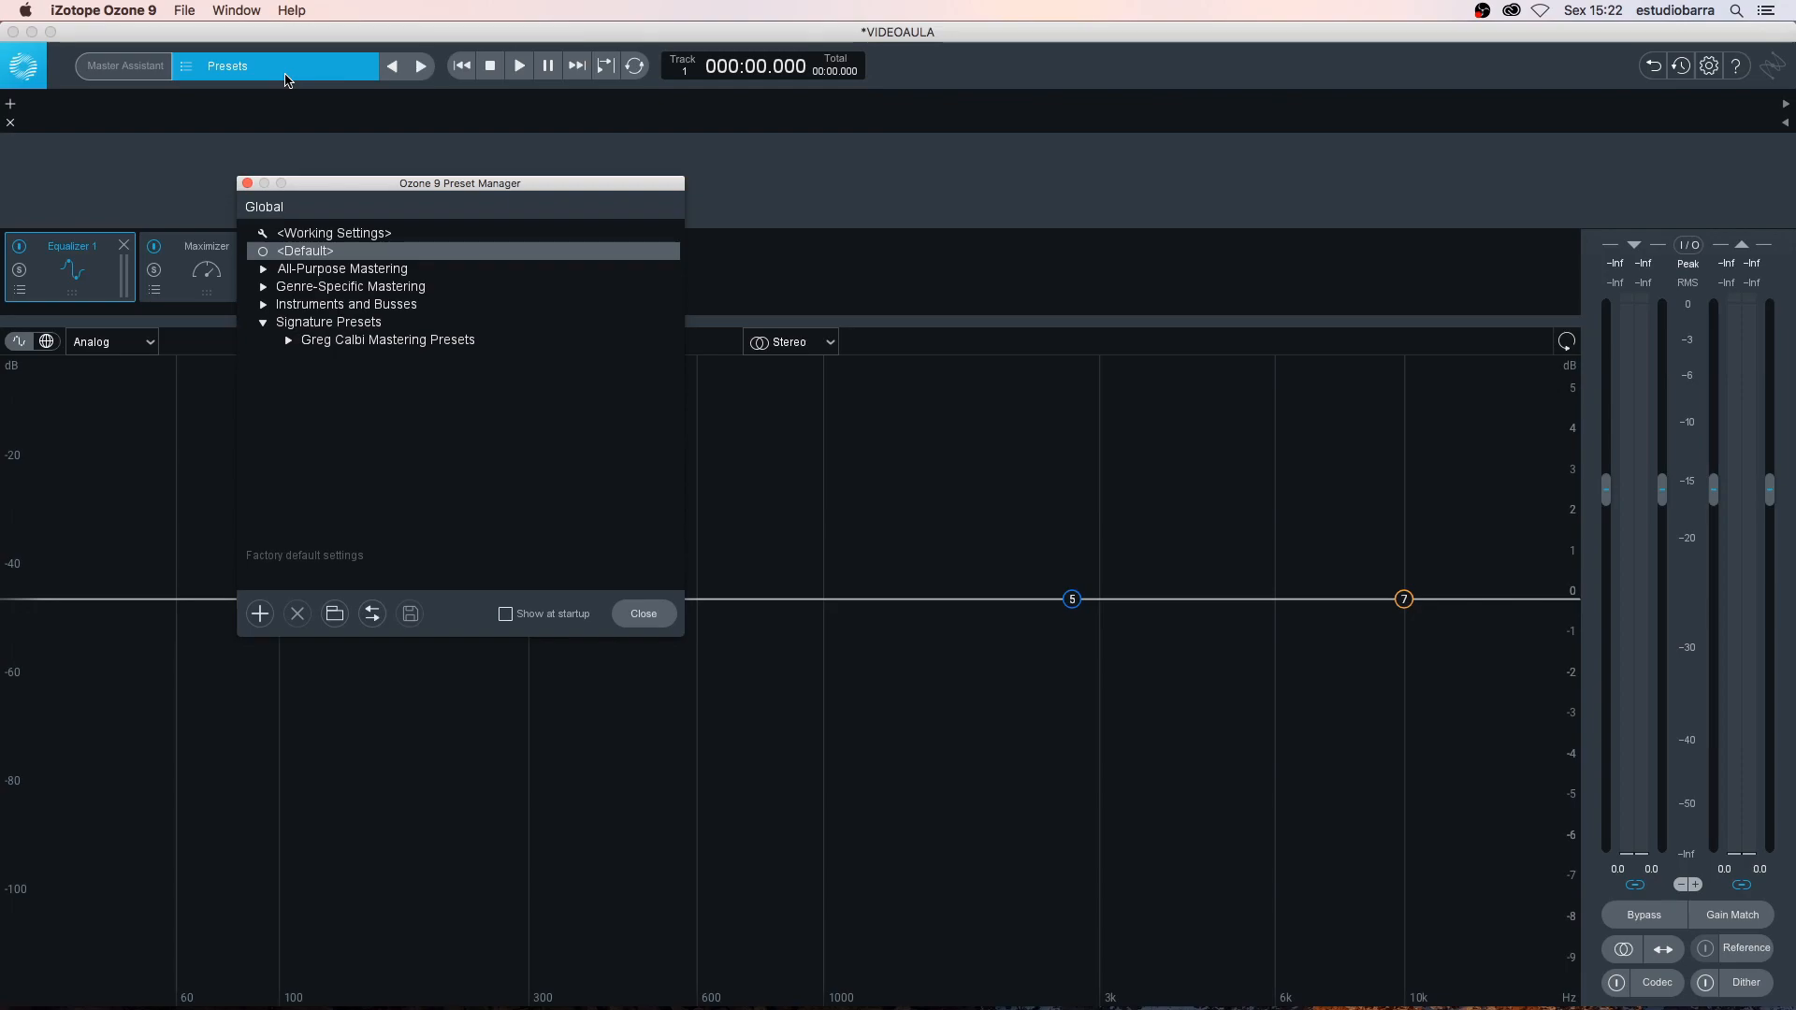
pyautogui.click(247, 183)
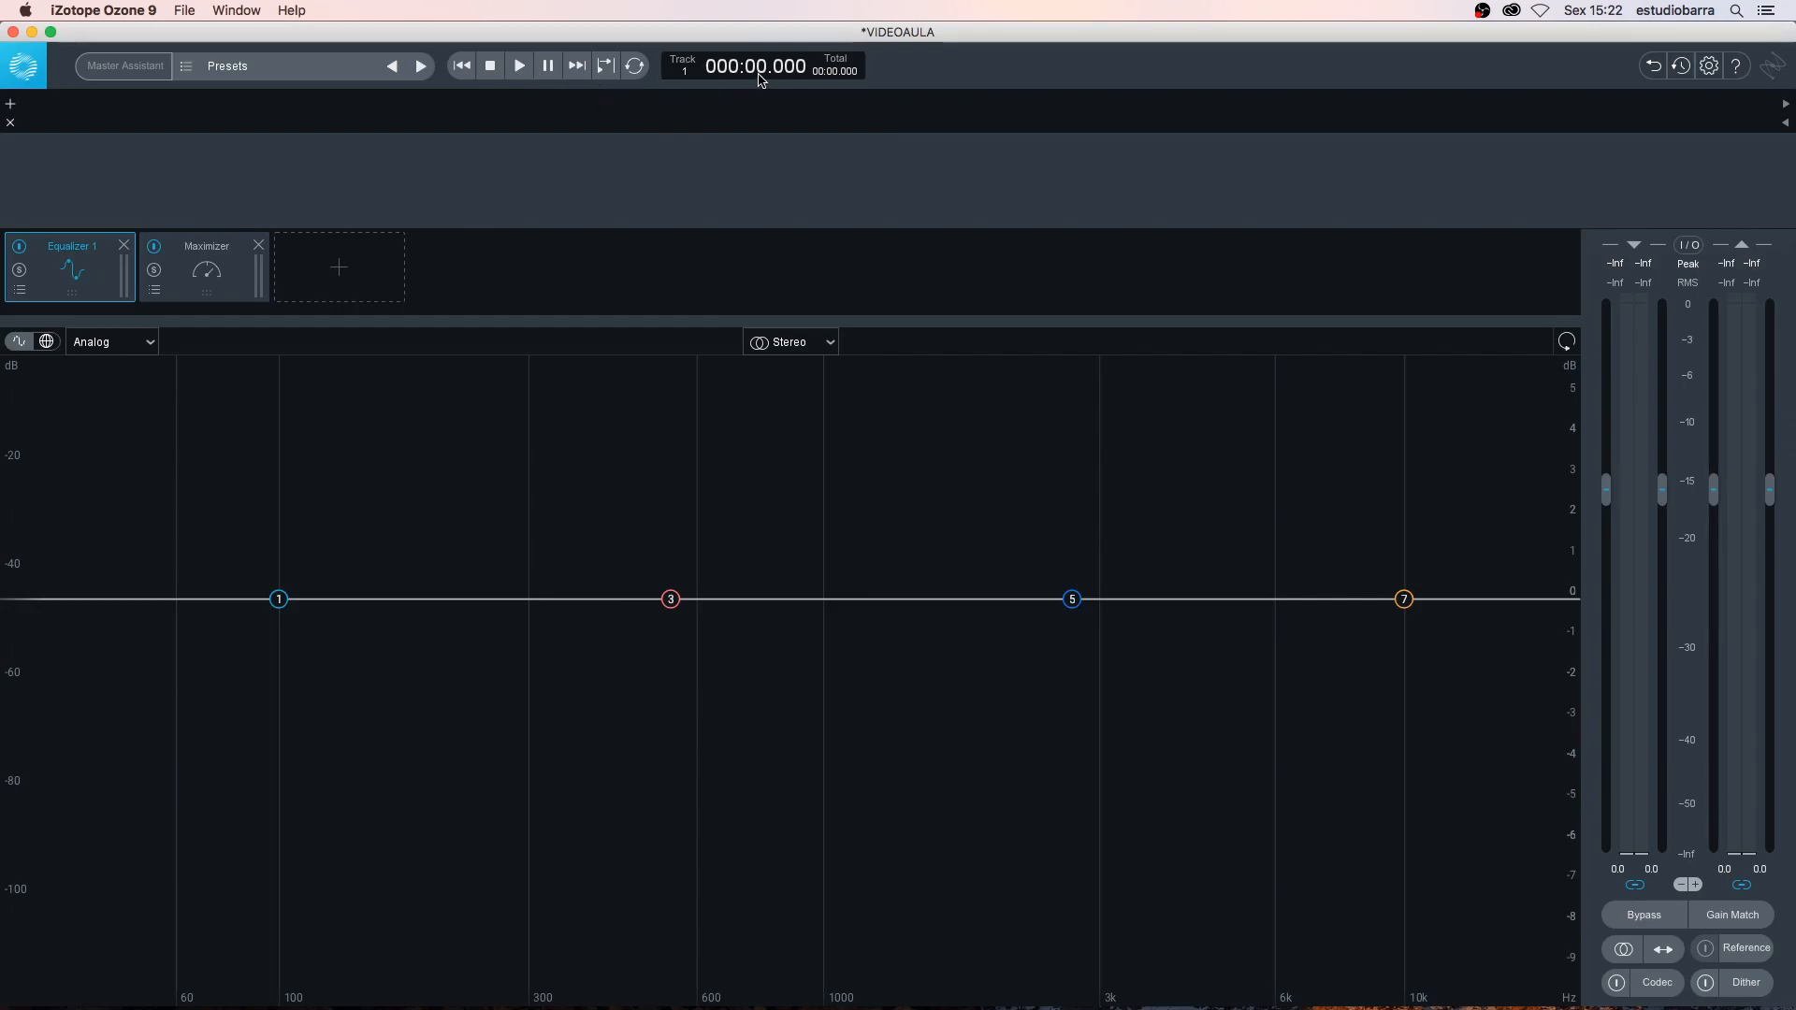
# View the Master Assistant page in the Ozone 9 help documentation and return to Ozone
pyautogui.click(1735, 73)
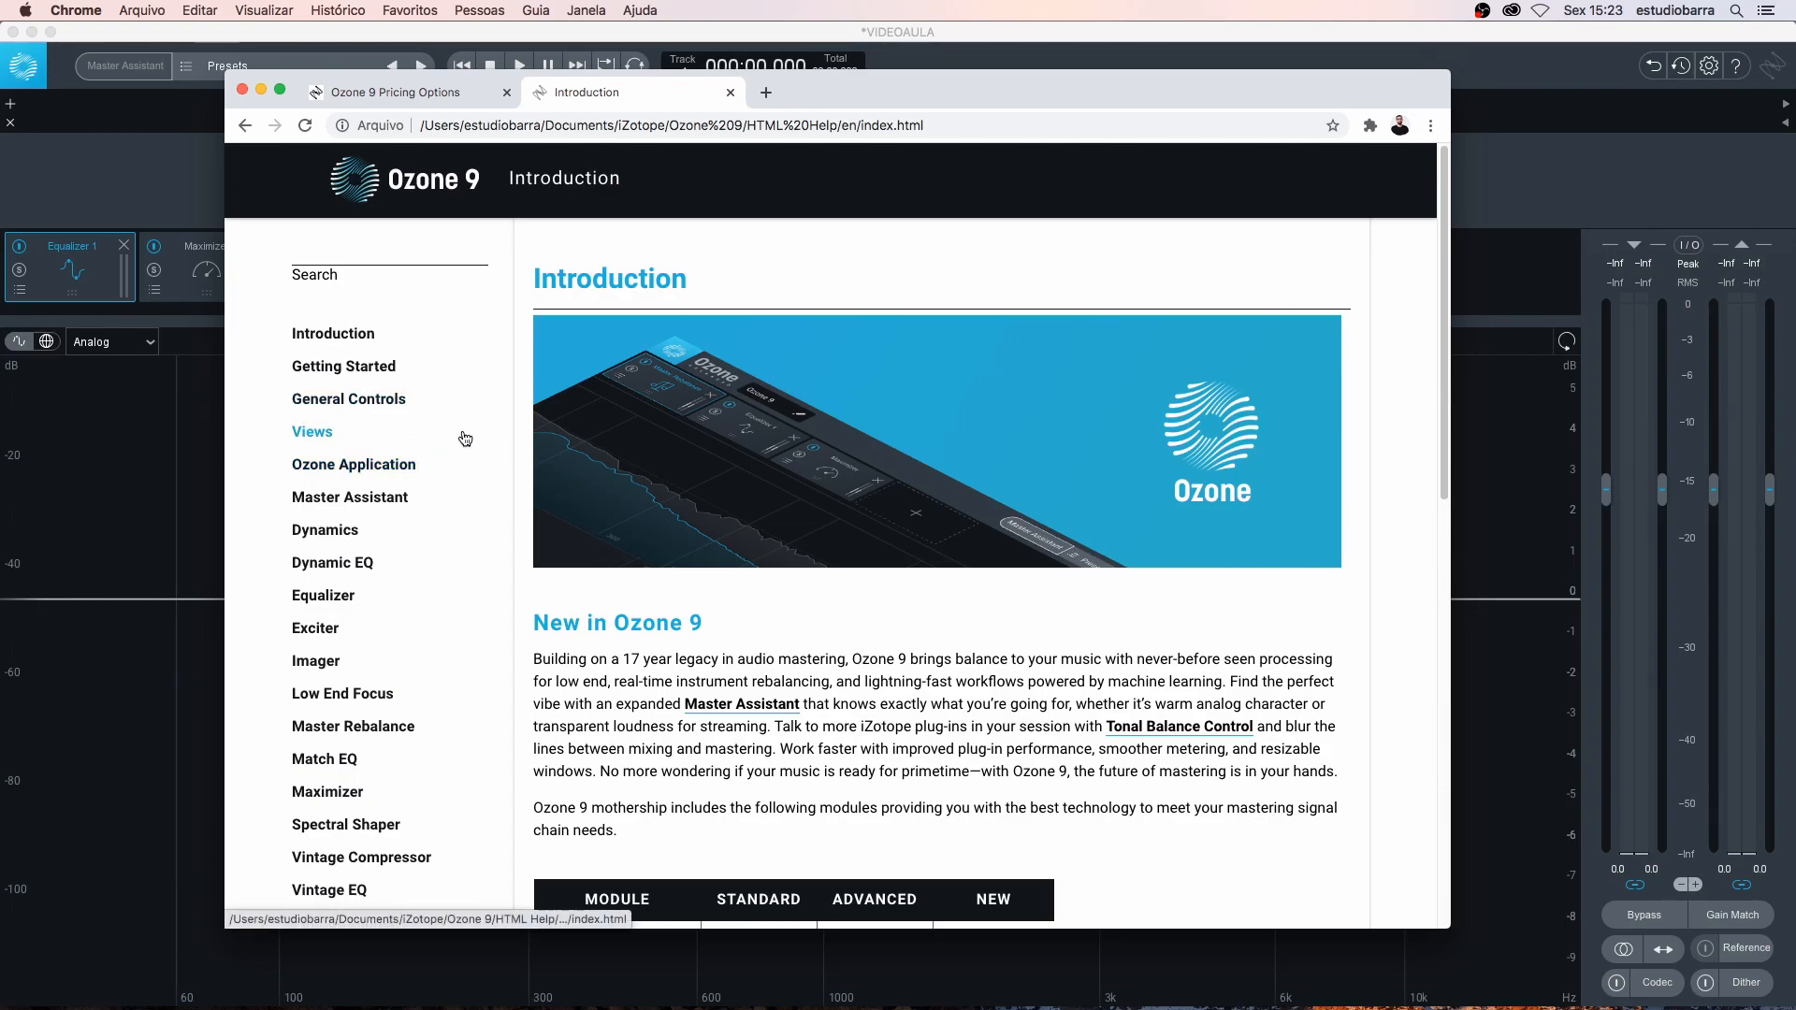
pyautogui.click(368, 502)
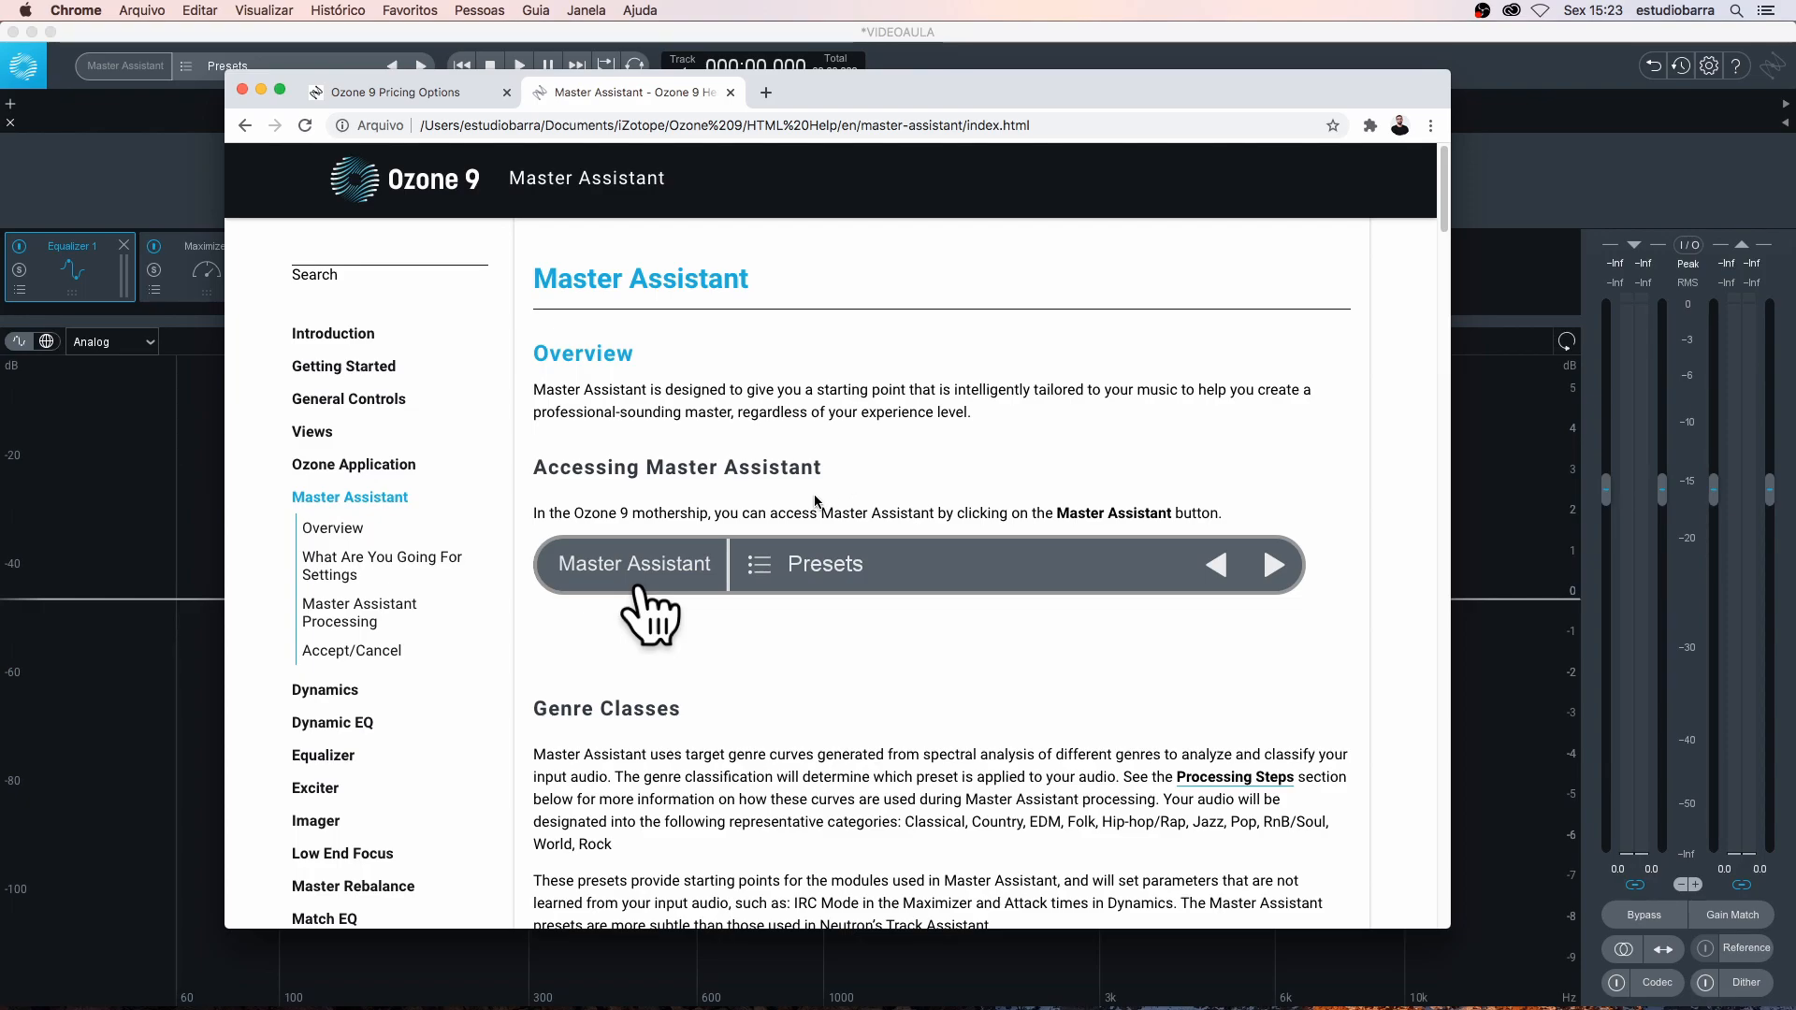
pyautogui.click(166, 511)
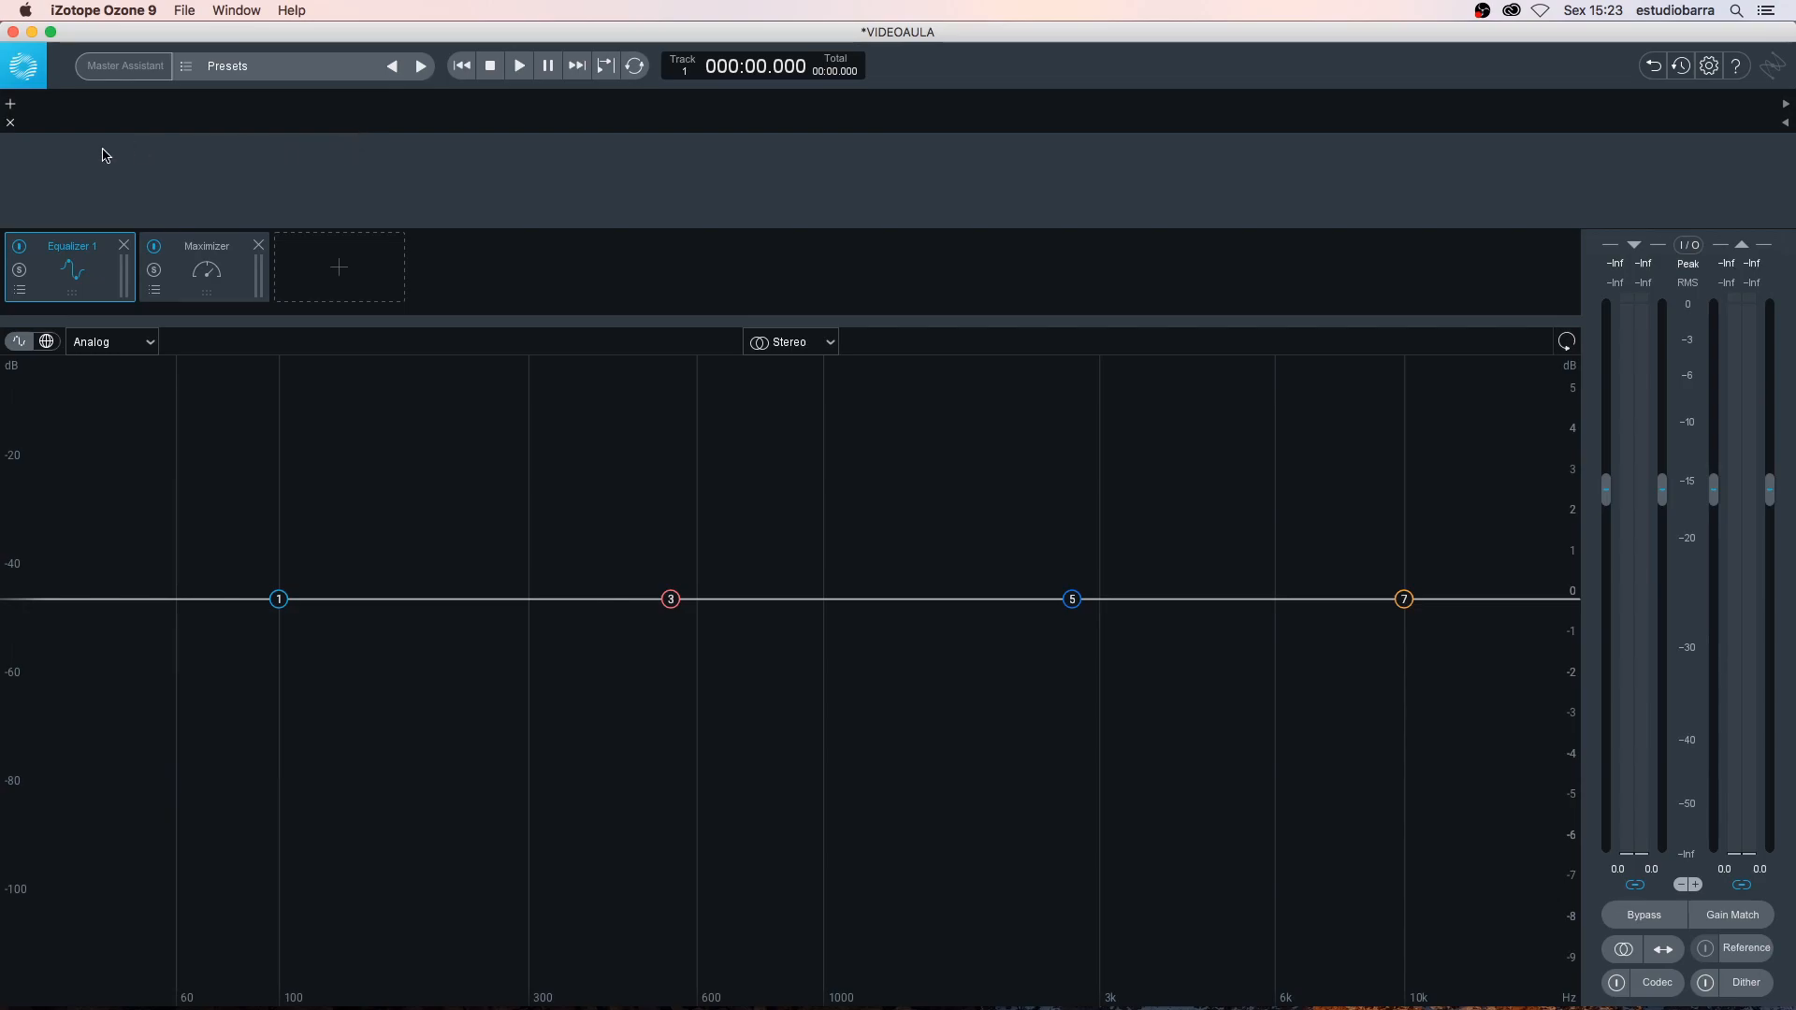
# Load the audio file Hammer Down.wav from the Desktop as the first track
pyautogui.click(10, 105)
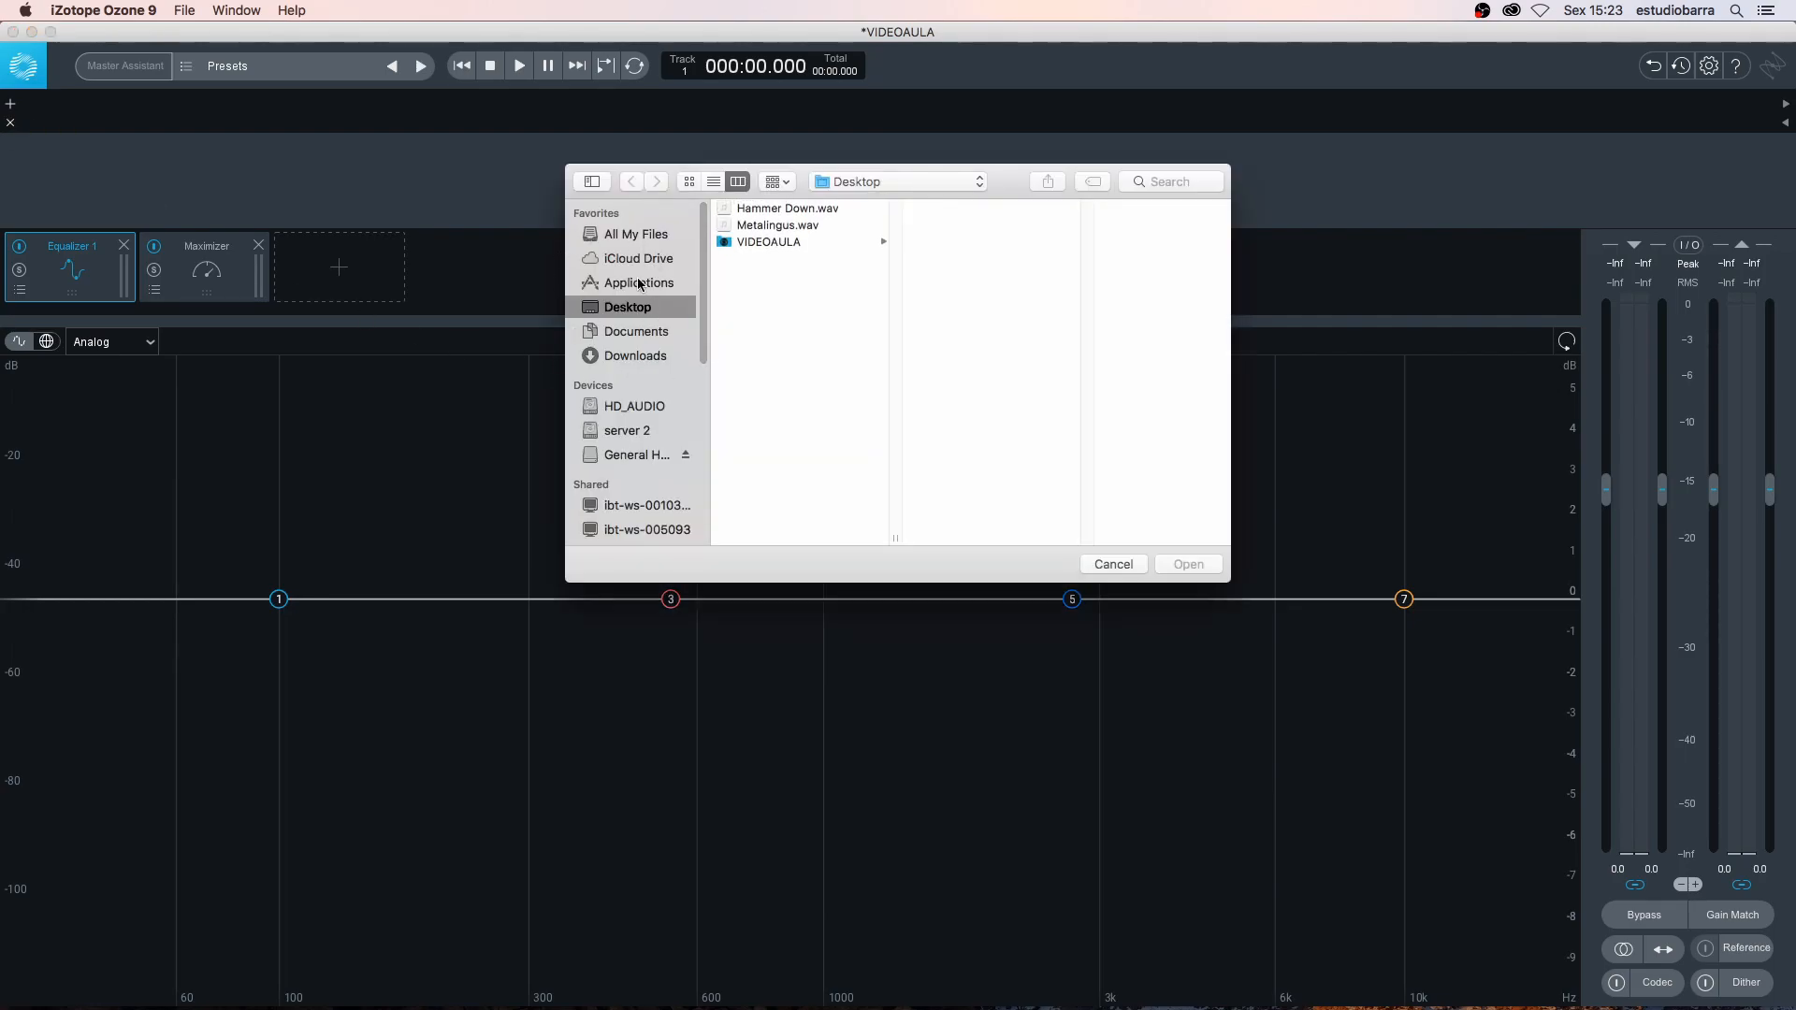
pyautogui.click(795, 211)
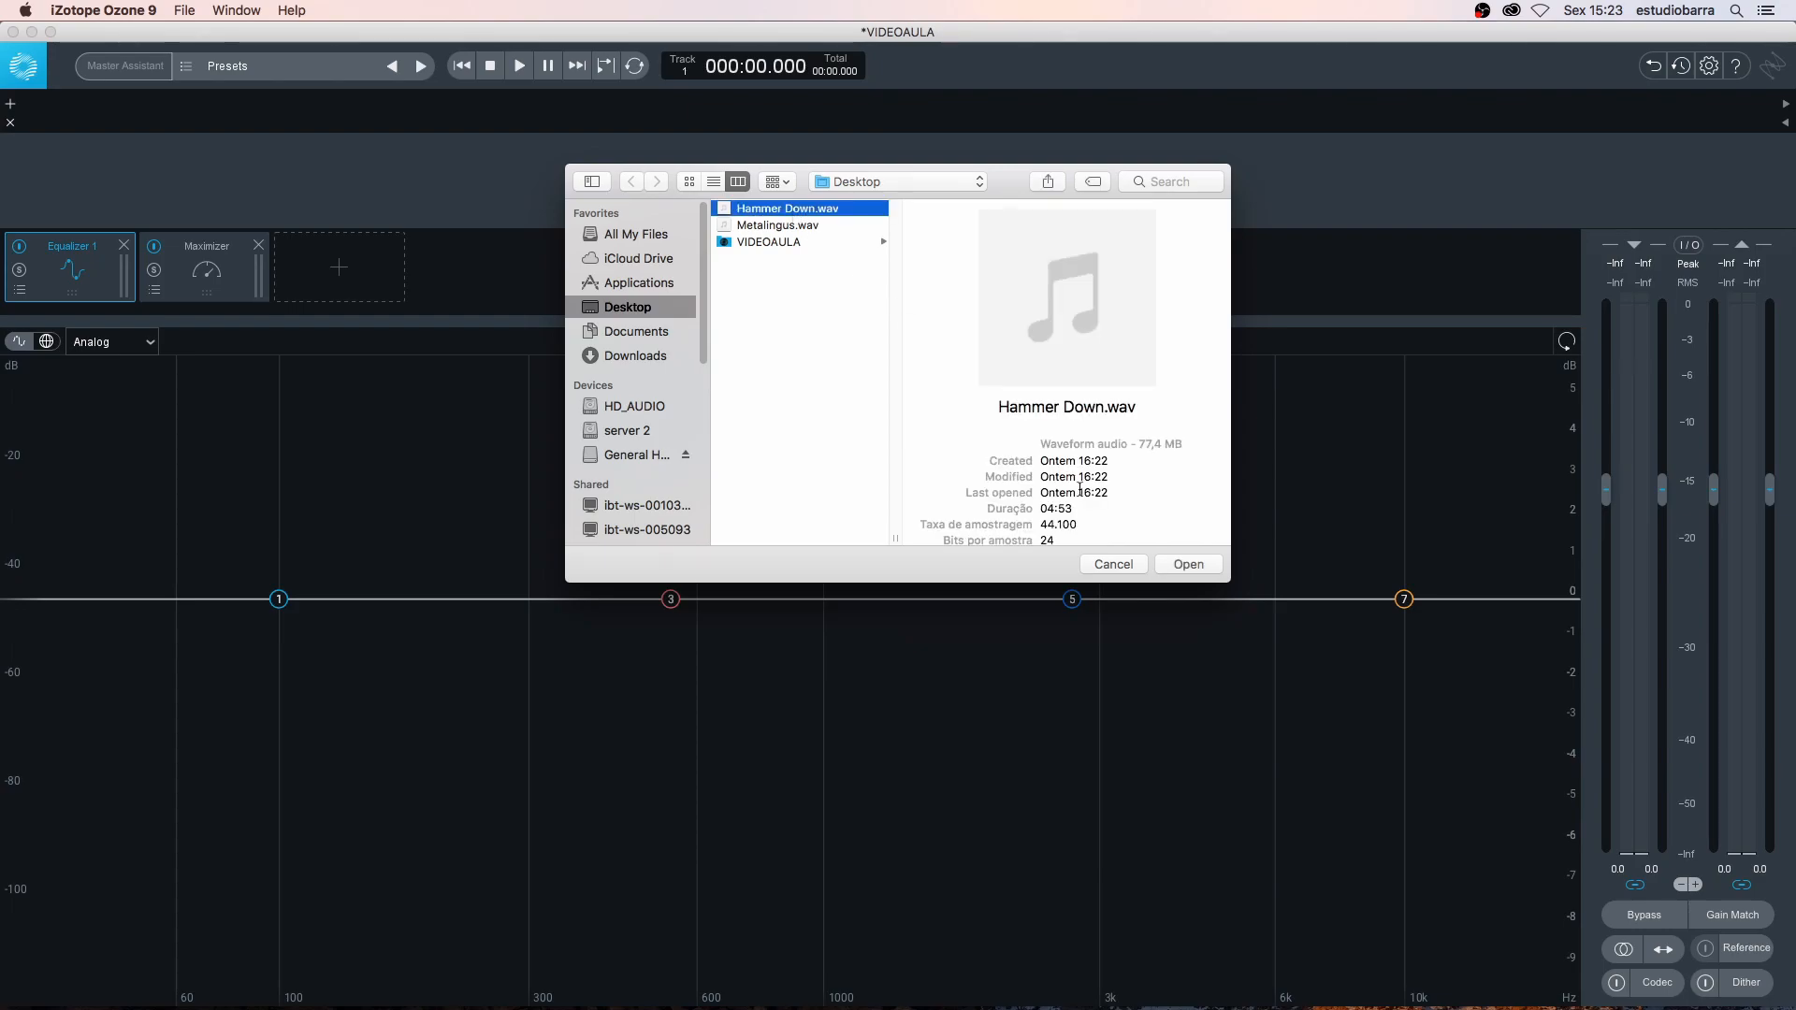
pyautogui.click(1176, 567)
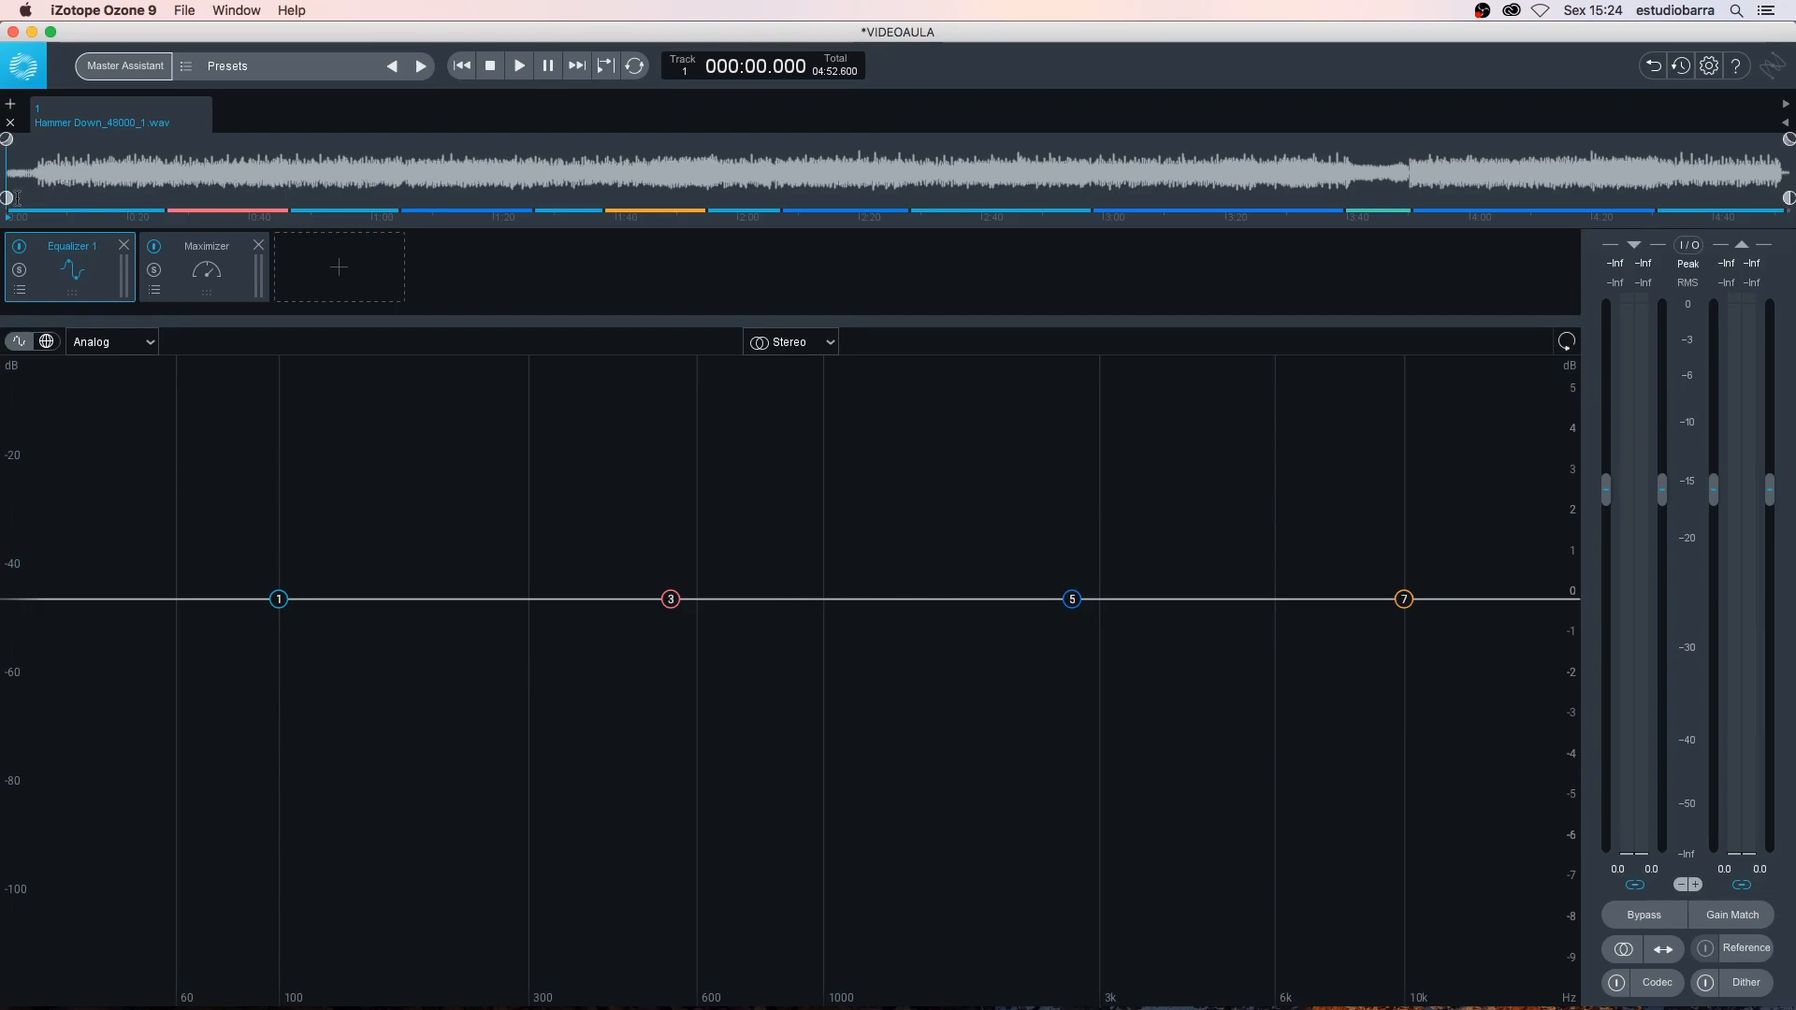
# Try the trim and fade handles at the start and end of the track's waveform
pyautogui.moveTo(8, 198)
pyautogui.mouseDown()
pyautogui.moveTo(374, 196)
pyautogui.moveTo(5, 197)
pyautogui.mouseUp()
pyautogui.moveTo(1786, 199)
pyautogui.mouseDown()
pyautogui.moveTo(1431, 198)
pyautogui.moveTo(1790, 210)
pyautogui.mouseUp()
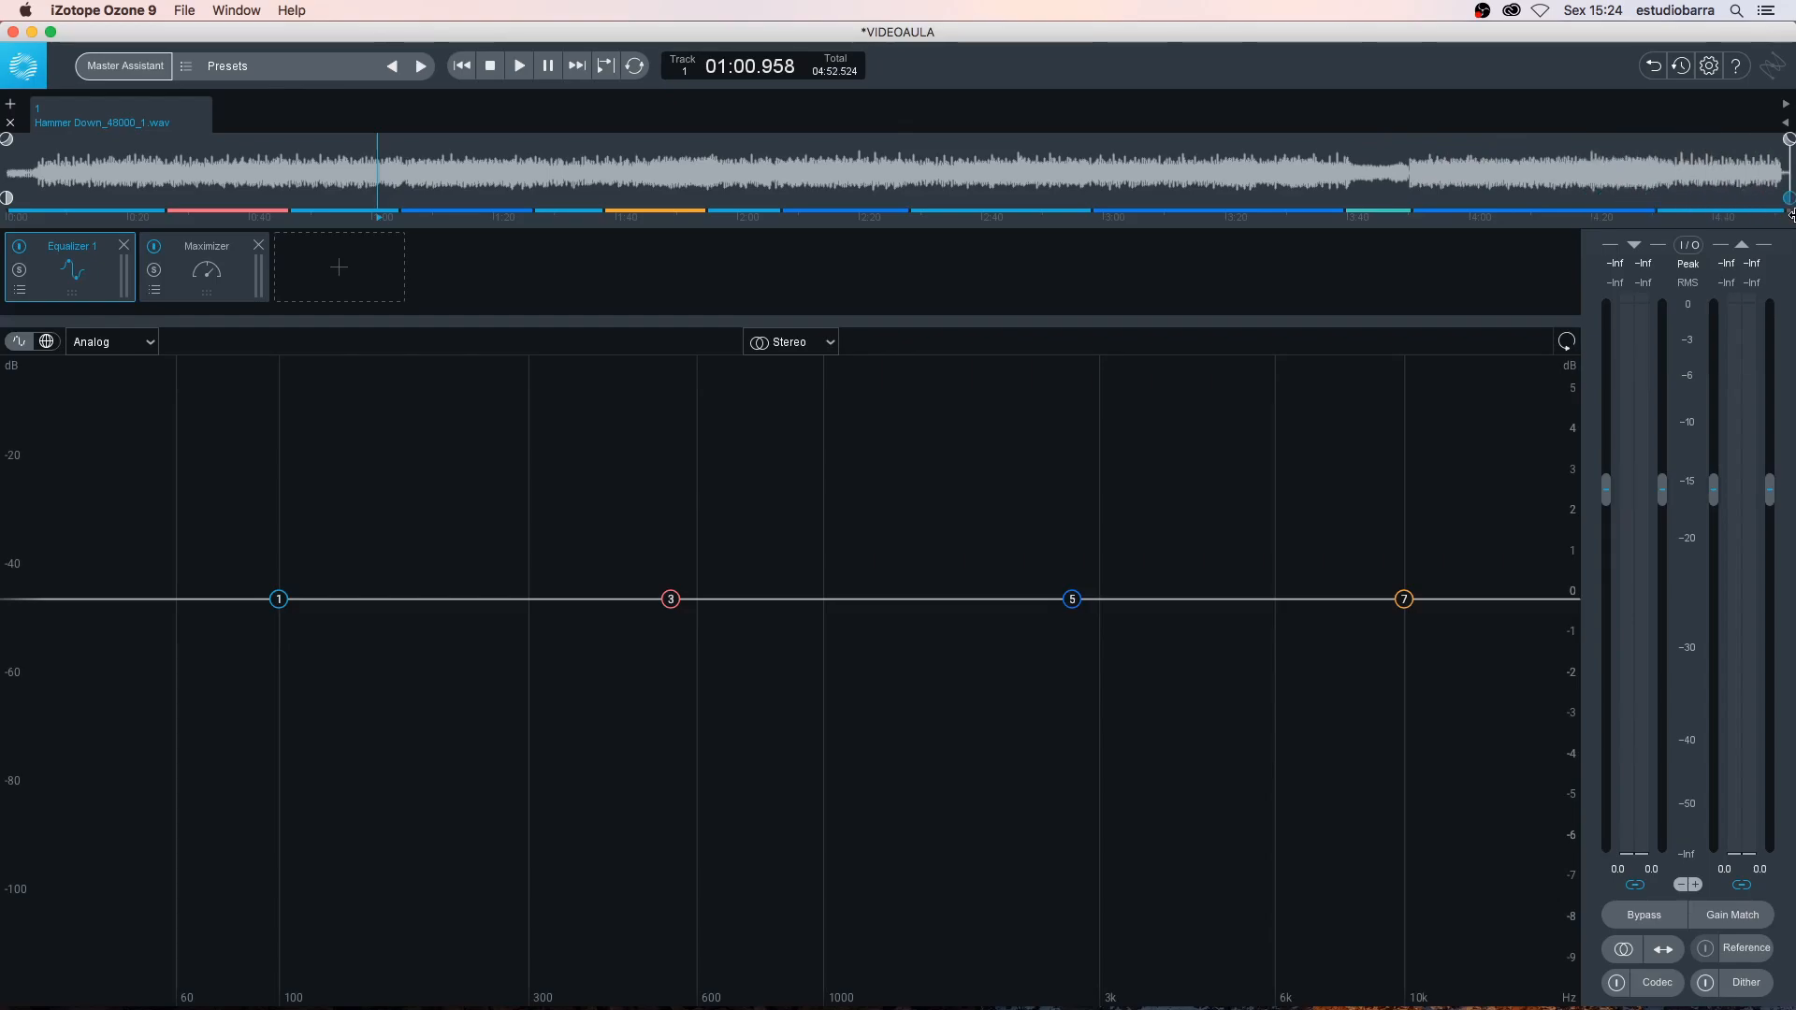
pyautogui.moveTo(1787, 140)
pyautogui.mouseDown()
pyautogui.moveTo(1613, 160)
pyautogui.moveTo(1787, 140)
pyautogui.mouseUp()
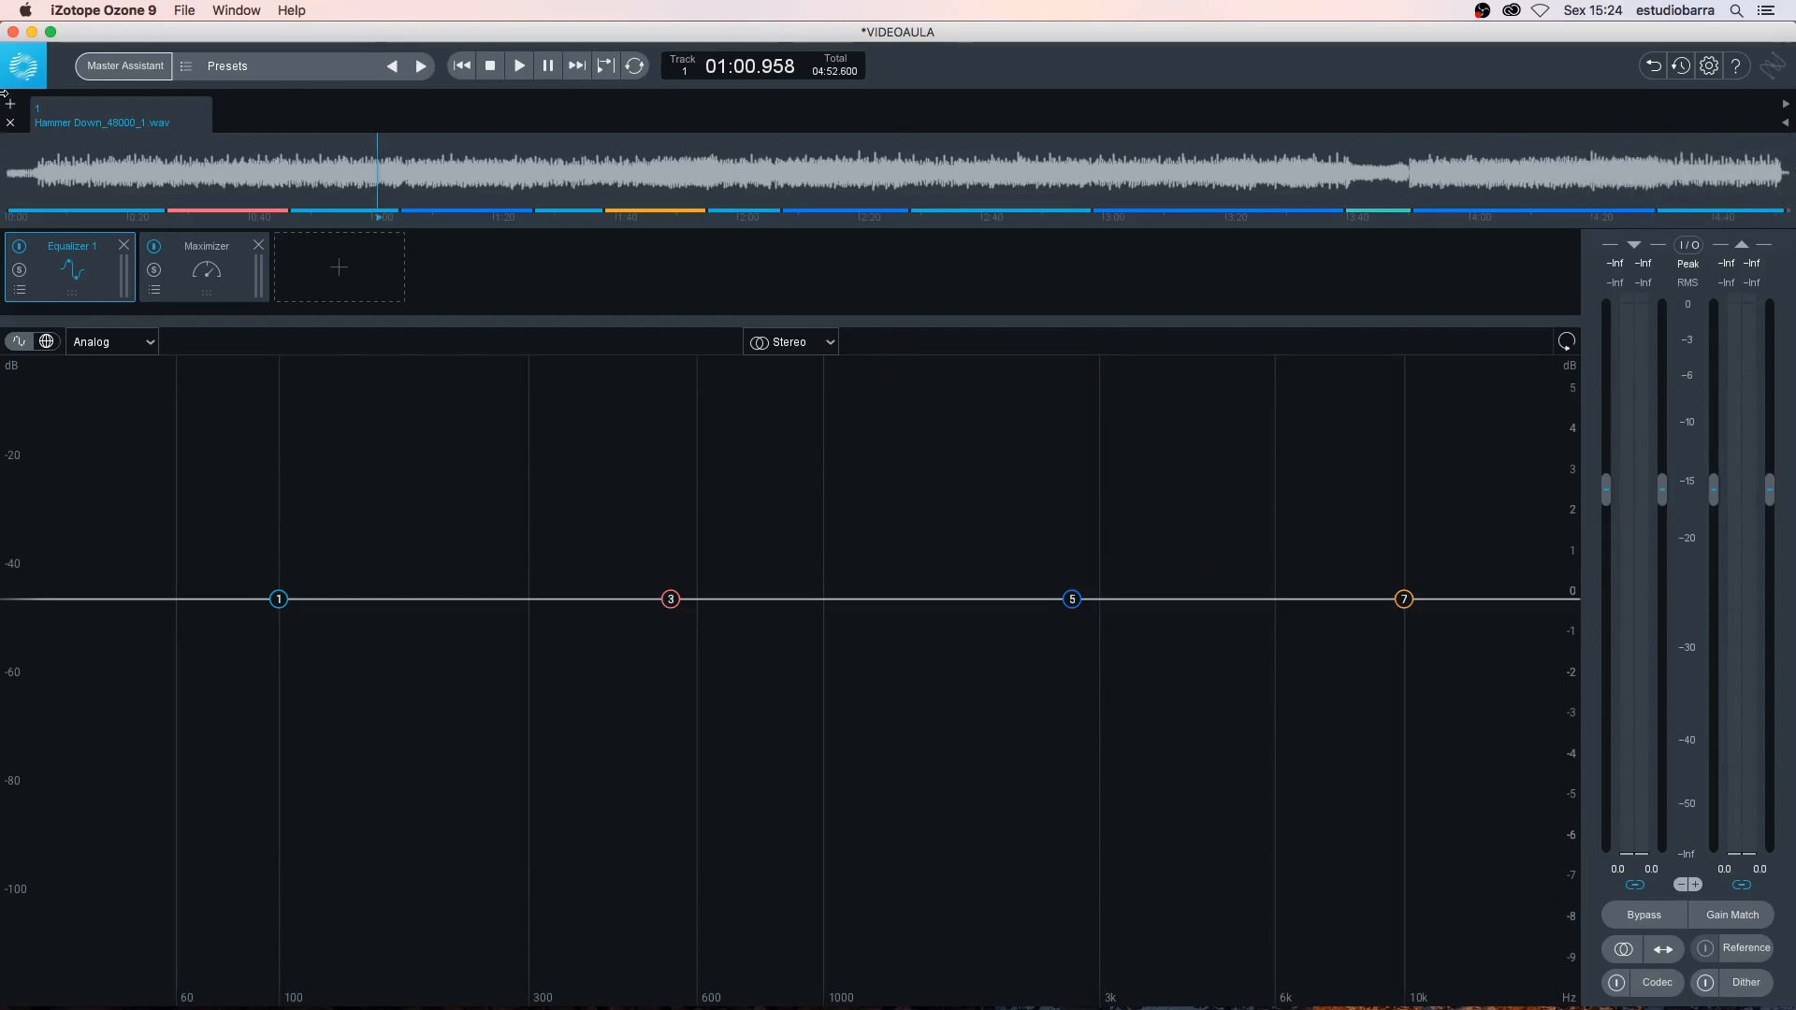
pyautogui.moveTo(7, 138)
pyautogui.mouseDown()
pyautogui.moveTo(89, 150)
pyautogui.moveTo(6, 141)
pyautogui.mouseUp()
# Try several playback positions along the waveform and leave the playhead at about 1:52
pyautogui.click(409, 175)
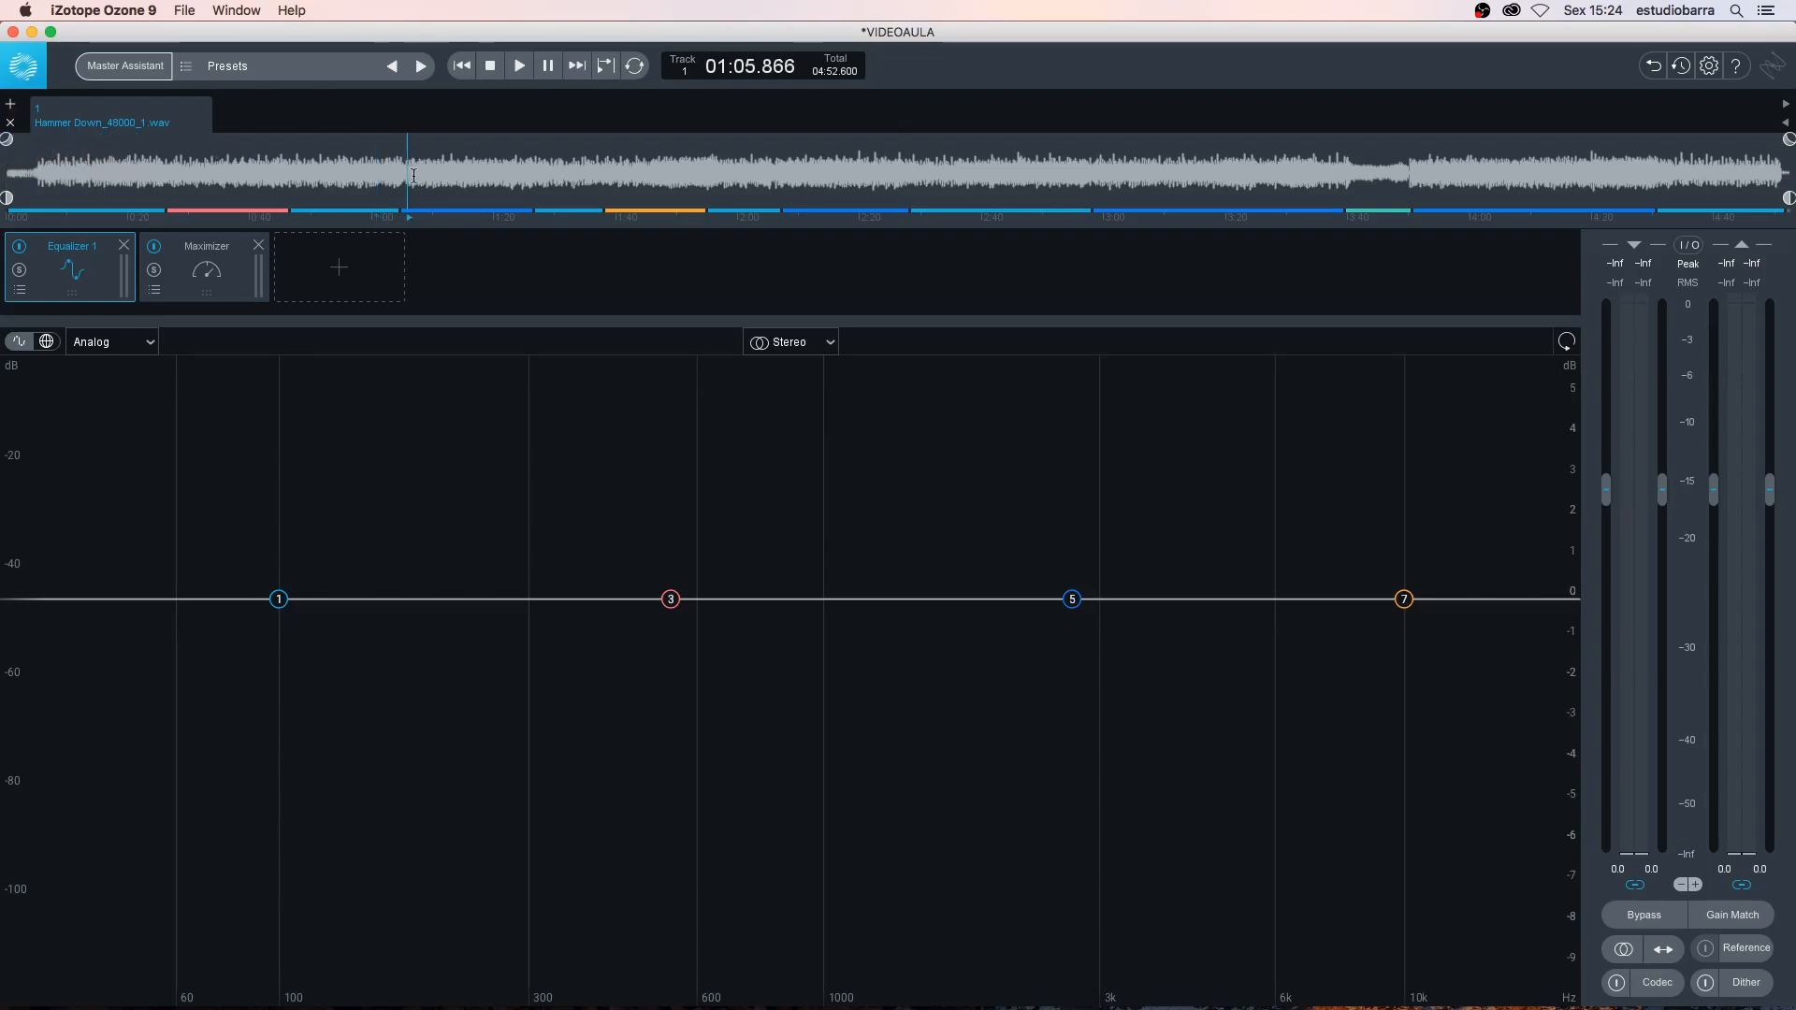
pyautogui.click(500, 174)
pyautogui.click(569, 173)
pyautogui.click(228, 173)
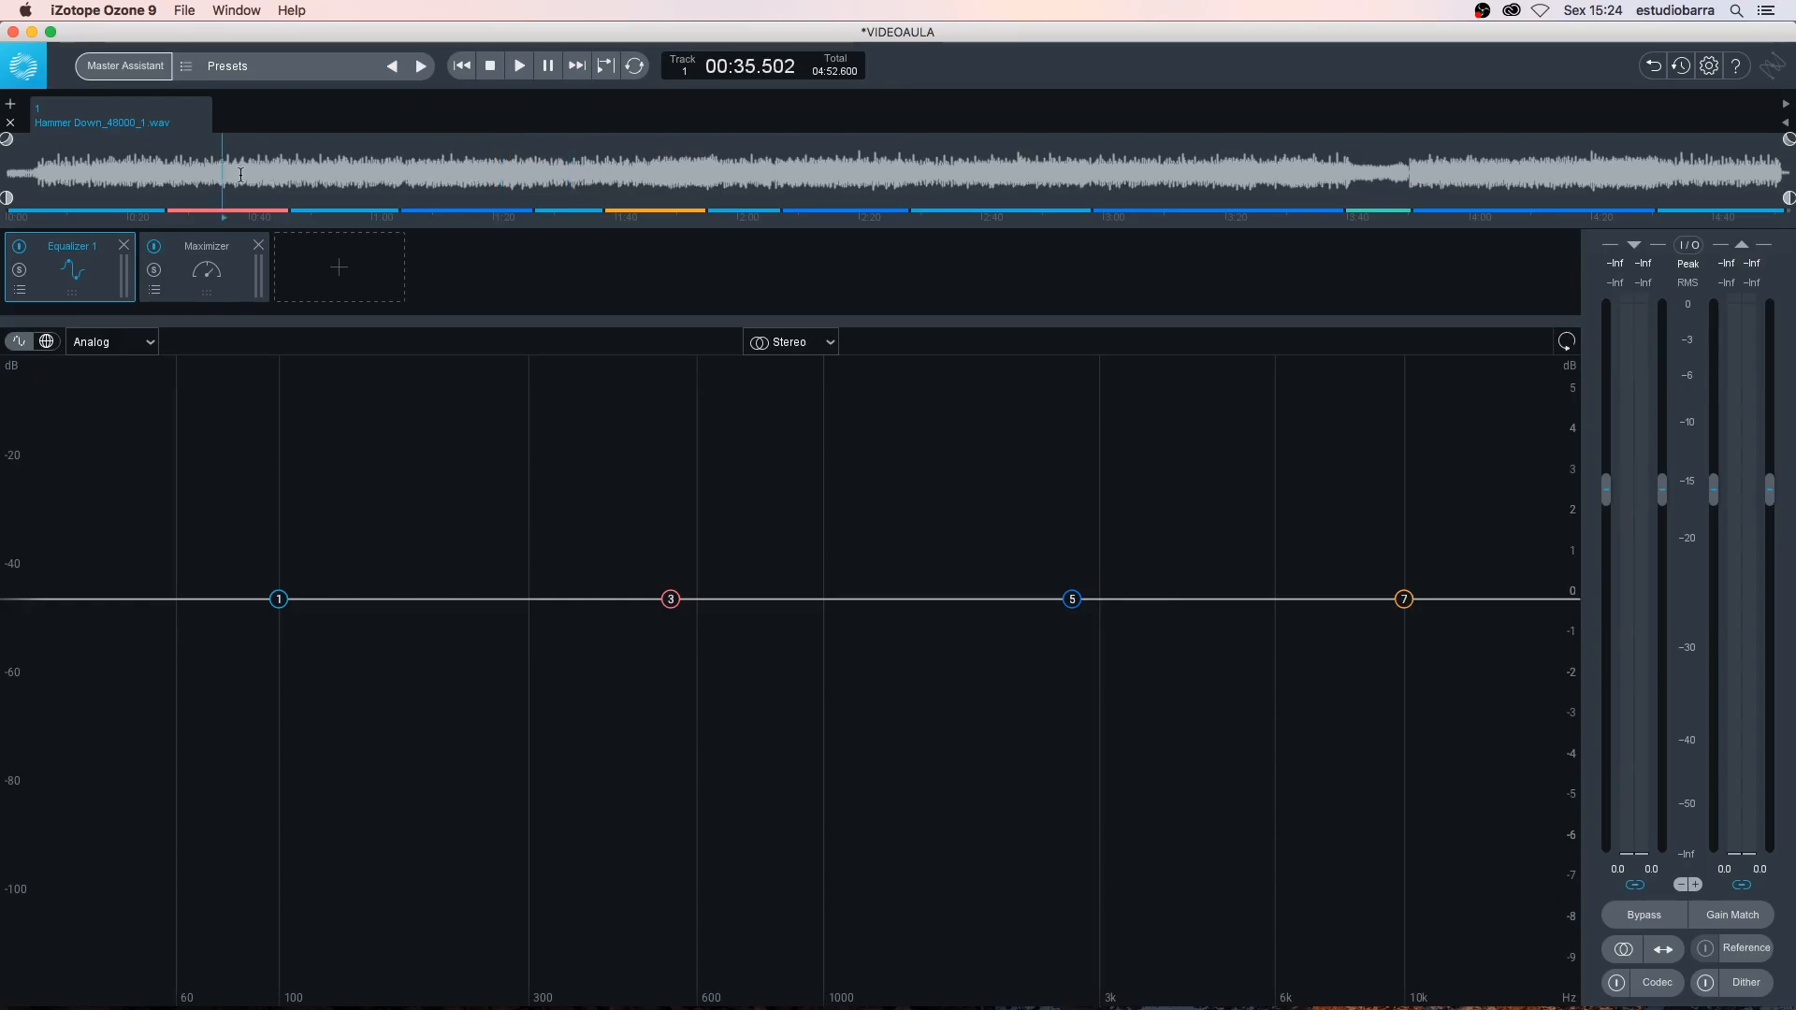
pyautogui.click(690, 171)
# Try an Exciter module after the Maximizer, browsing its presets and removing it again
pyautogui.click(340, 273)
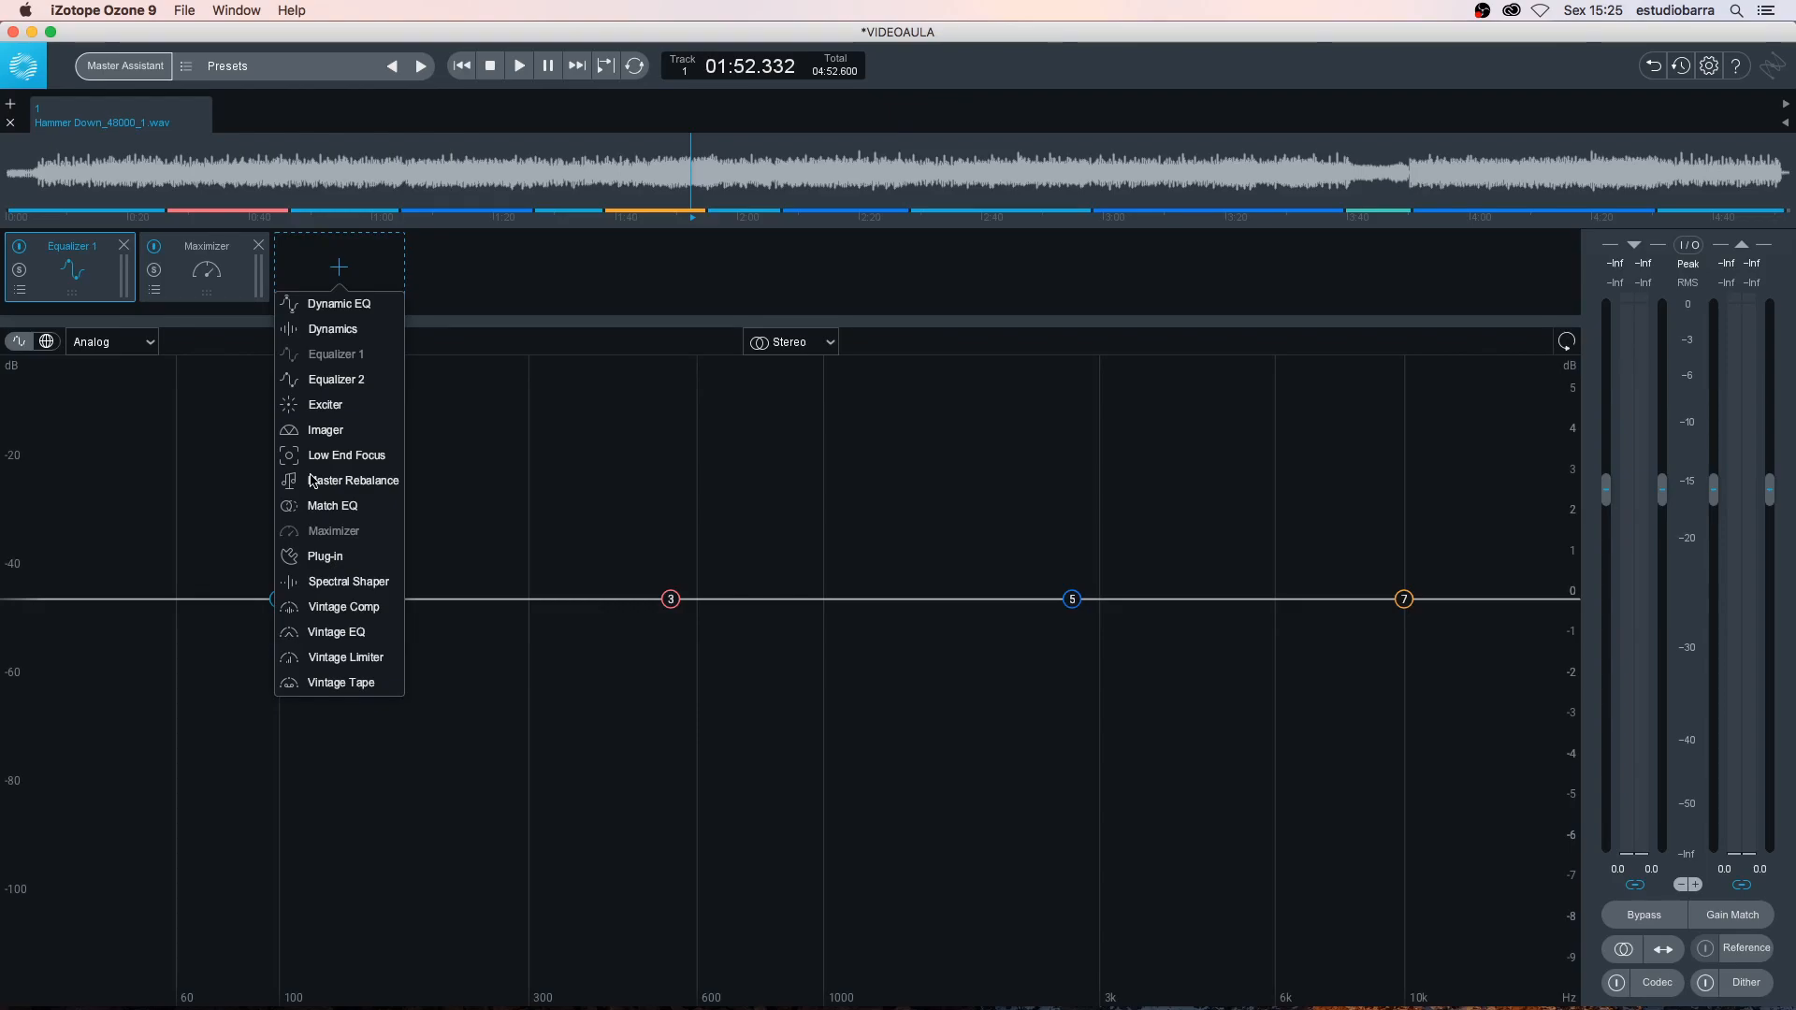
pyautogui.click(319, 410)
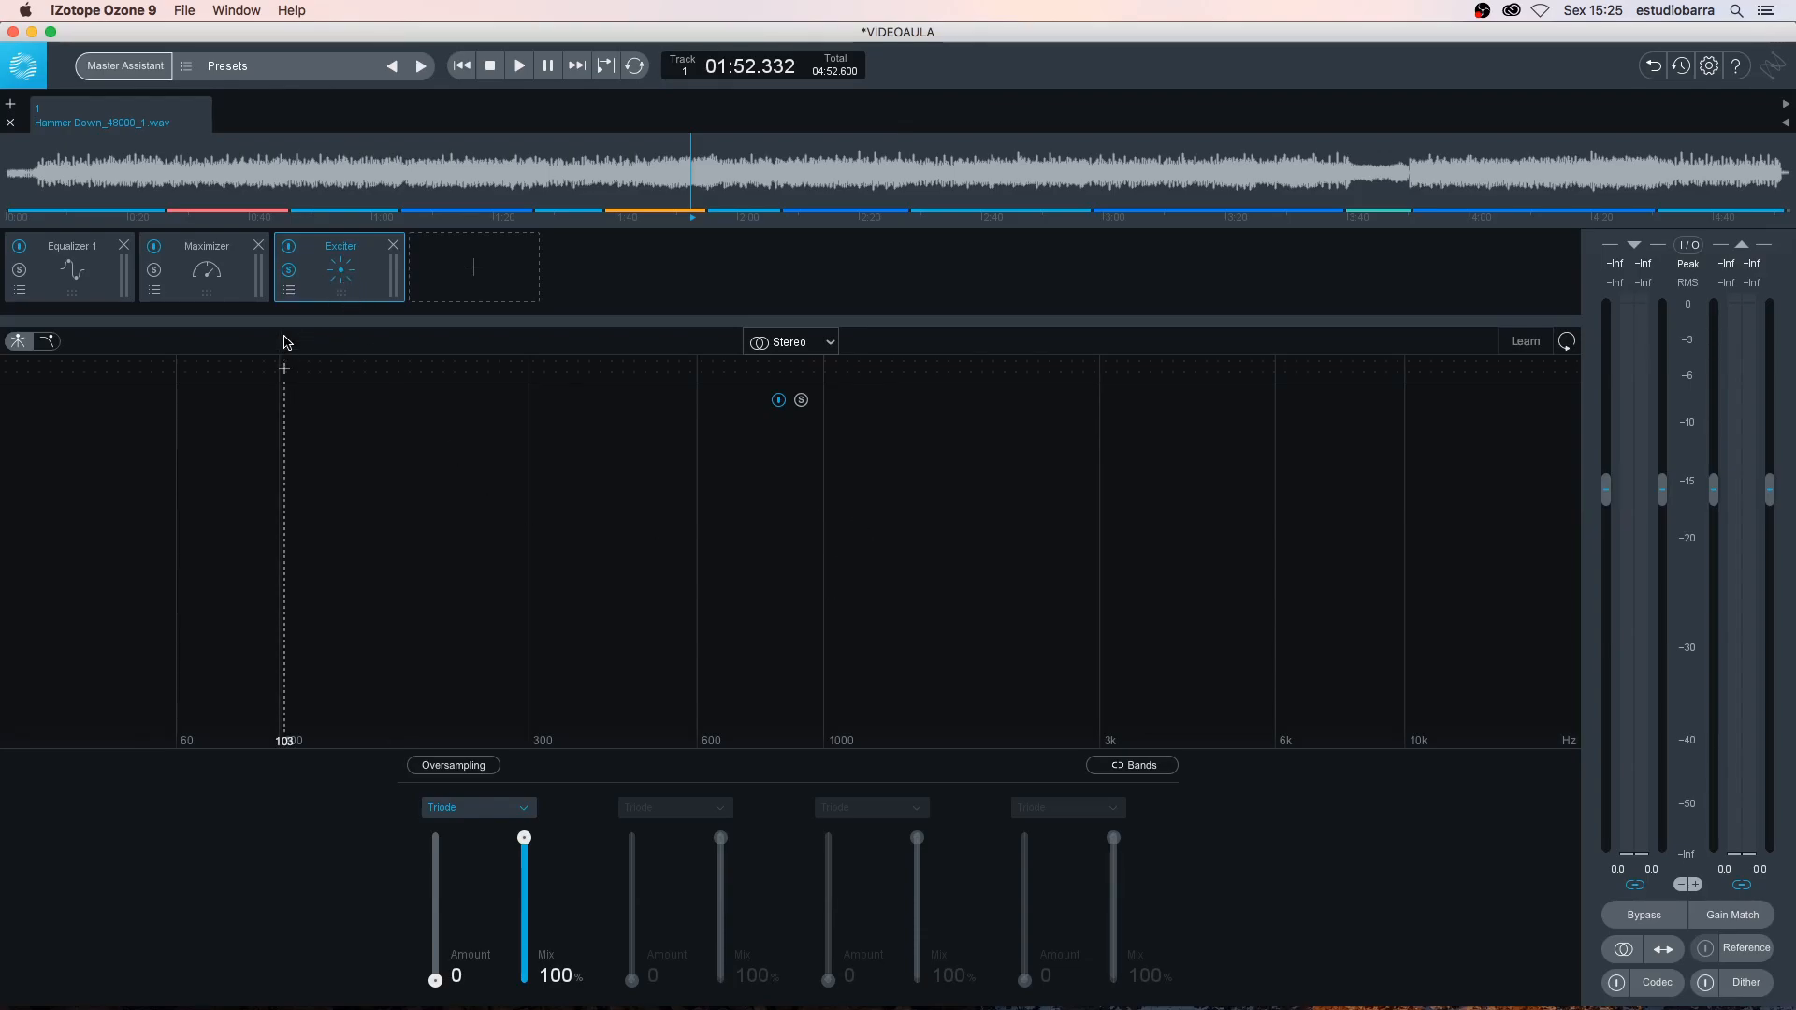
pyautogui.click(289, 292)
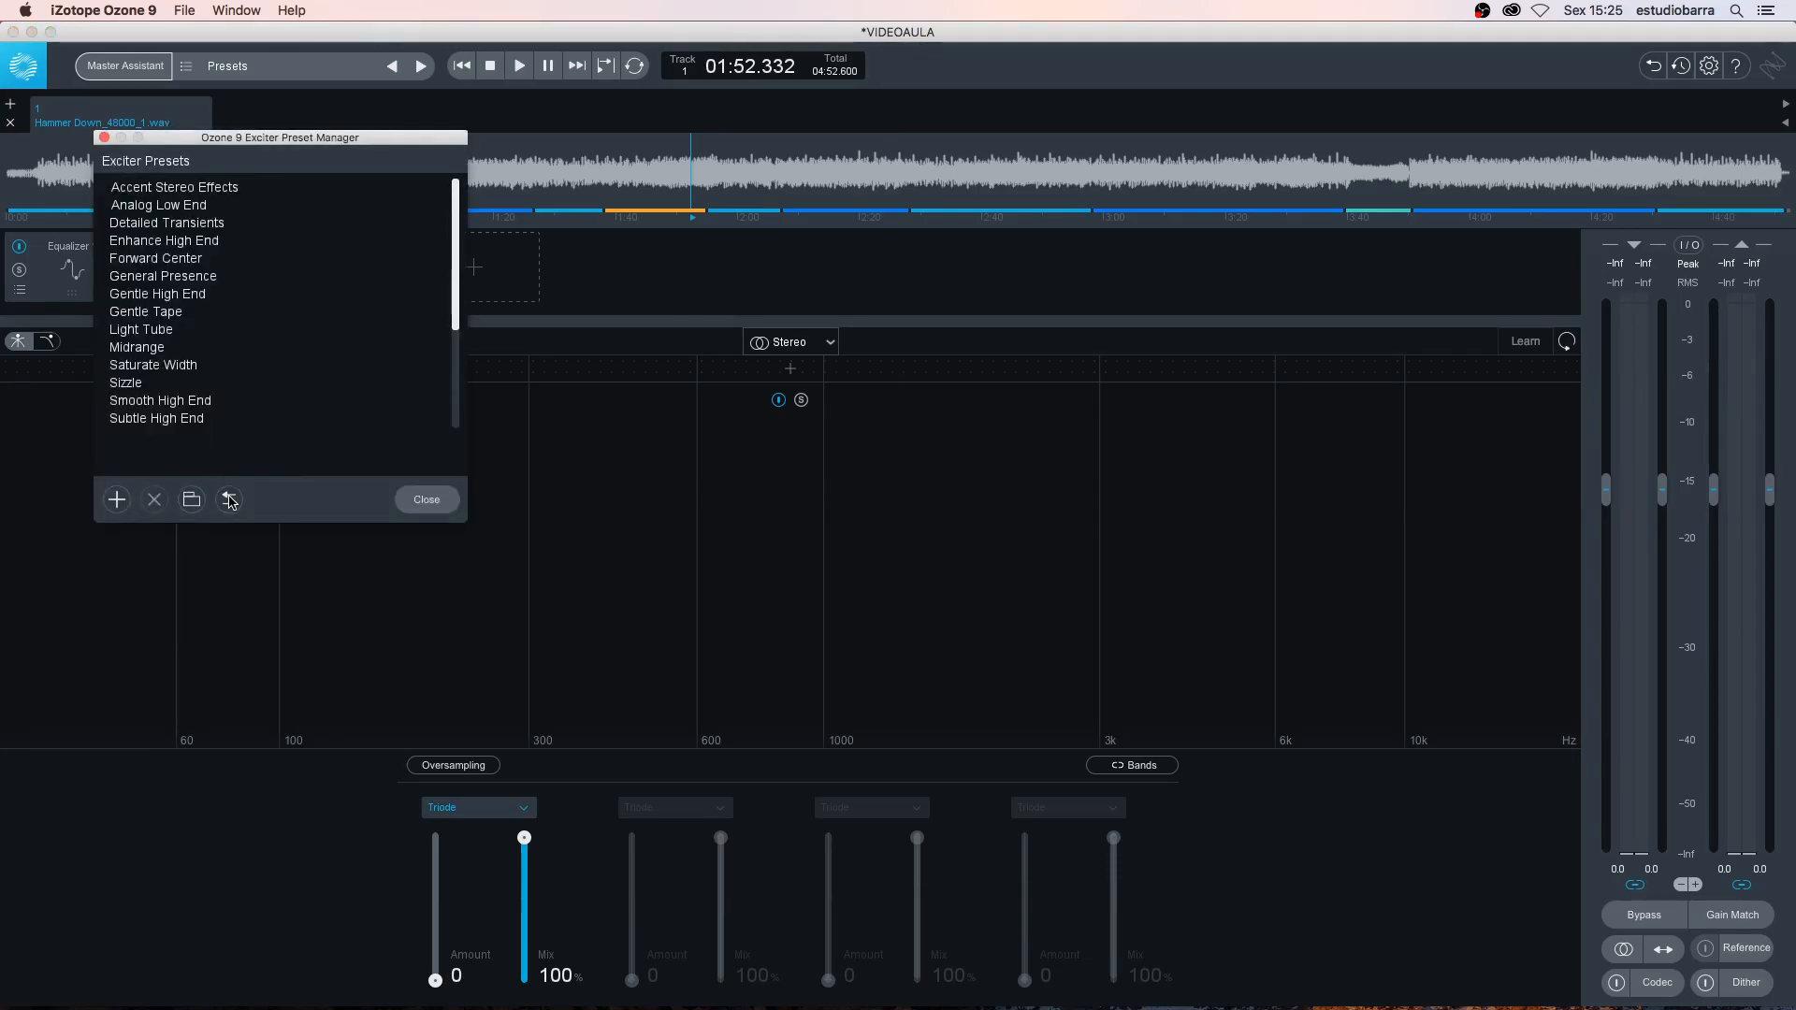
pyautogui.click(426, 500)
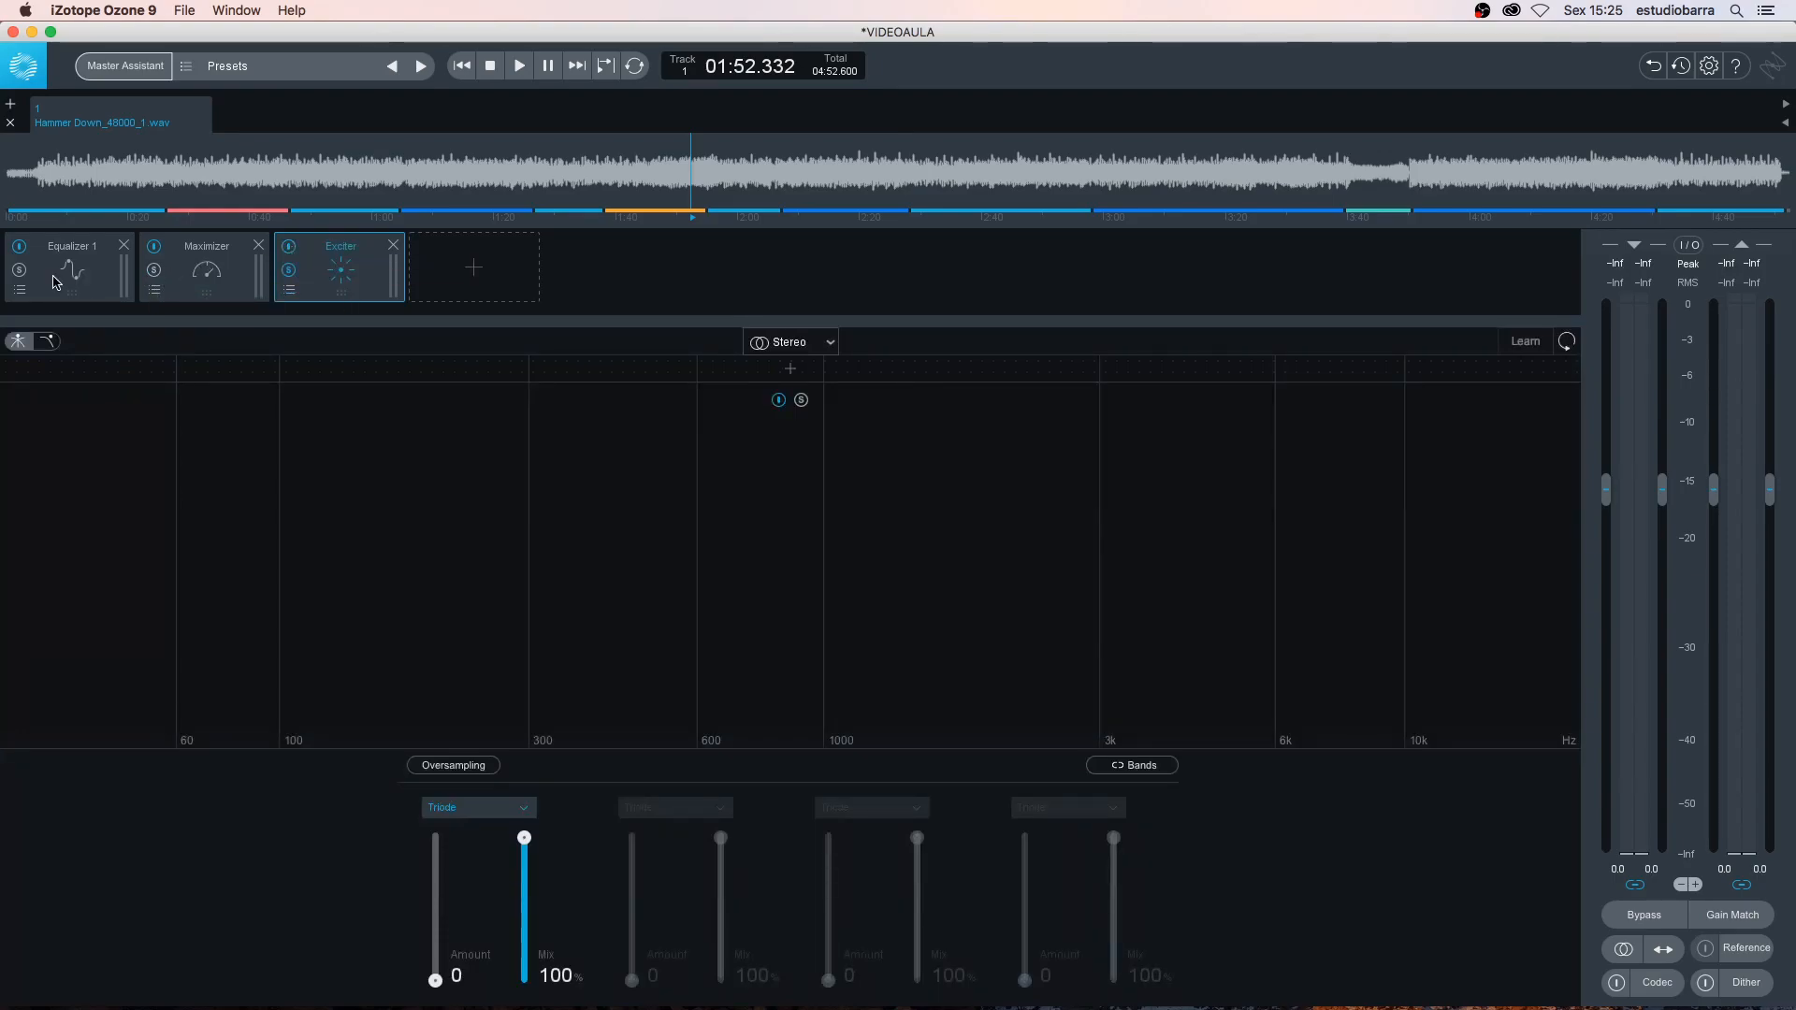
pyautogui.click(394, 246)
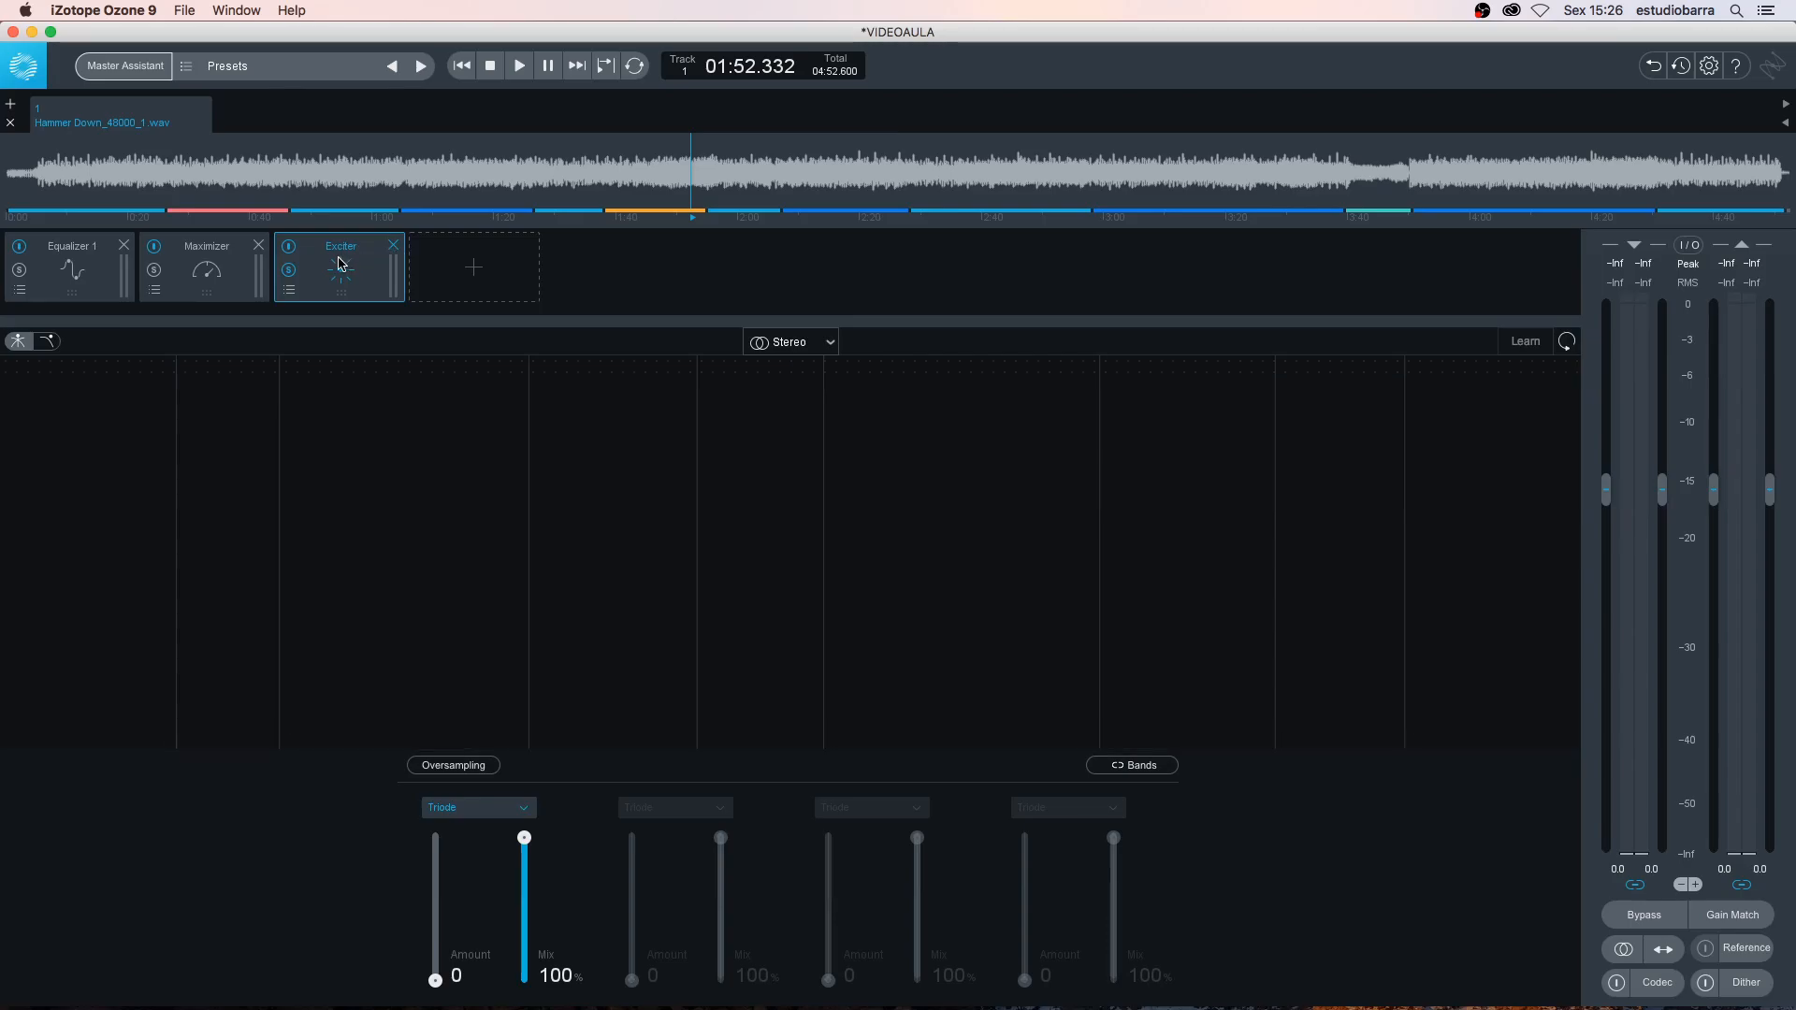
# Empty the signal chain by removing the Maximizer, a trial Dynamics module and Equalizer 1
pyautogui.click(258, 245)
pyautogui.click(221, 269)
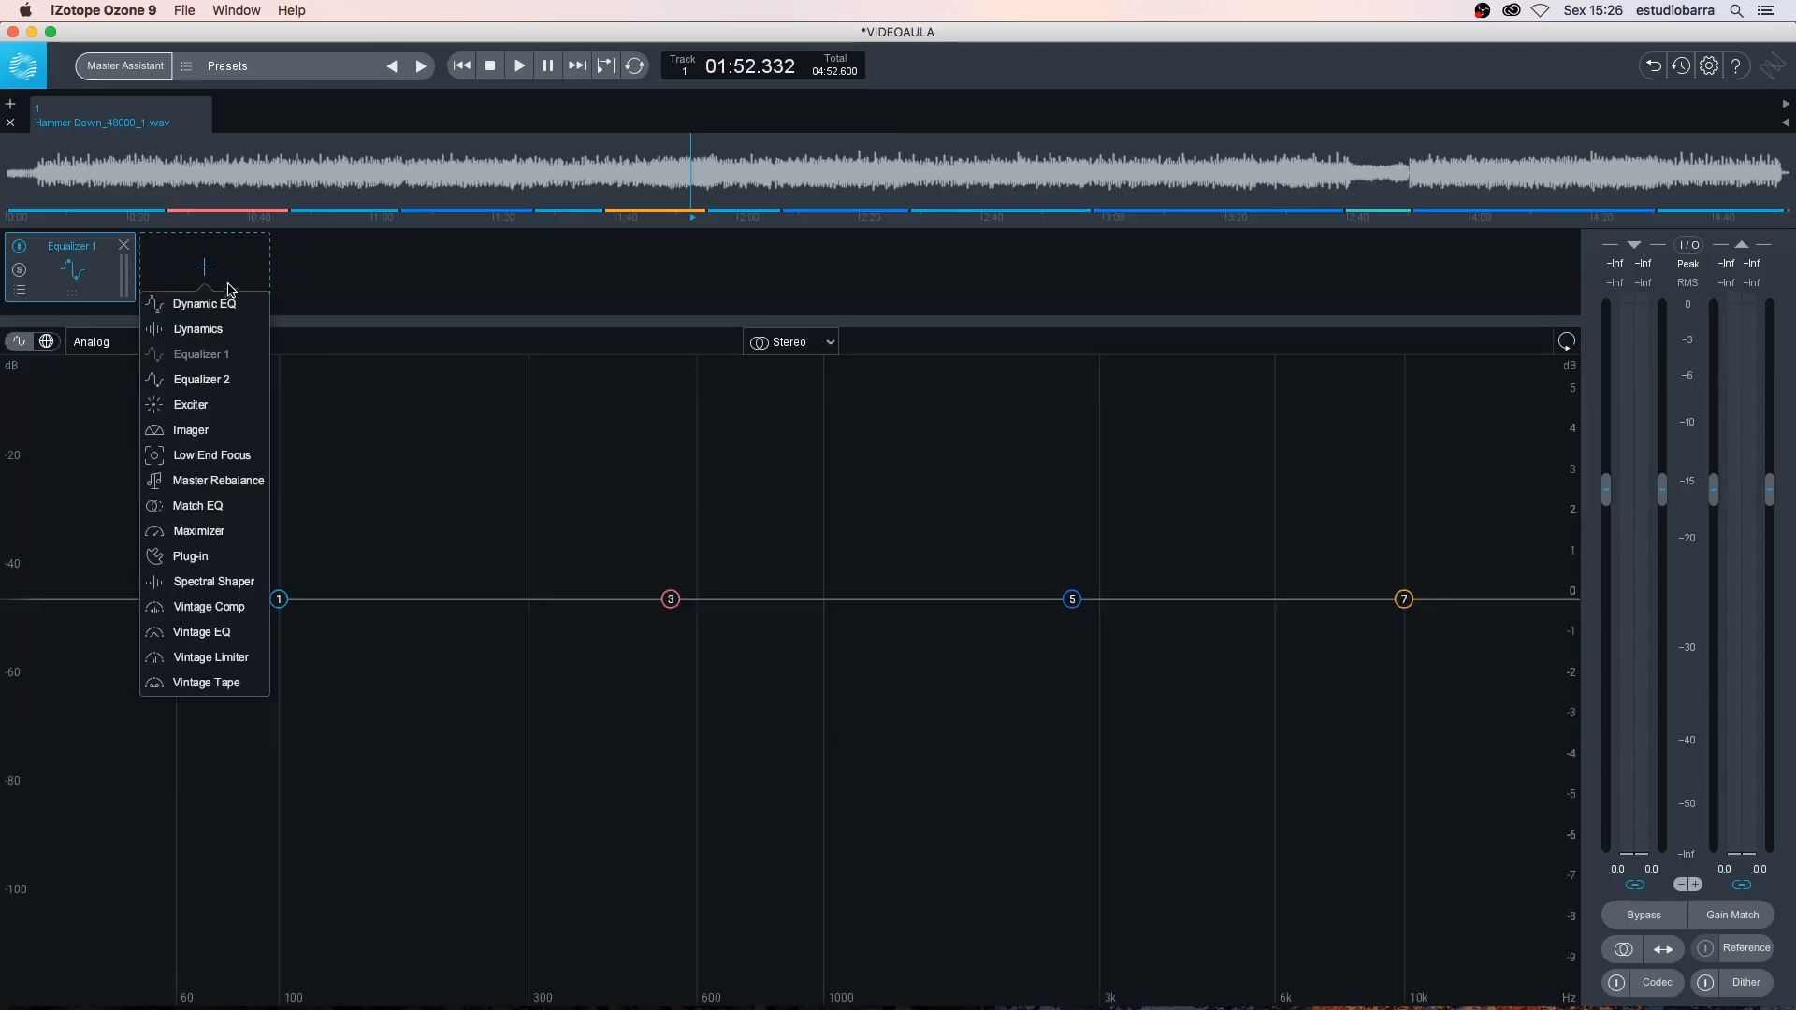
pyautogui.click(223, 335)
pyautogui.moveTo(221, 281)
pyautogui.mouseDown()
pyautogui.moveTo(73, 280)
pyautogui.moveTo(225, 280)
pyautogui.mouseUp()
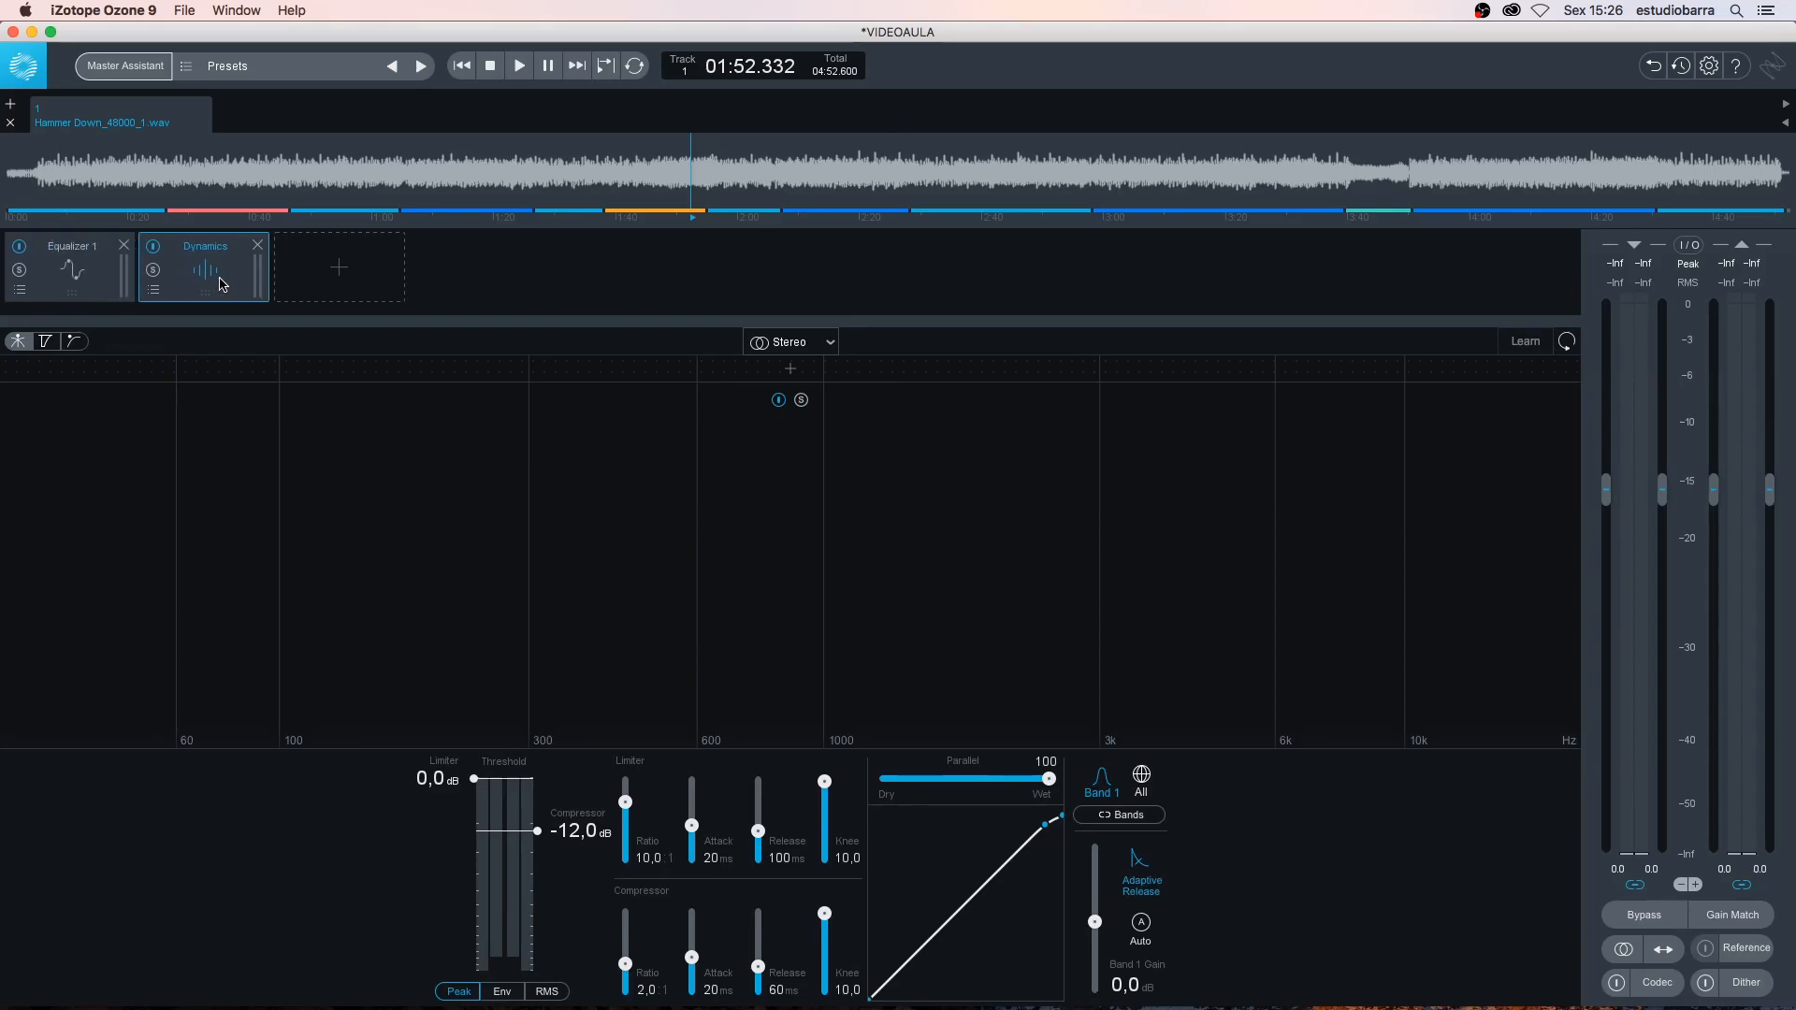
pyautogui.click(259, 247)
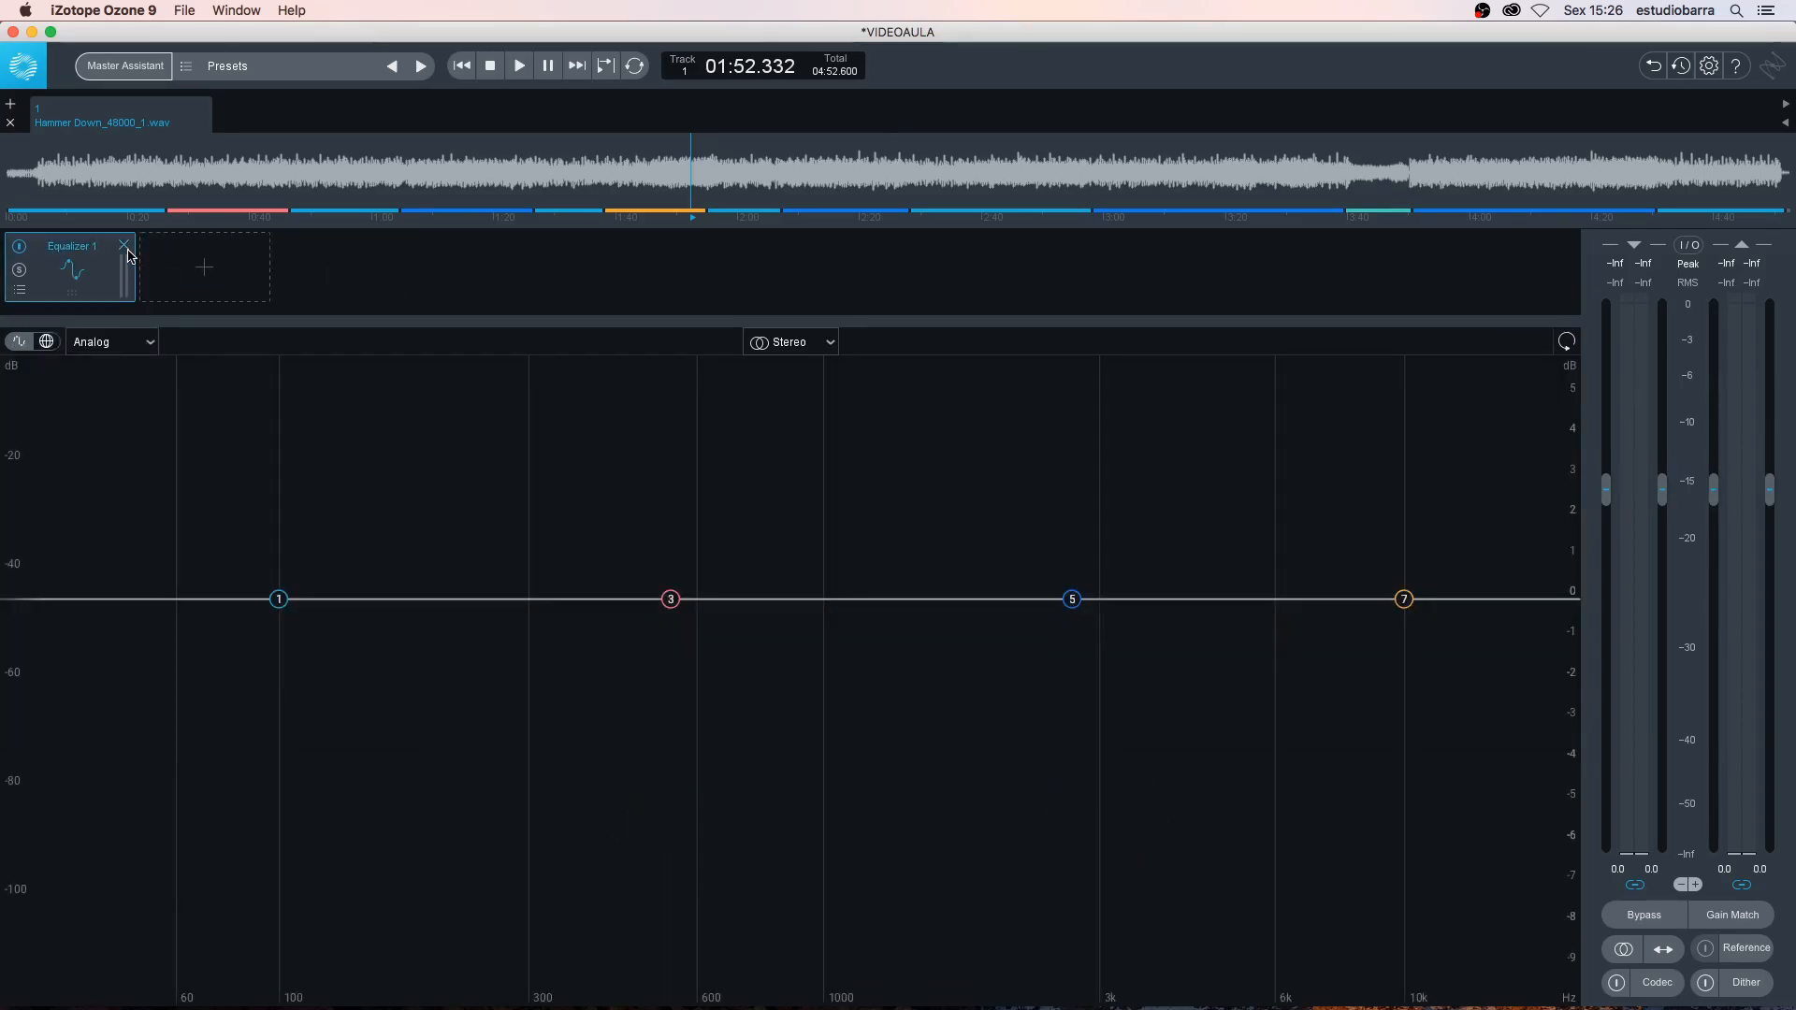
pyautogui.click(124, 247)
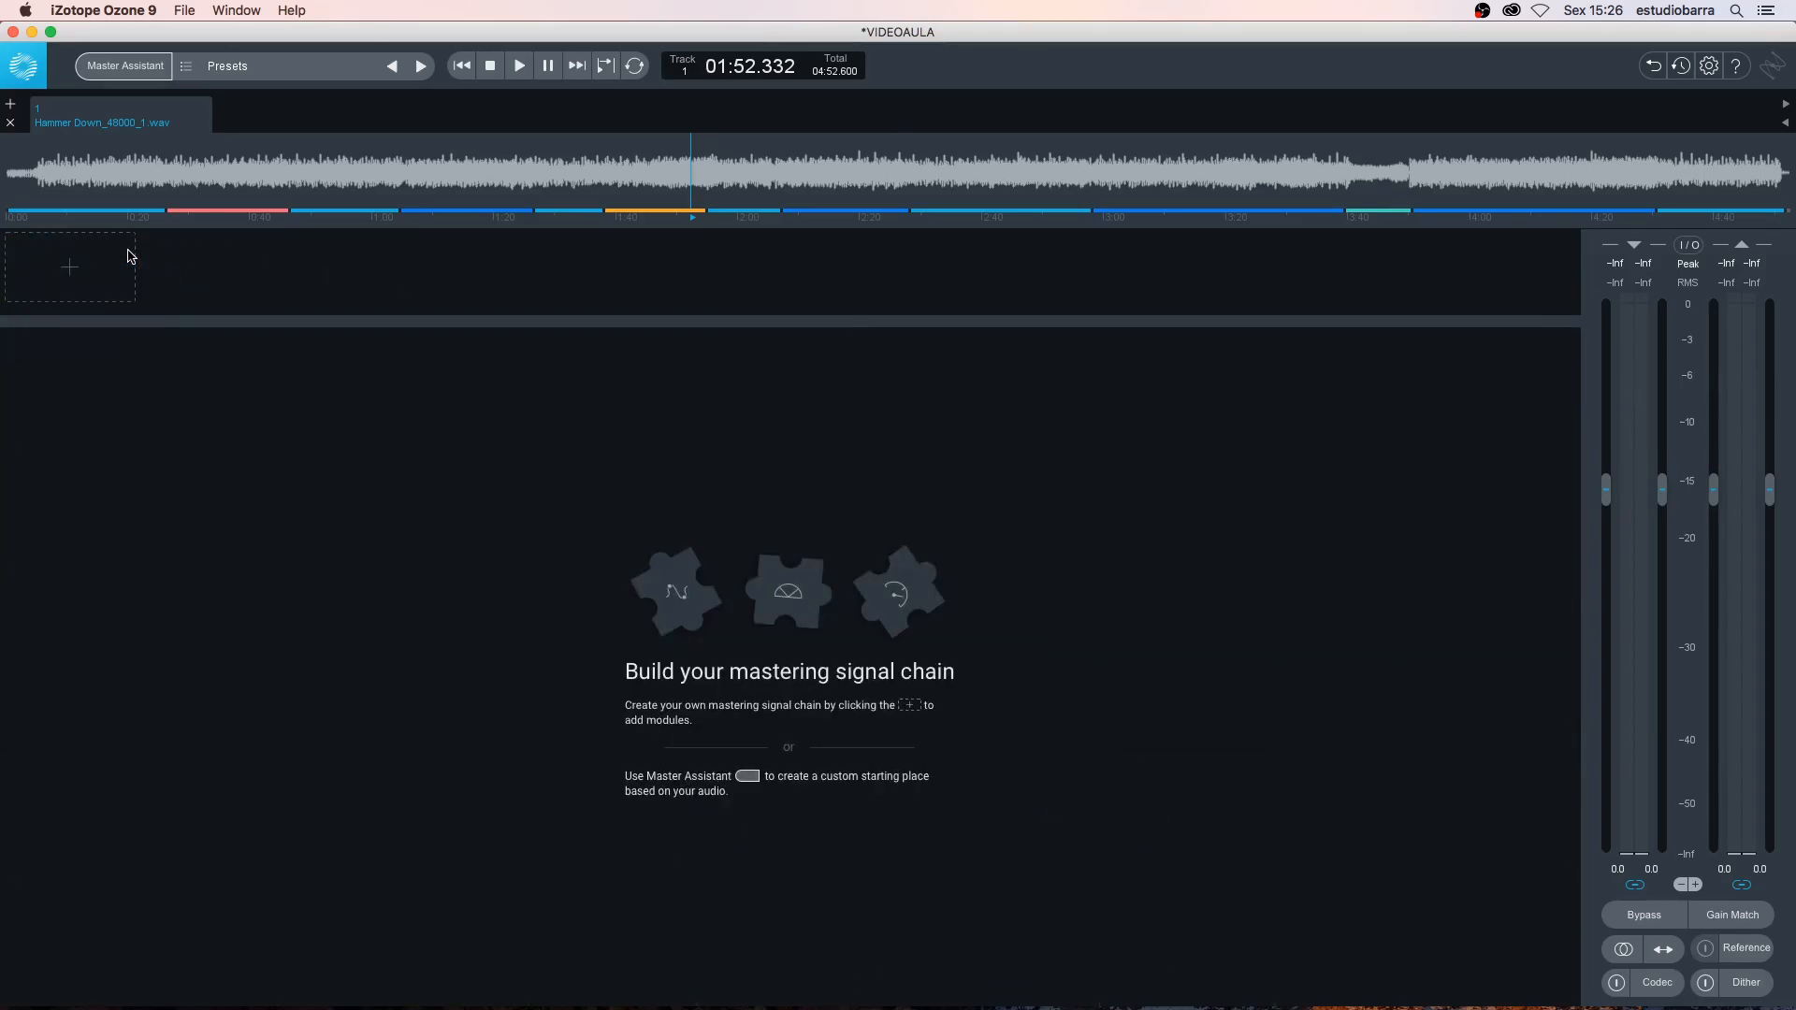
# Build a new chain with Equalizer 1, showing all its band settings, followed by a Dynamics module
pyautogui.click(67, 280)
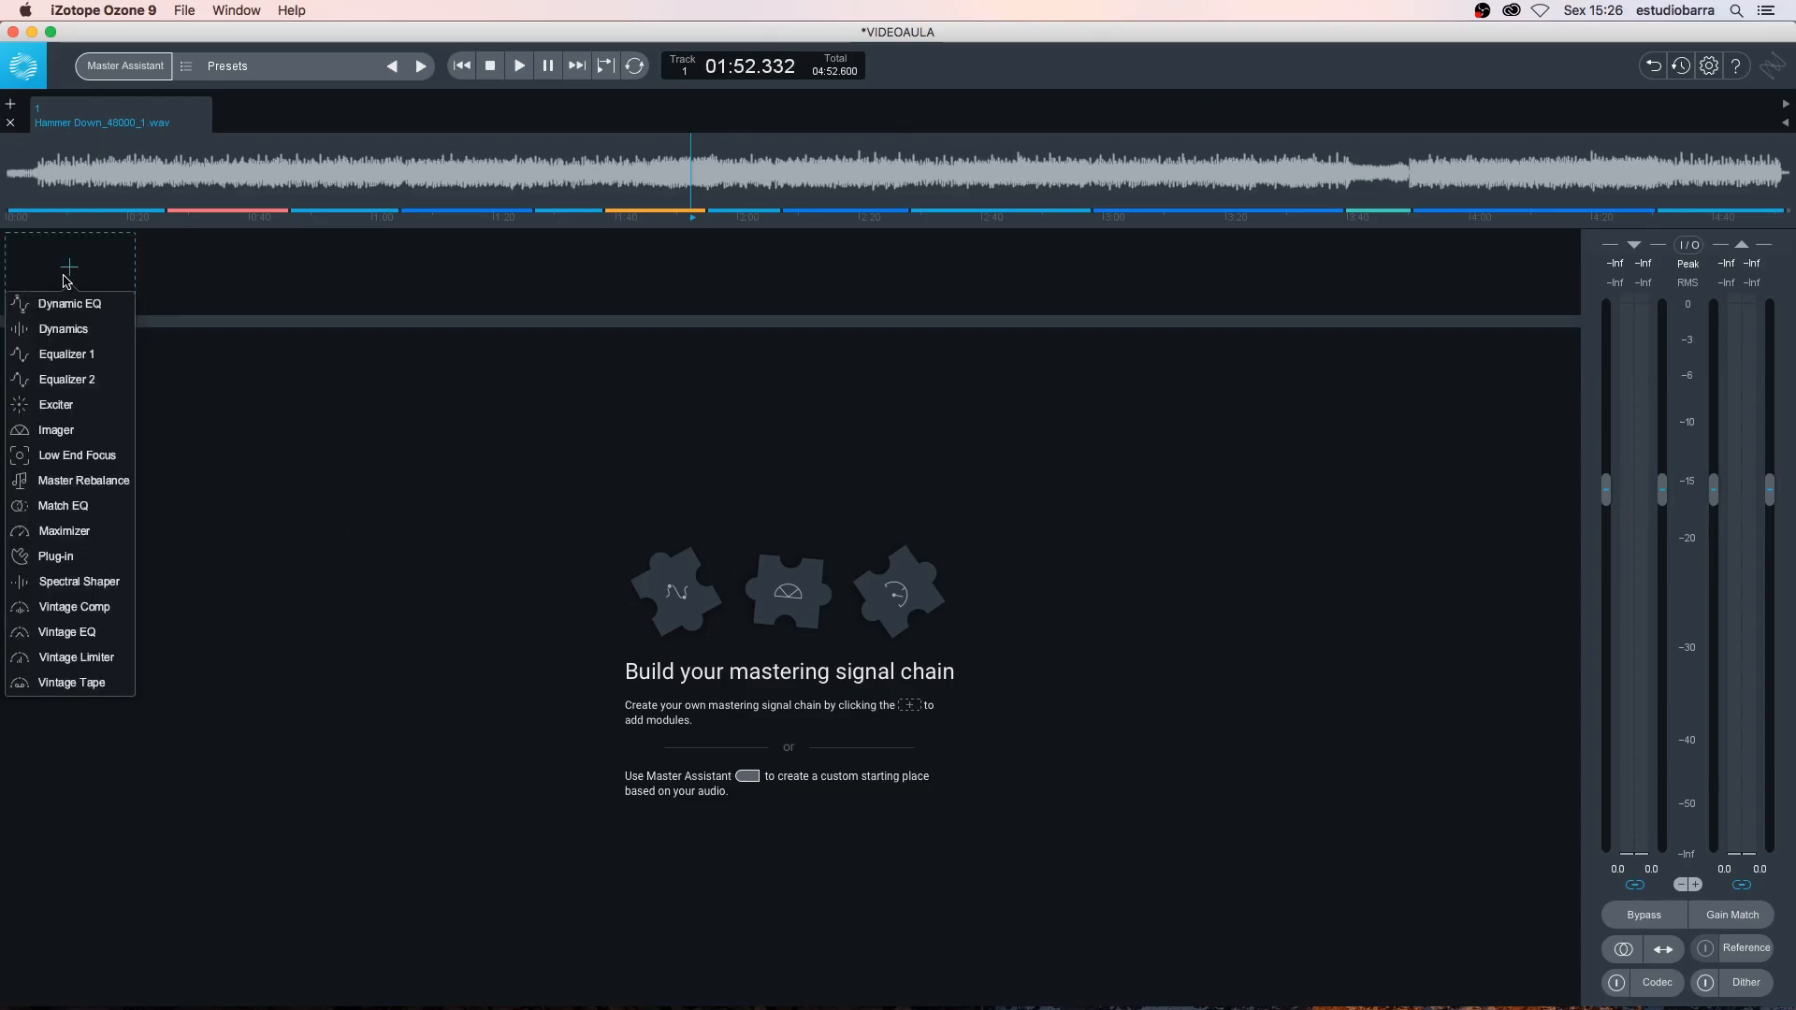
pyautogui.click(58, 360)
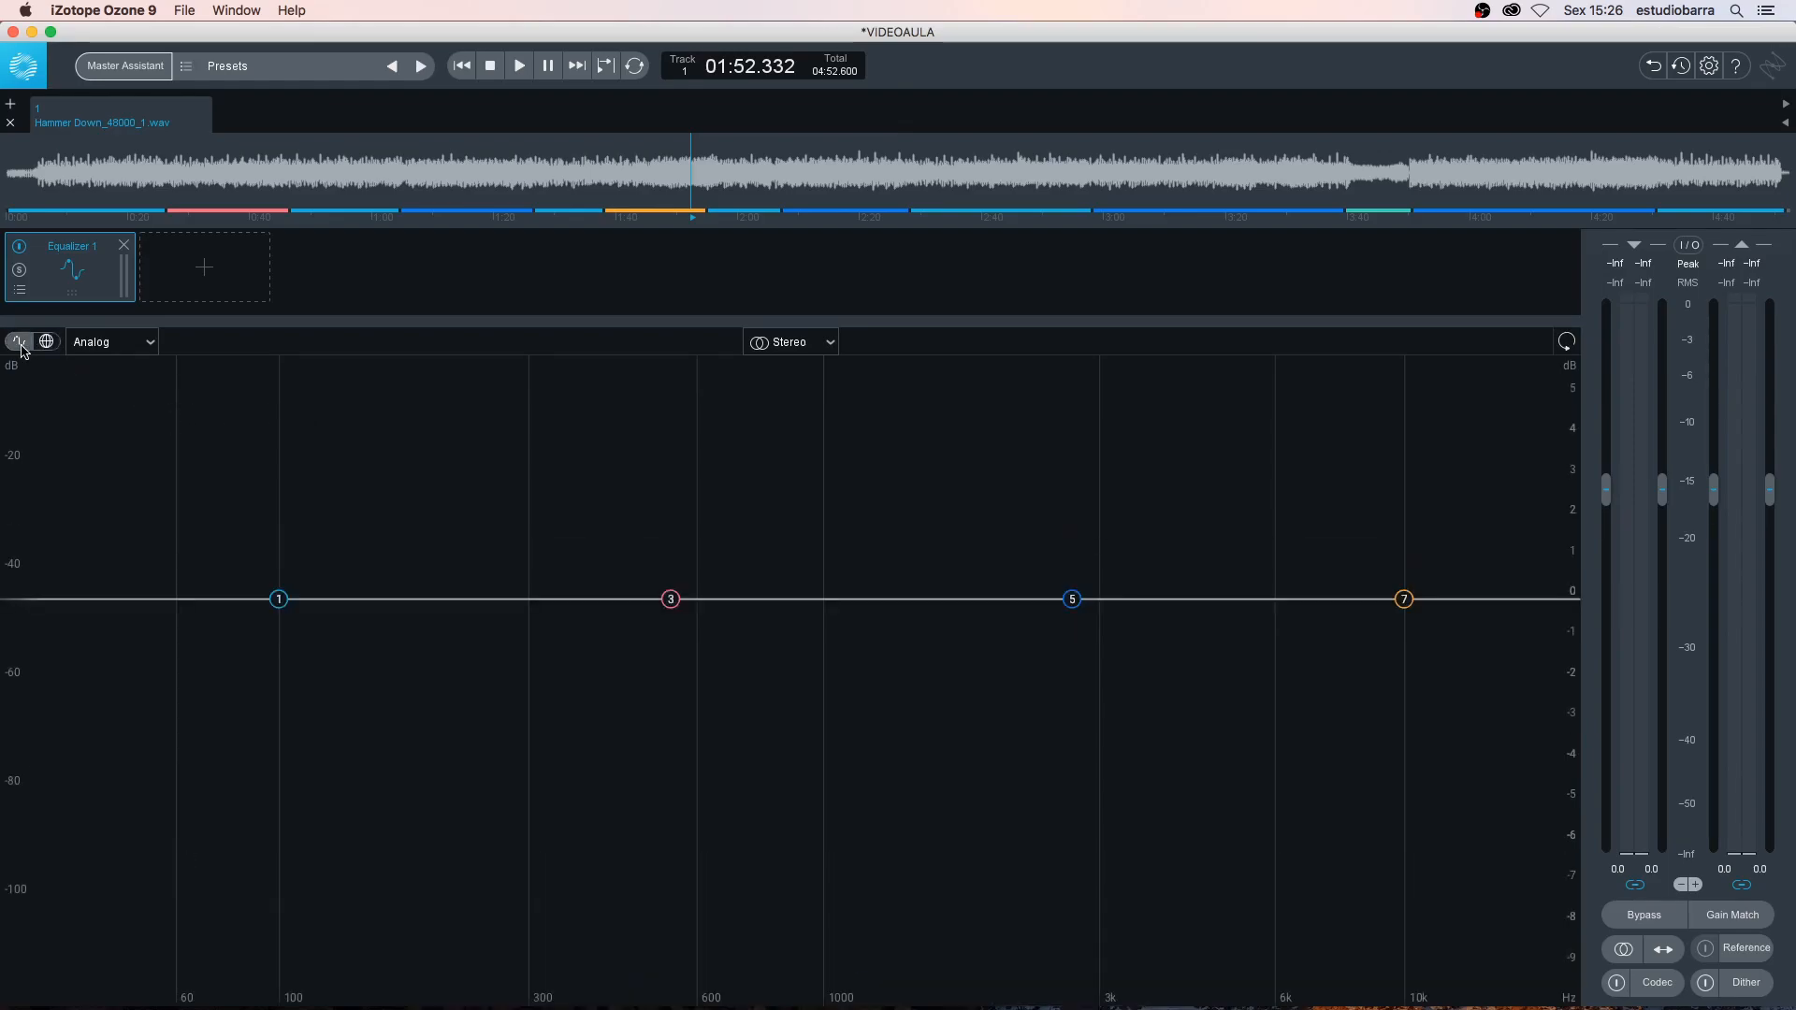
pyautogui.click(51, 345)
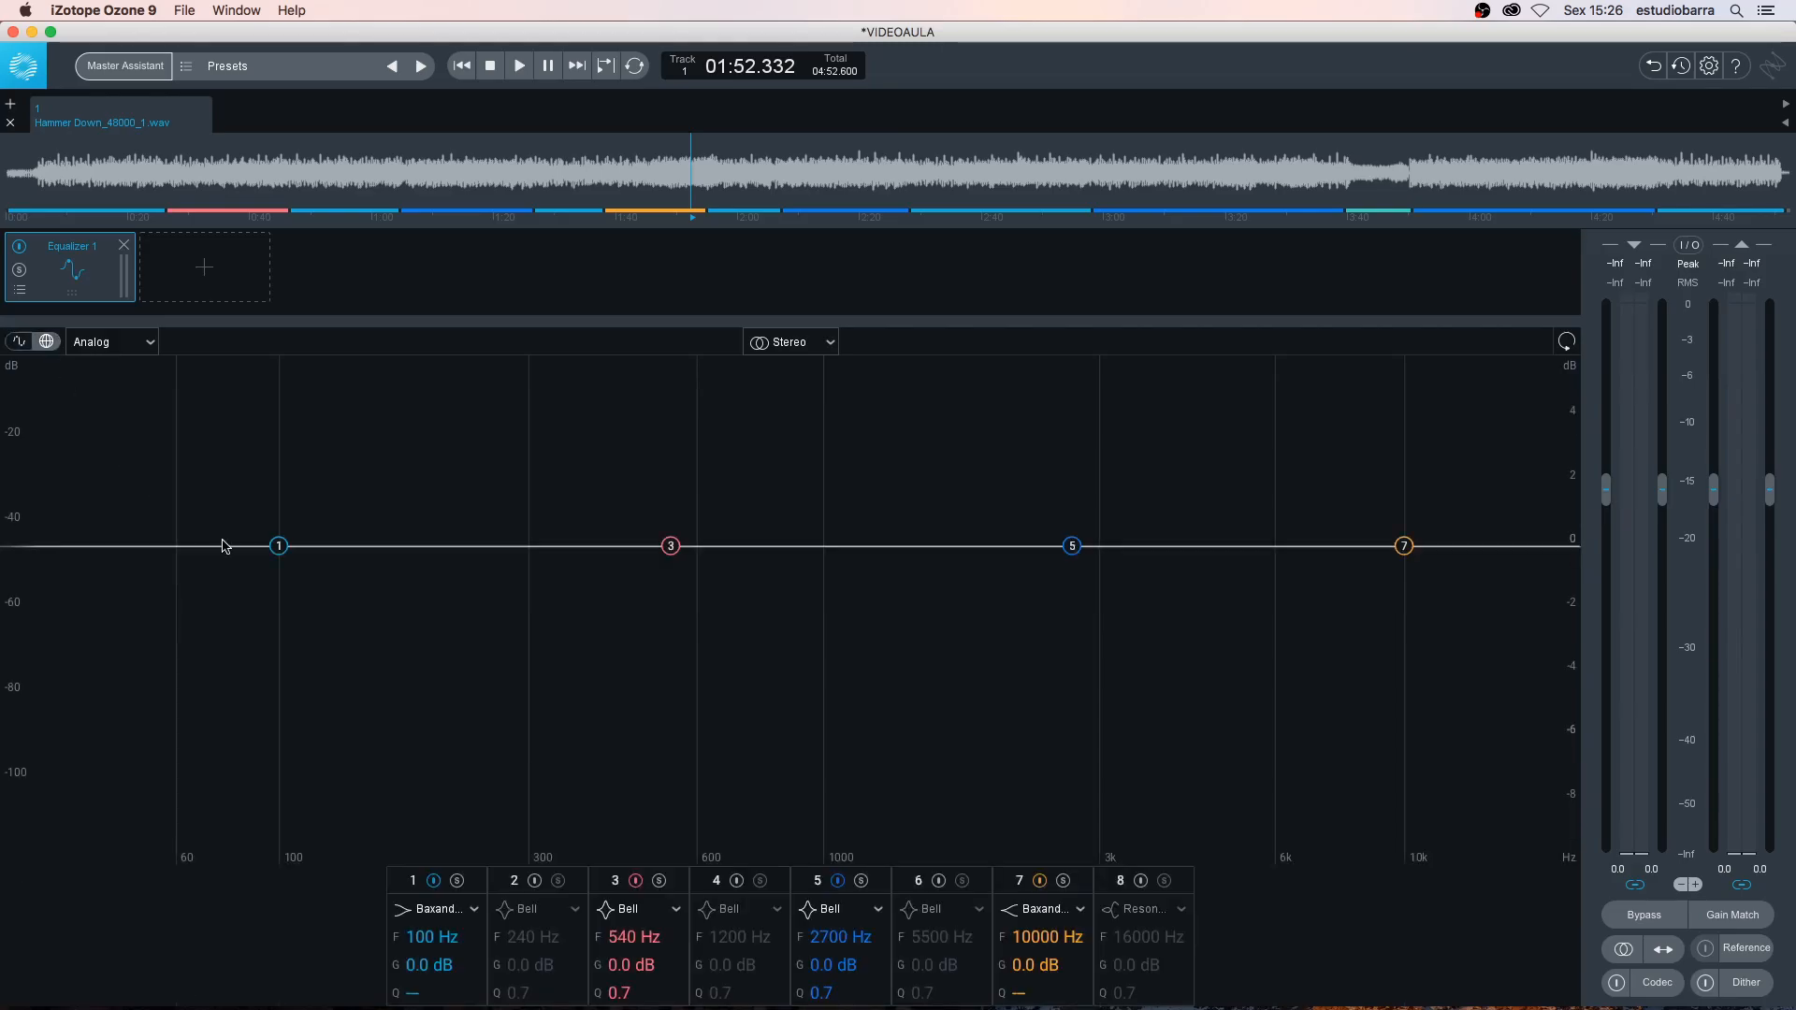
pyautogui.click(208, 275)
pyautogui.click(214, 329)
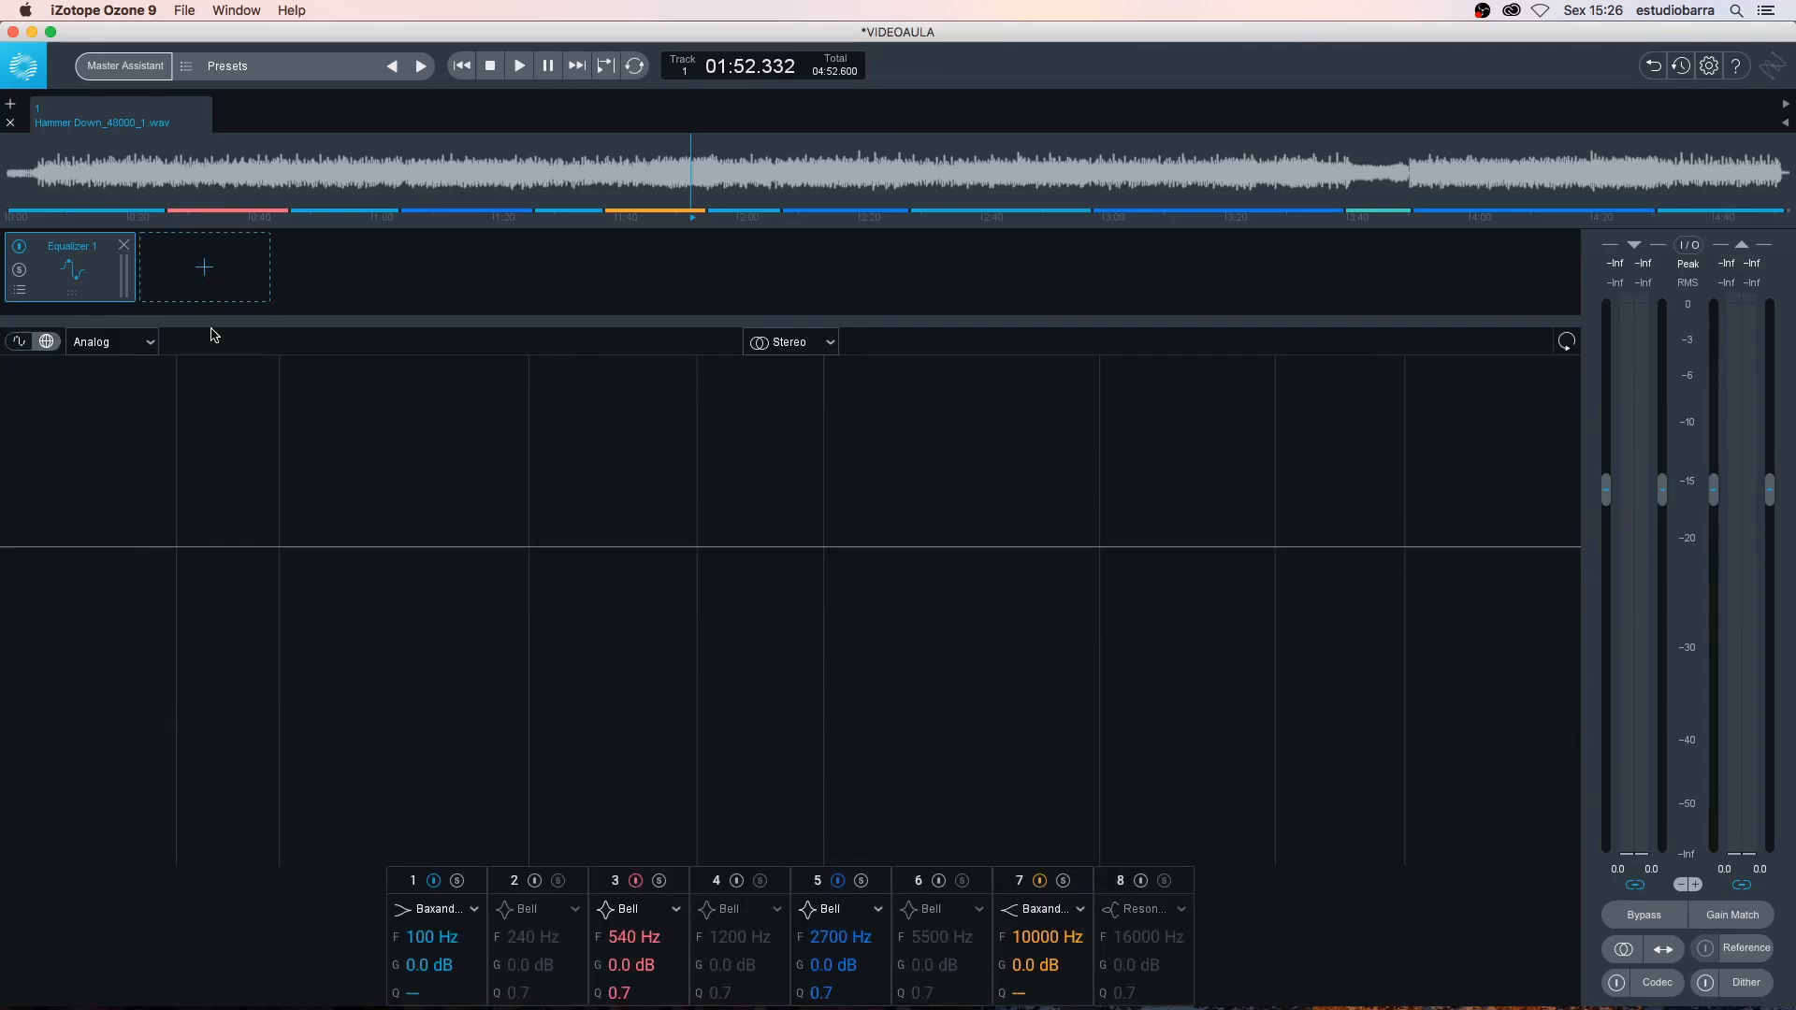
# Examine Equalizer 1's filter type and channel mode options, keeping Analog and Stereo, and hide the band settings
pyautogui.click(74, 340)
pyautogui.click(19, 342)
pyautogui.click(95, 290)
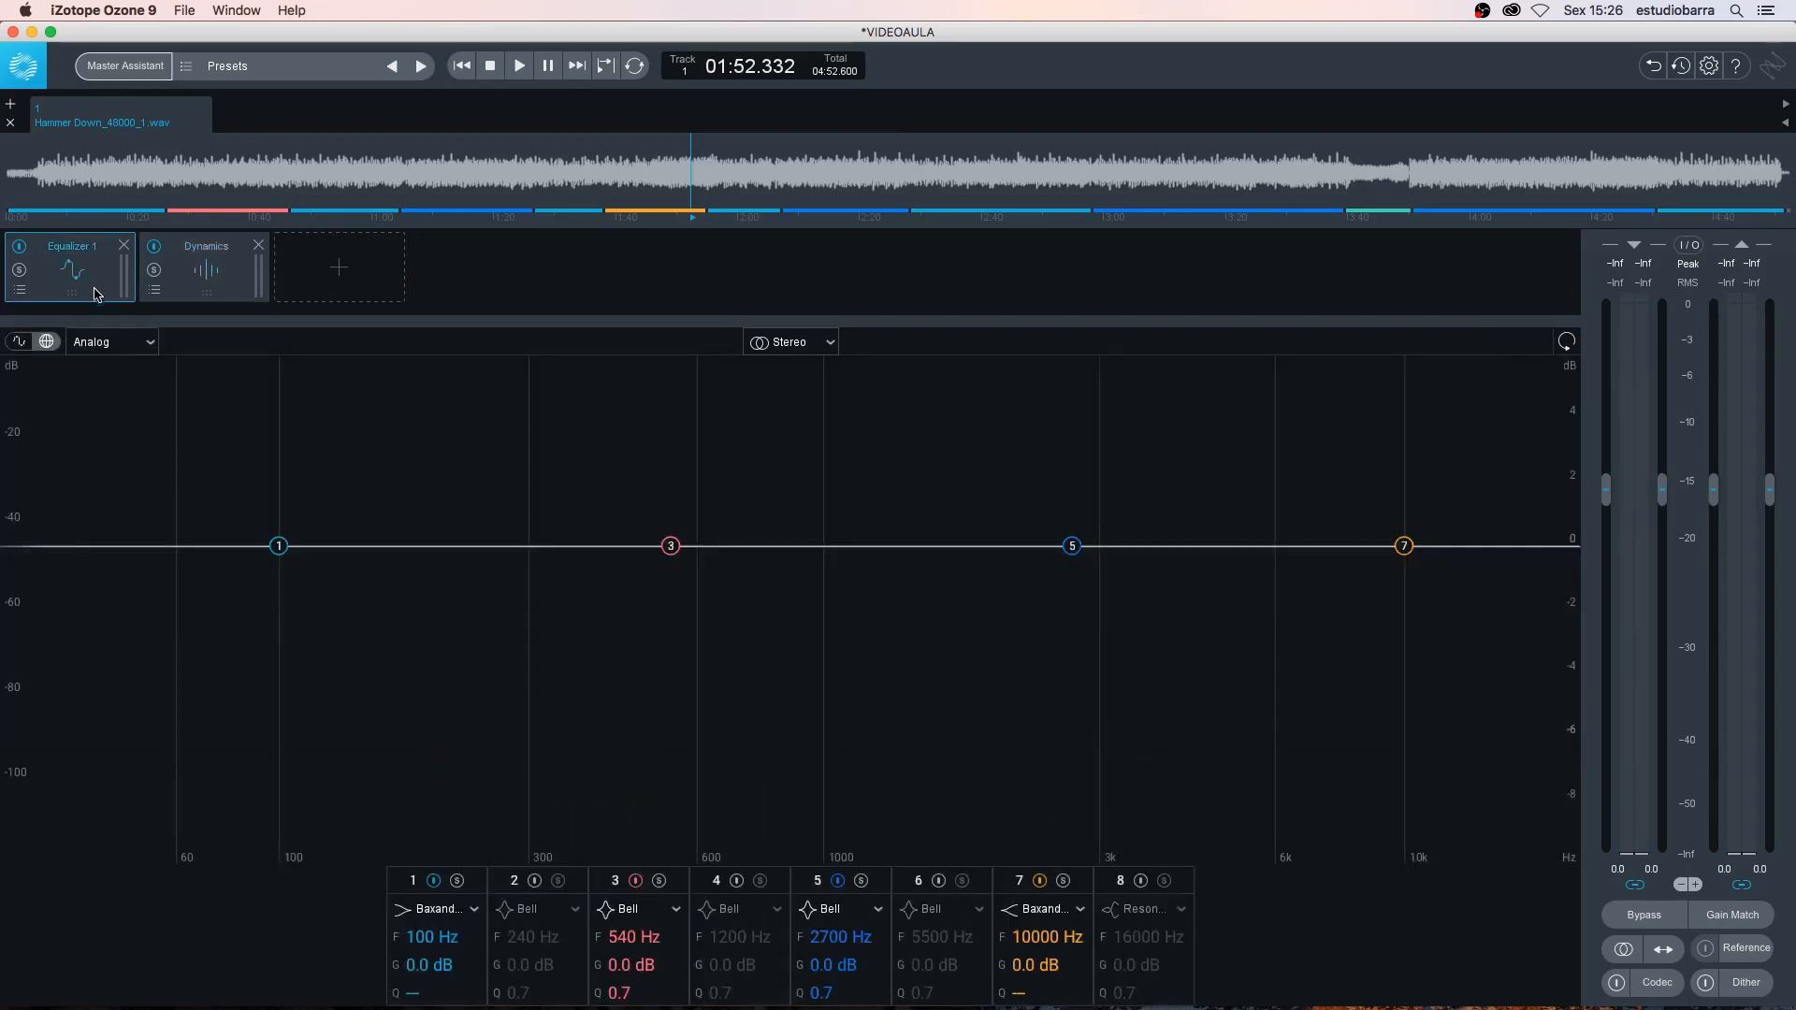
pyautogui.click(136, 346)
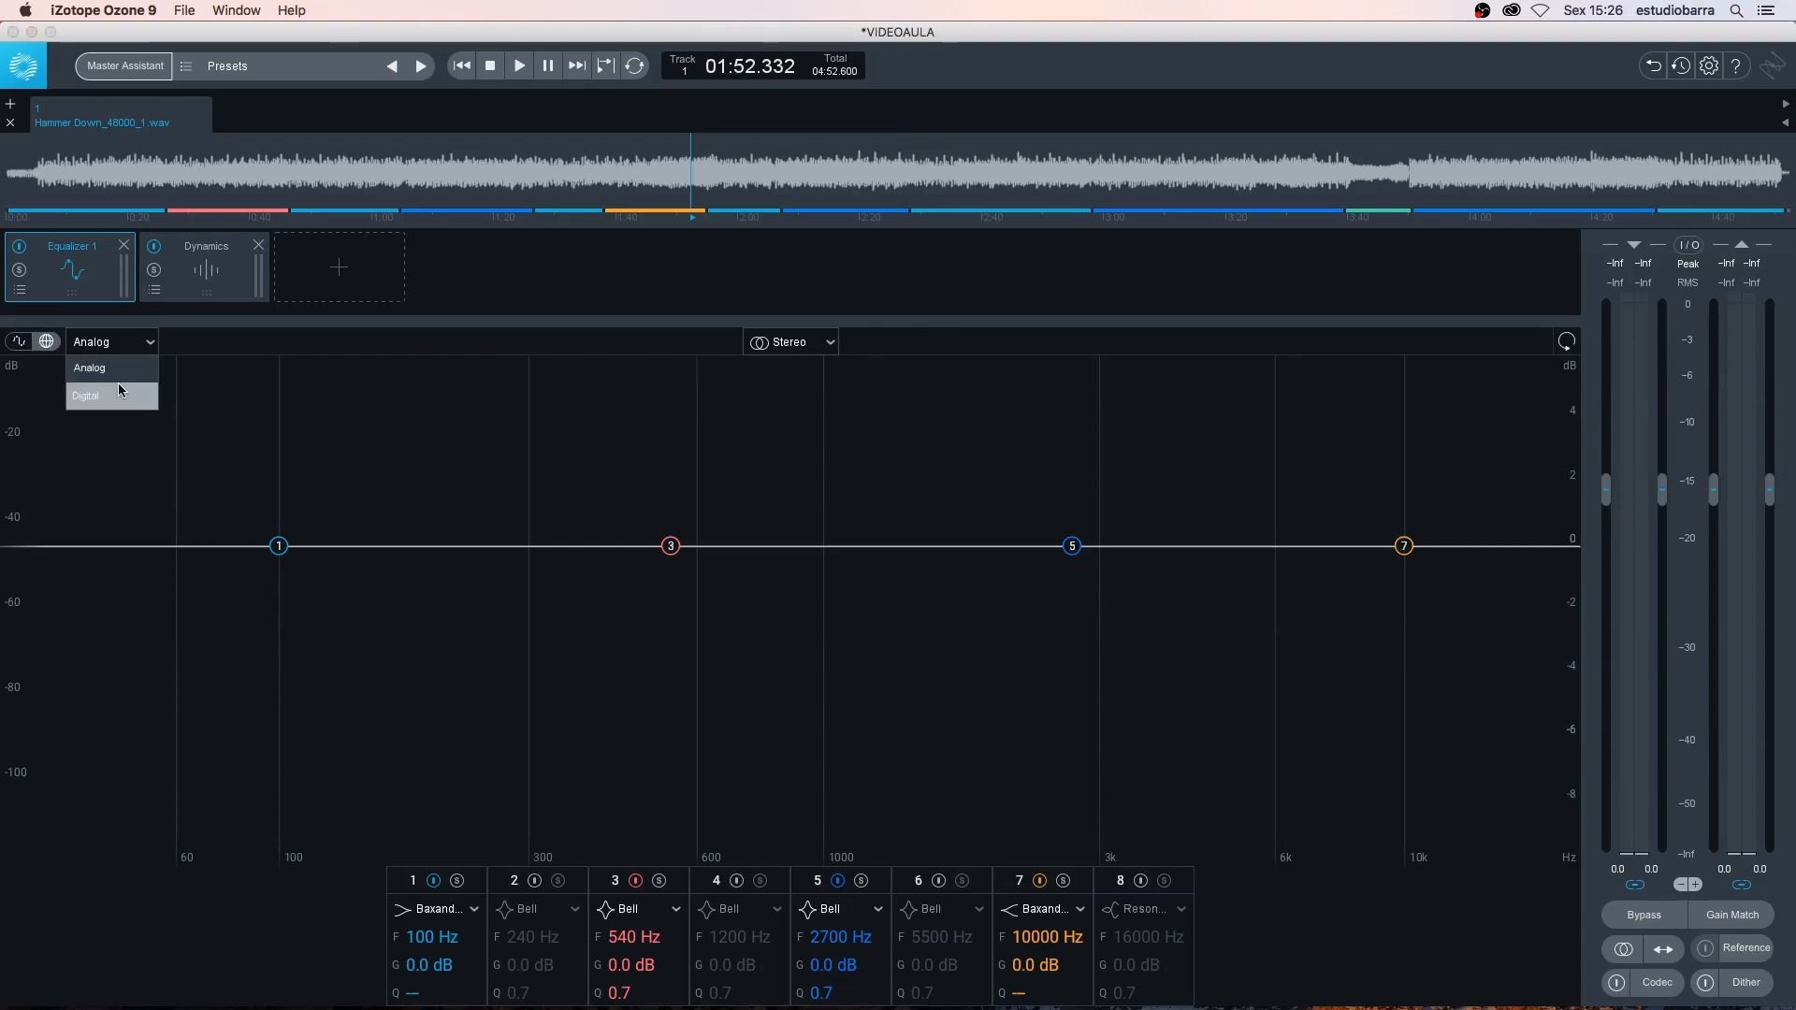
pyautogui.click(108, 374)
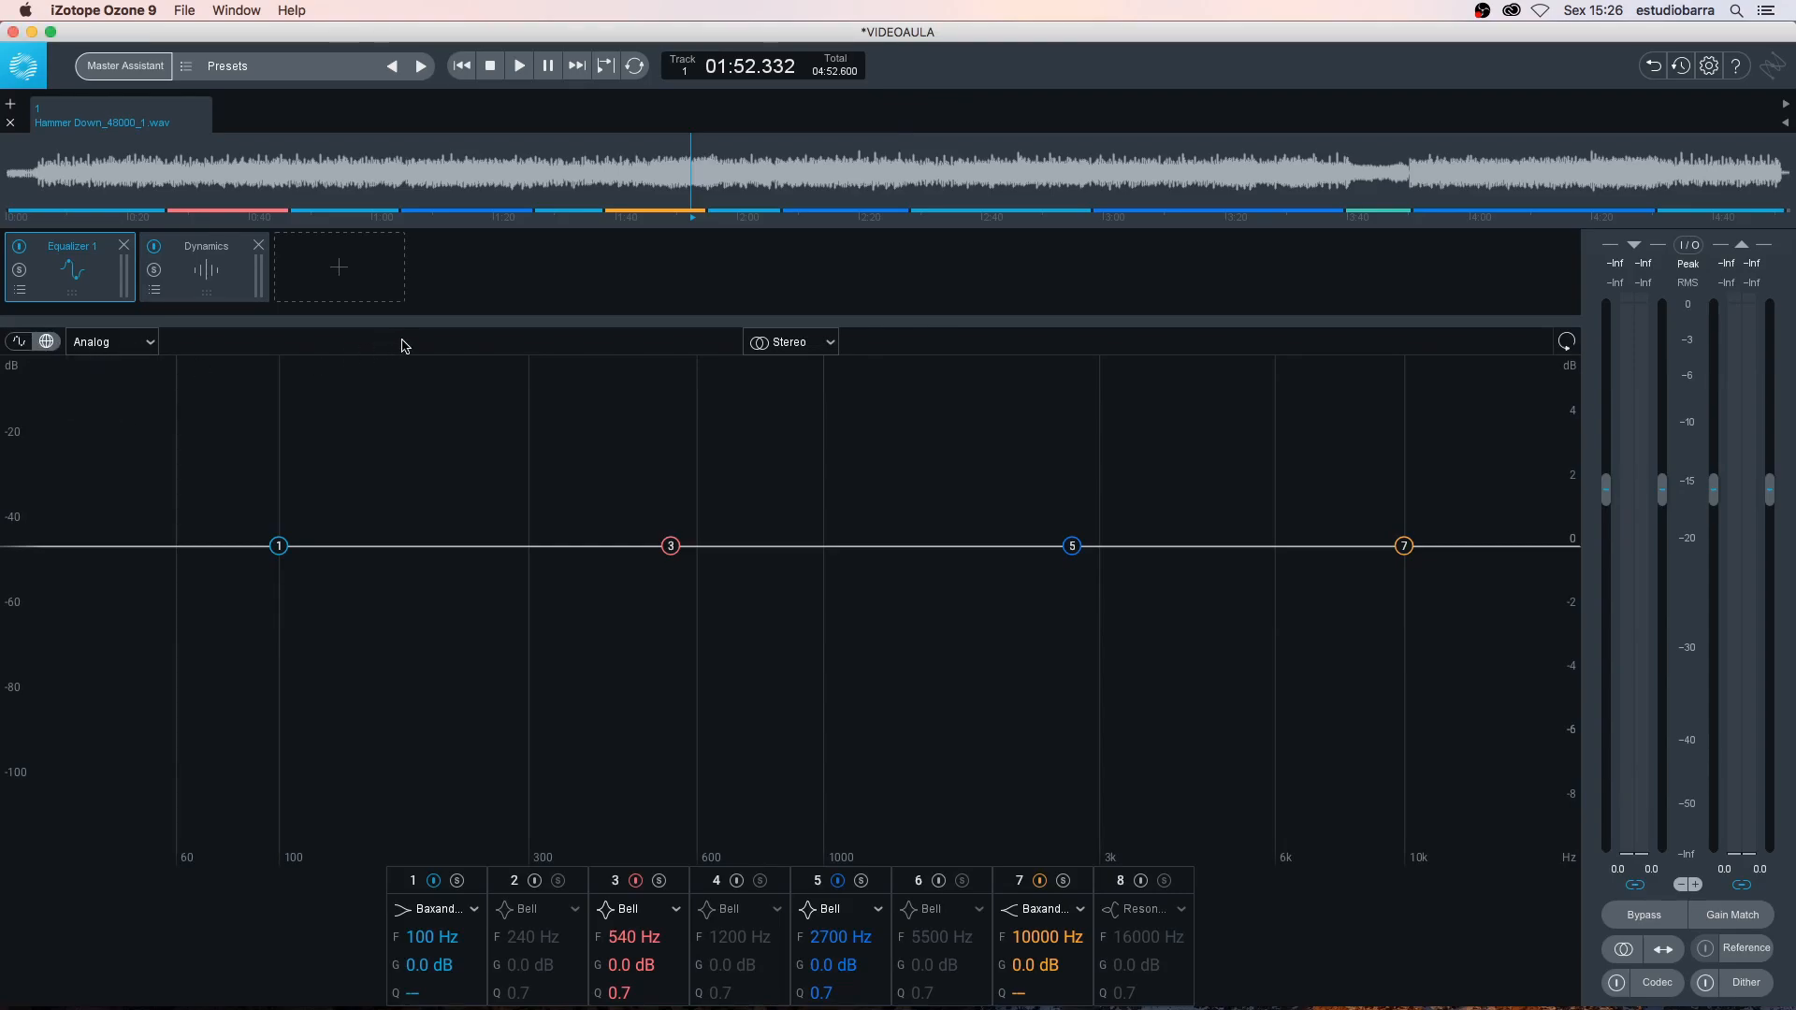
pyautogui.click(828, 346)
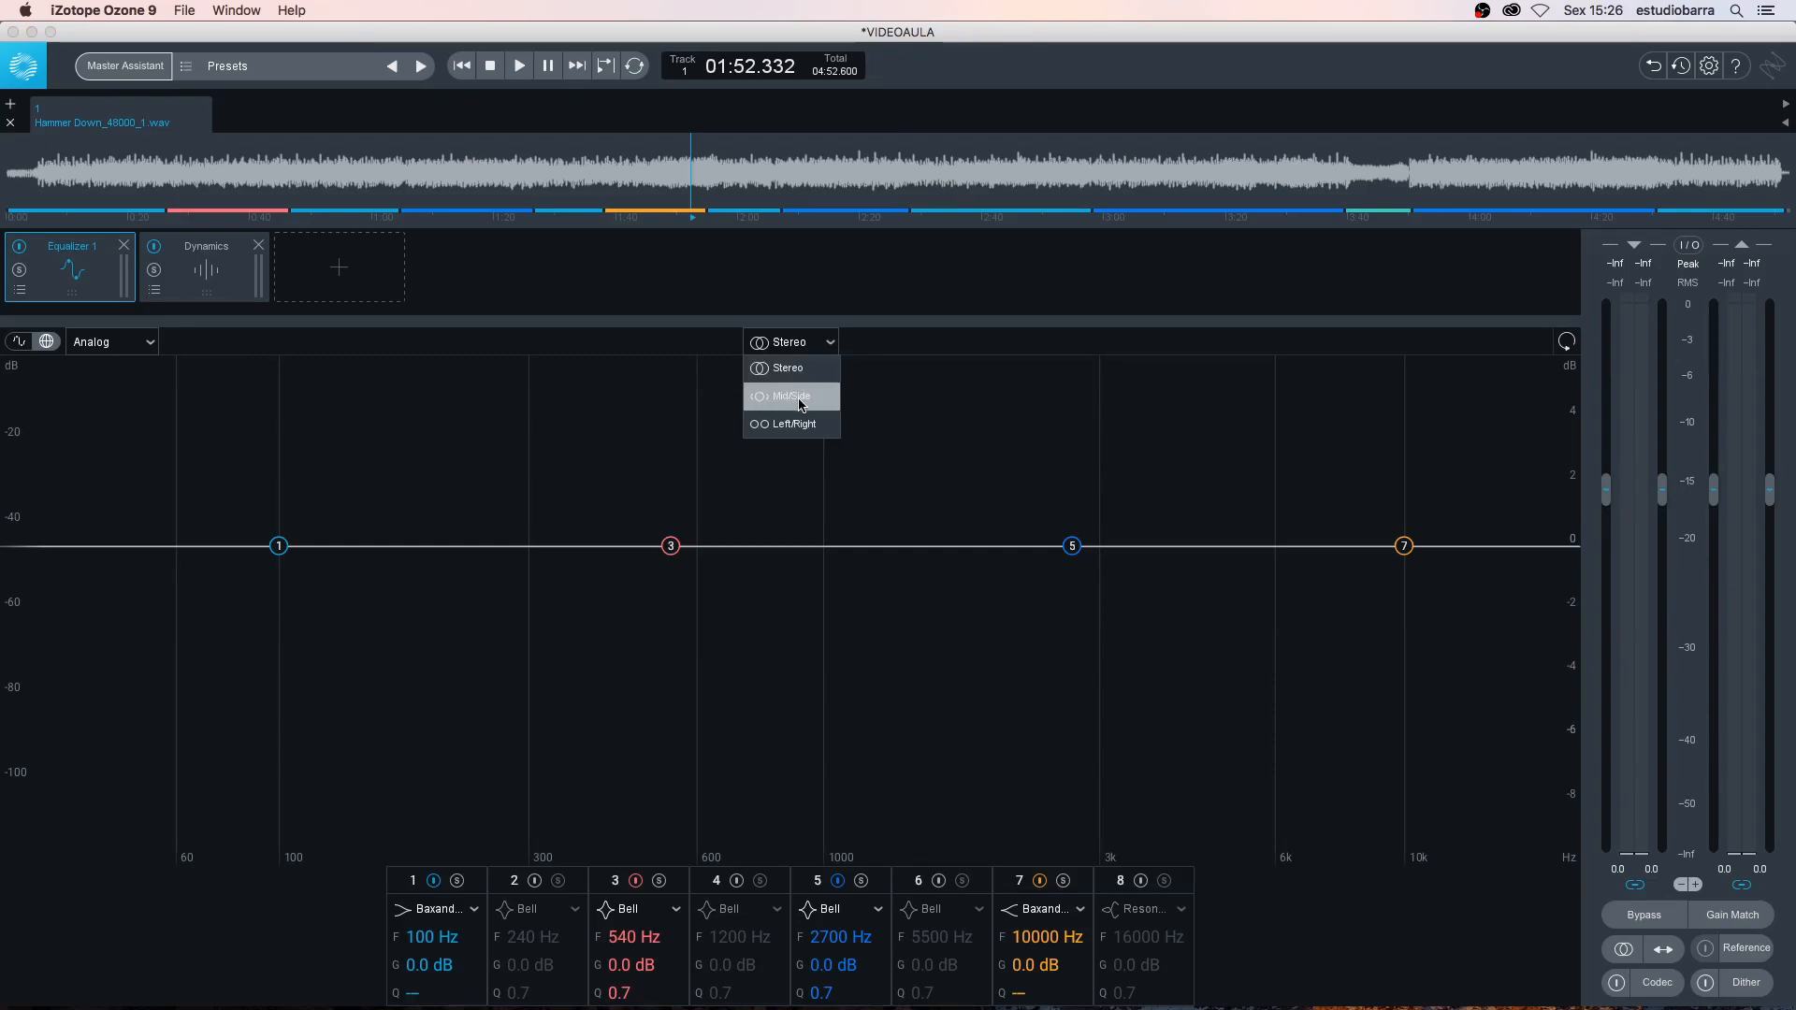
pyautogui.click(524, 451)
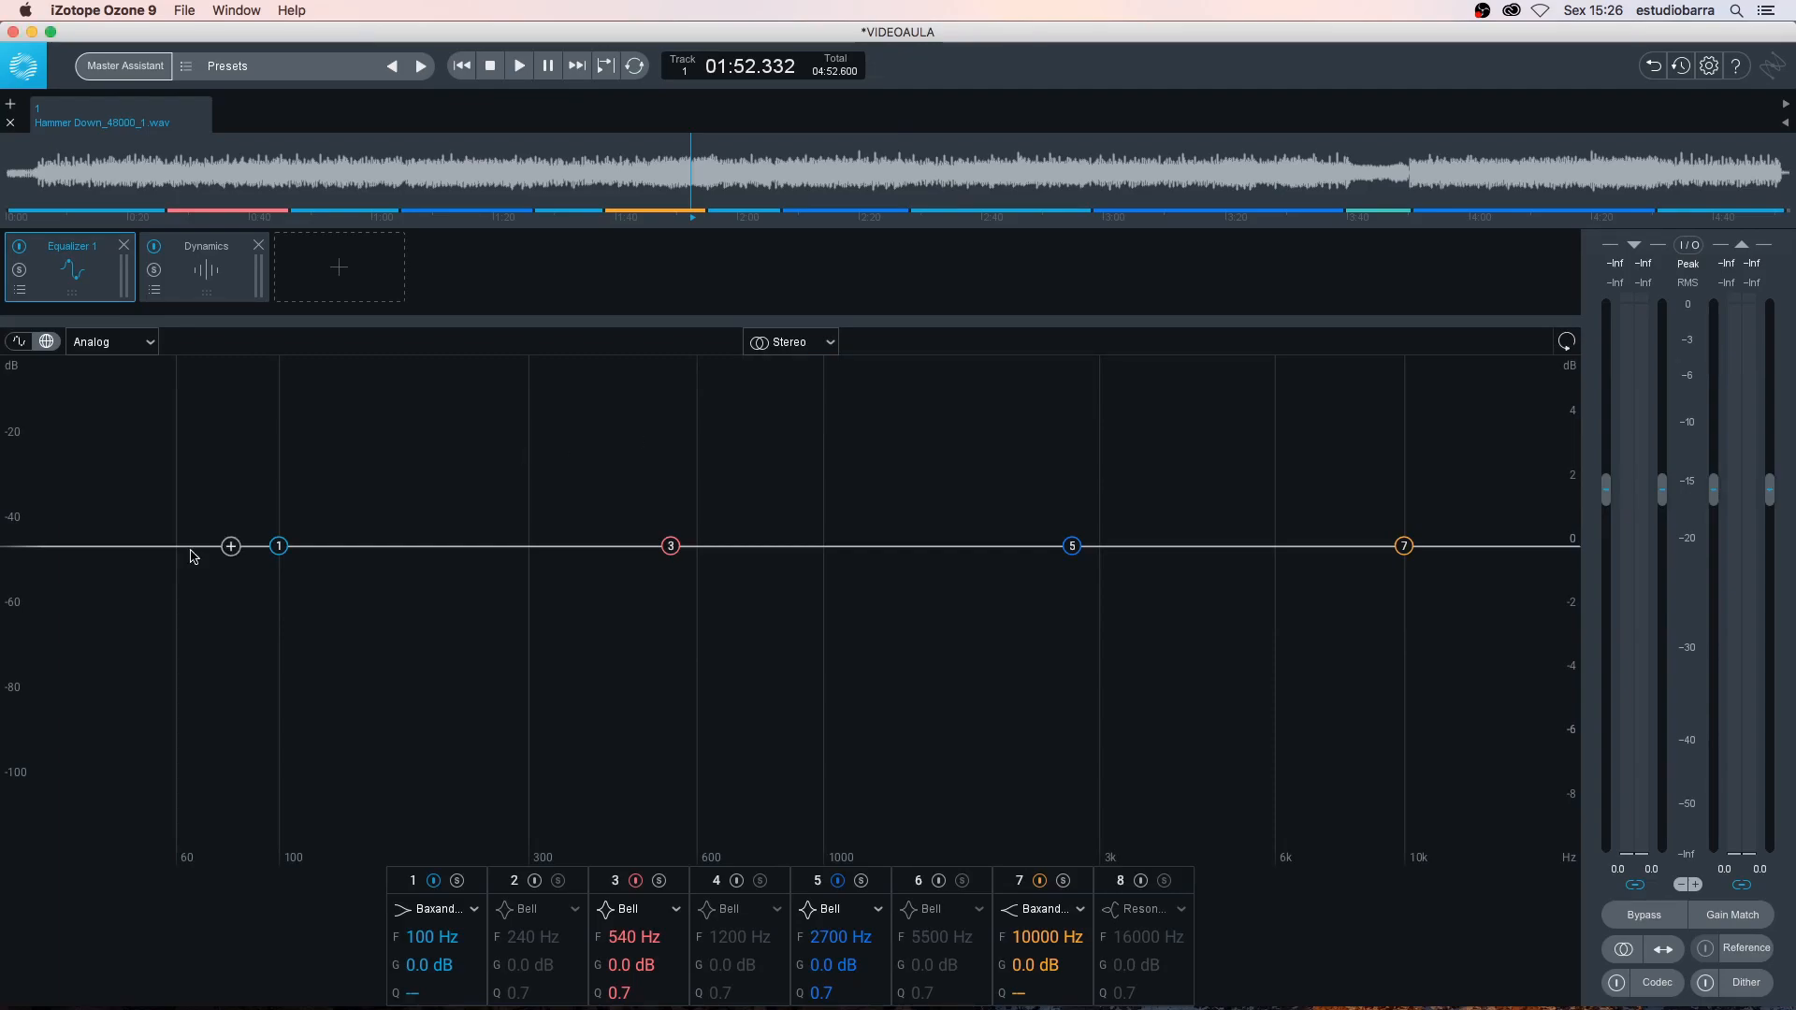
pyautogui.click(21, 343)
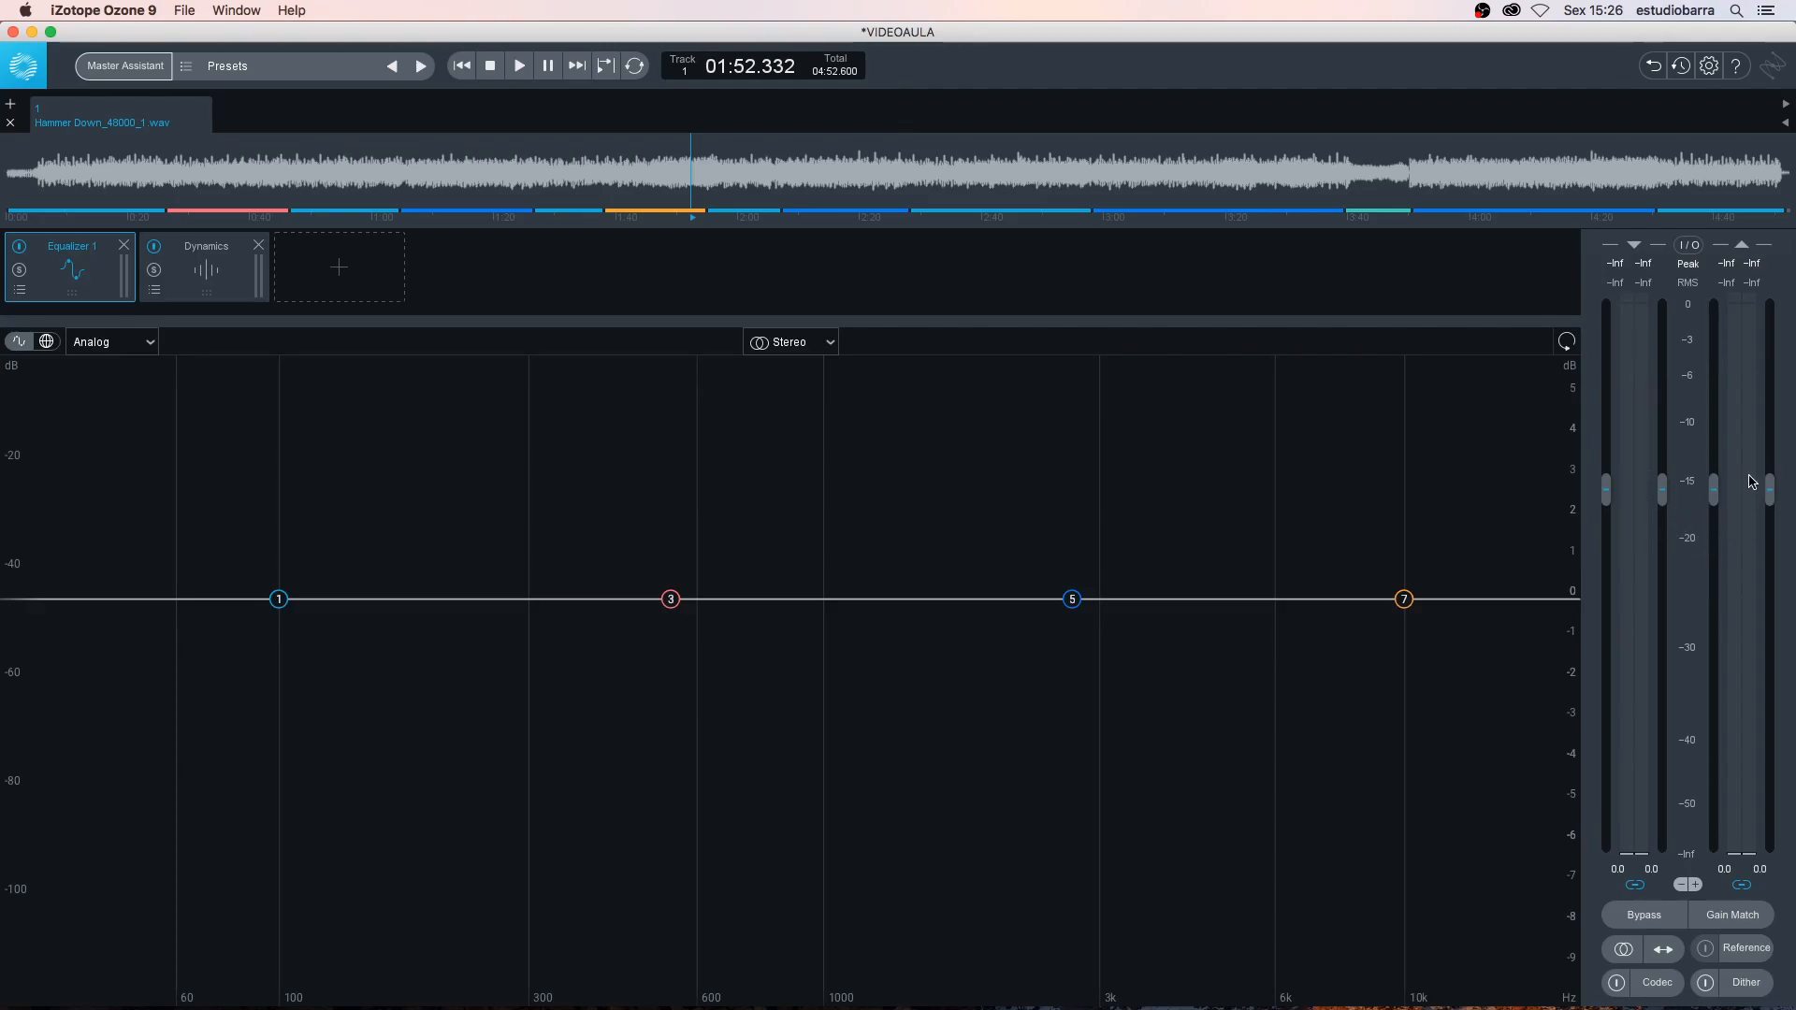
# Set the I/O meter type to Integrated and close the meter options
pyautogui.click(1692, 248)
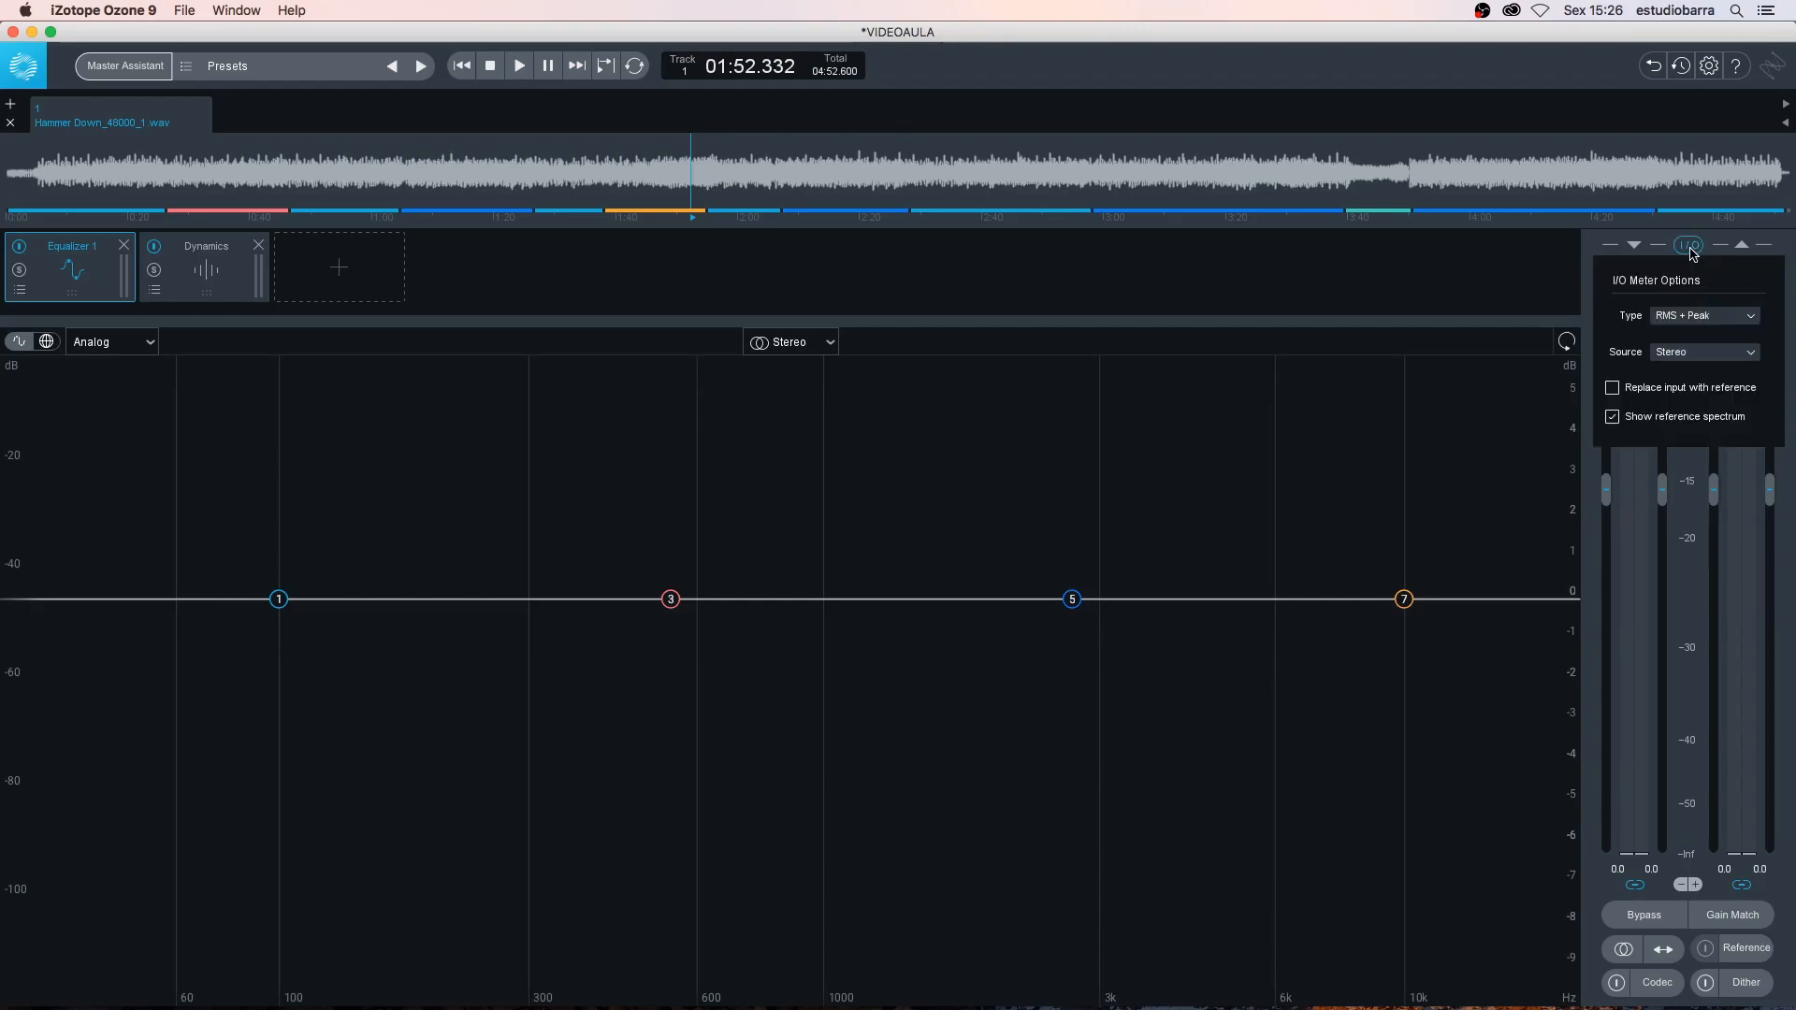
pyautogui.click(1700, 323)
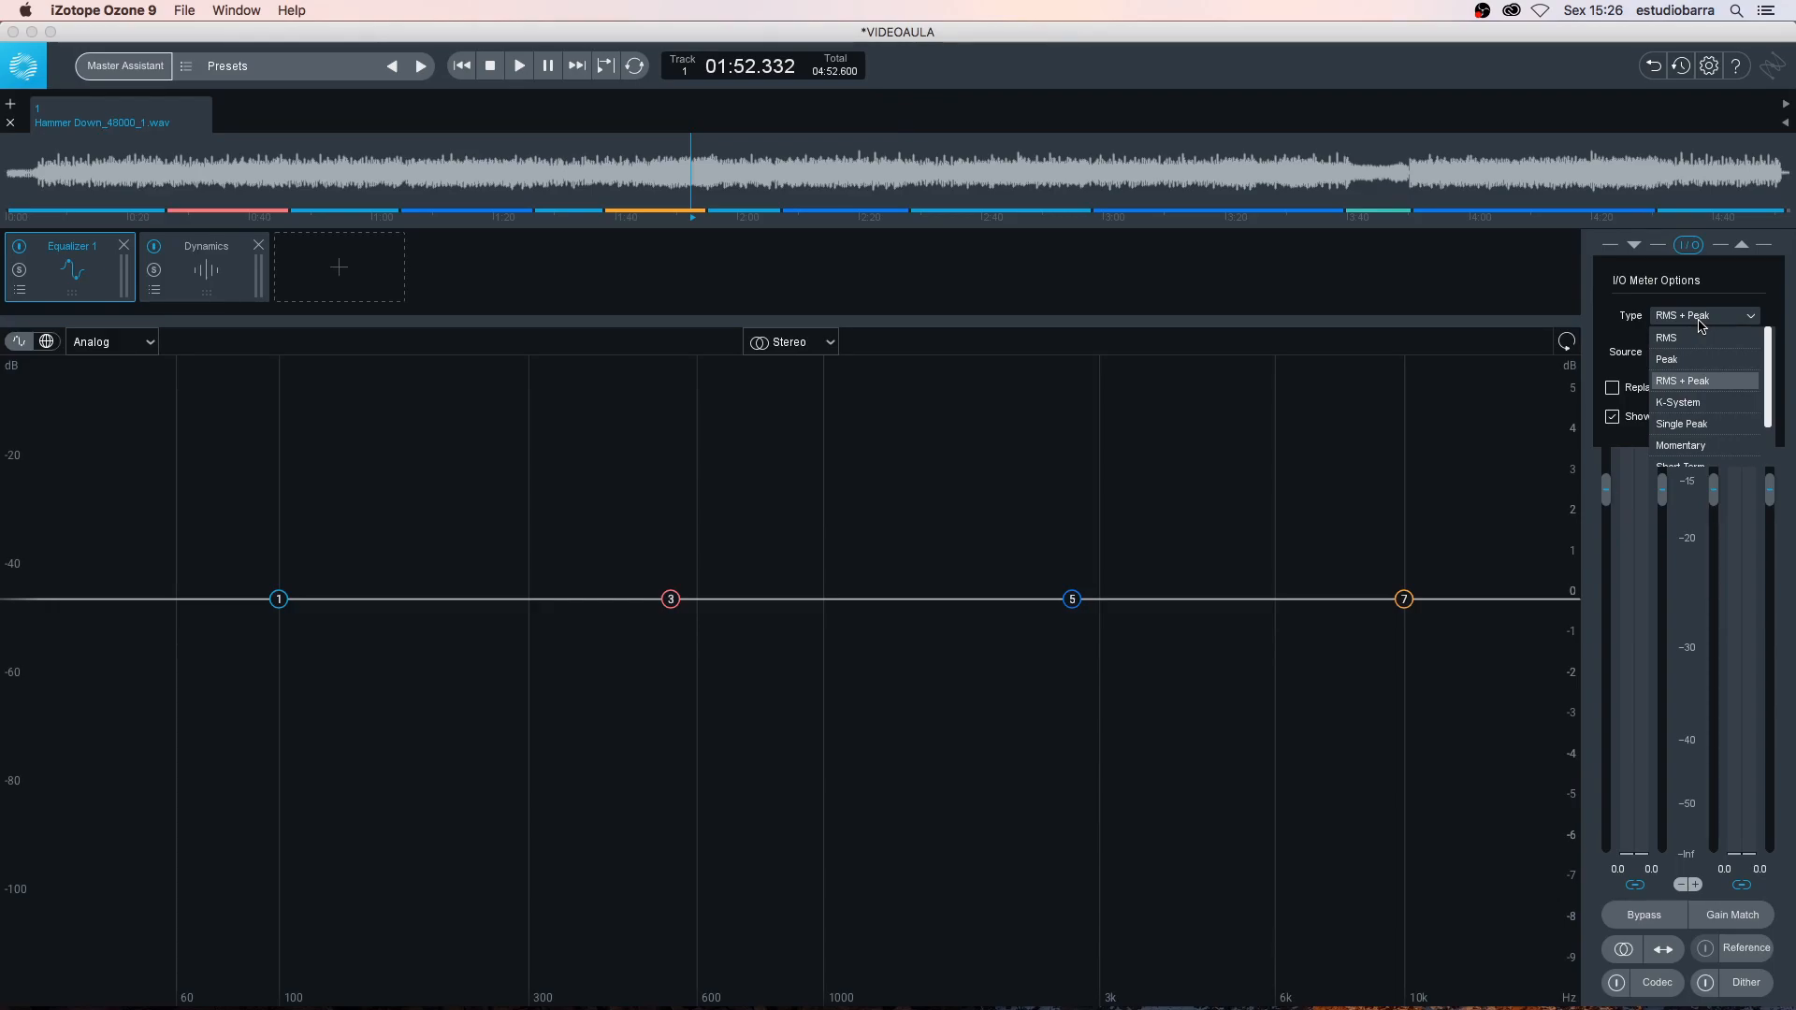
pyautogui.scroll(-2, 1683, 421)
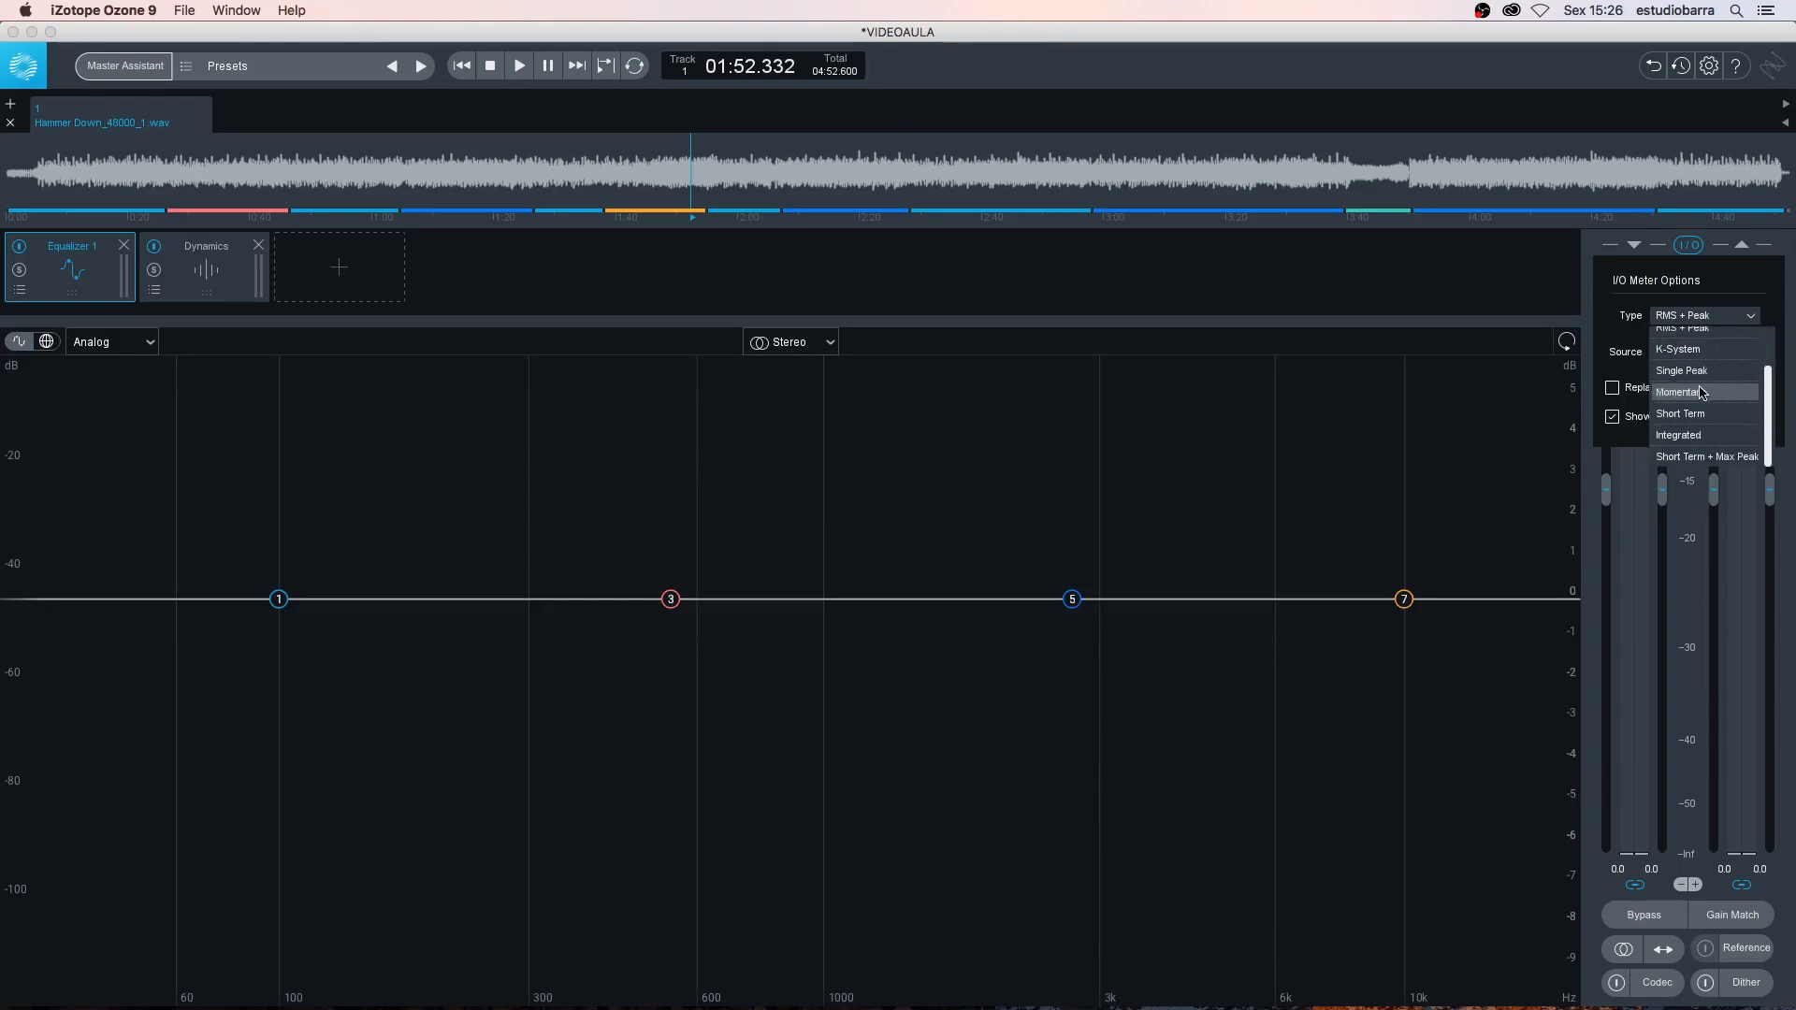
pyautogui.click(1703, 437)
pyautogui.click(1688, 245)
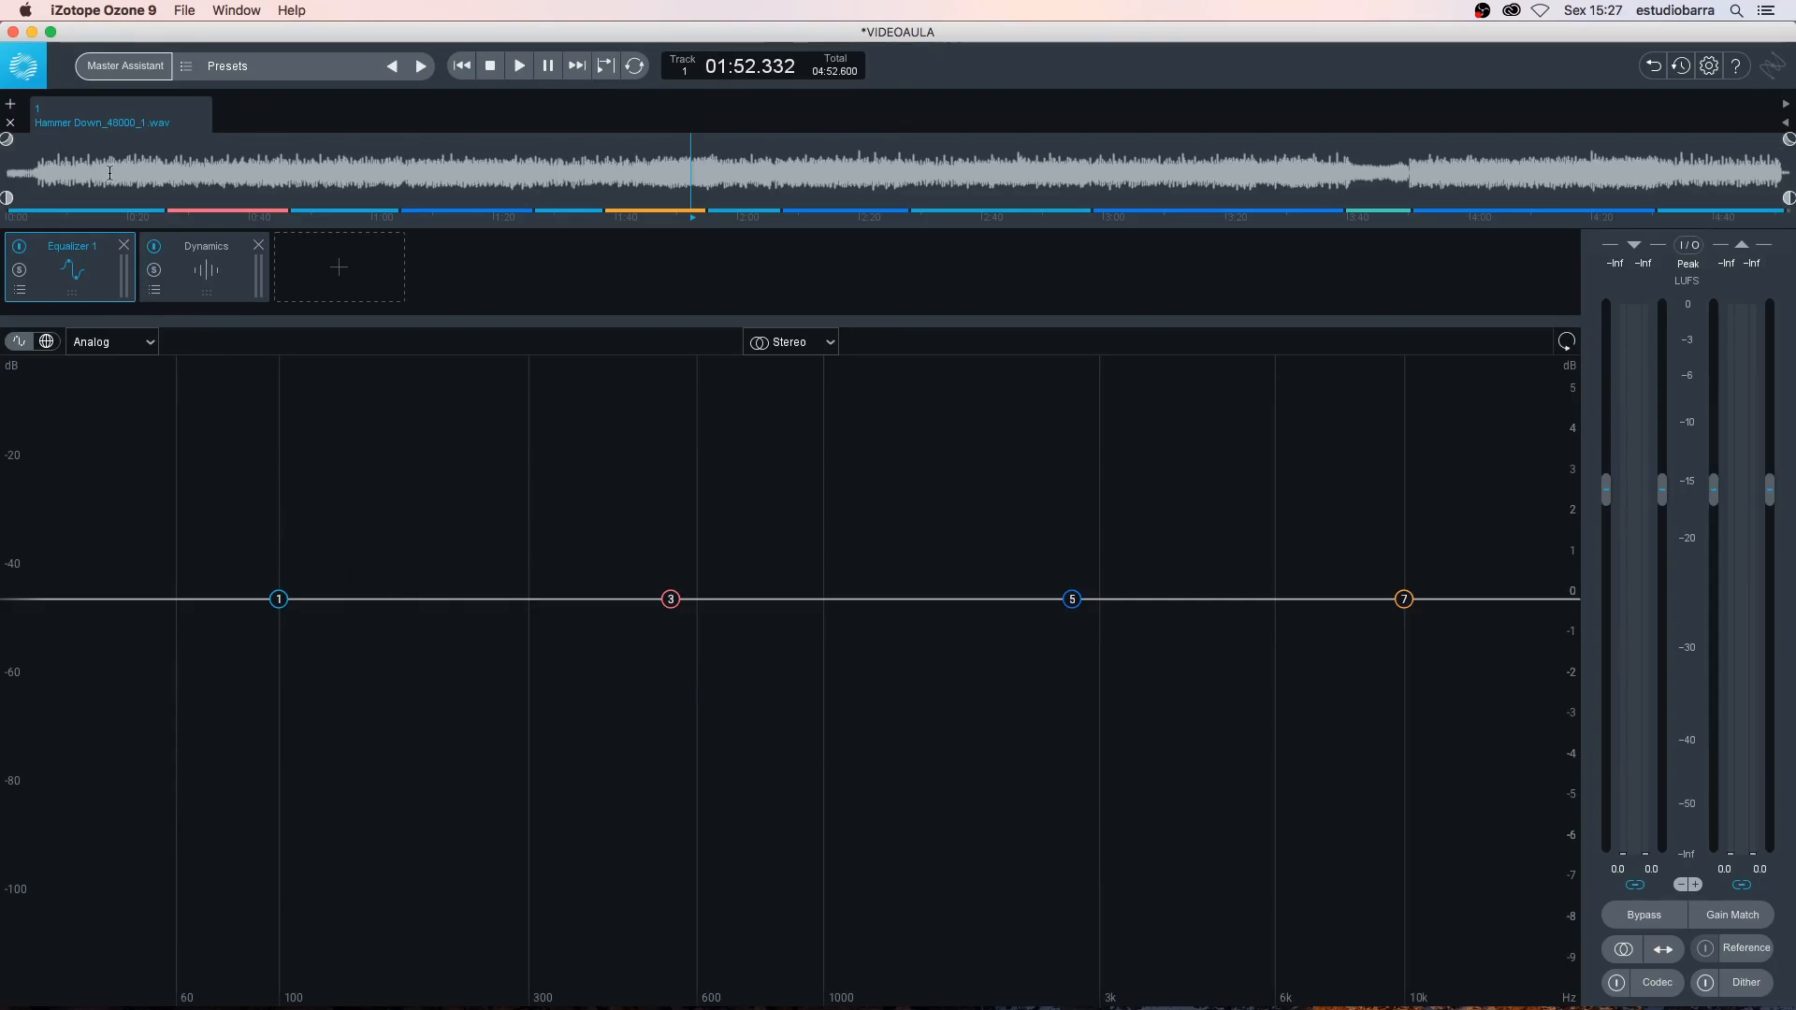
# Glance at the Master Assistant options, close them, and play the track from about 1:06 to check its LUFS levels
pyautogui.click(122, 70)
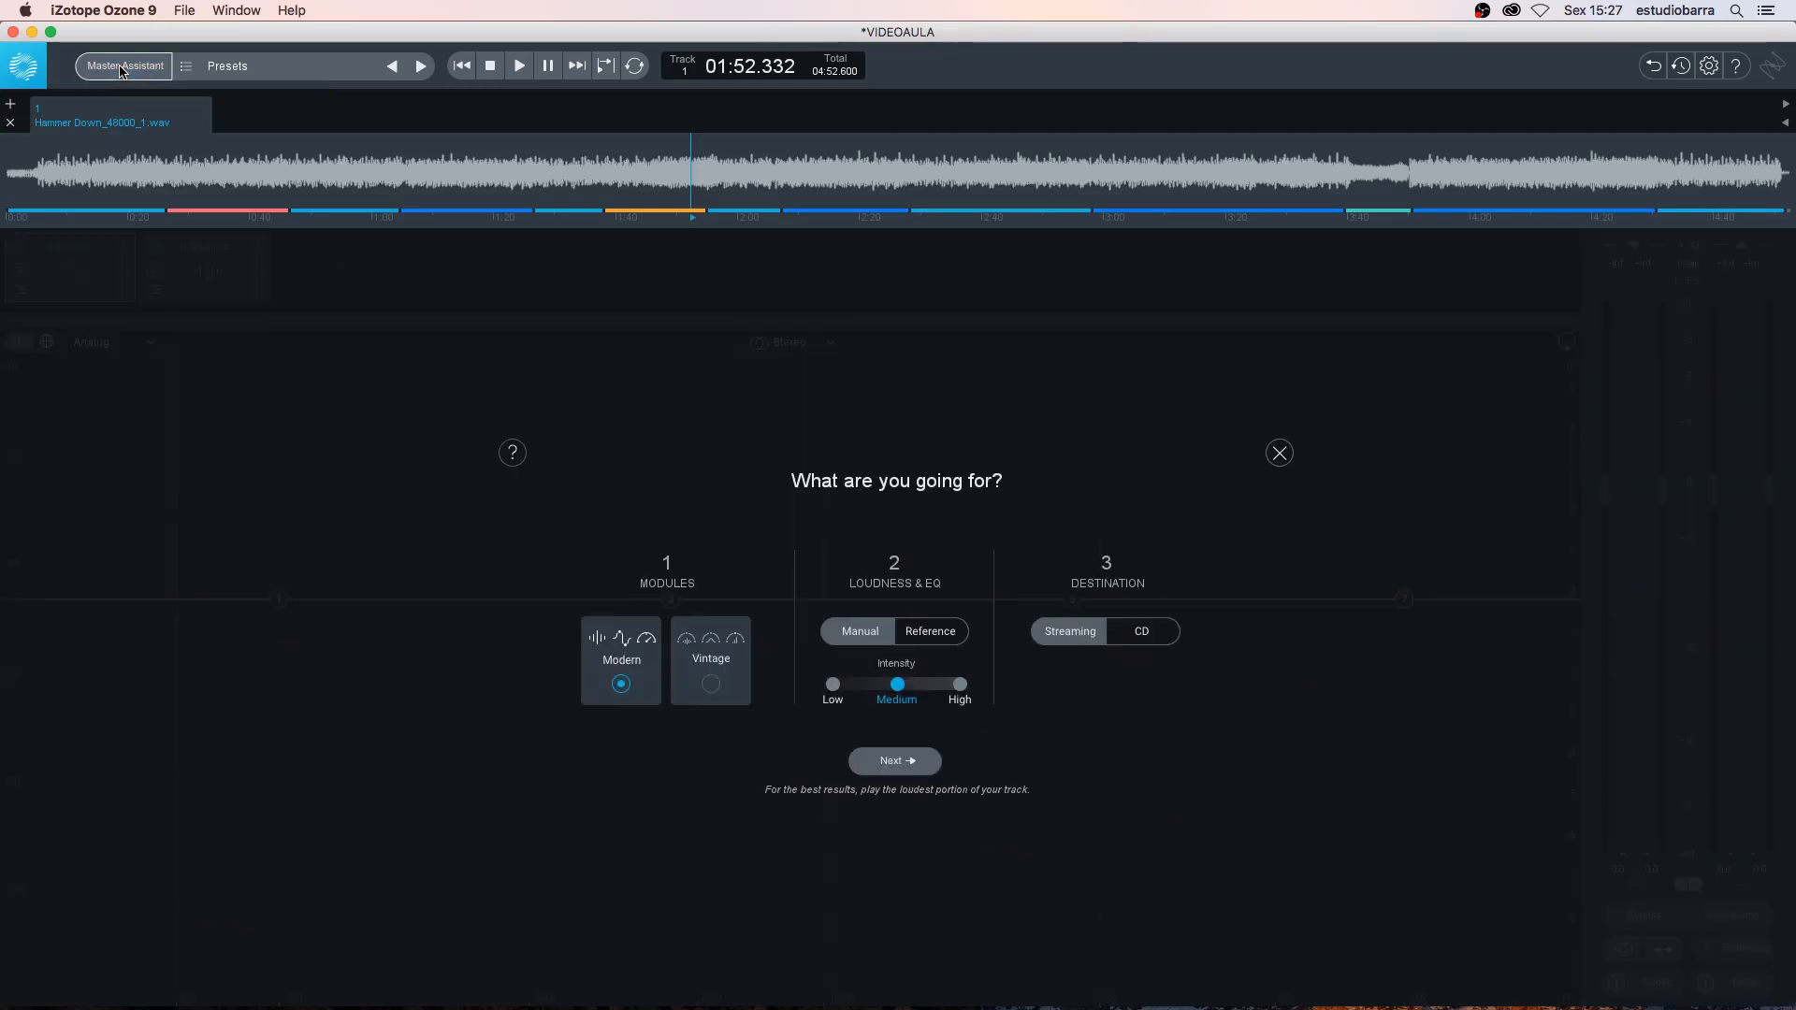
pyautogui.click(1280, 452)
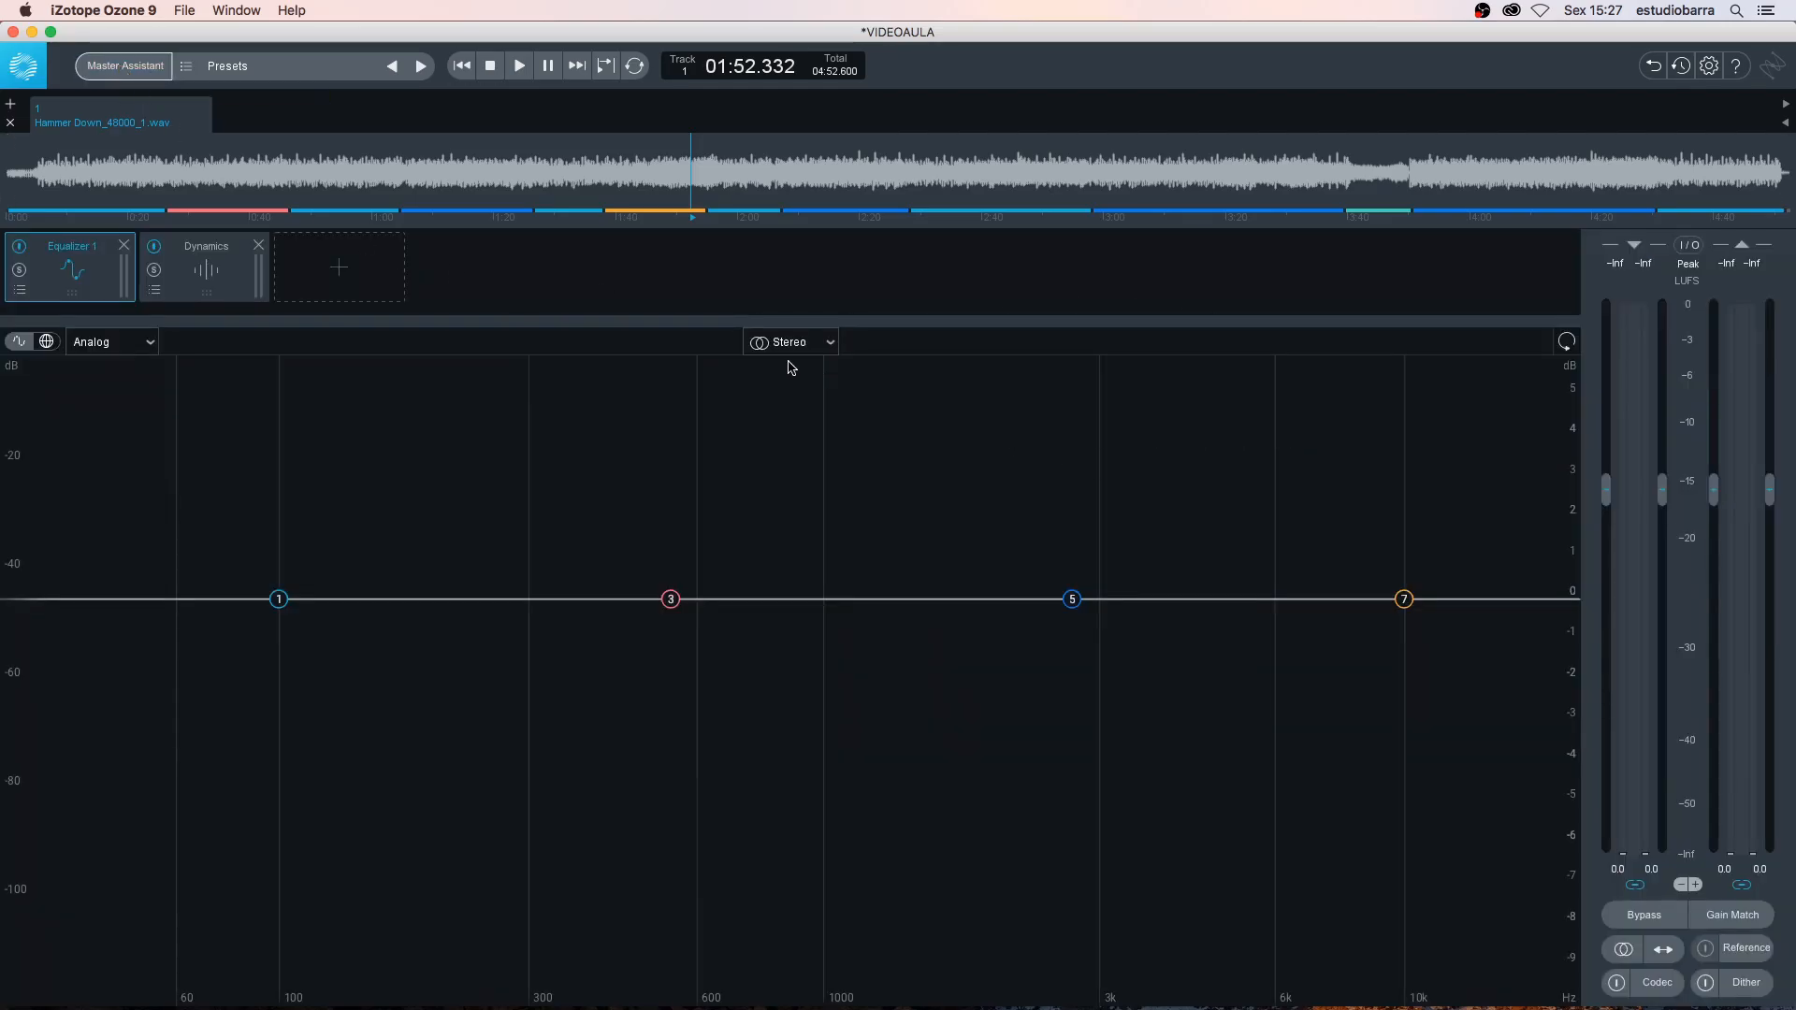
pyautogui.click(413, 173)
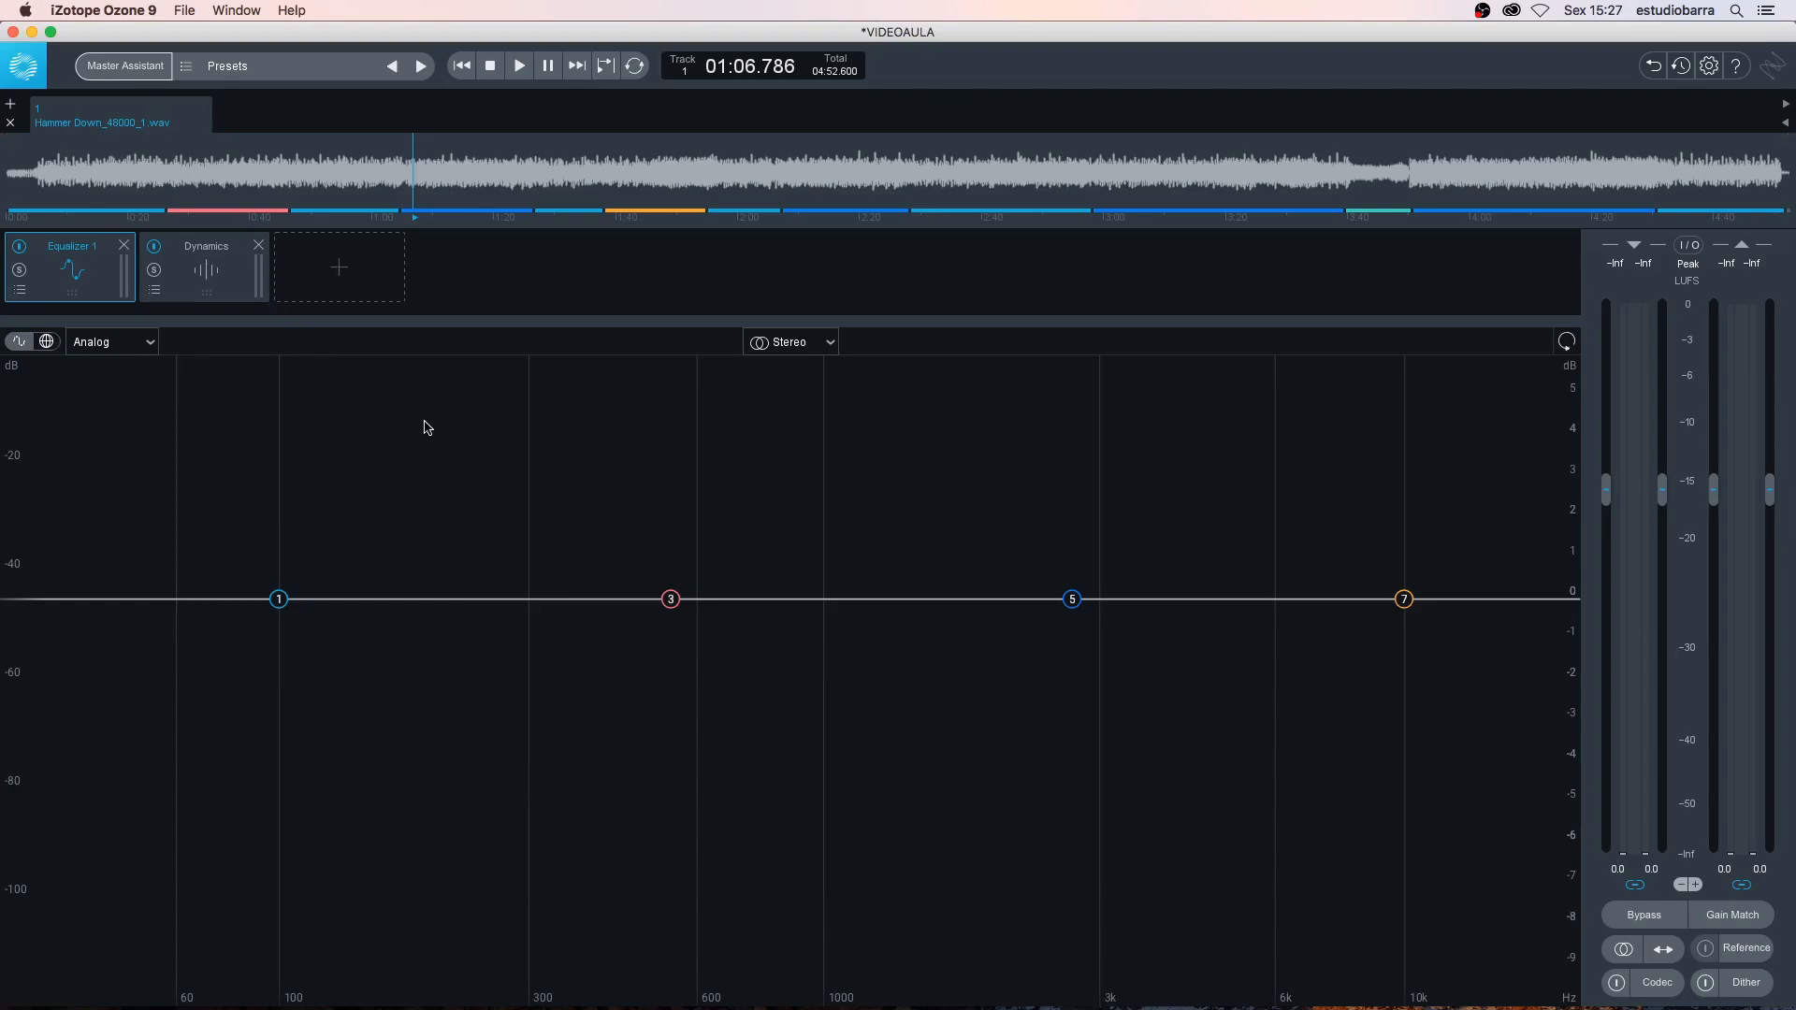
pyautogui.press('space')
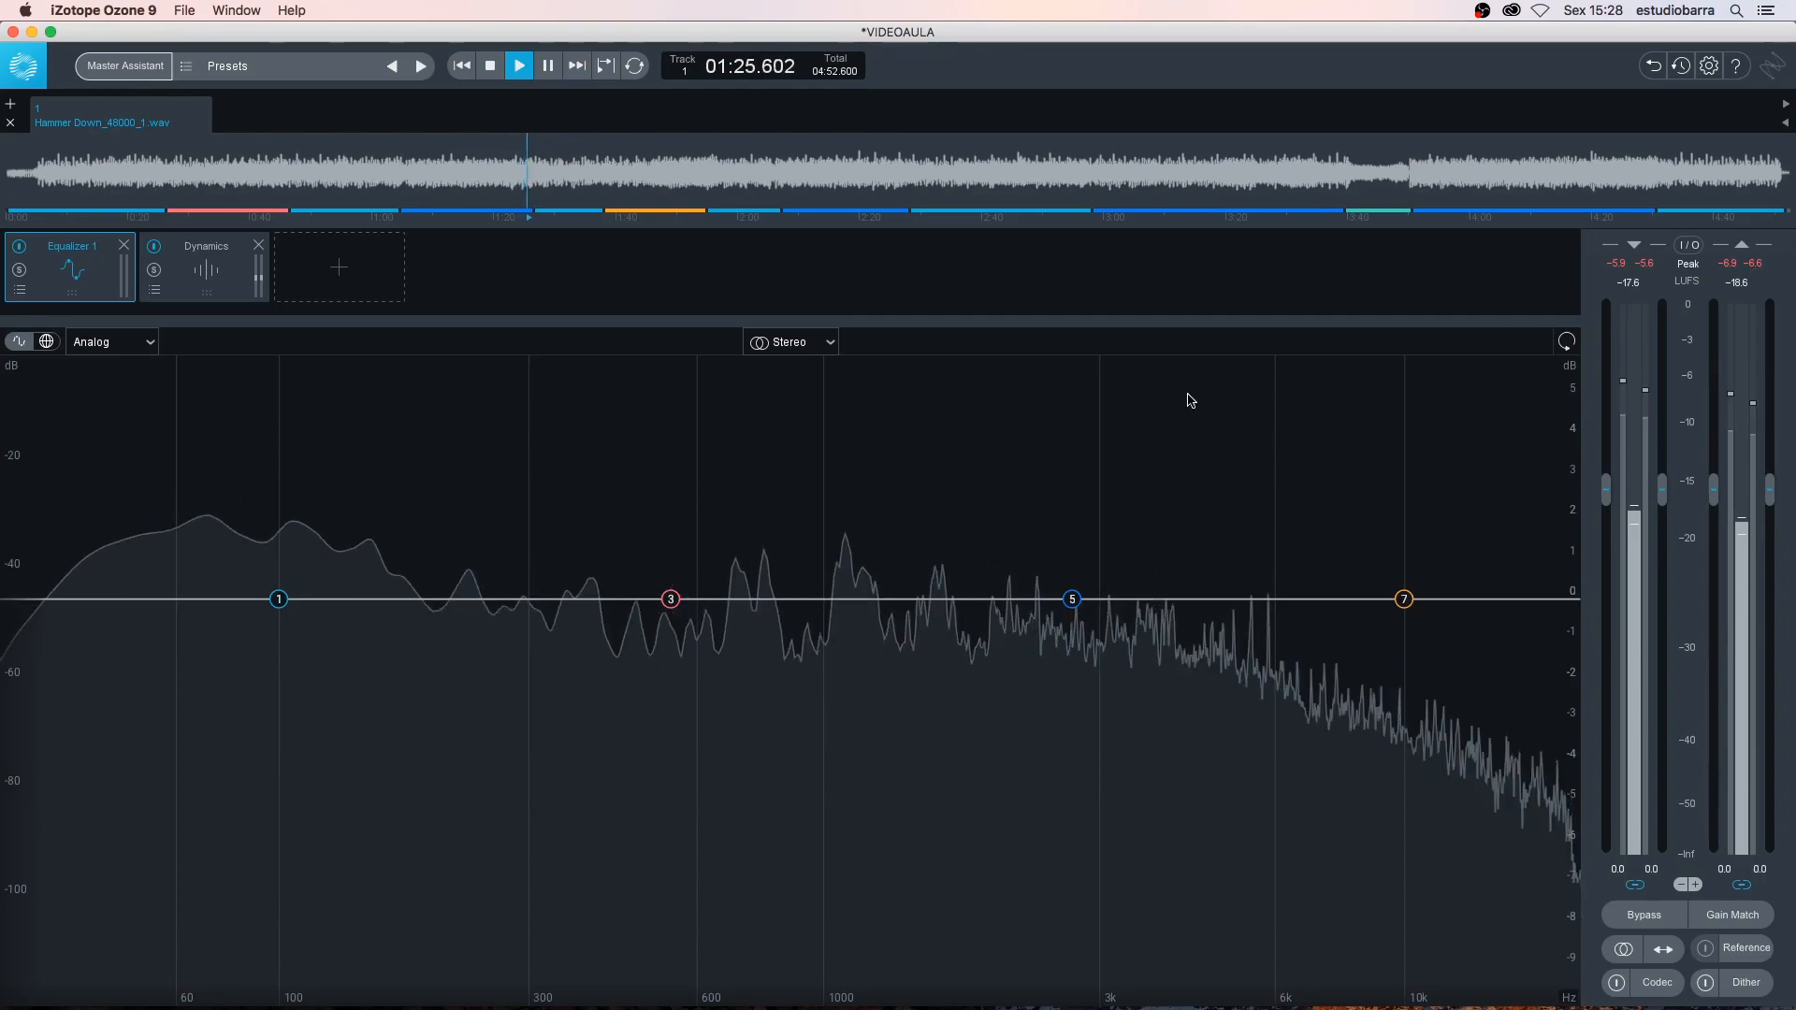
pyautogui.press('space')
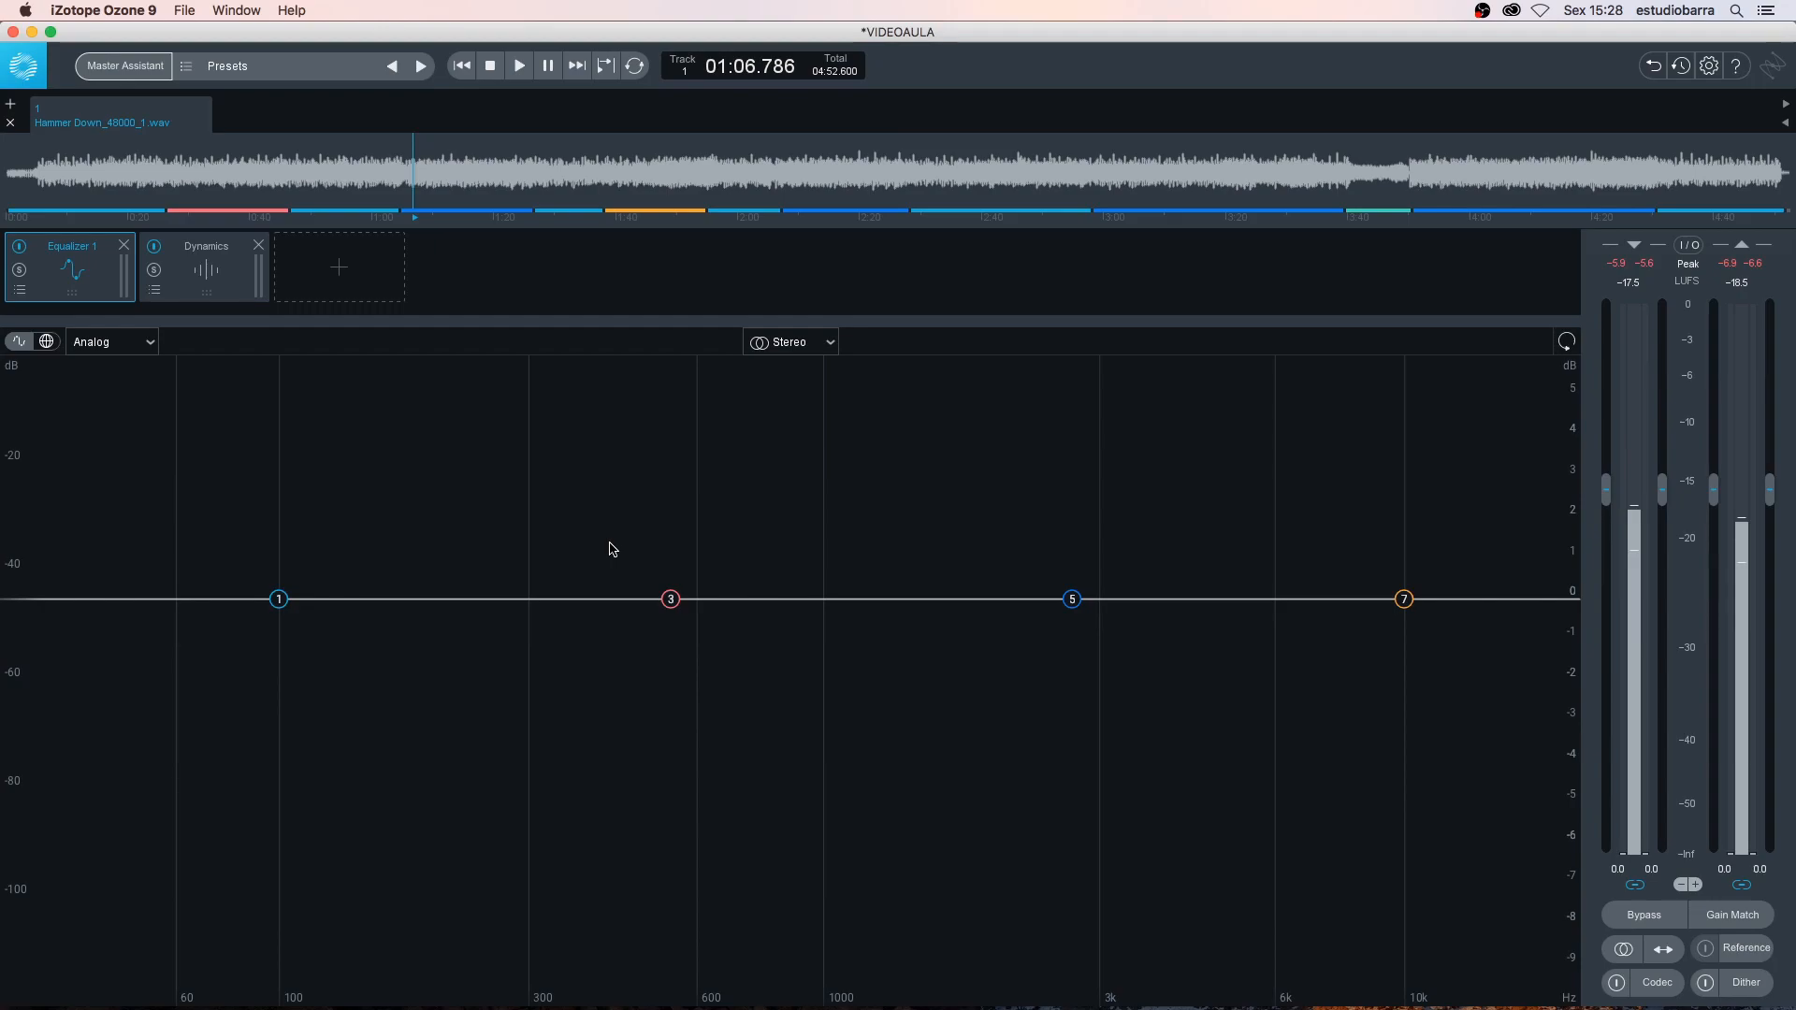
# Start the Master Assistant and compare the Vintage and Modern module styles, keeping Modern
pyautogui.click(333, 274)
pyautogui.click(333, 274)
pyautogui.click(145, 75)
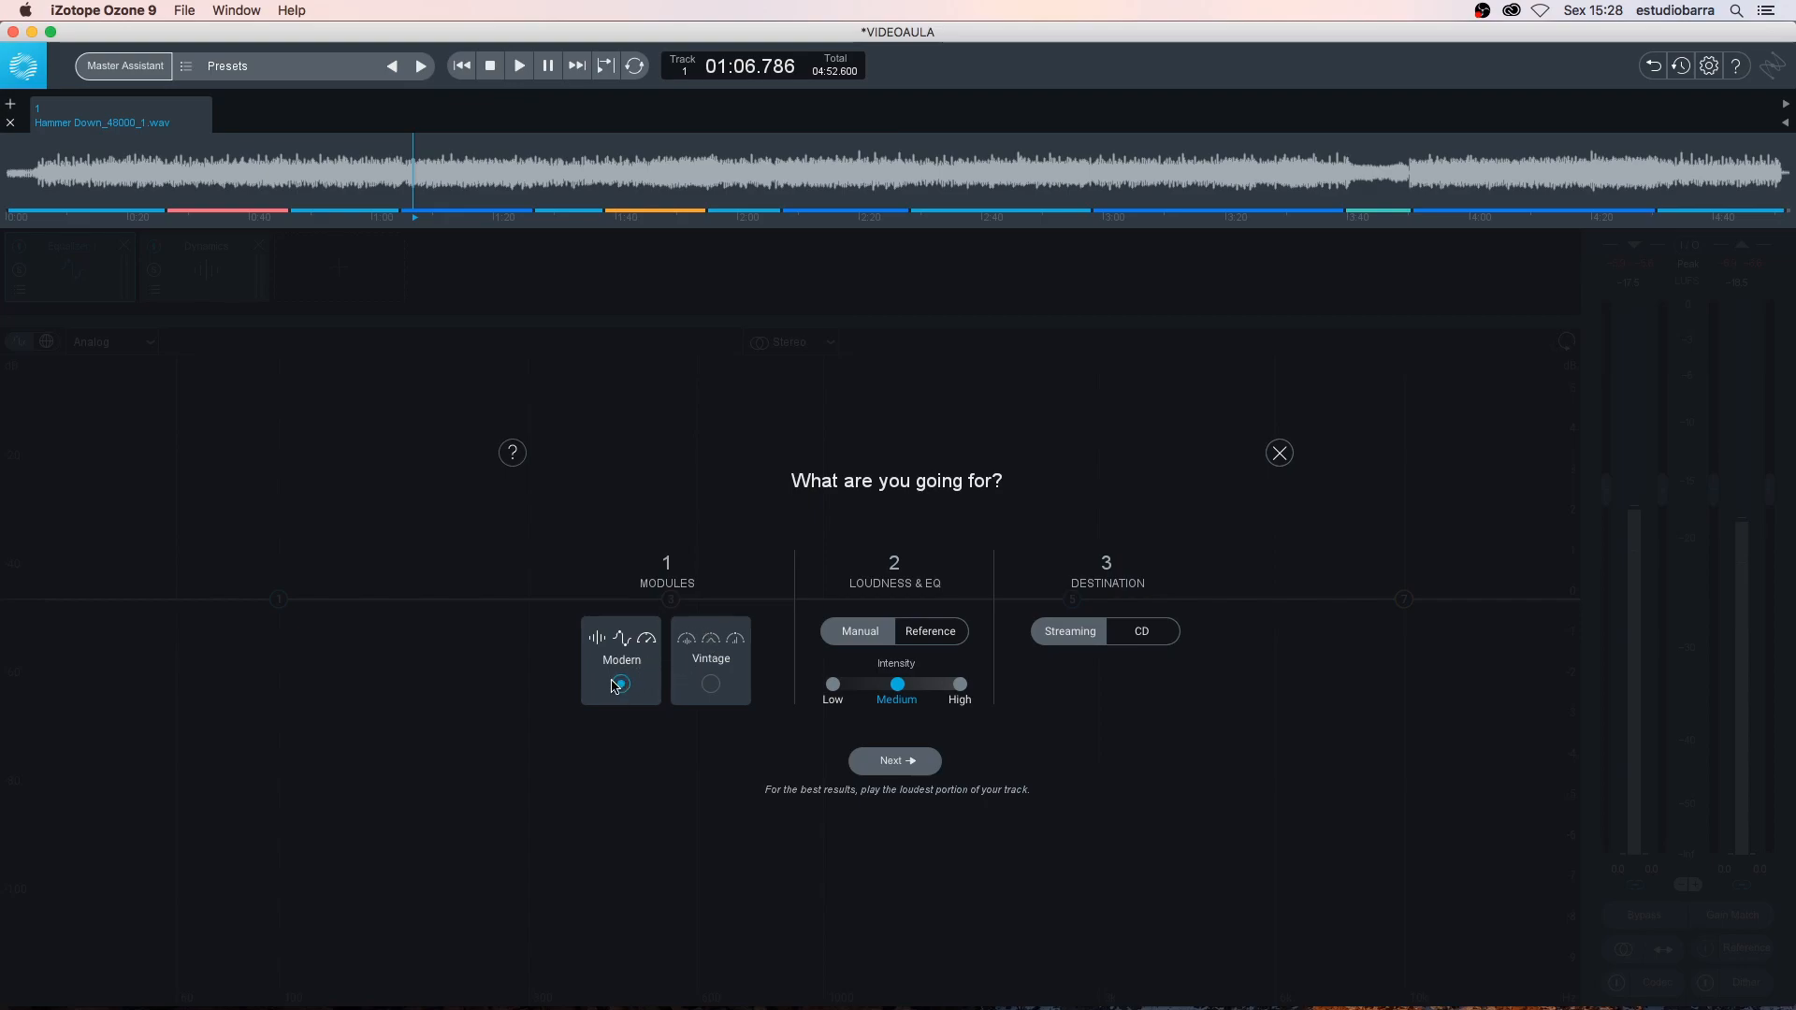
pyautogui.click(718, 686)
pyautogui.click(633, 694)
# Read the module style, loudness and intensity sections of the Master Assistant help page in Chrome, and return to Ozone 9
pyautogui.press('super+Tab')
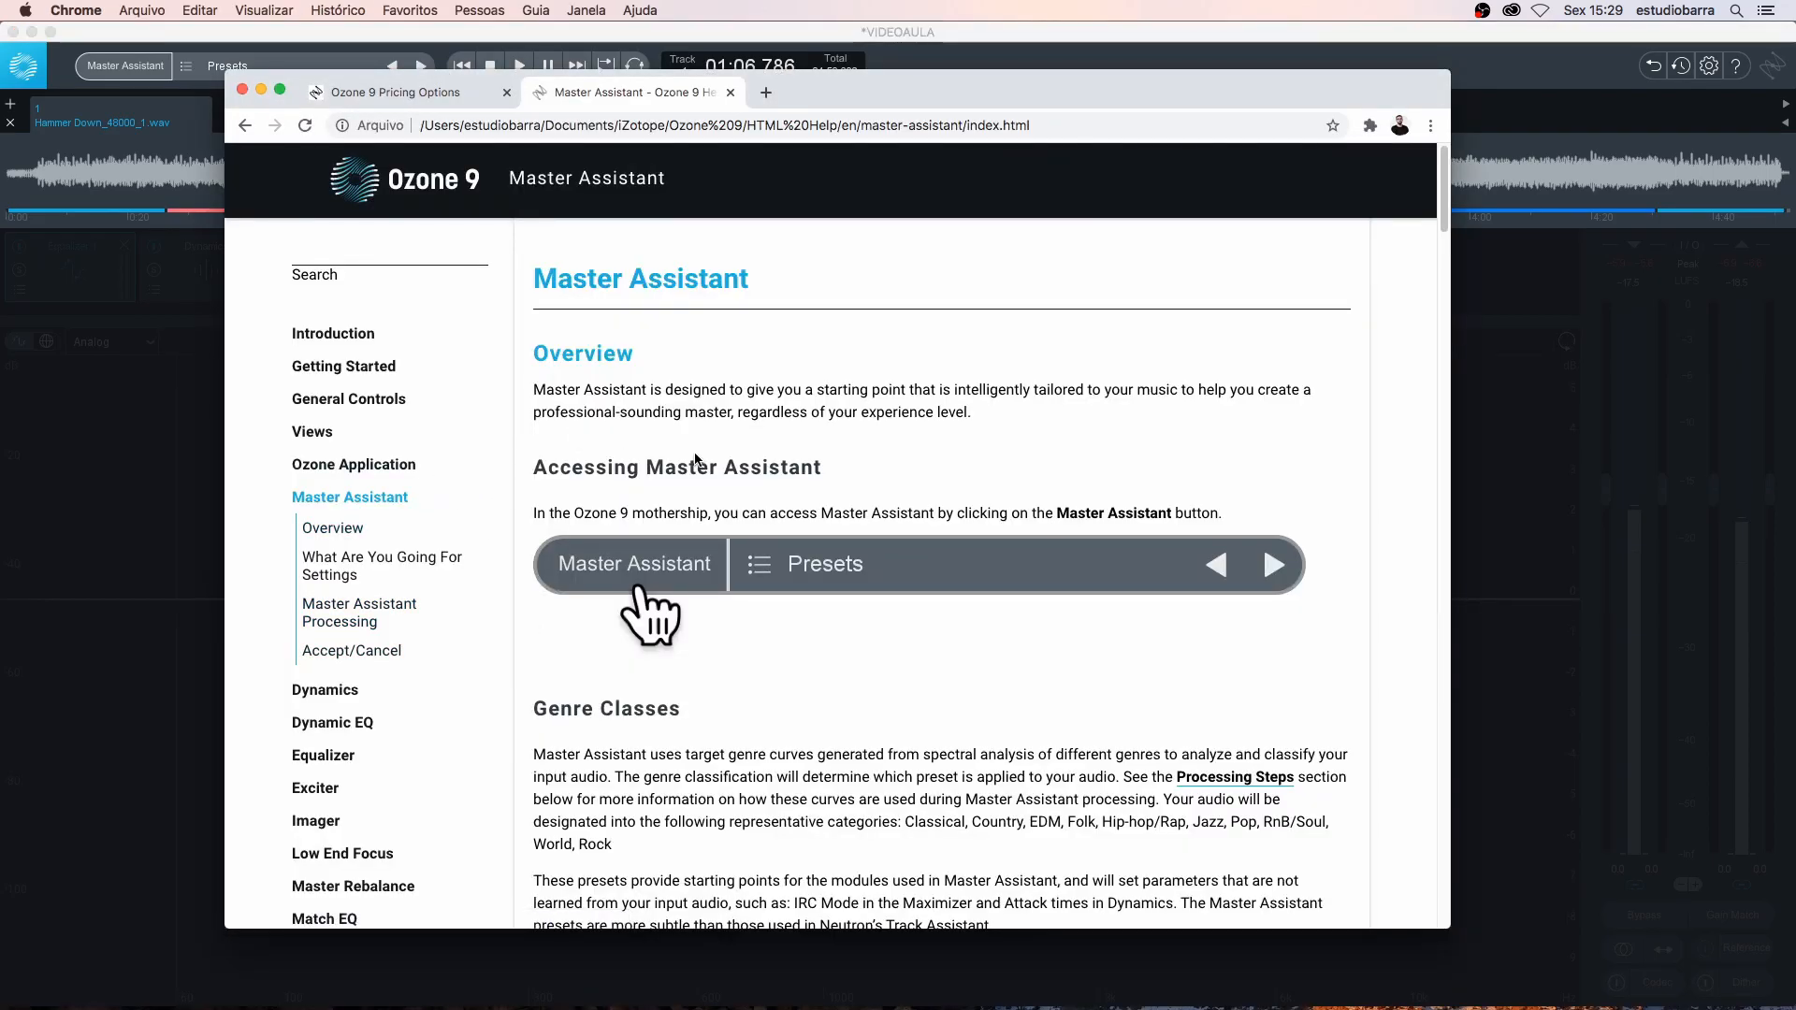
pyautogui.scroll(-20, 692, 458)
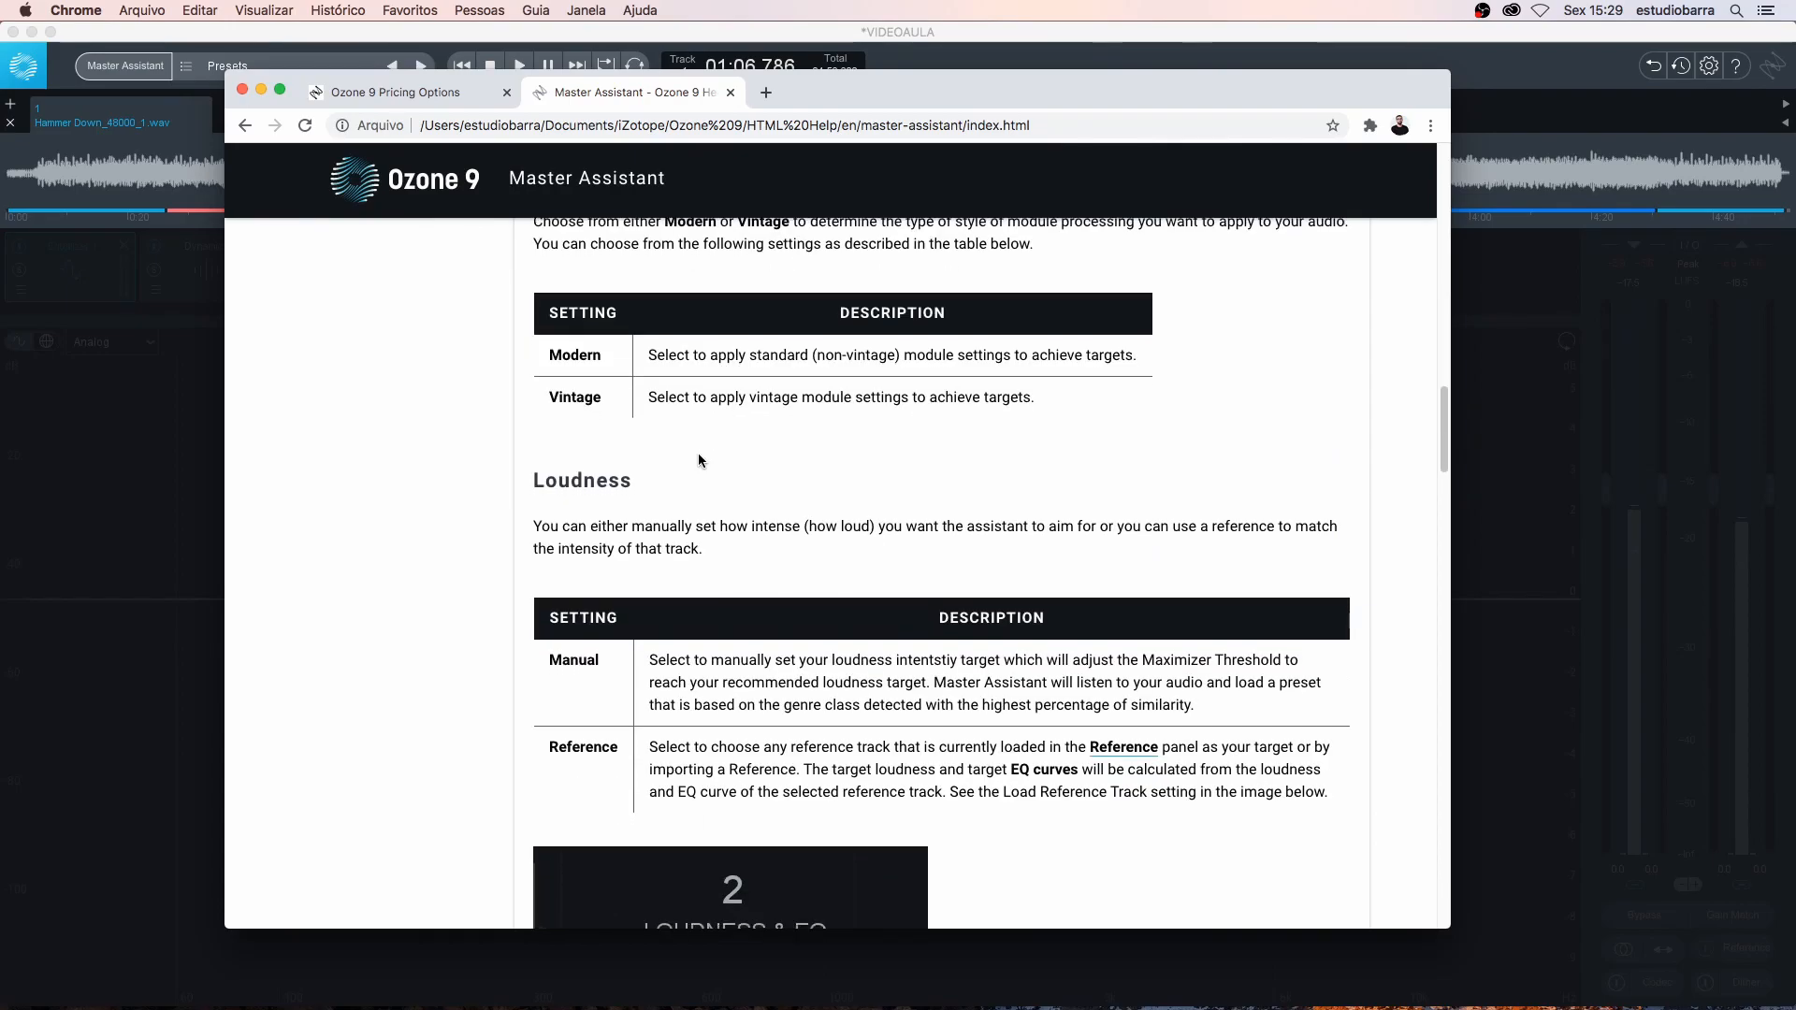
pyautogui.scroll(-8, 699, 458)
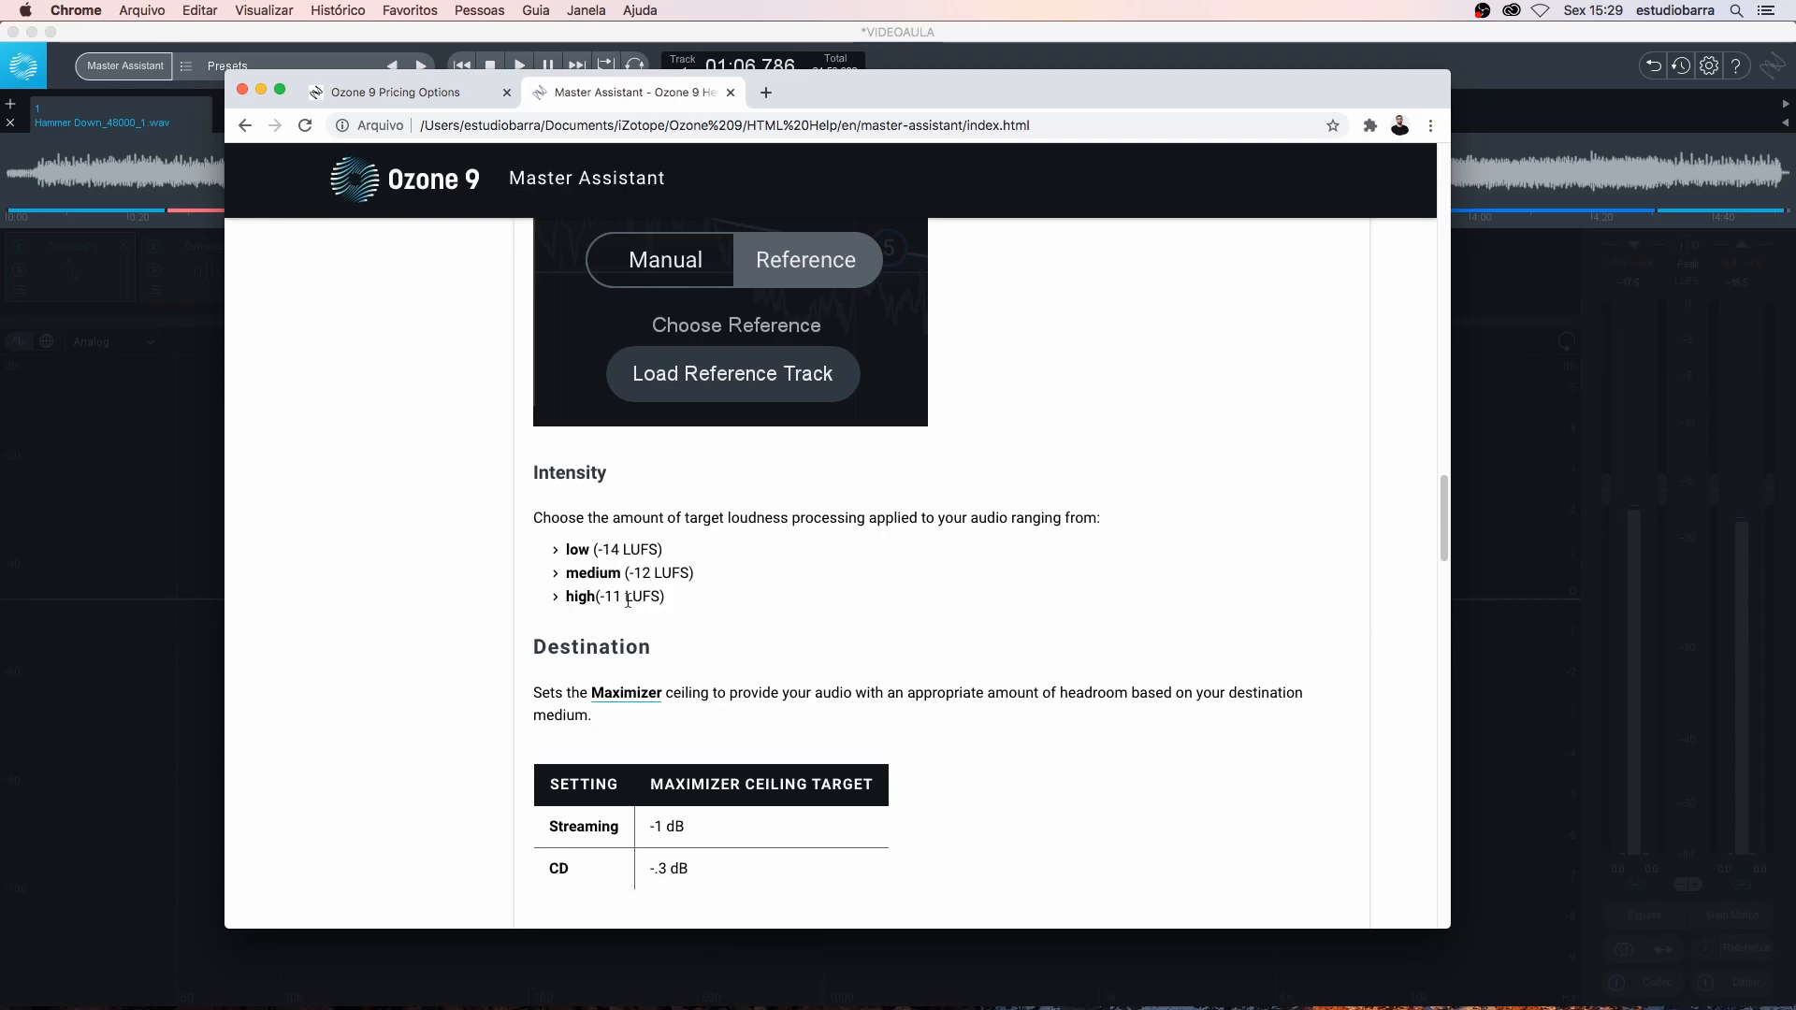
pyautogui.click(66, 640)
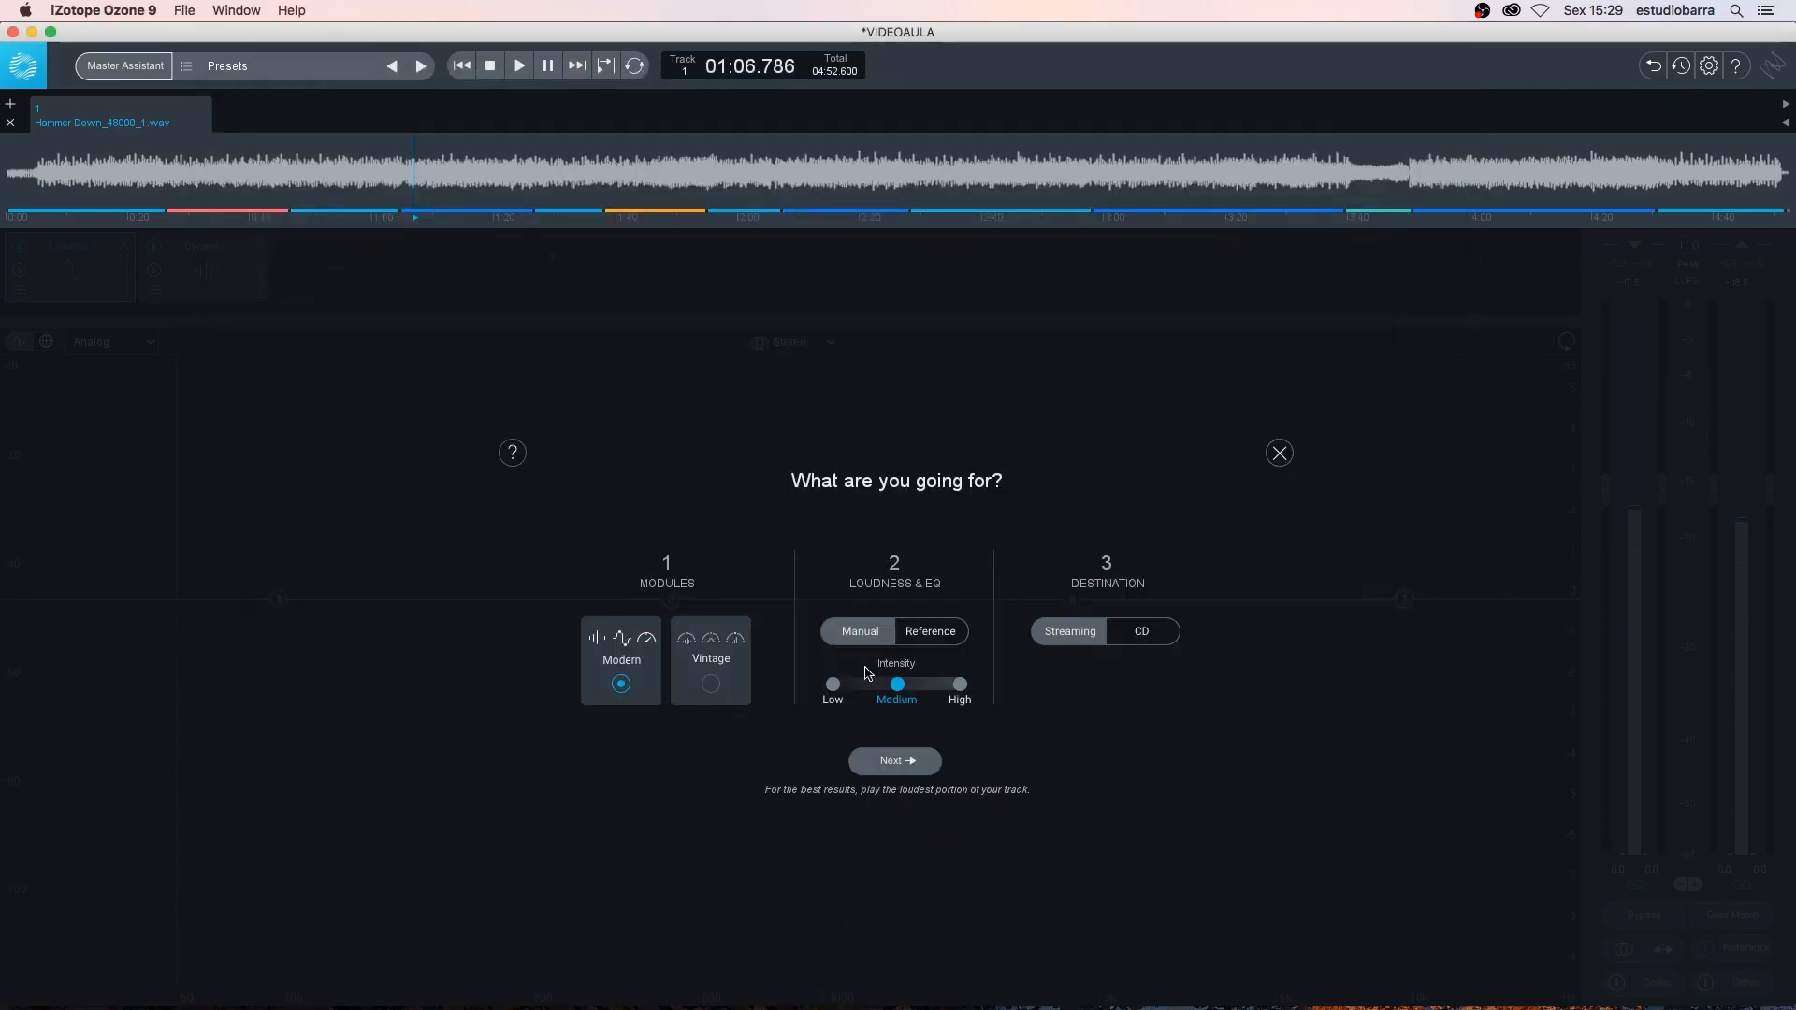
# Set the loudness intensity to High and try the Reference and CD options, keeping Manual loudness and the Streaming destination
pyautogui.click(965, 687)
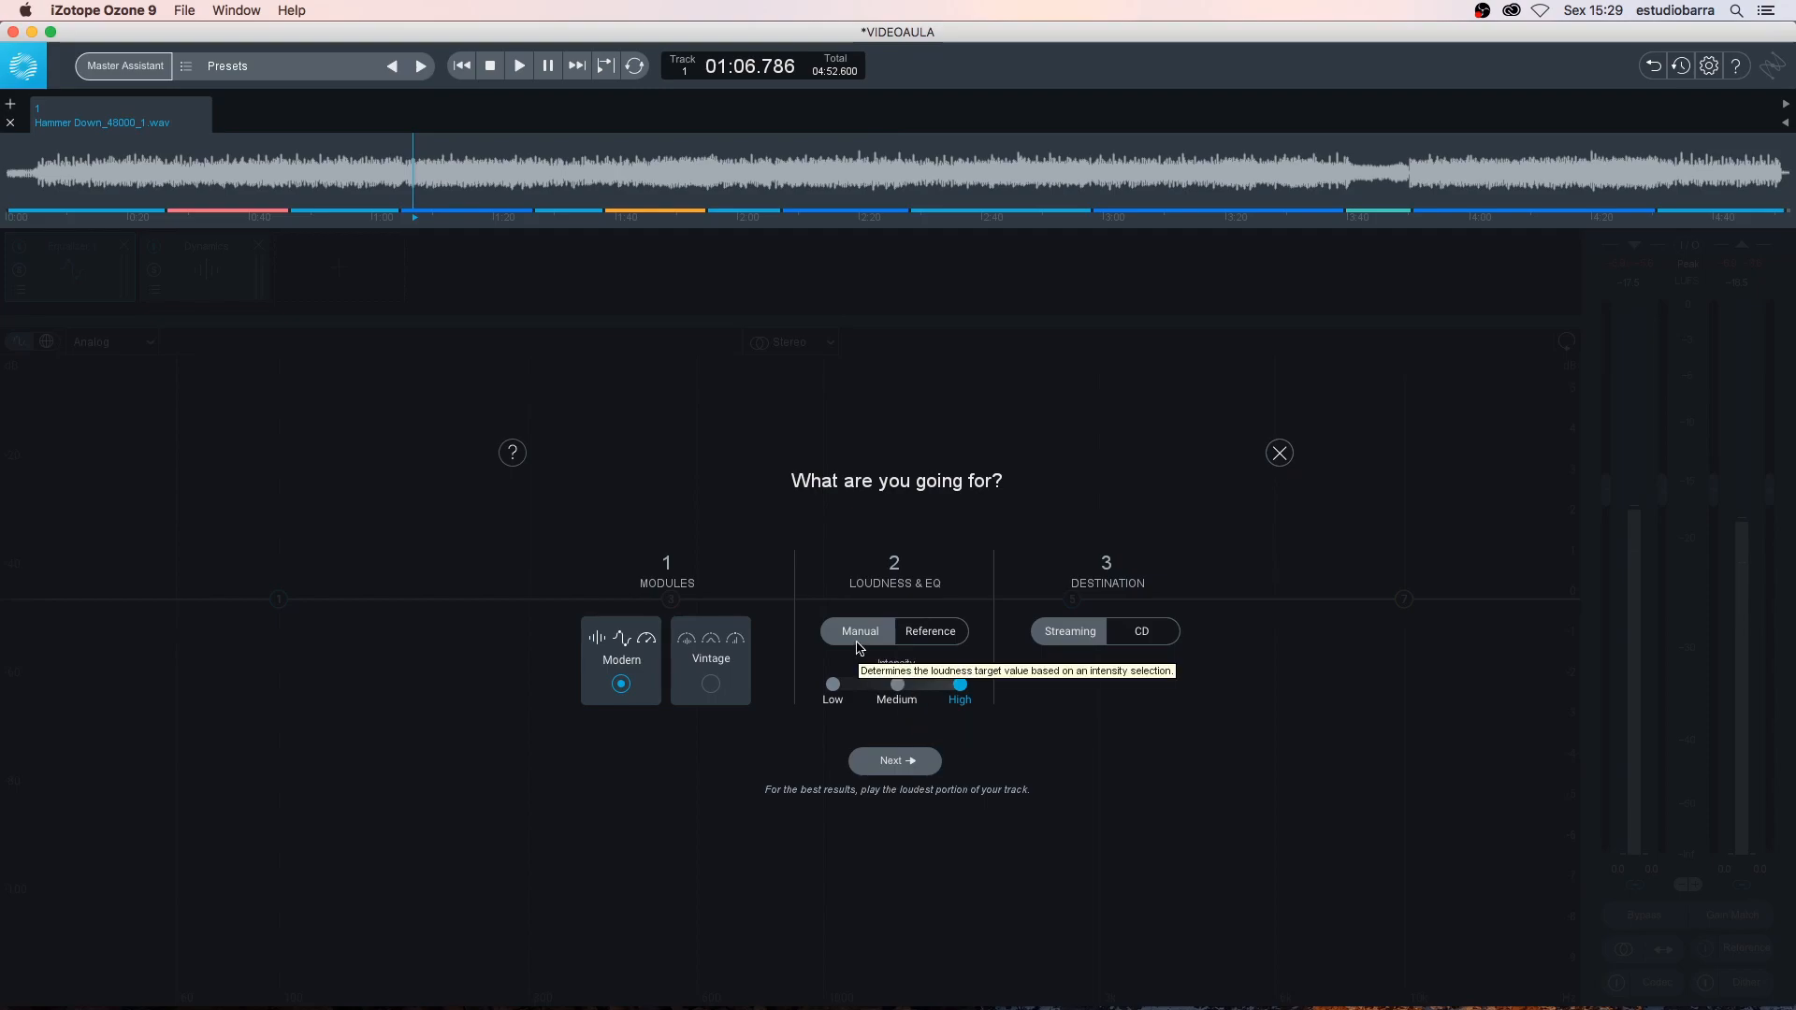
pyautogui.click(934, 632)
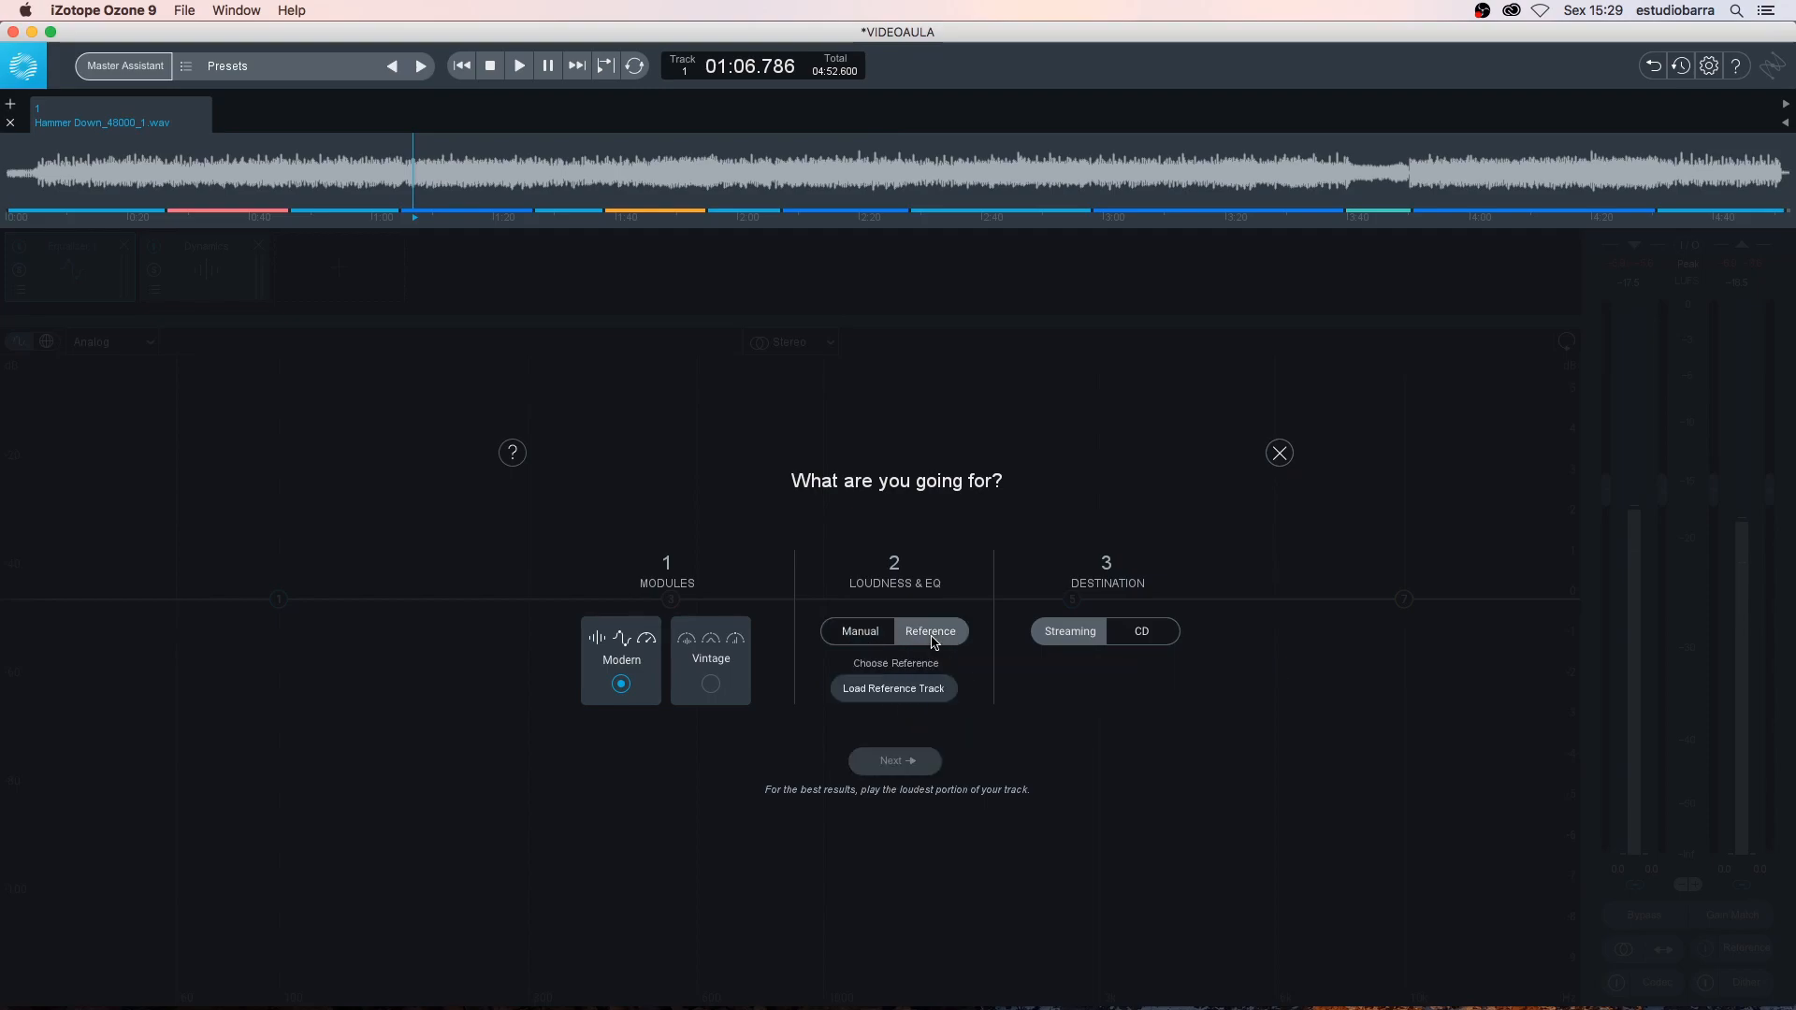
pyautogui.click(867, 636)
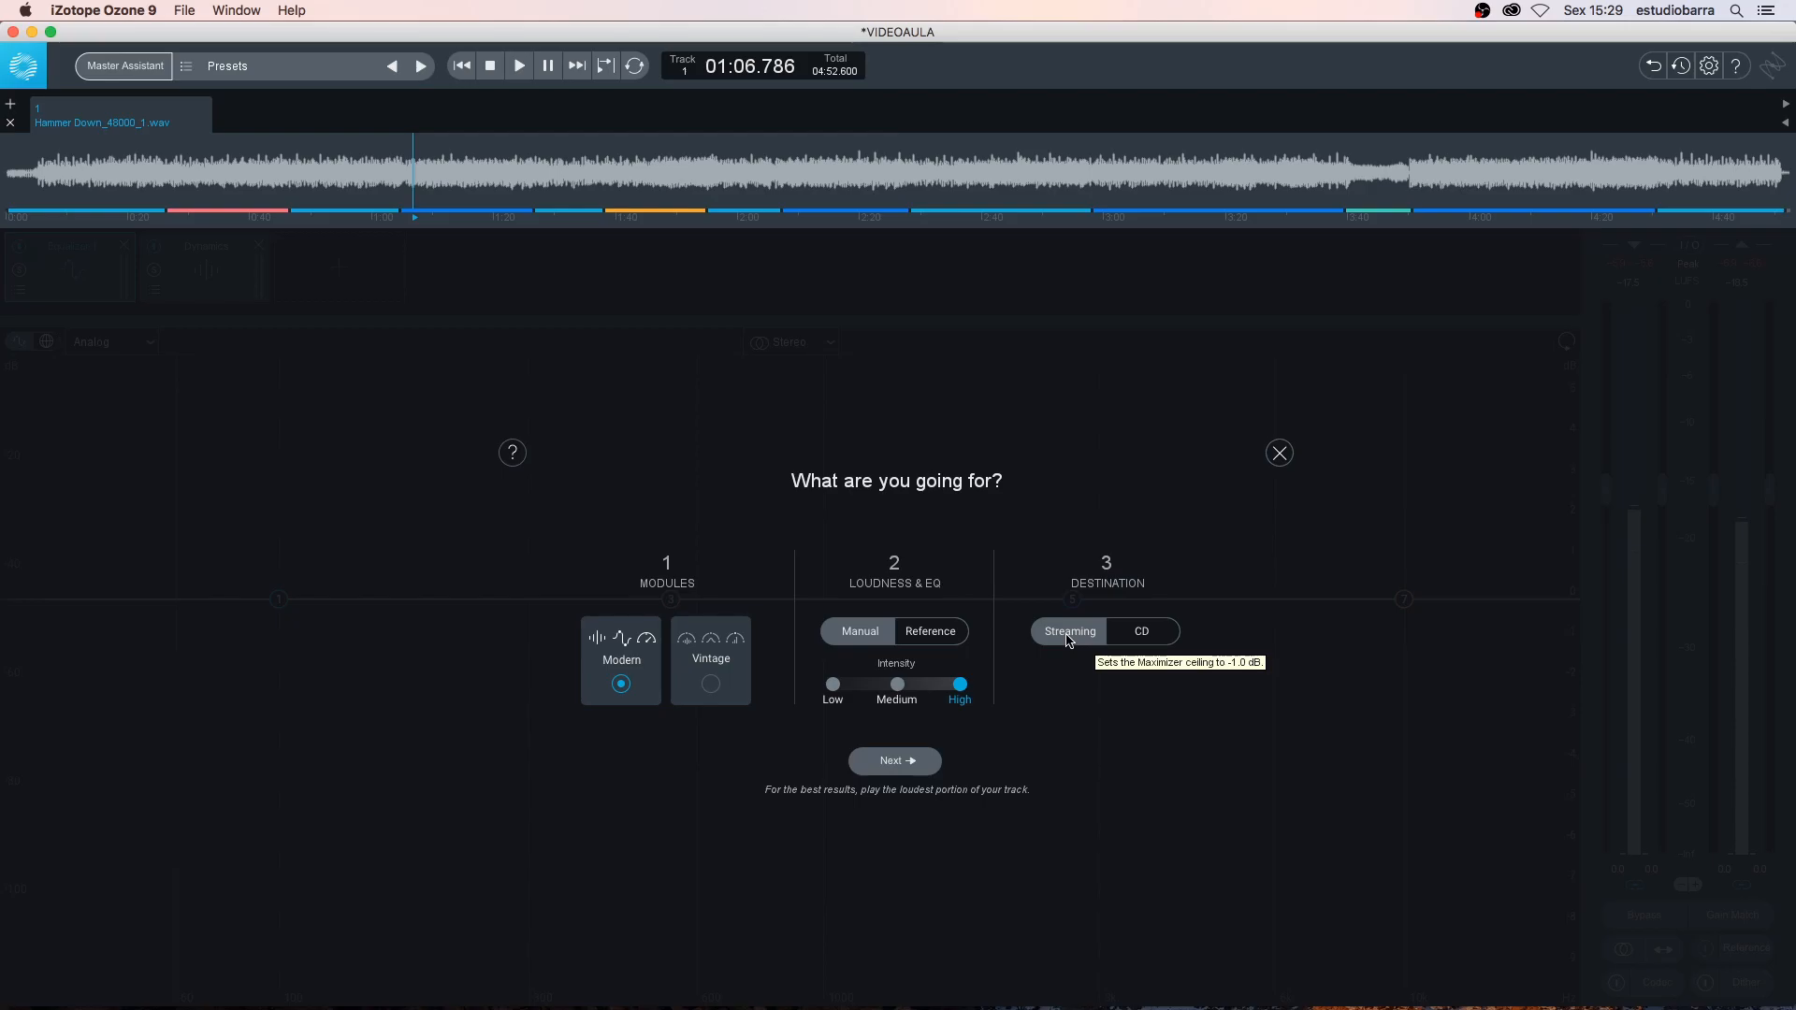
pyautogui.click(1141, 635)
pyautogui.click(1077, 635)
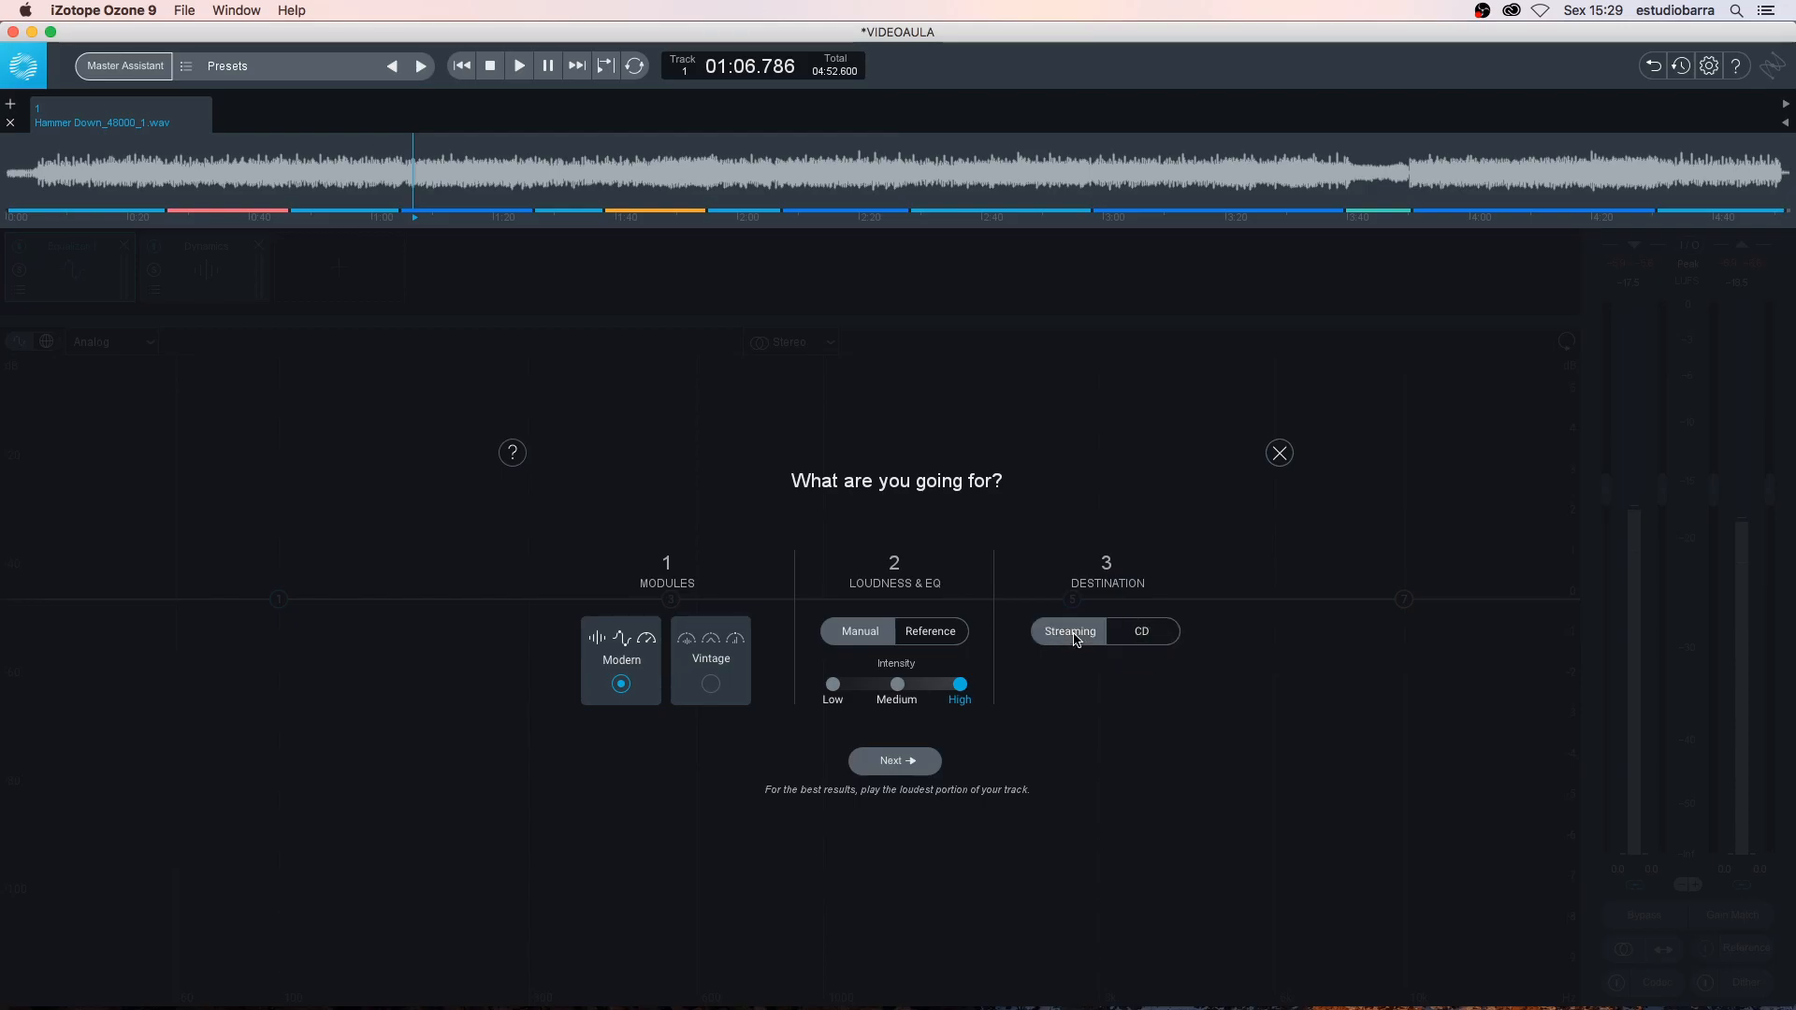
# Look up the Maximizer ceiling targets for Streaming and CD in the Chrome help page, and return to Ozone 9
pyautogui.press('super+Tab')
pyautogui.scroll(-1, 911, 603)
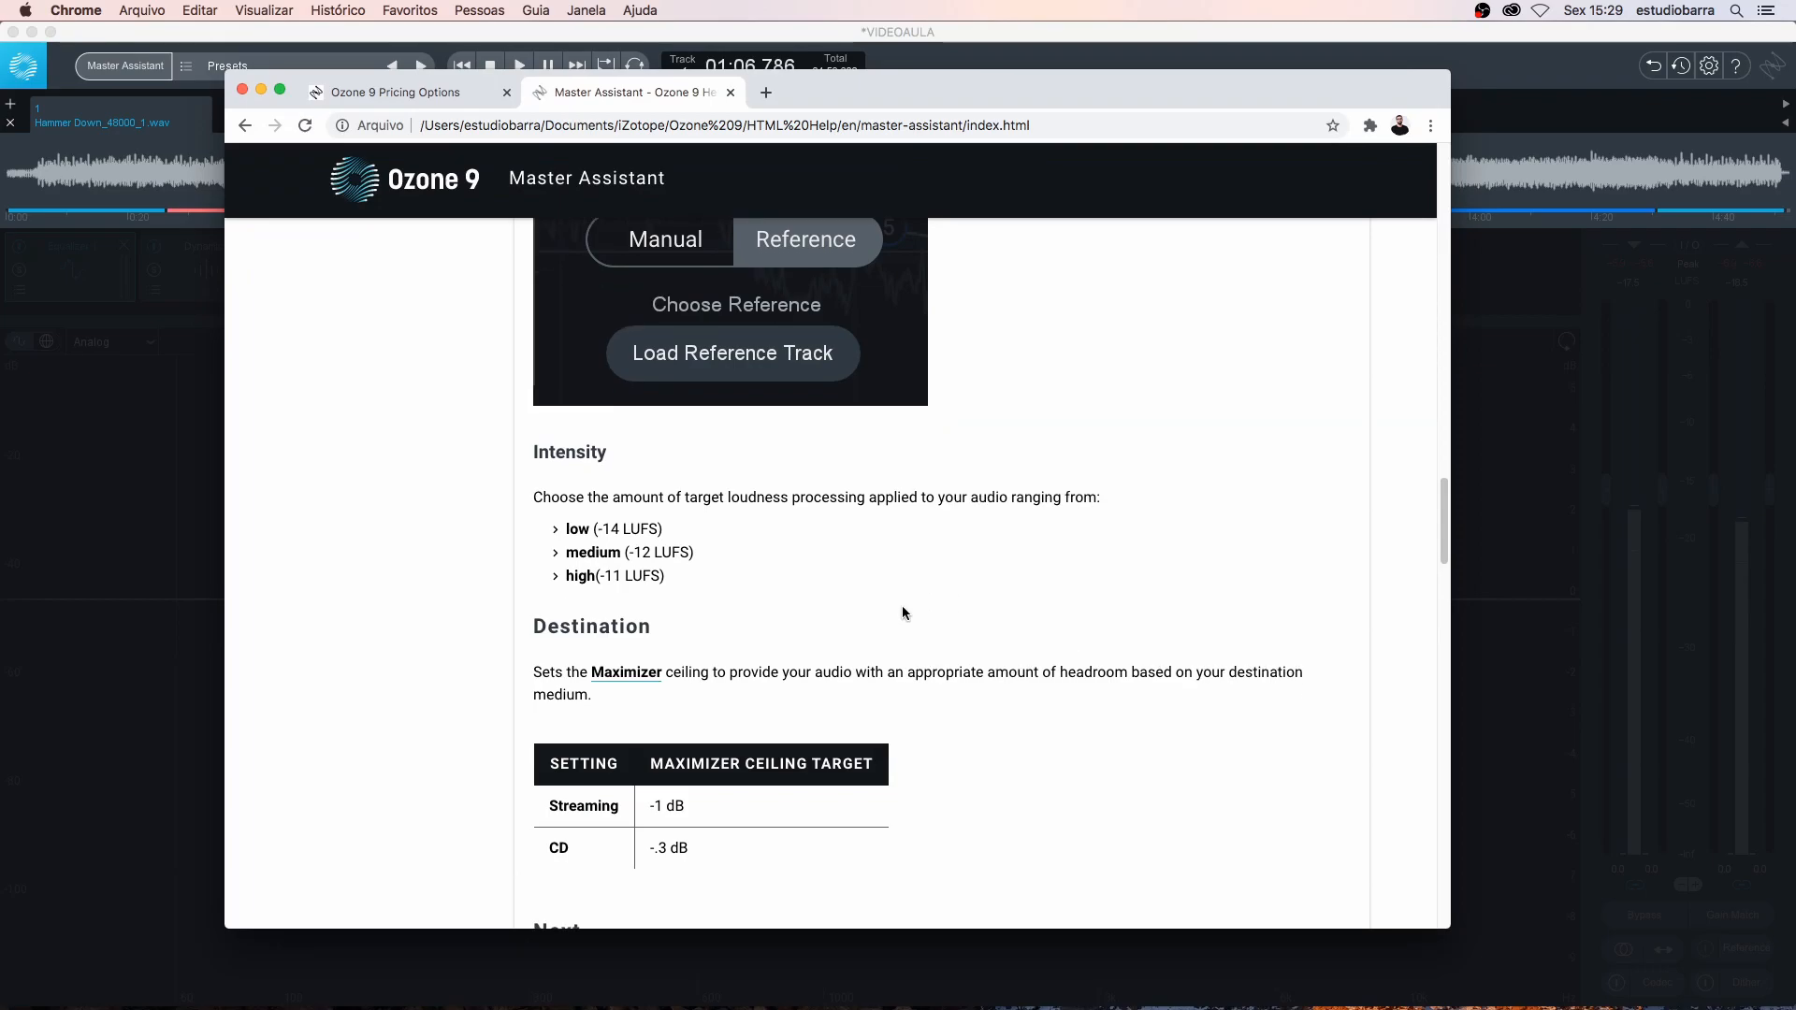
pyautogui.scroll(-3, 903, 613)
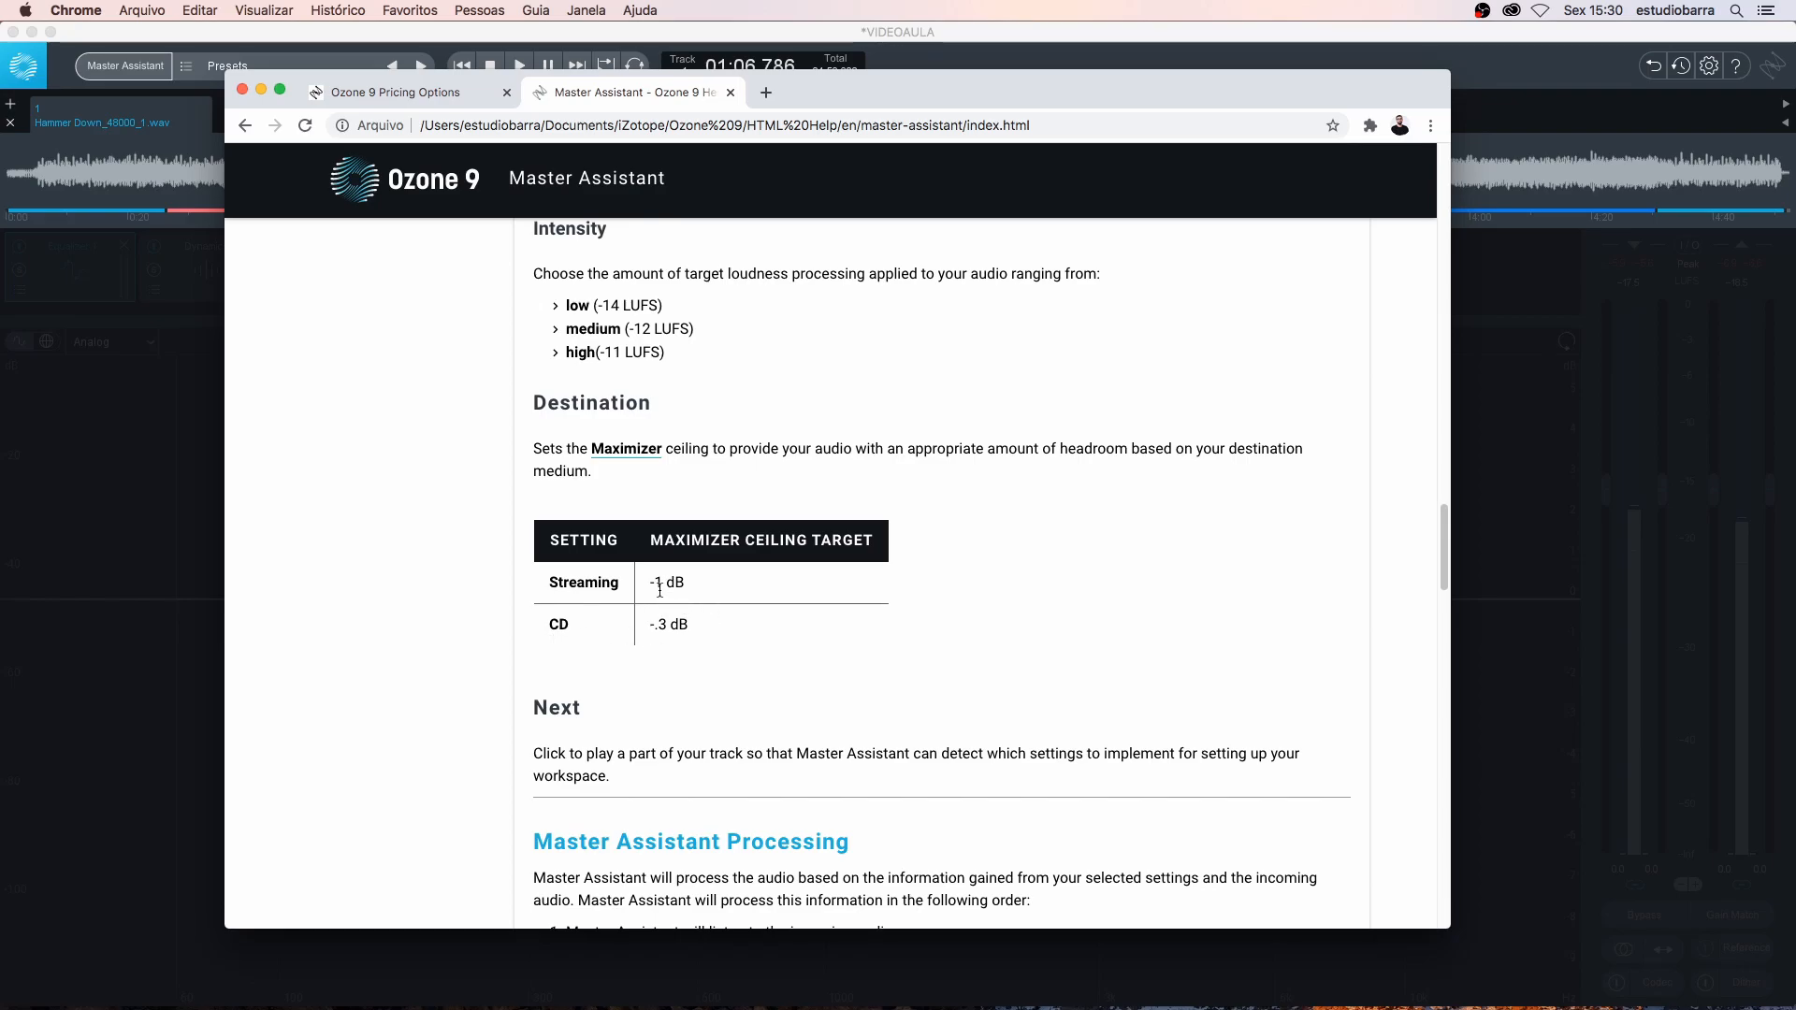
pyautogui.click(137, 618)
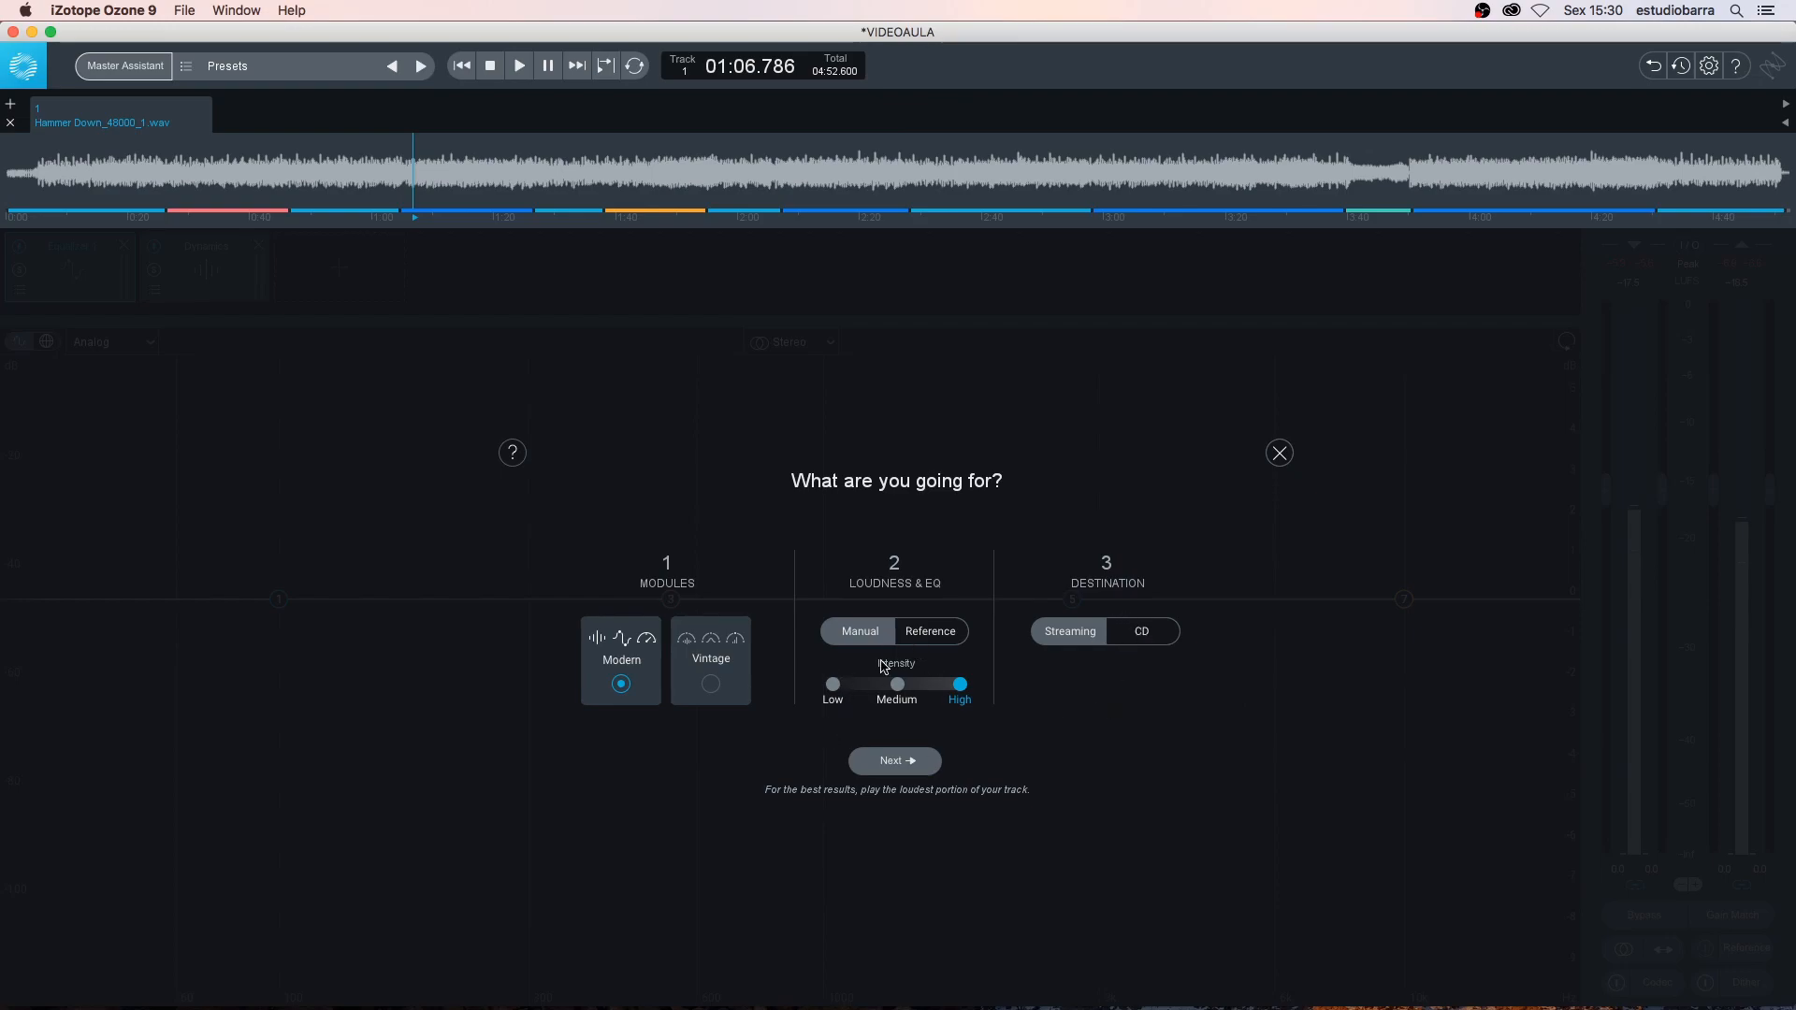
# Examine the Reference loudness option against Manual once more, leaving Manual selected
pyautogui.click(923, 633)
pyautogui.click(859, 632)
pyautogui.click(952, 636)
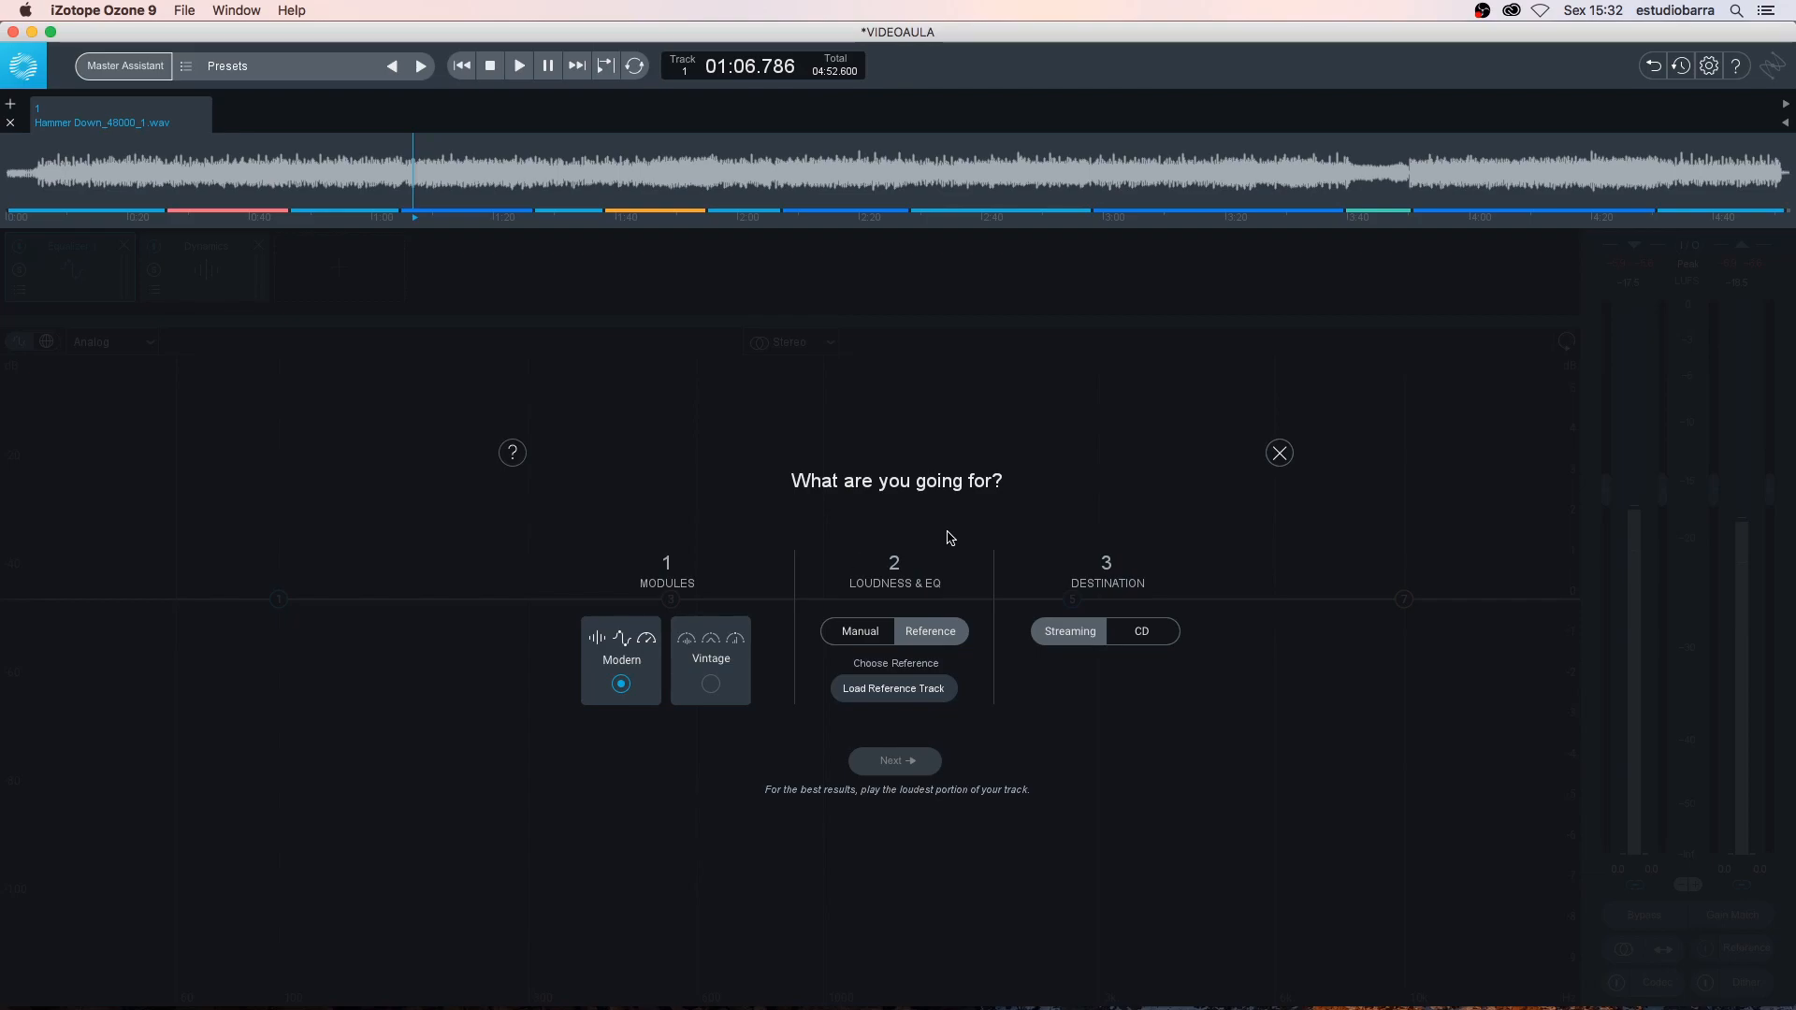
pyautogui.click(865, 631)
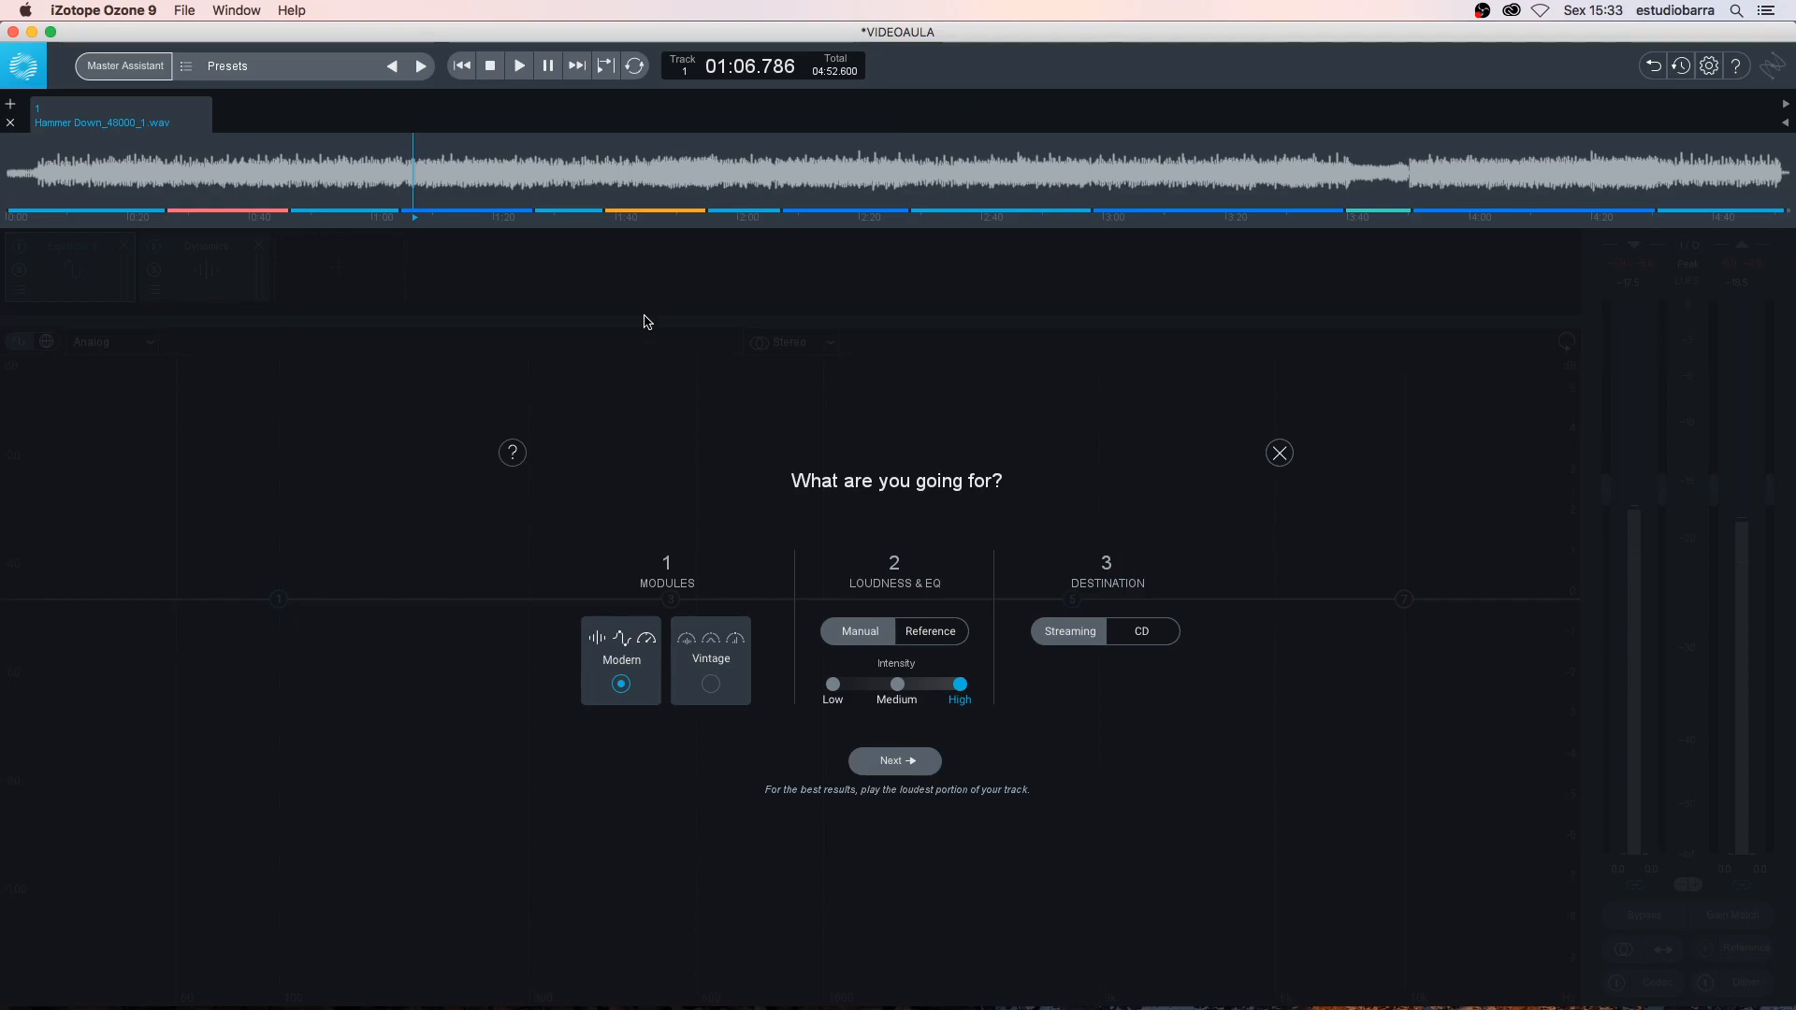
# Run the Master Assistant analysis on the track from about 1:46, accept its suggestion and stop playback
pyautogui.click(657, 169)
pyautogui.click(899, 765)
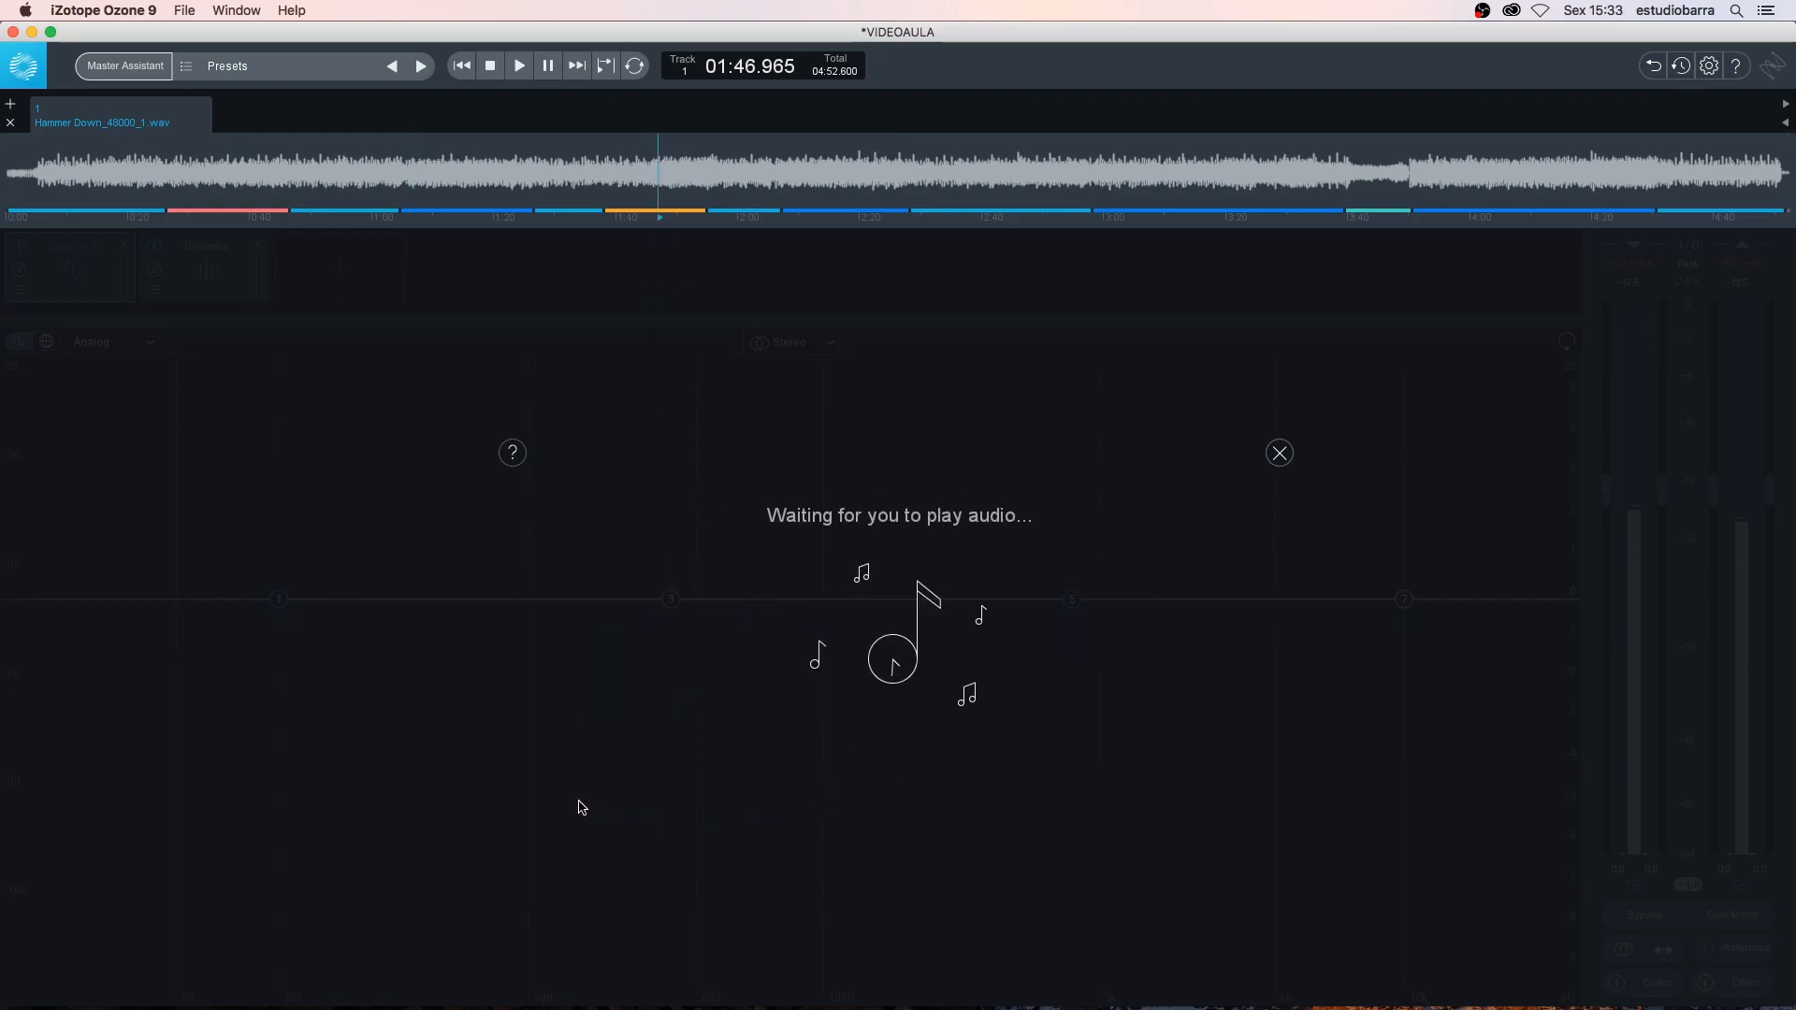
pyautogui.press('space')
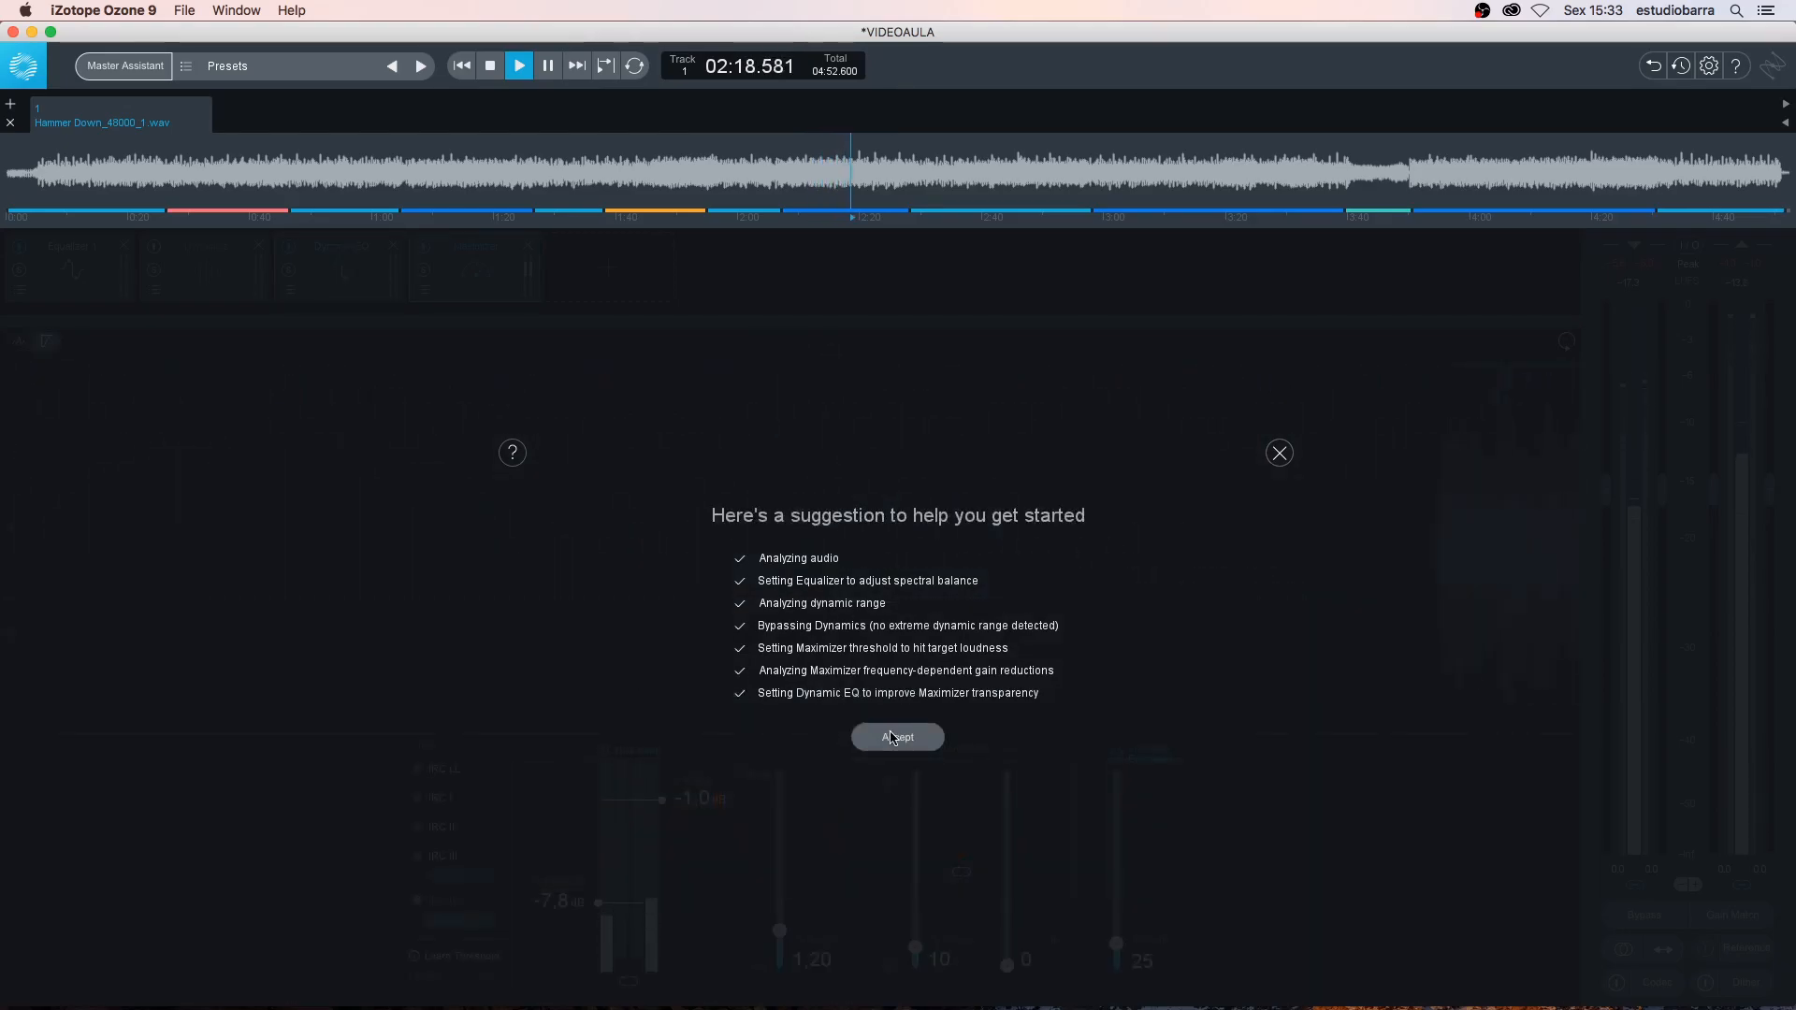
pyautogui.click(898, 737)
pyautogui.press('space')
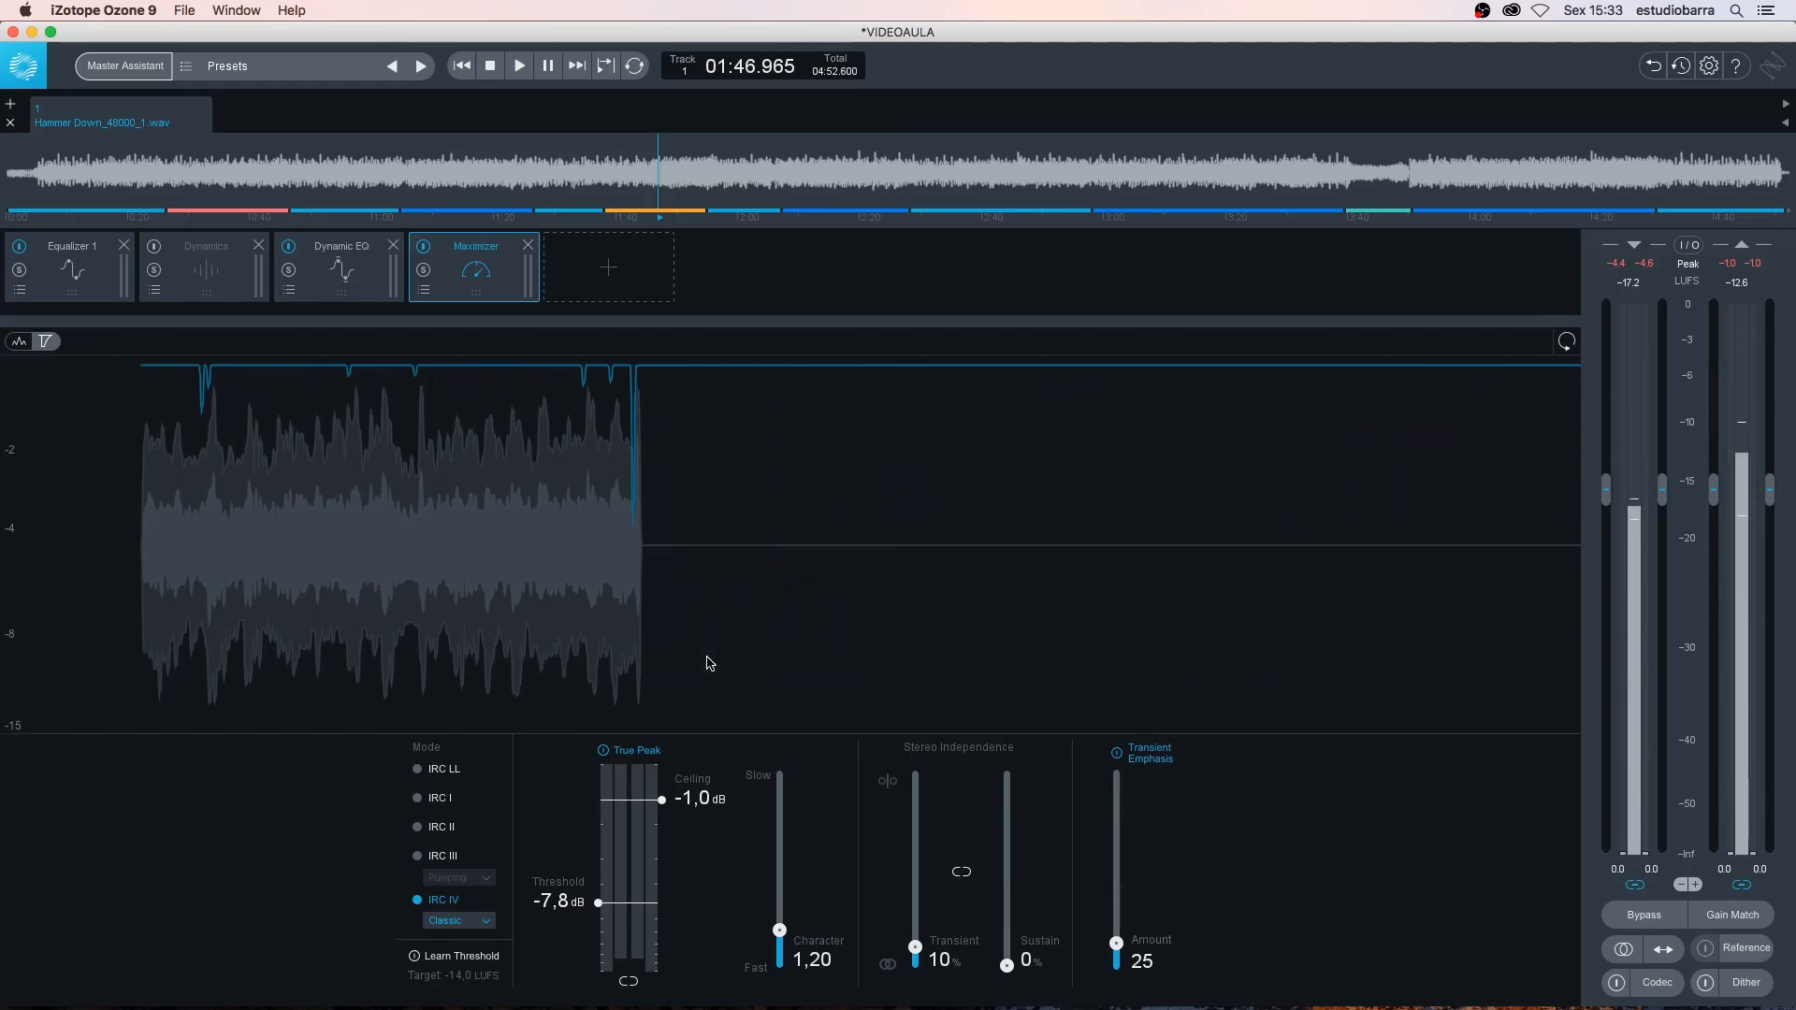
# Look through the Equalizer 1, Dynamics, Dynamic EQ and Maximizer modules set up by the Master Assistant
pyautogui.click(84, 285)
pyautogui.click(233, 284)
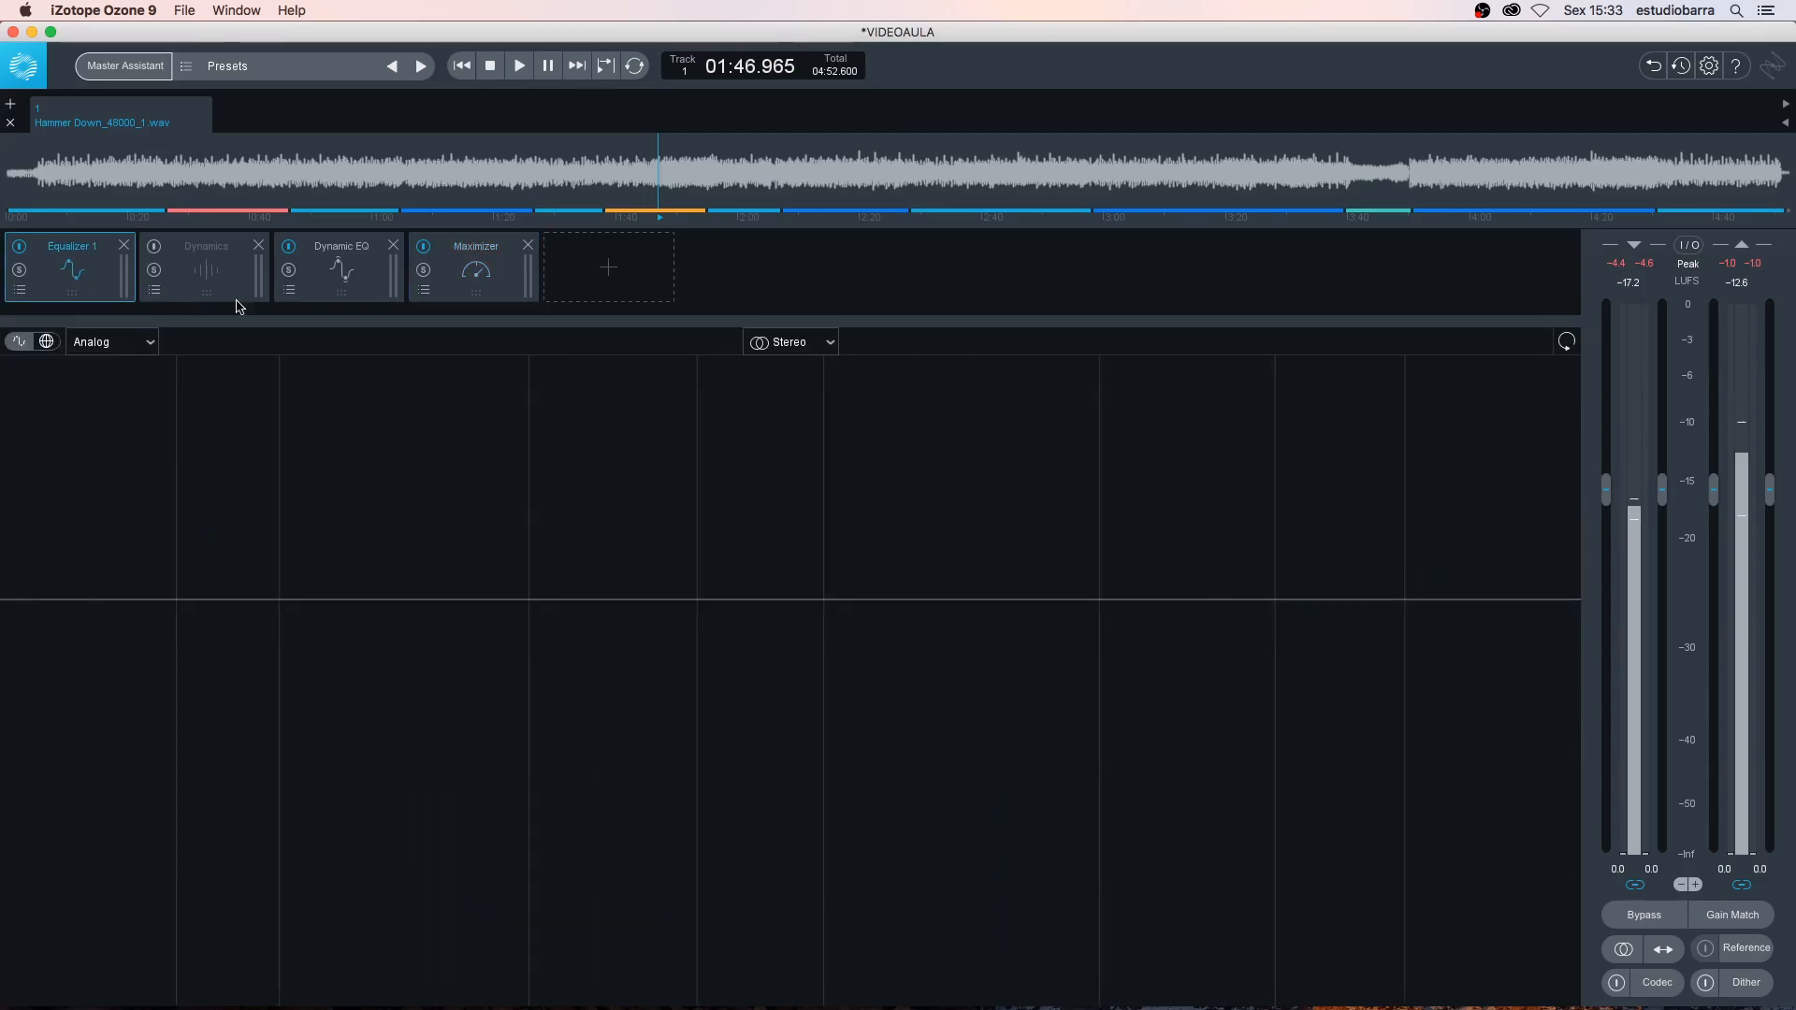
pyautogui.click(342, 286)
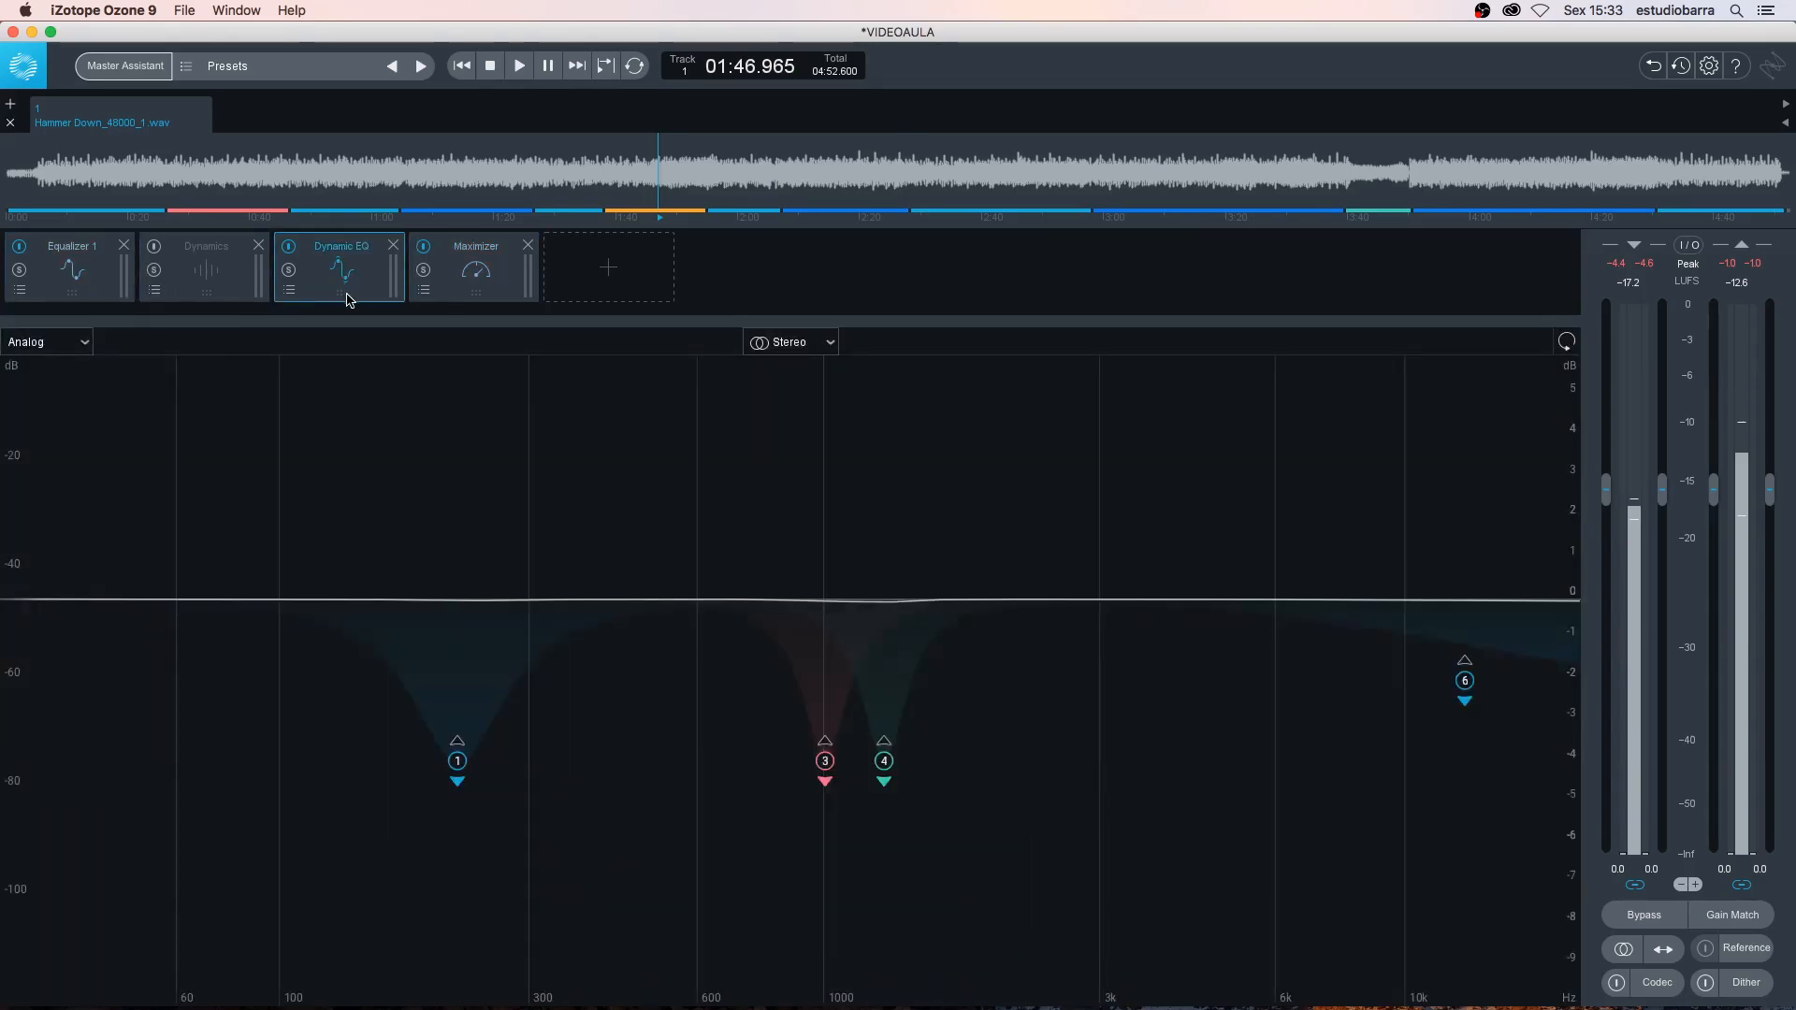
pyautogui.click(510, 269)
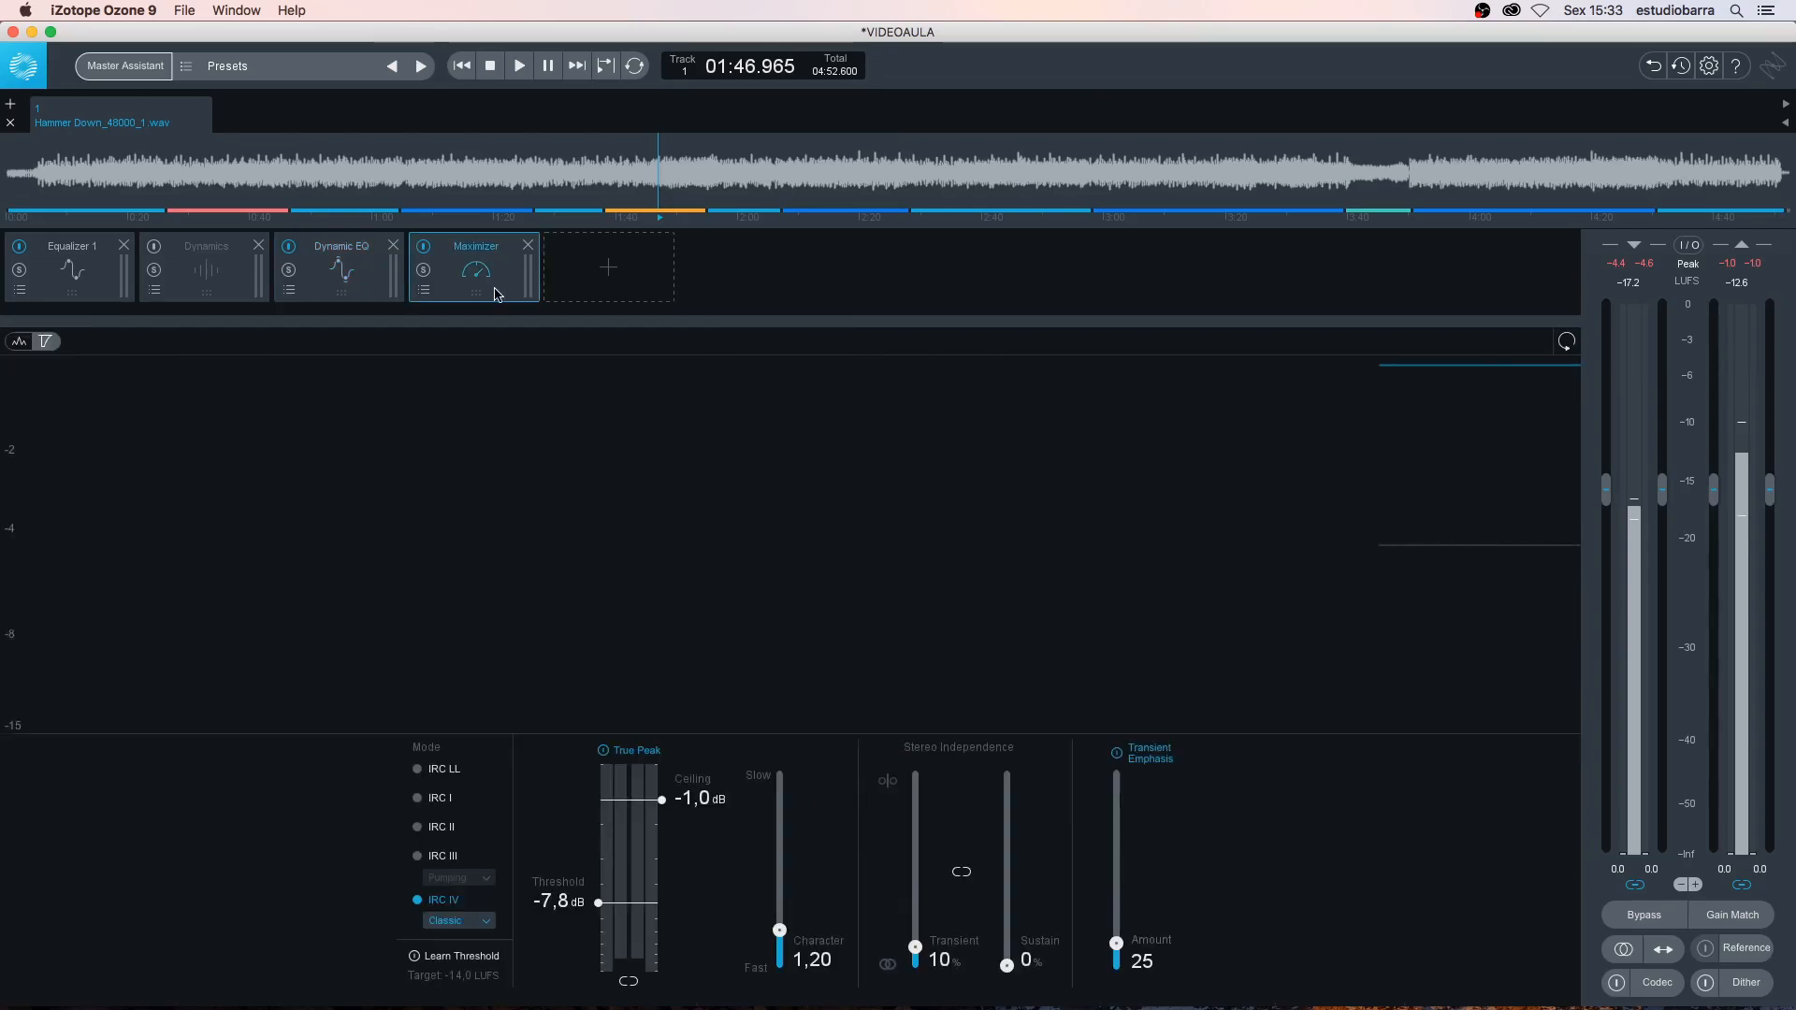
# Inspect the settings of Equalizer 1's low shelf band 1 and high shelf band 8
pyautogui.click(59, 287)
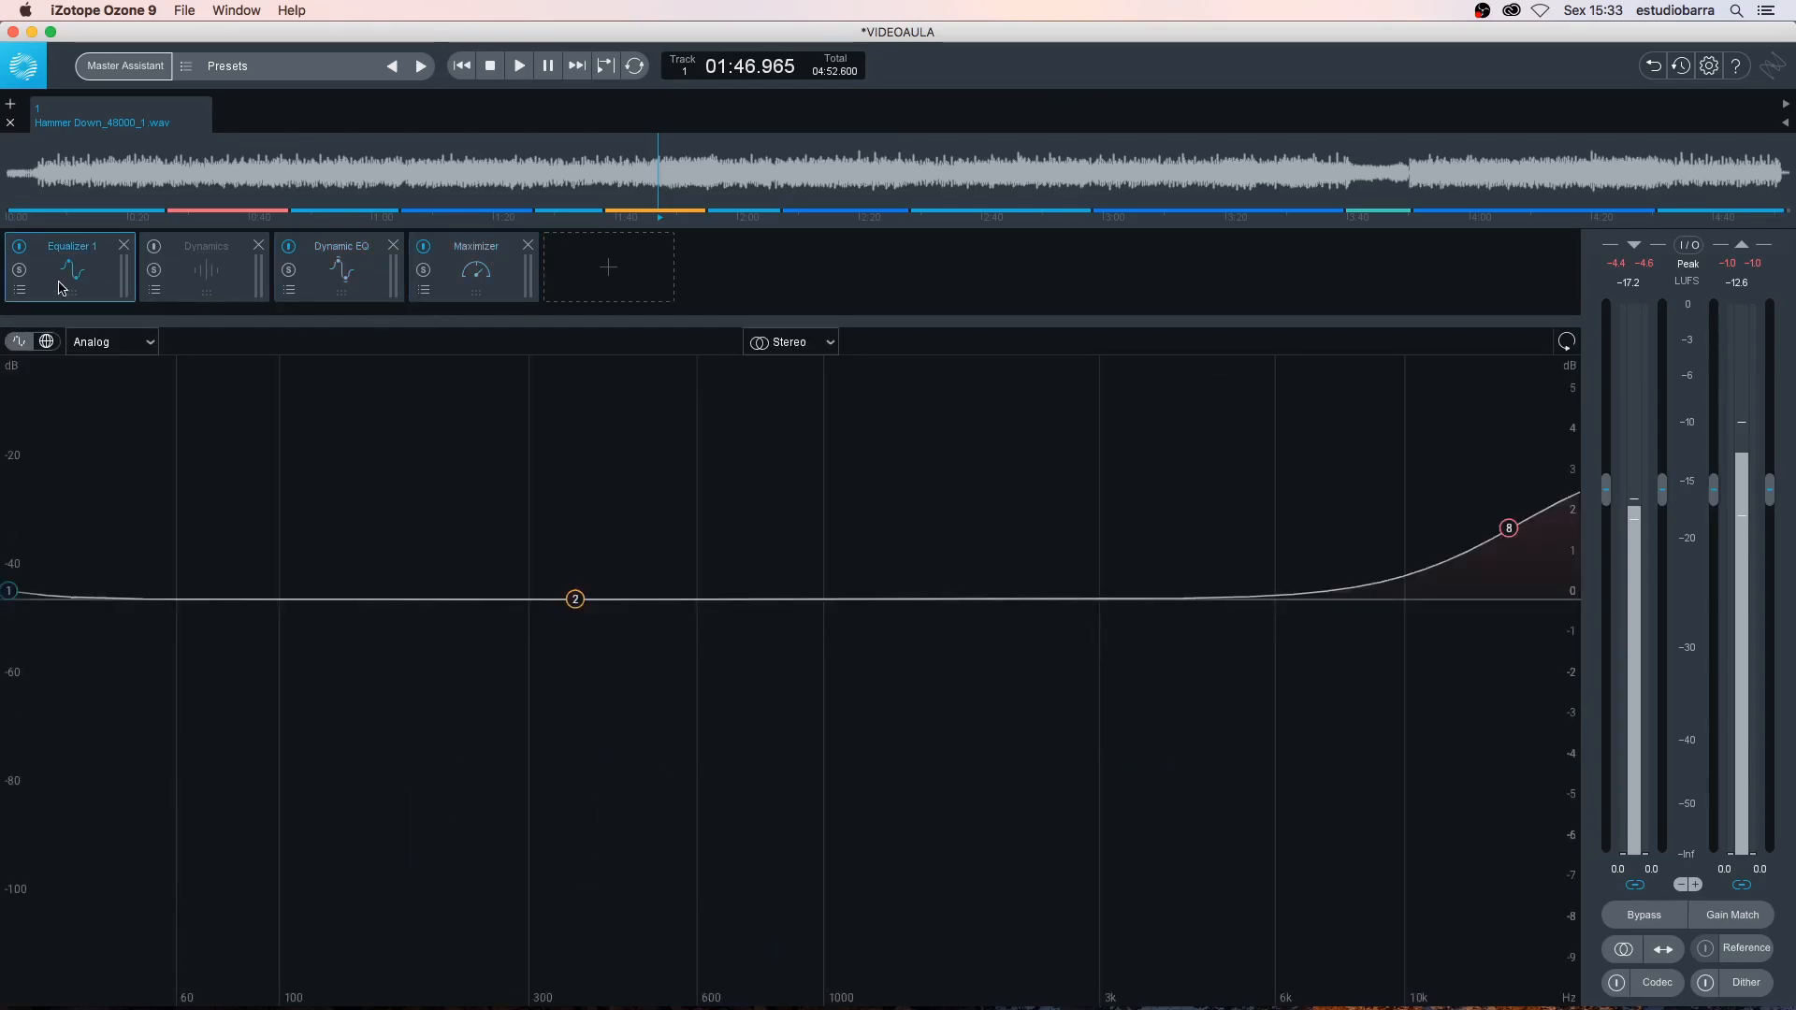
pyautogui.moveTo(19, 598)
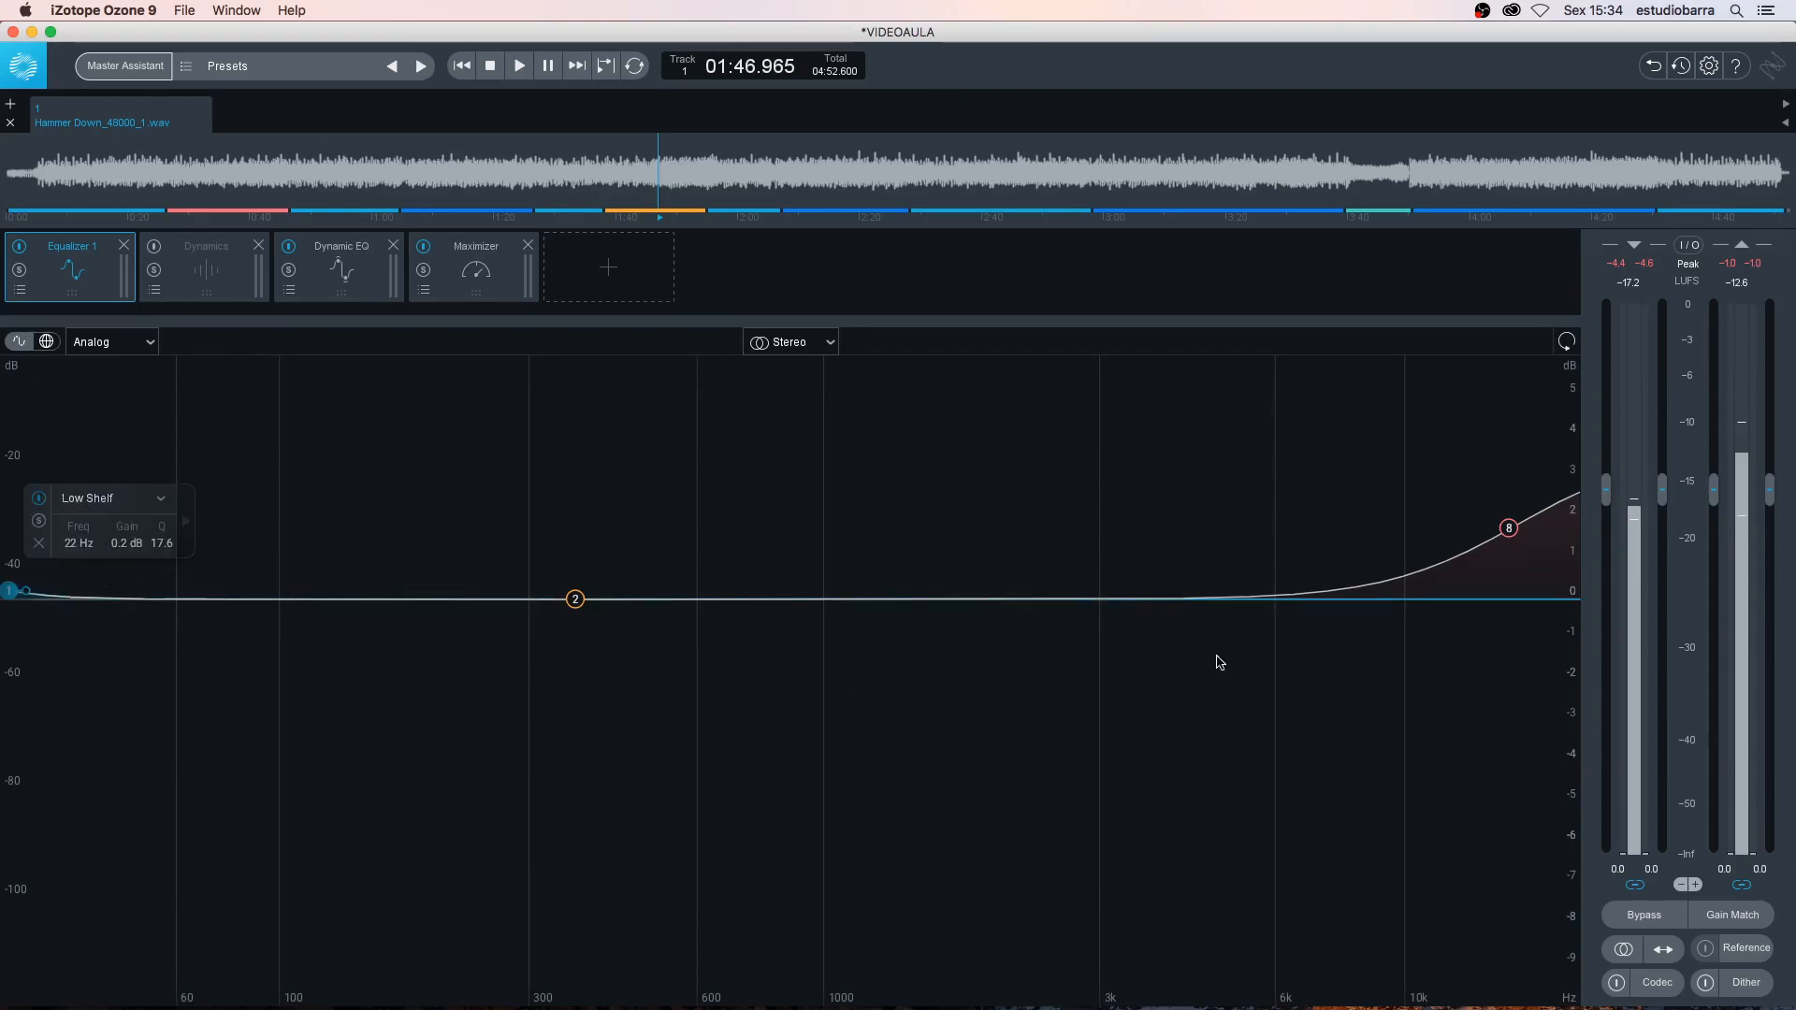
pyautogui.click(1507, 535)
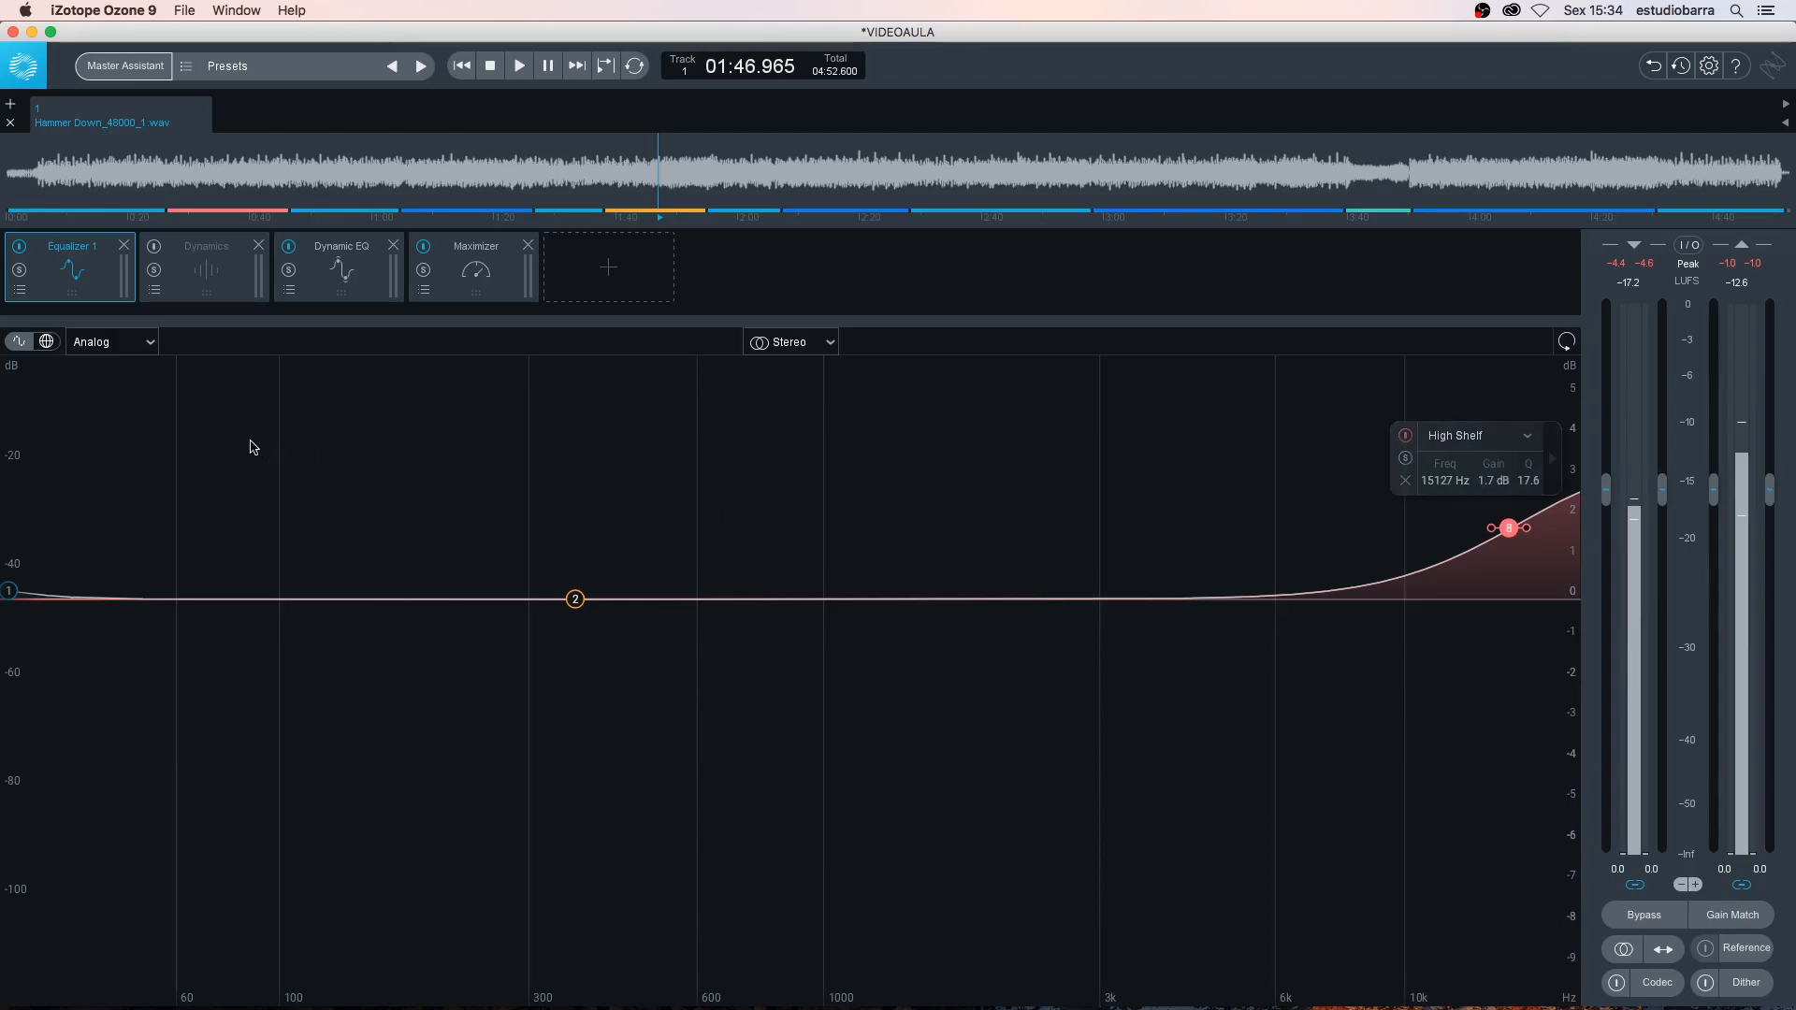
# Remove the bypassed Dynamics module from the chain and display the Dynamic EQ module's bands
pyautogui.click(208, 265)
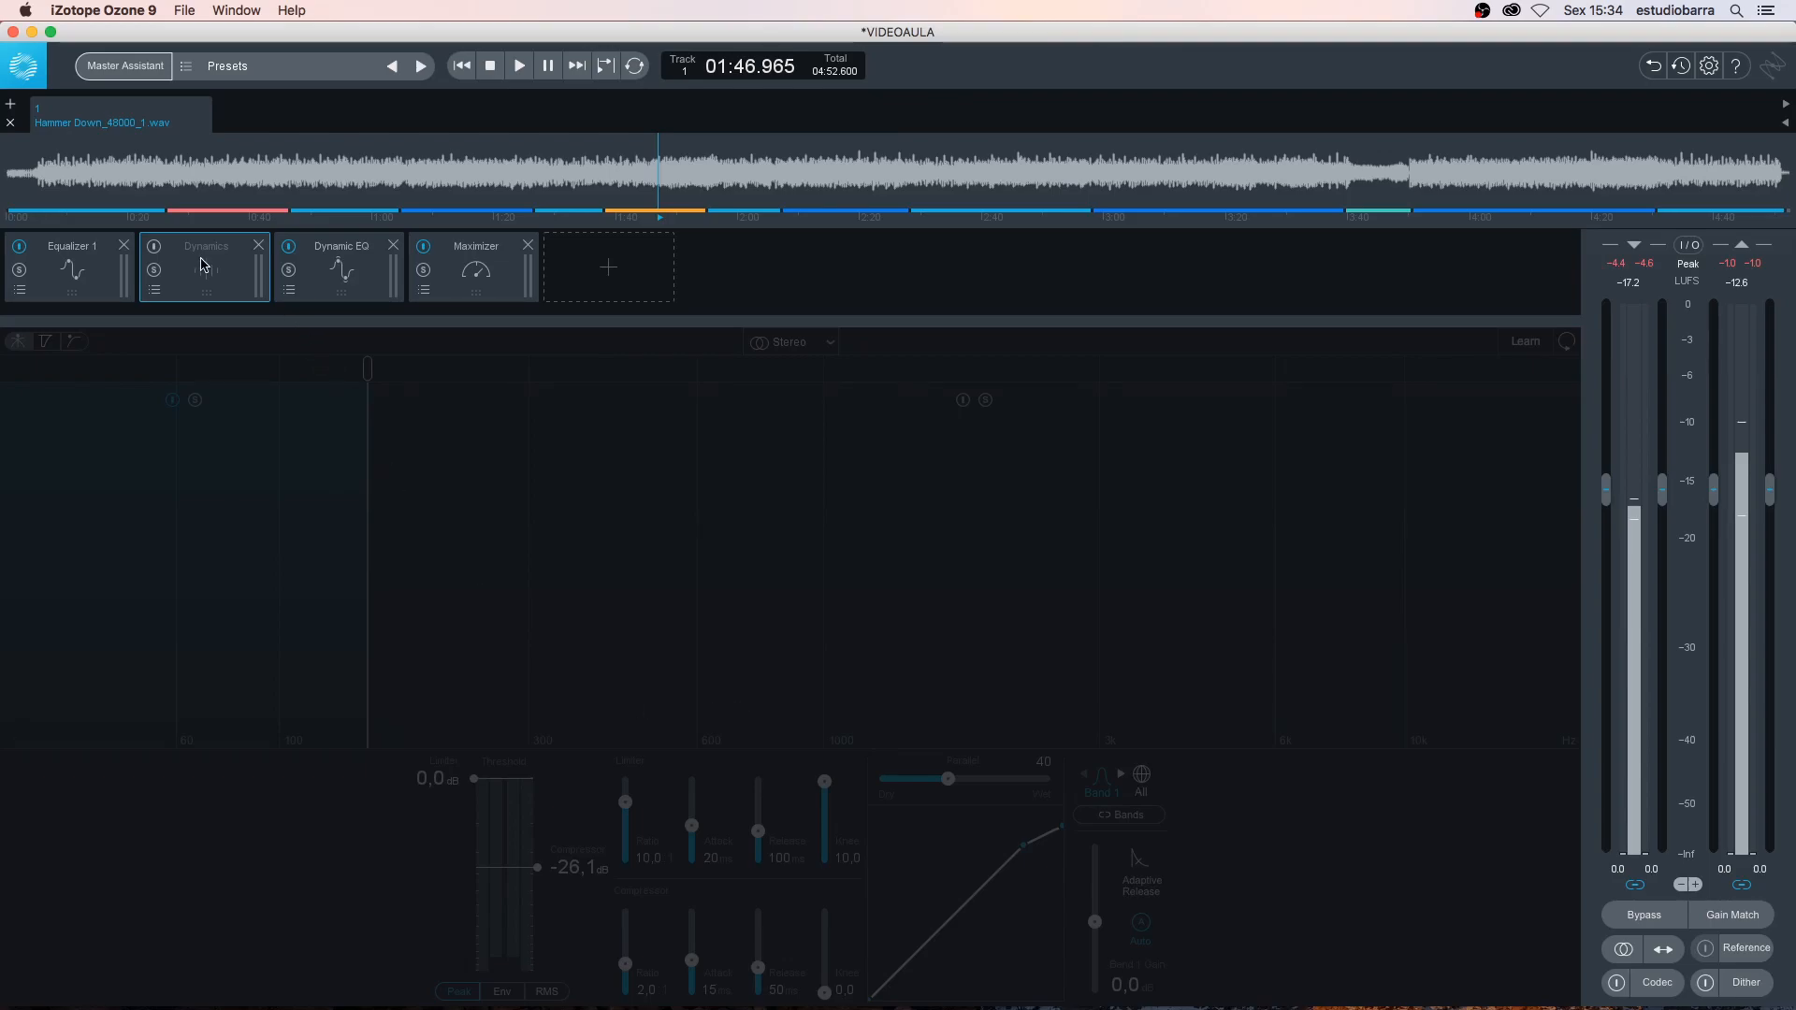
pyautogui.click(259, 246)
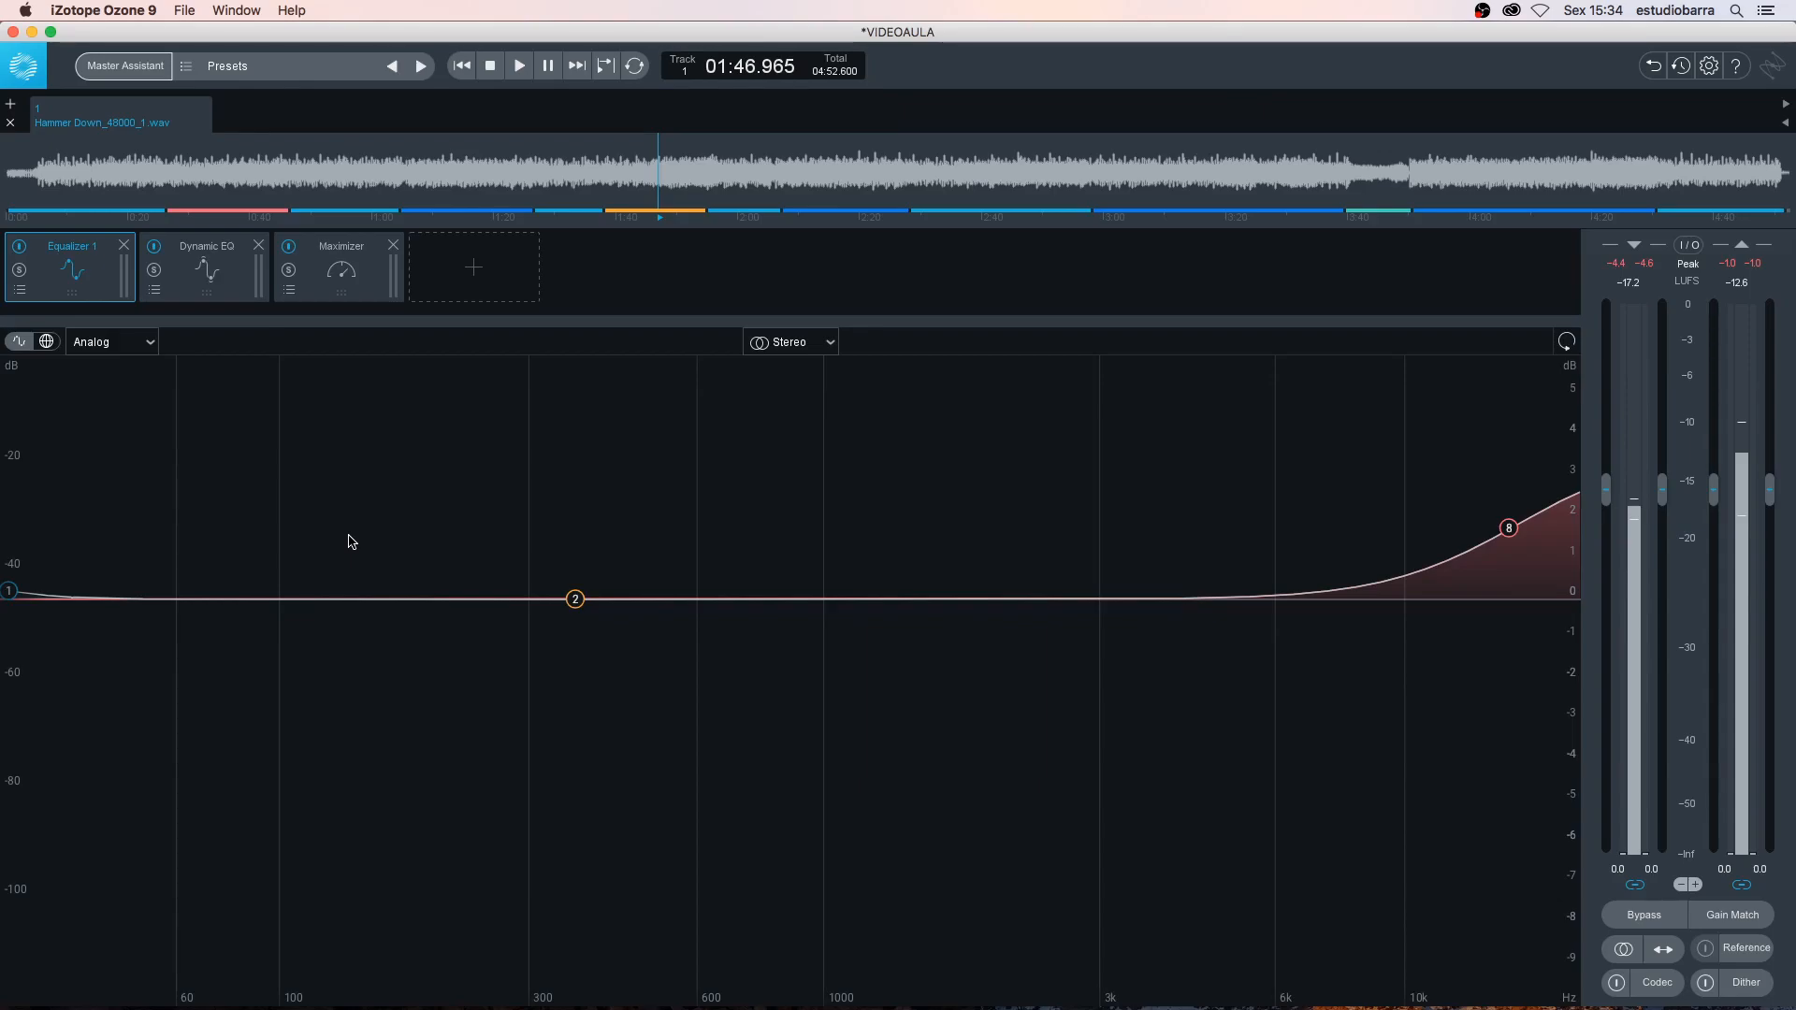
pyautogui.click(215, 289)
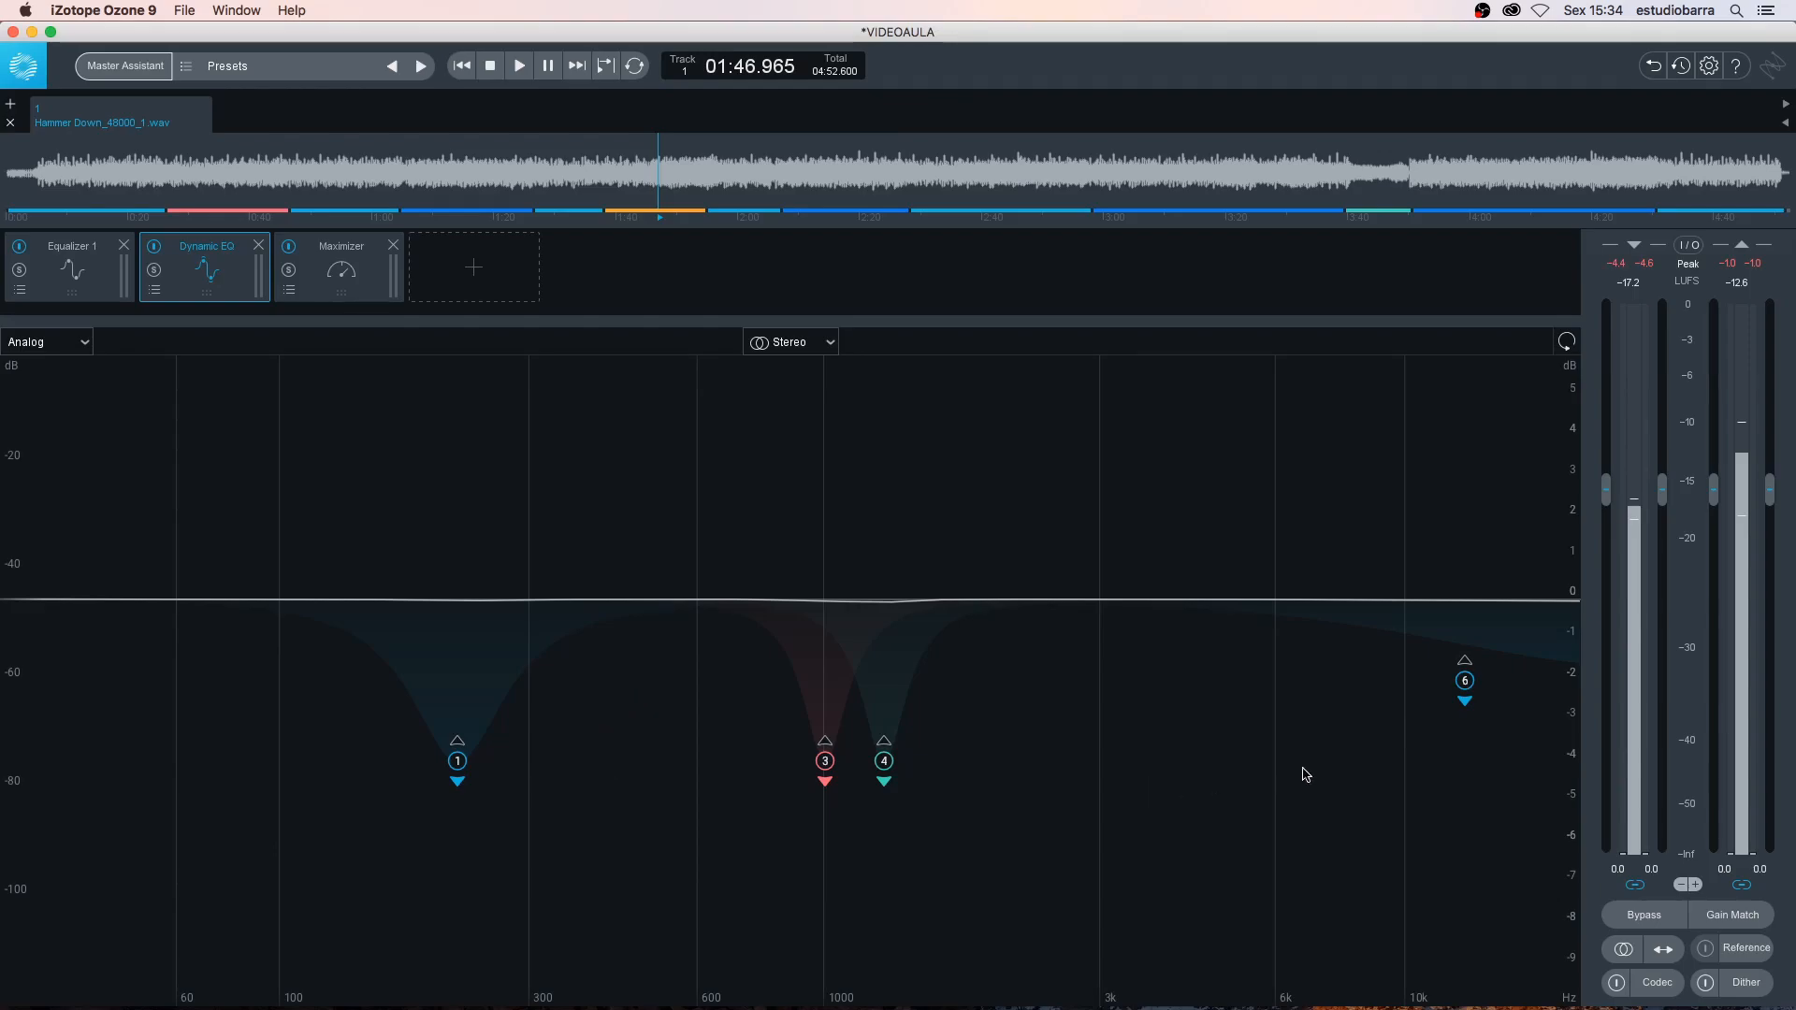
# Inspect the settings of Dynamic EQ bands 1, 3, 4 and 6
pyautogui.click(458, 761)
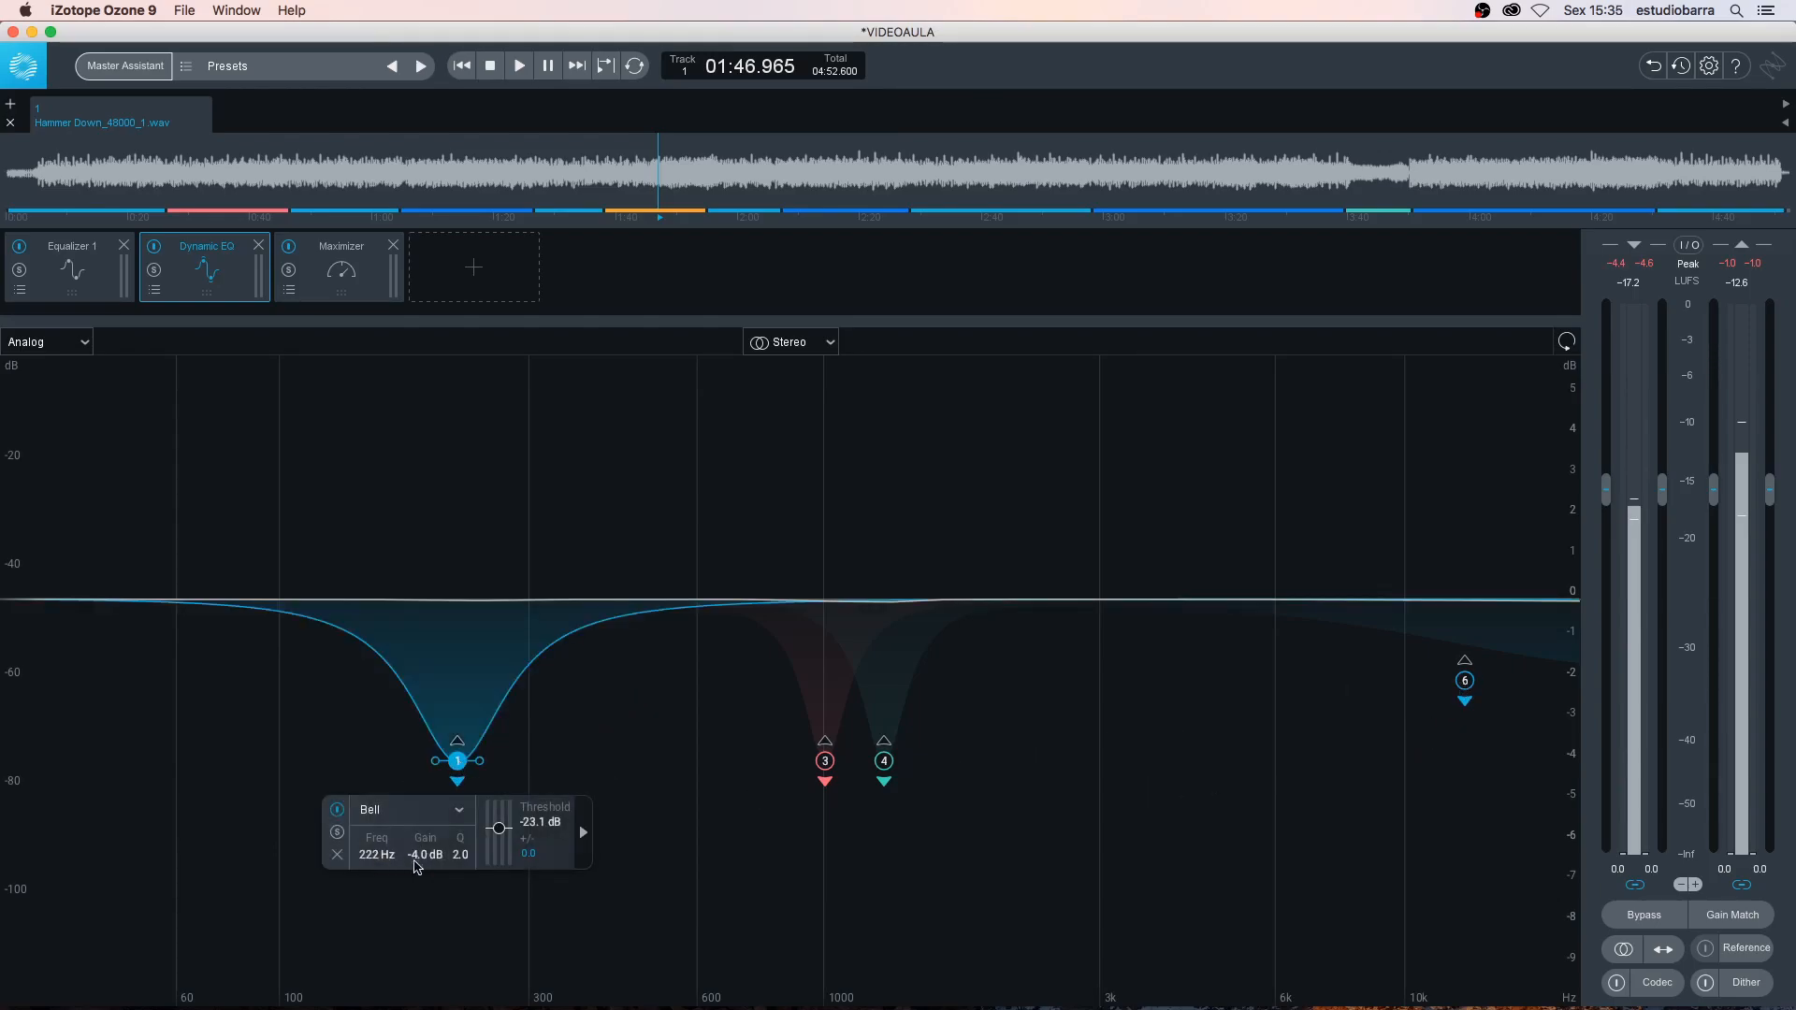
pyautogui.click(825, 763)
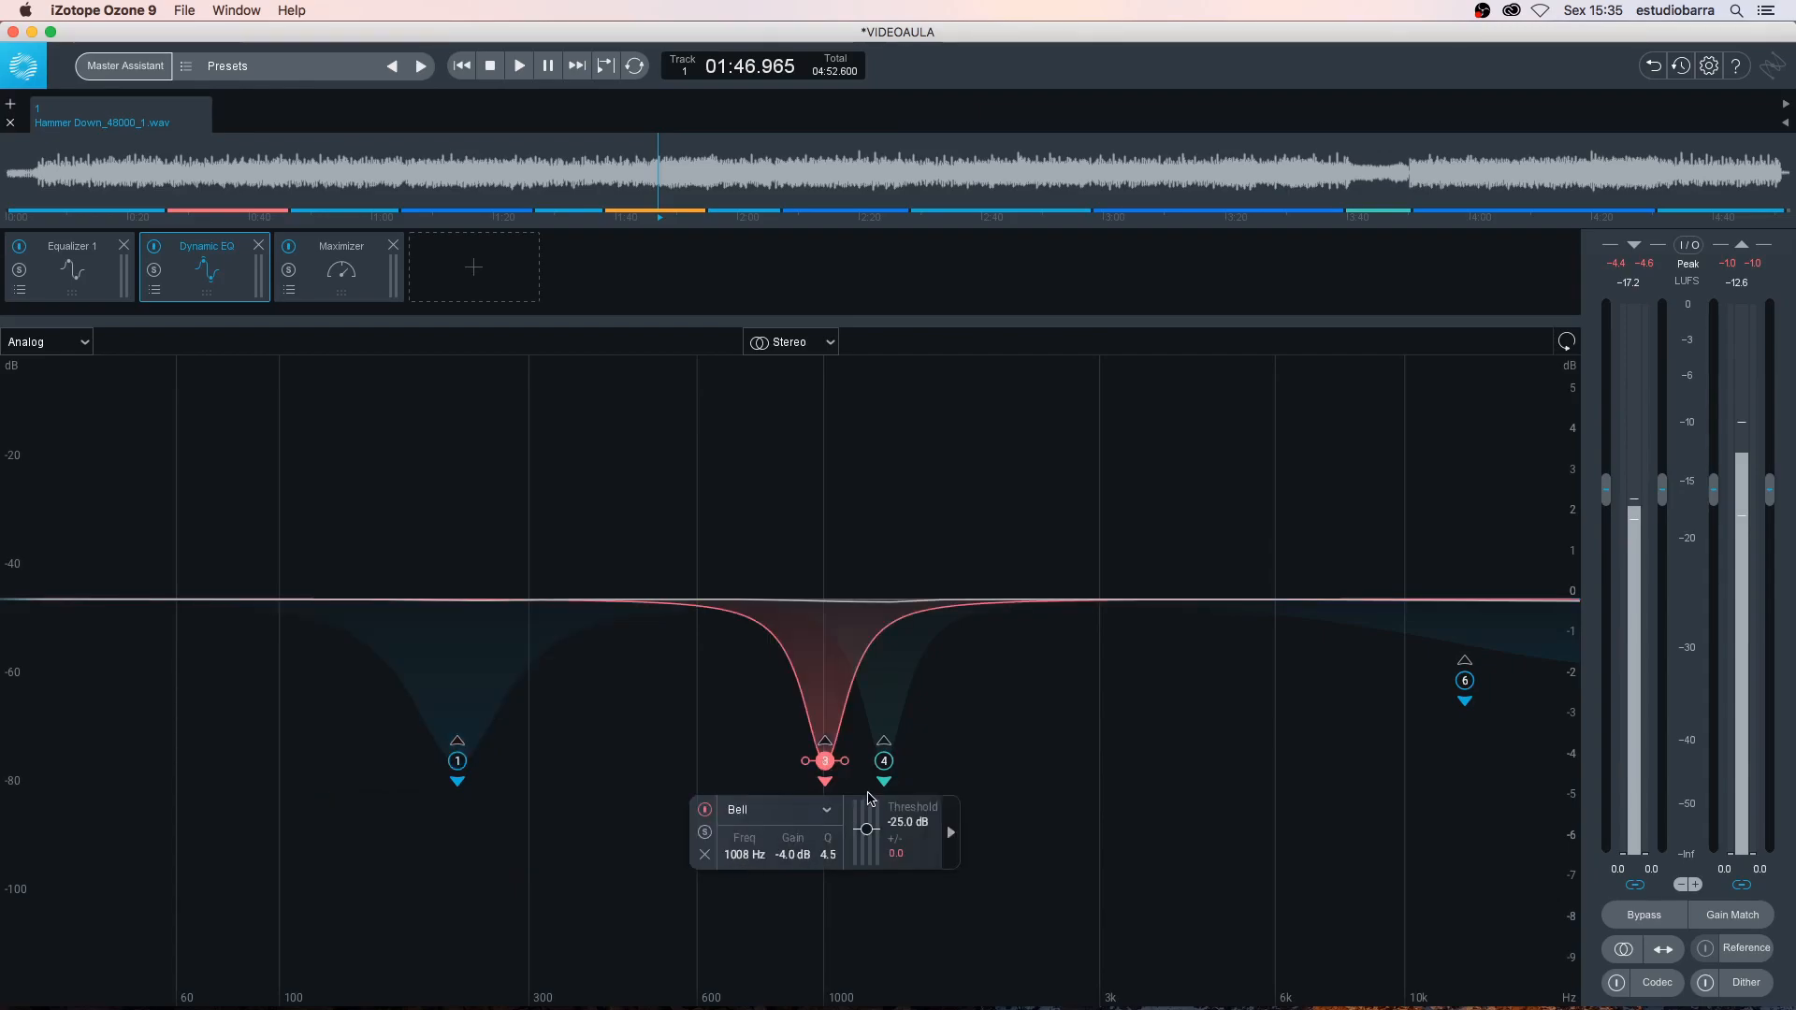
pyautogui.click(884, 761)
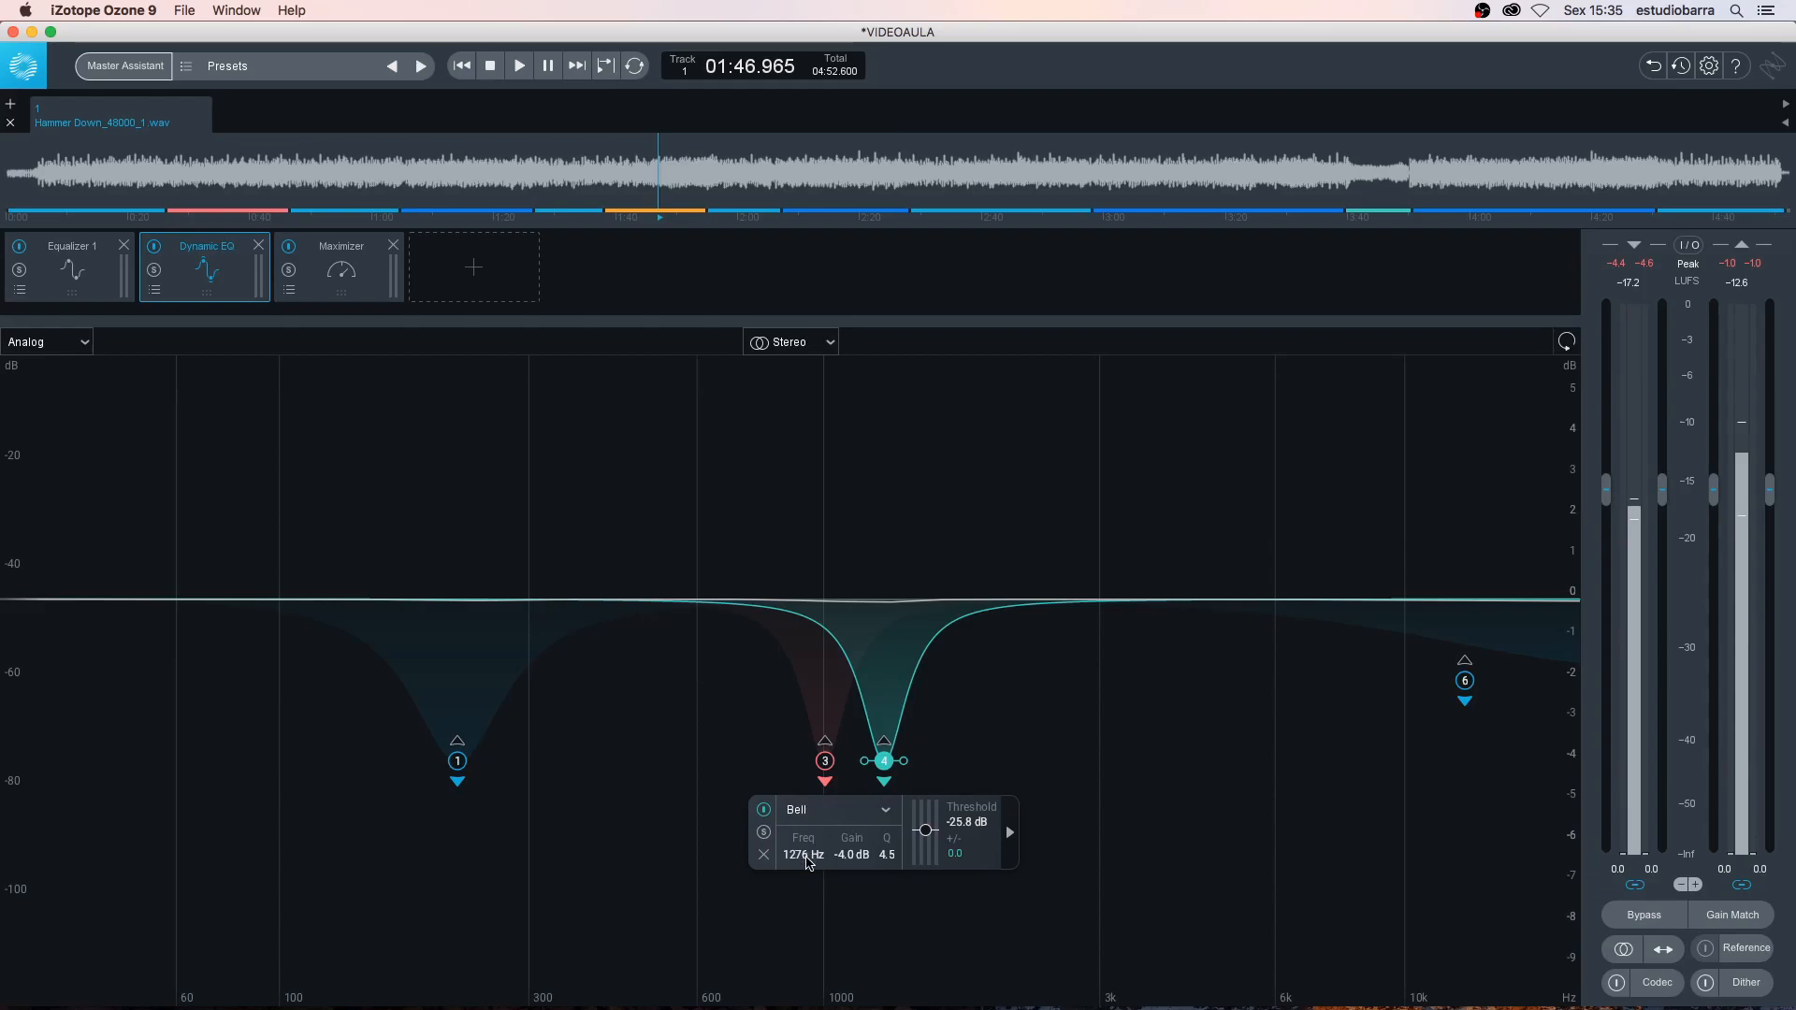
pyautogui.click(1464, 681)
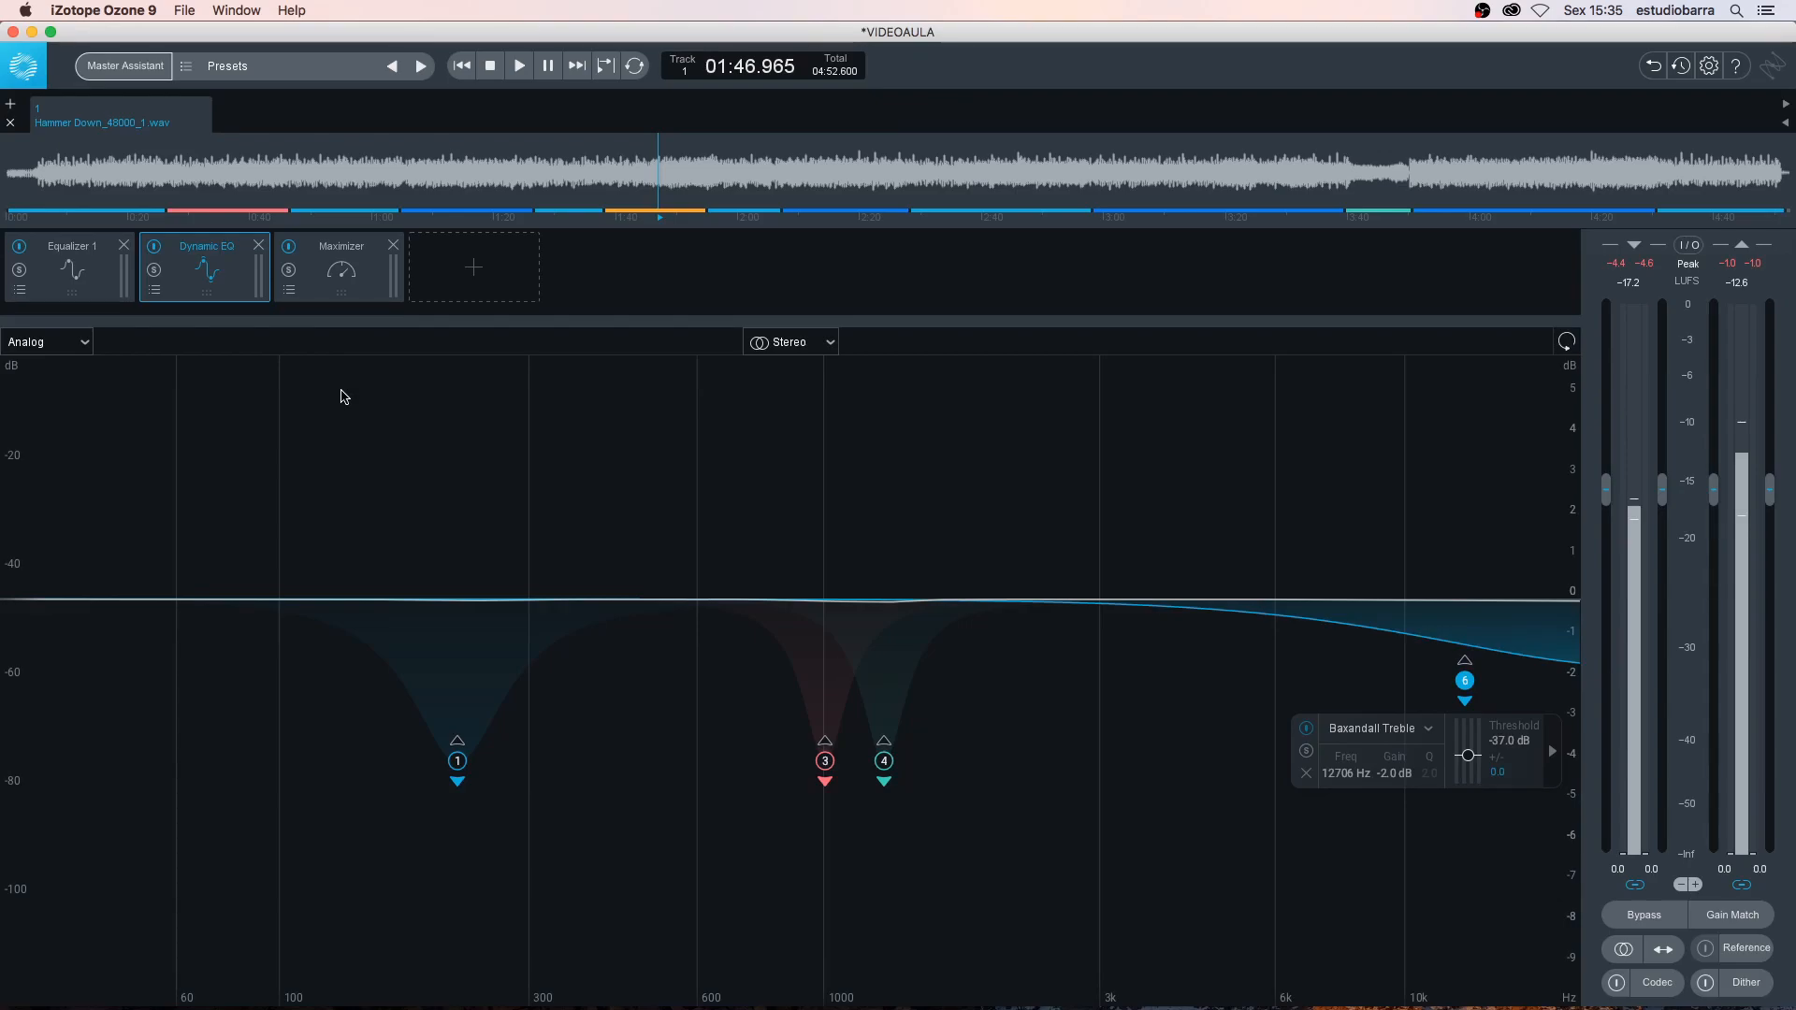
# Check the Maximizer's settings and the output loudness while playing the track, and view the list of modules that can be added
pyautogui.click(352, 290)
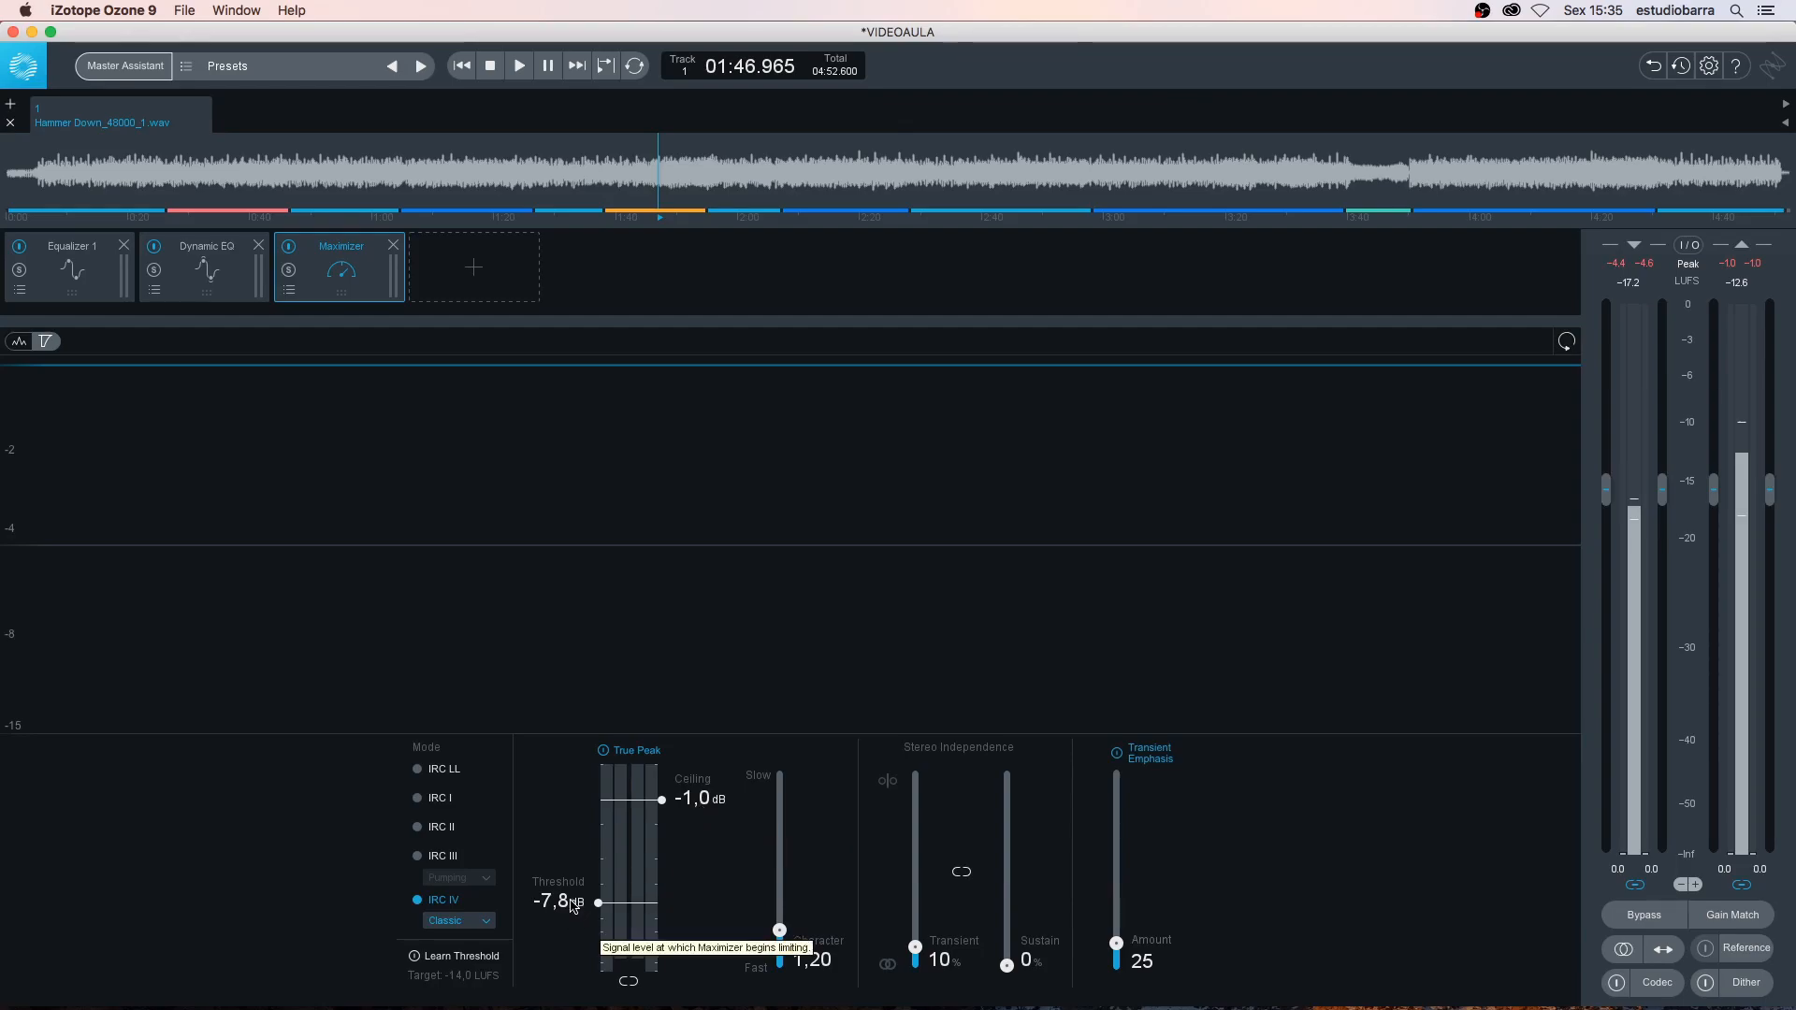
pyautogui.moveTo(562, 915); pyautogui.dragTo(562, 900)
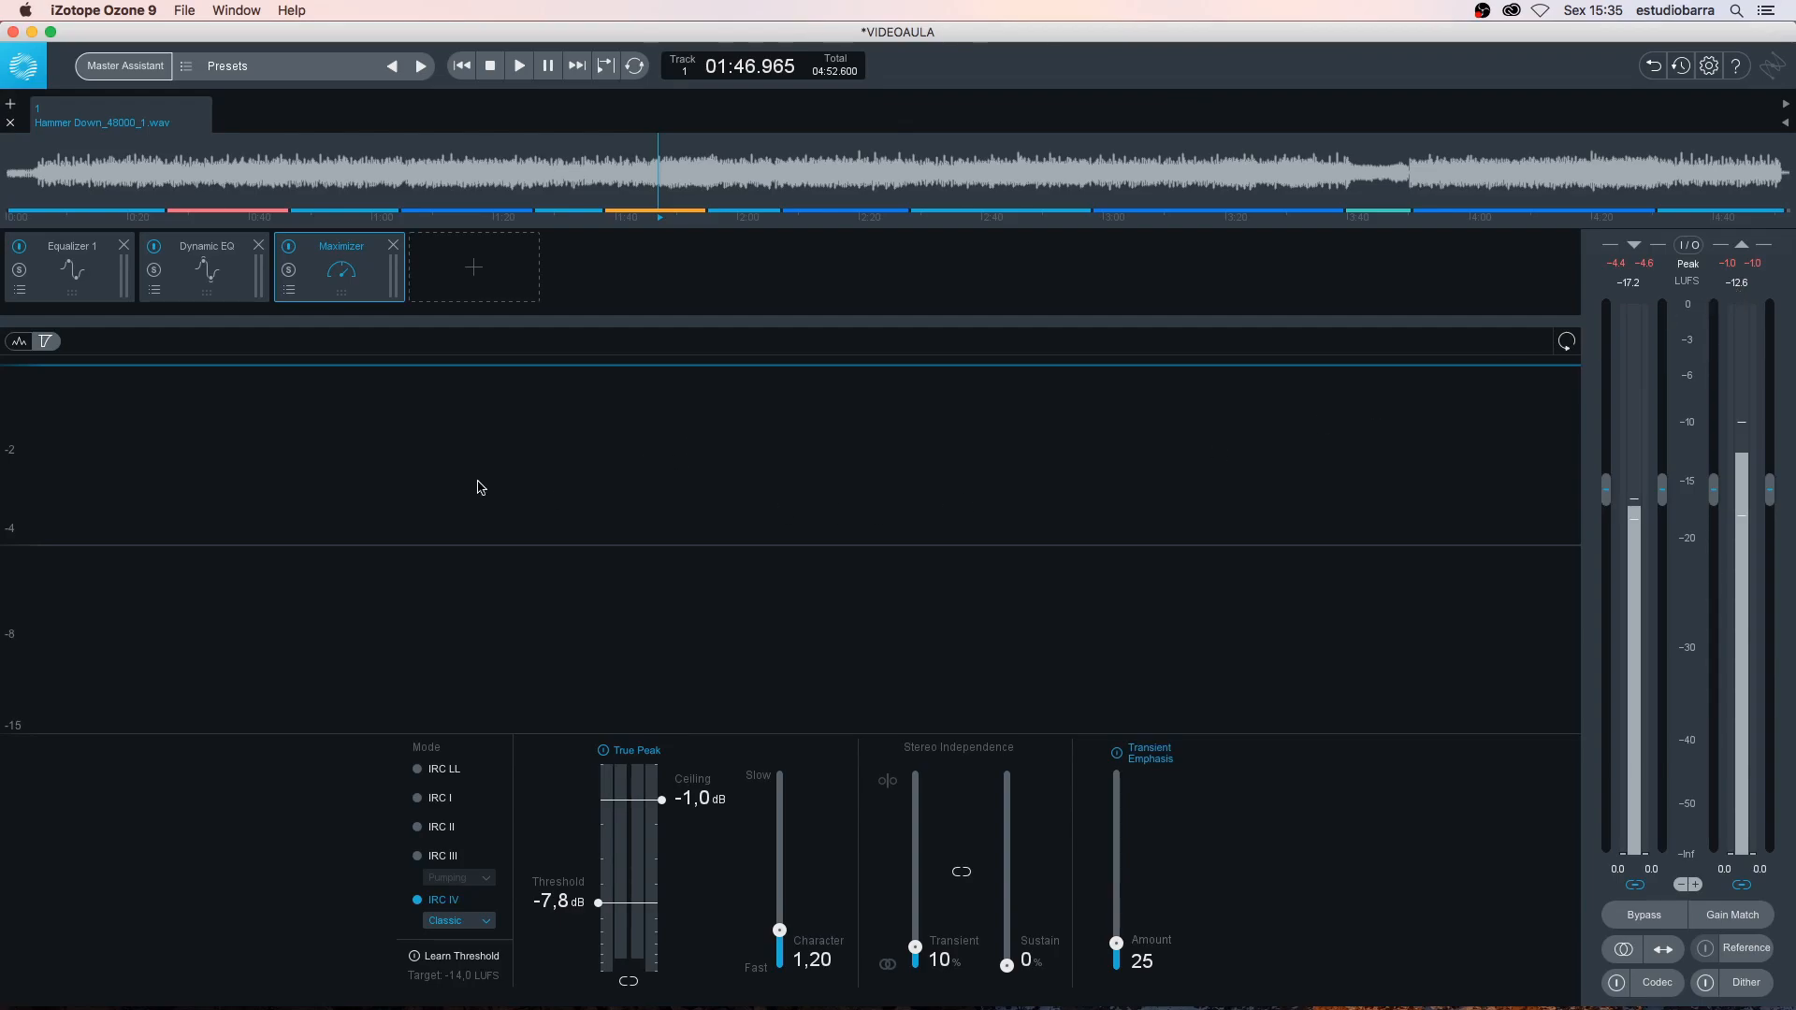
pyautogui.press('space')
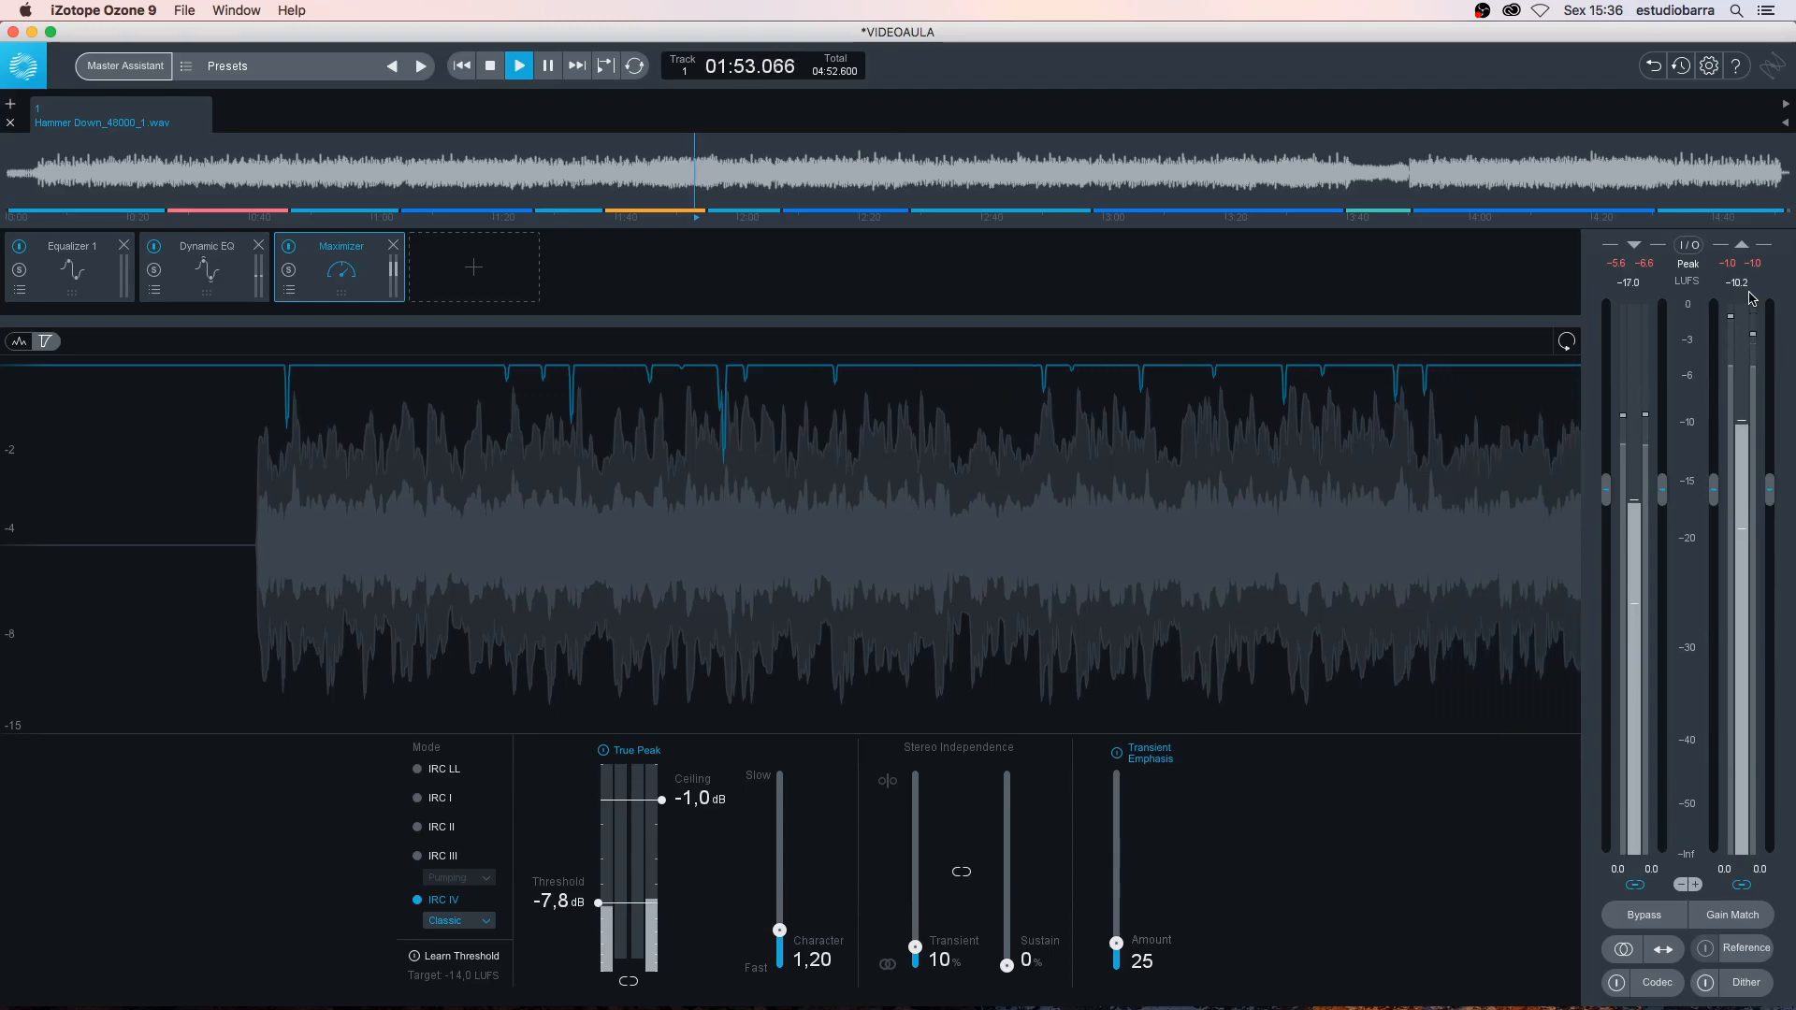
pyautogui.press('space')
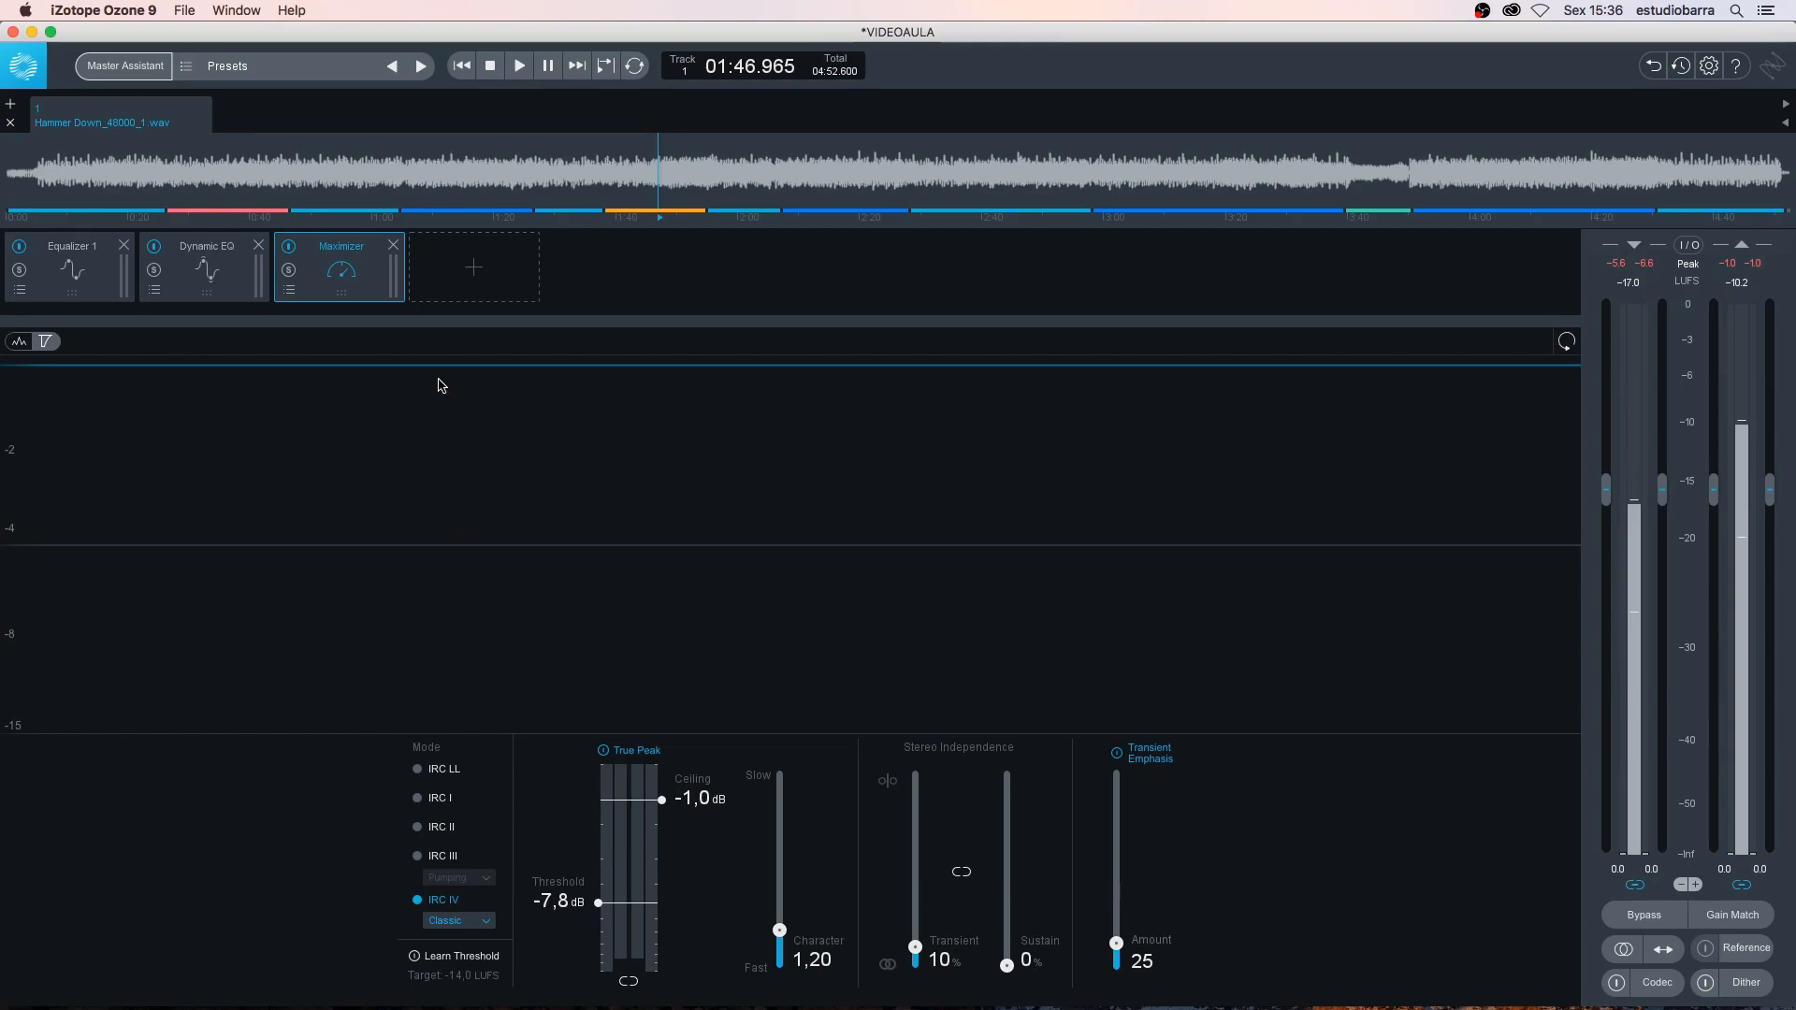
pyautogui.click(475, 282)
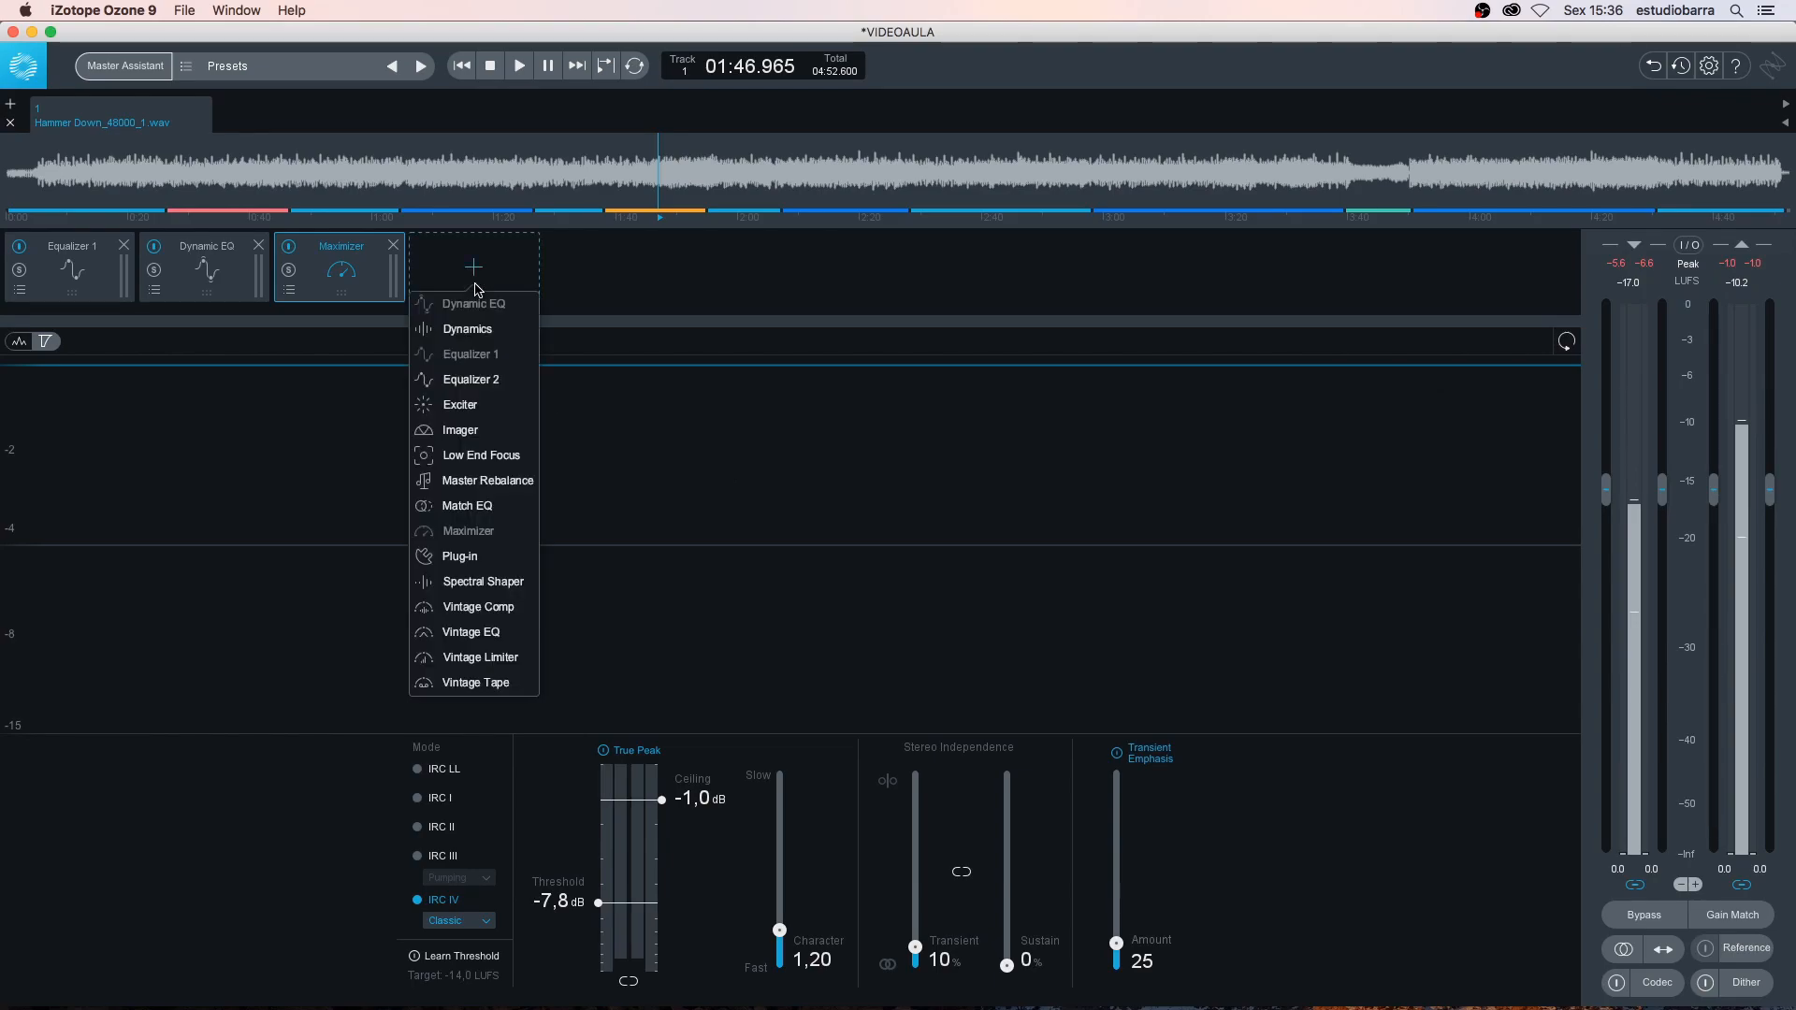
pyautogui.click(474, 283)
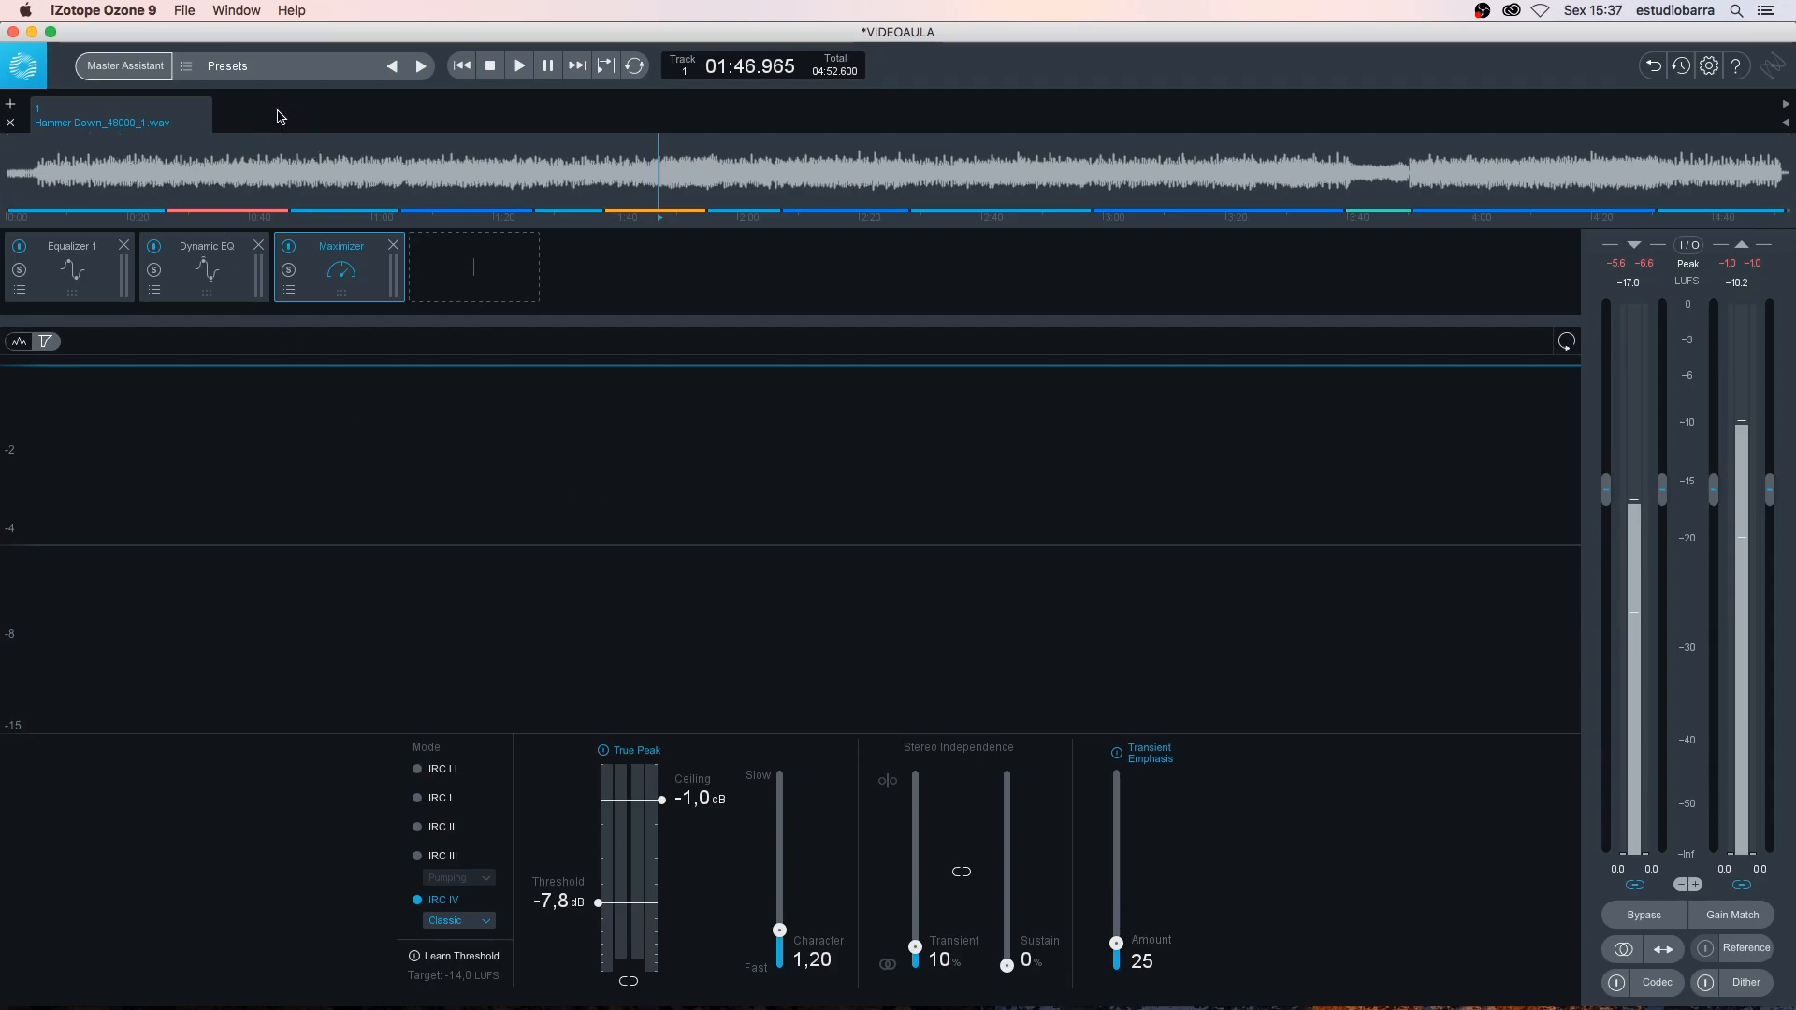
# Remove the current track from the project and load Hammer Down.wav from the Desktop again
pyautogui.click(11, 105)
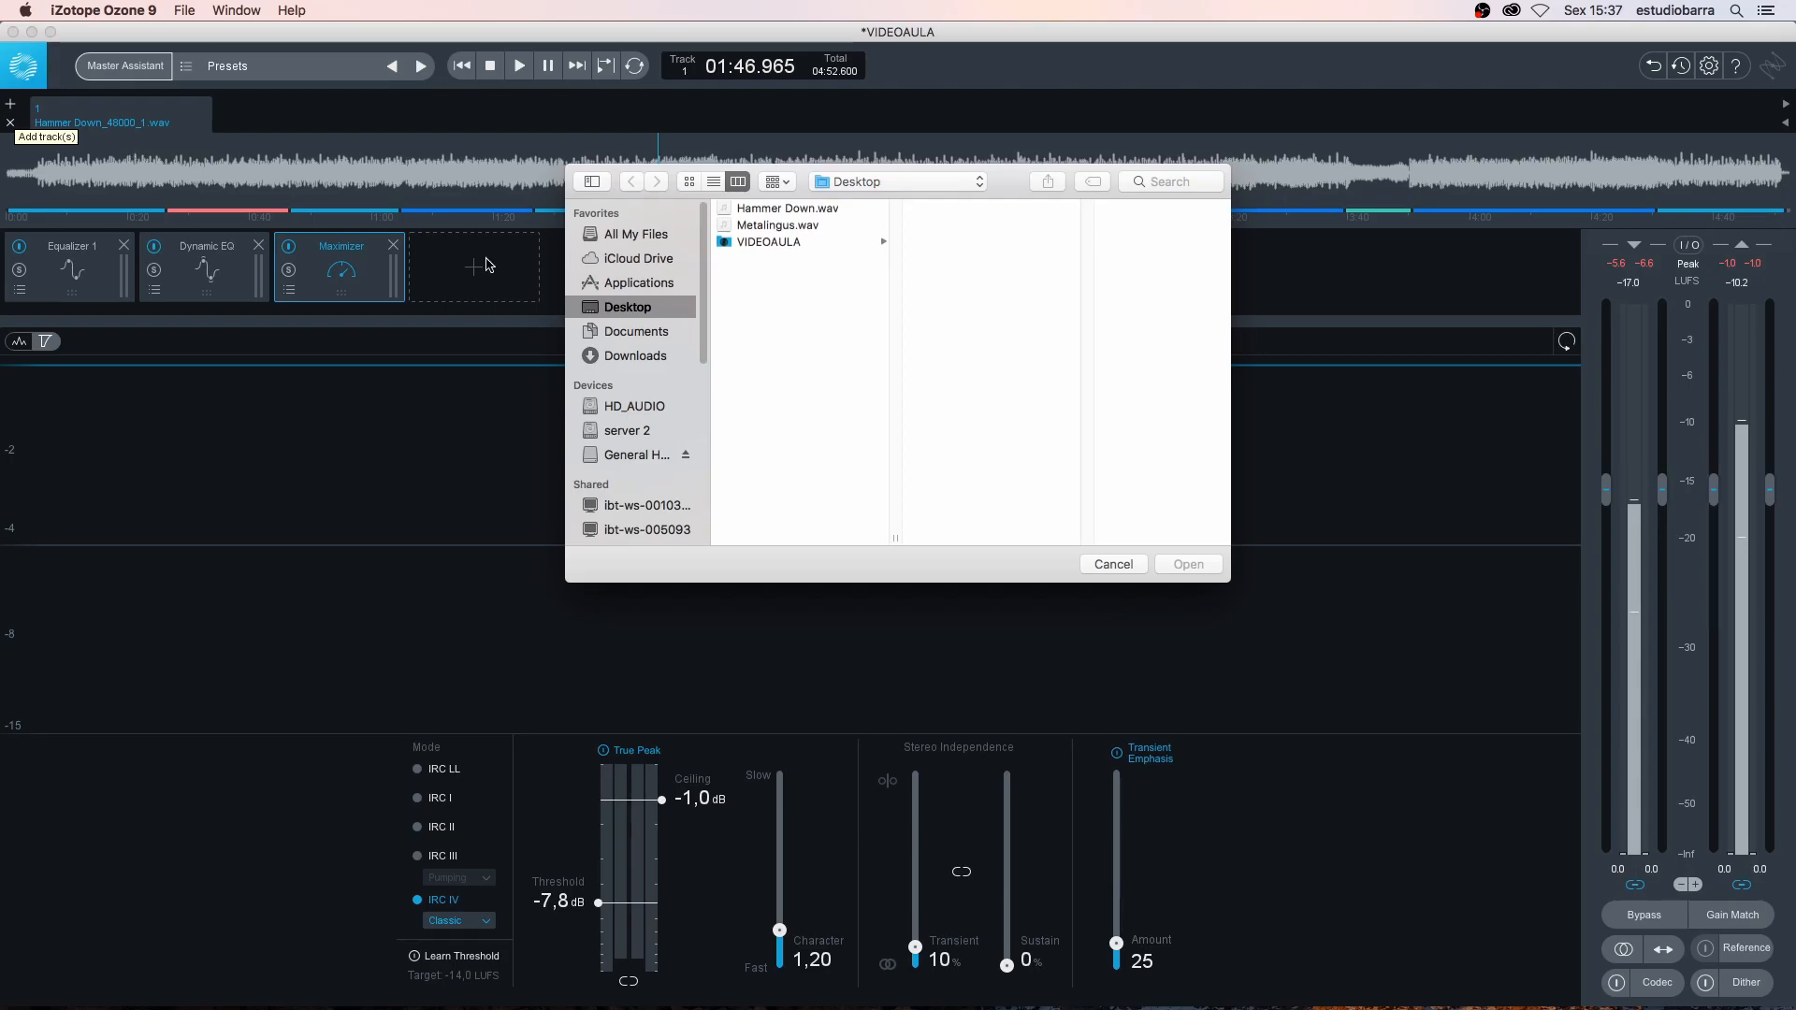
pyautogui.click(1113, 565)
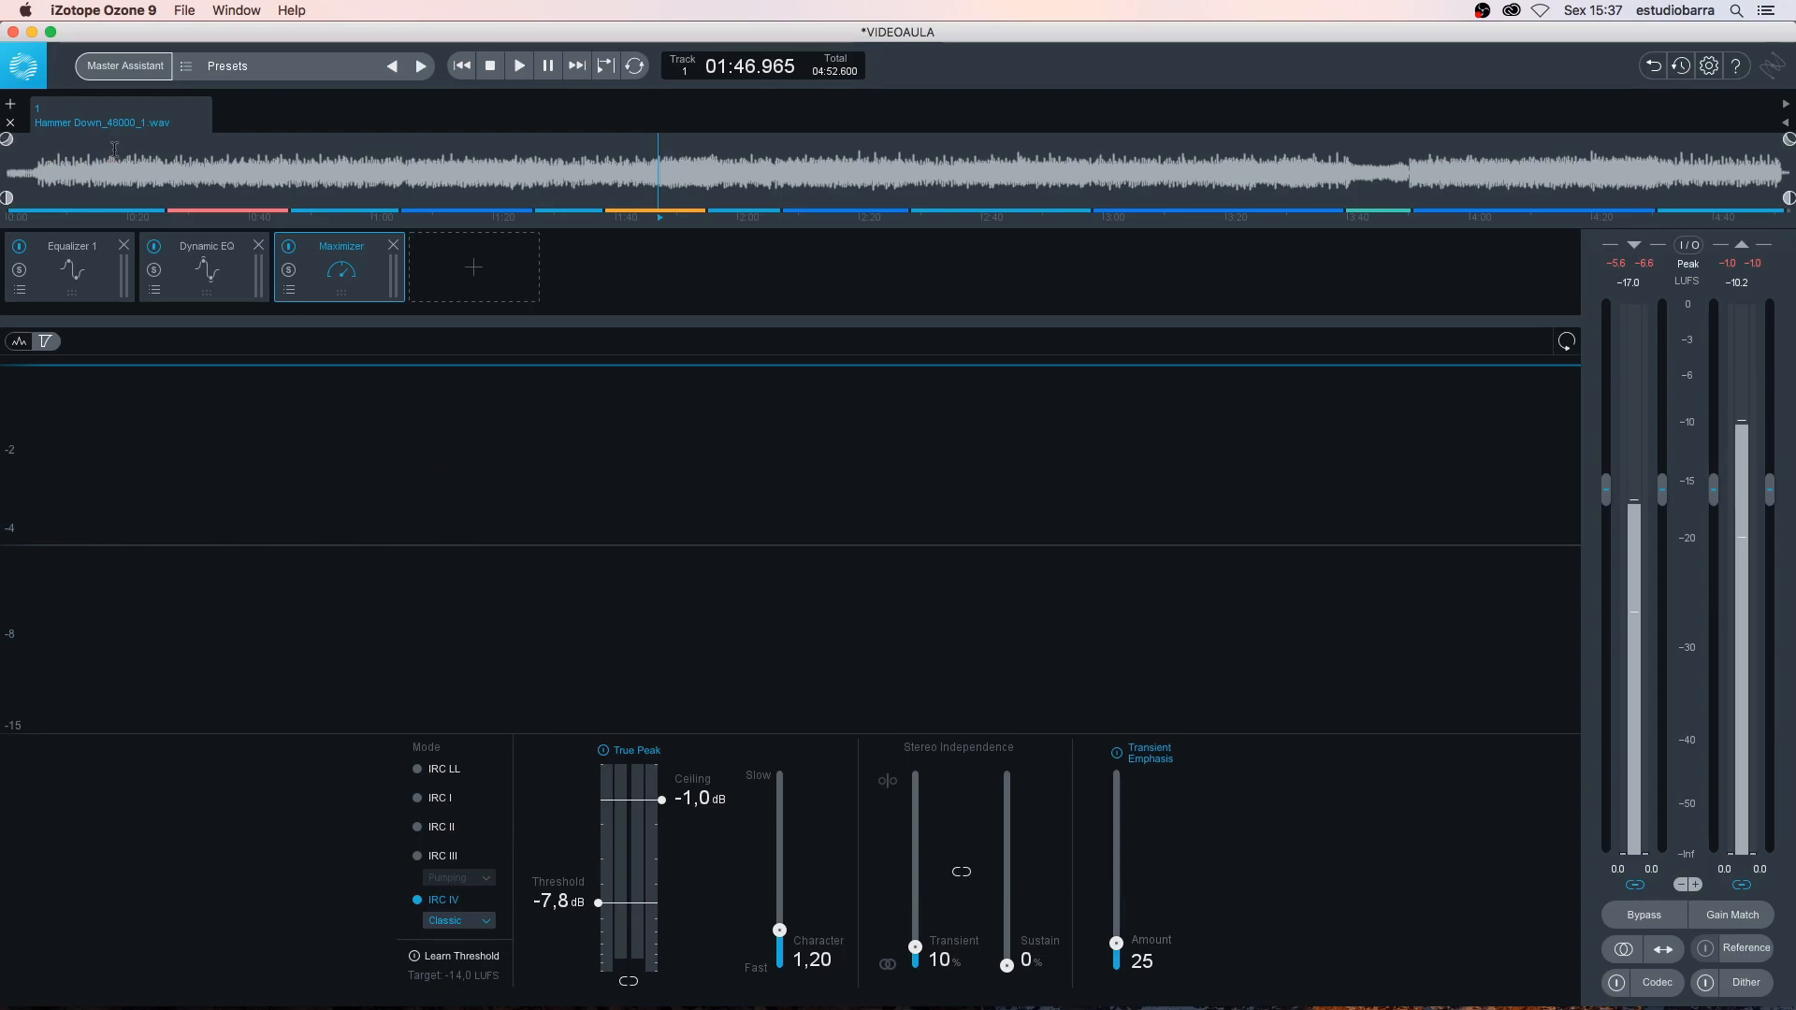
pyautogui.click(10, 122)
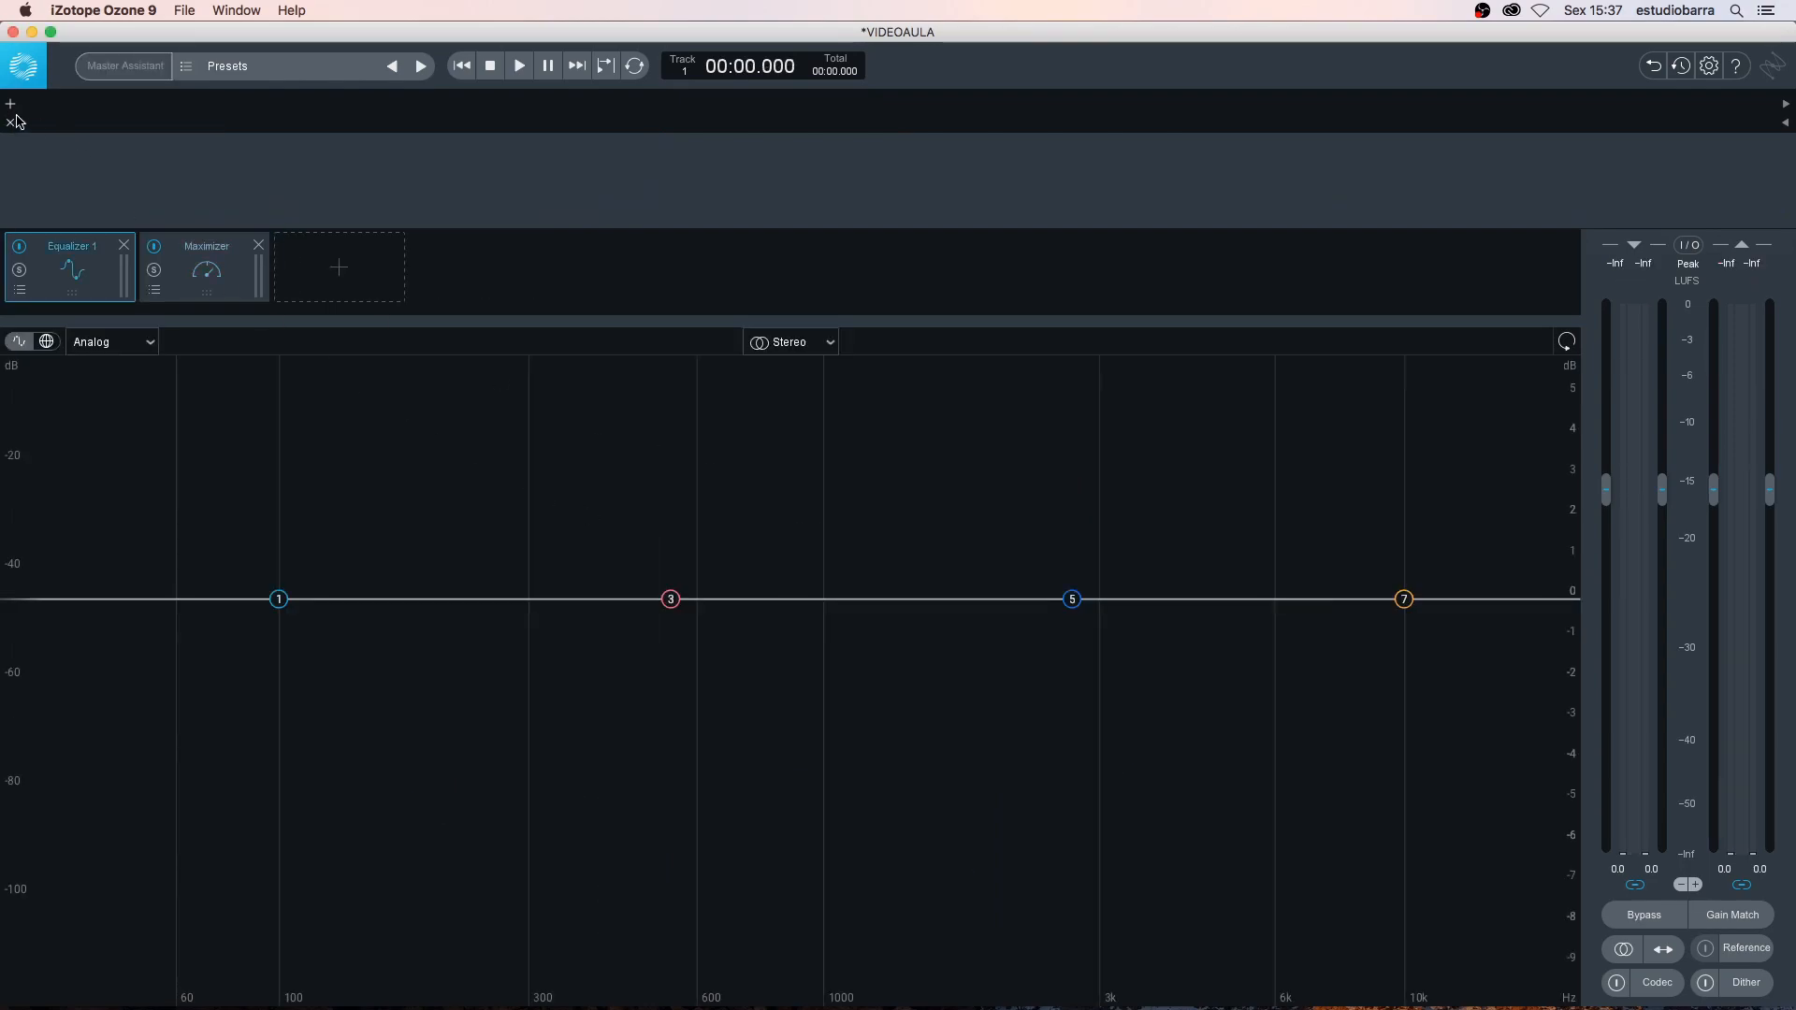
pyautogui.click(10, 105)
pyautogui.doubleClick(809, 208)
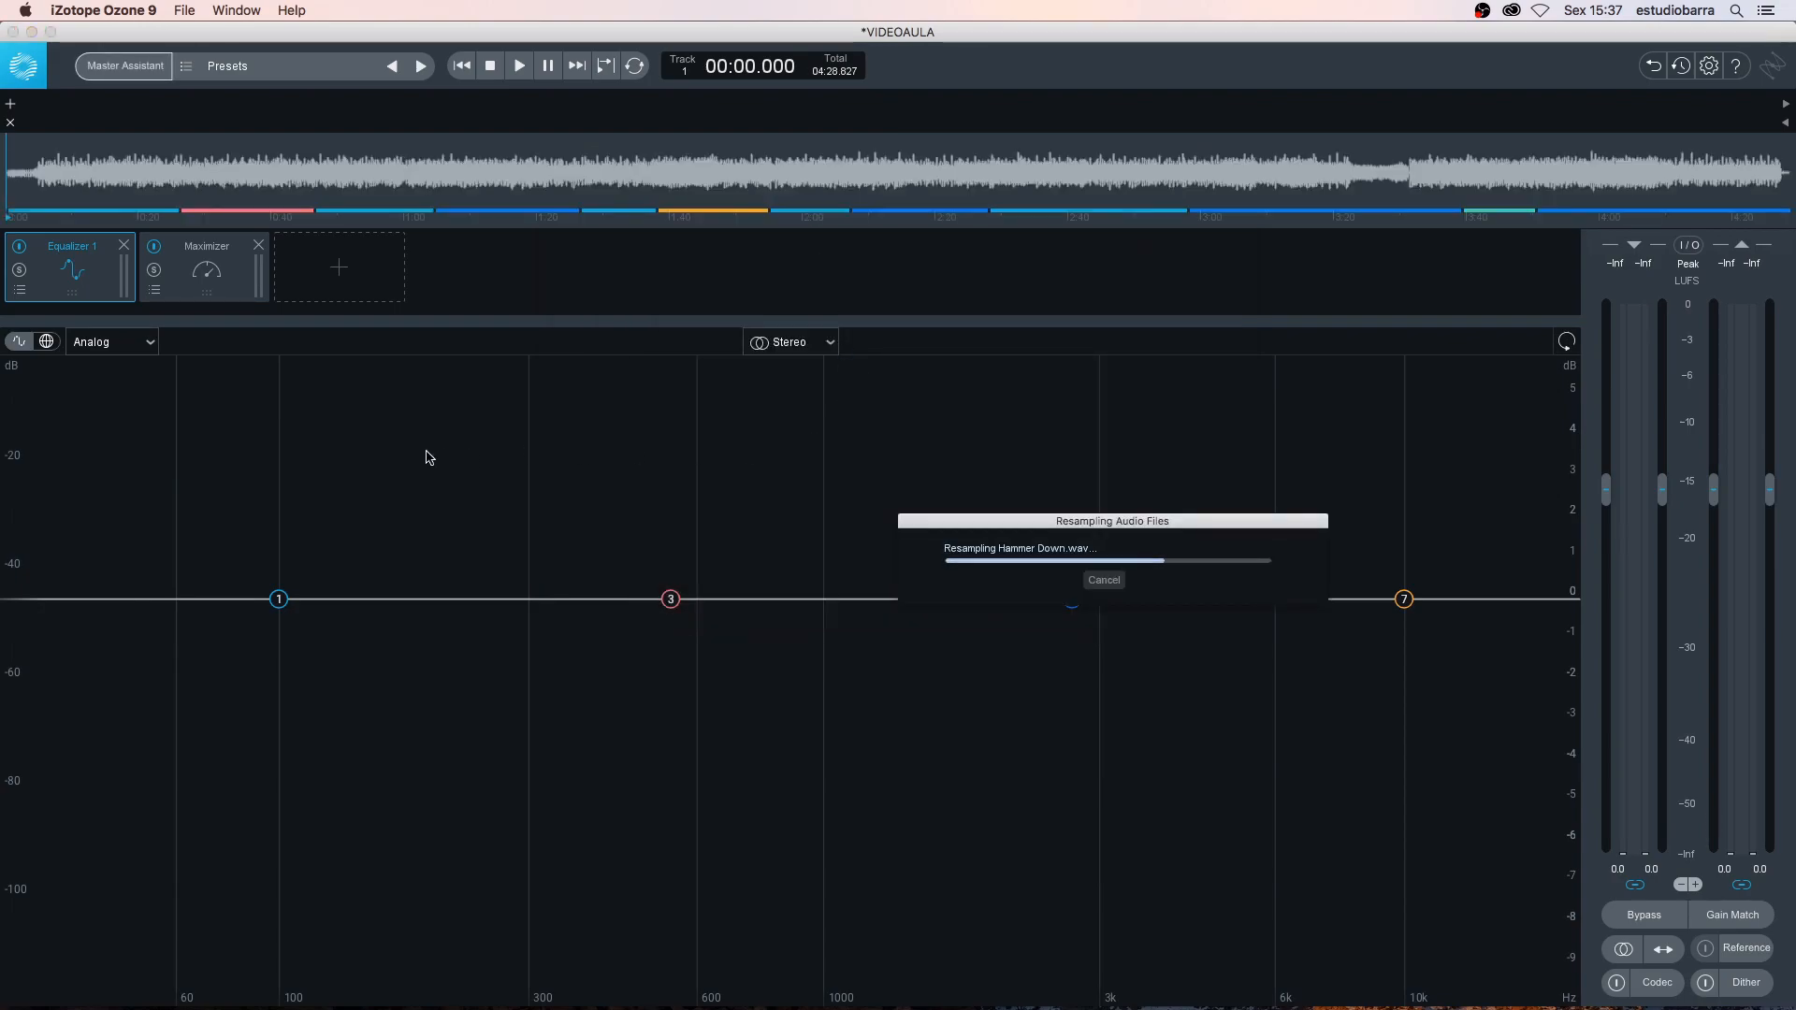
# Set up the Master Assistant with Vintage modules, CD as the destination and Metalingus.wav as the loudness and EQ reference
pyautogui.click(147, 75)
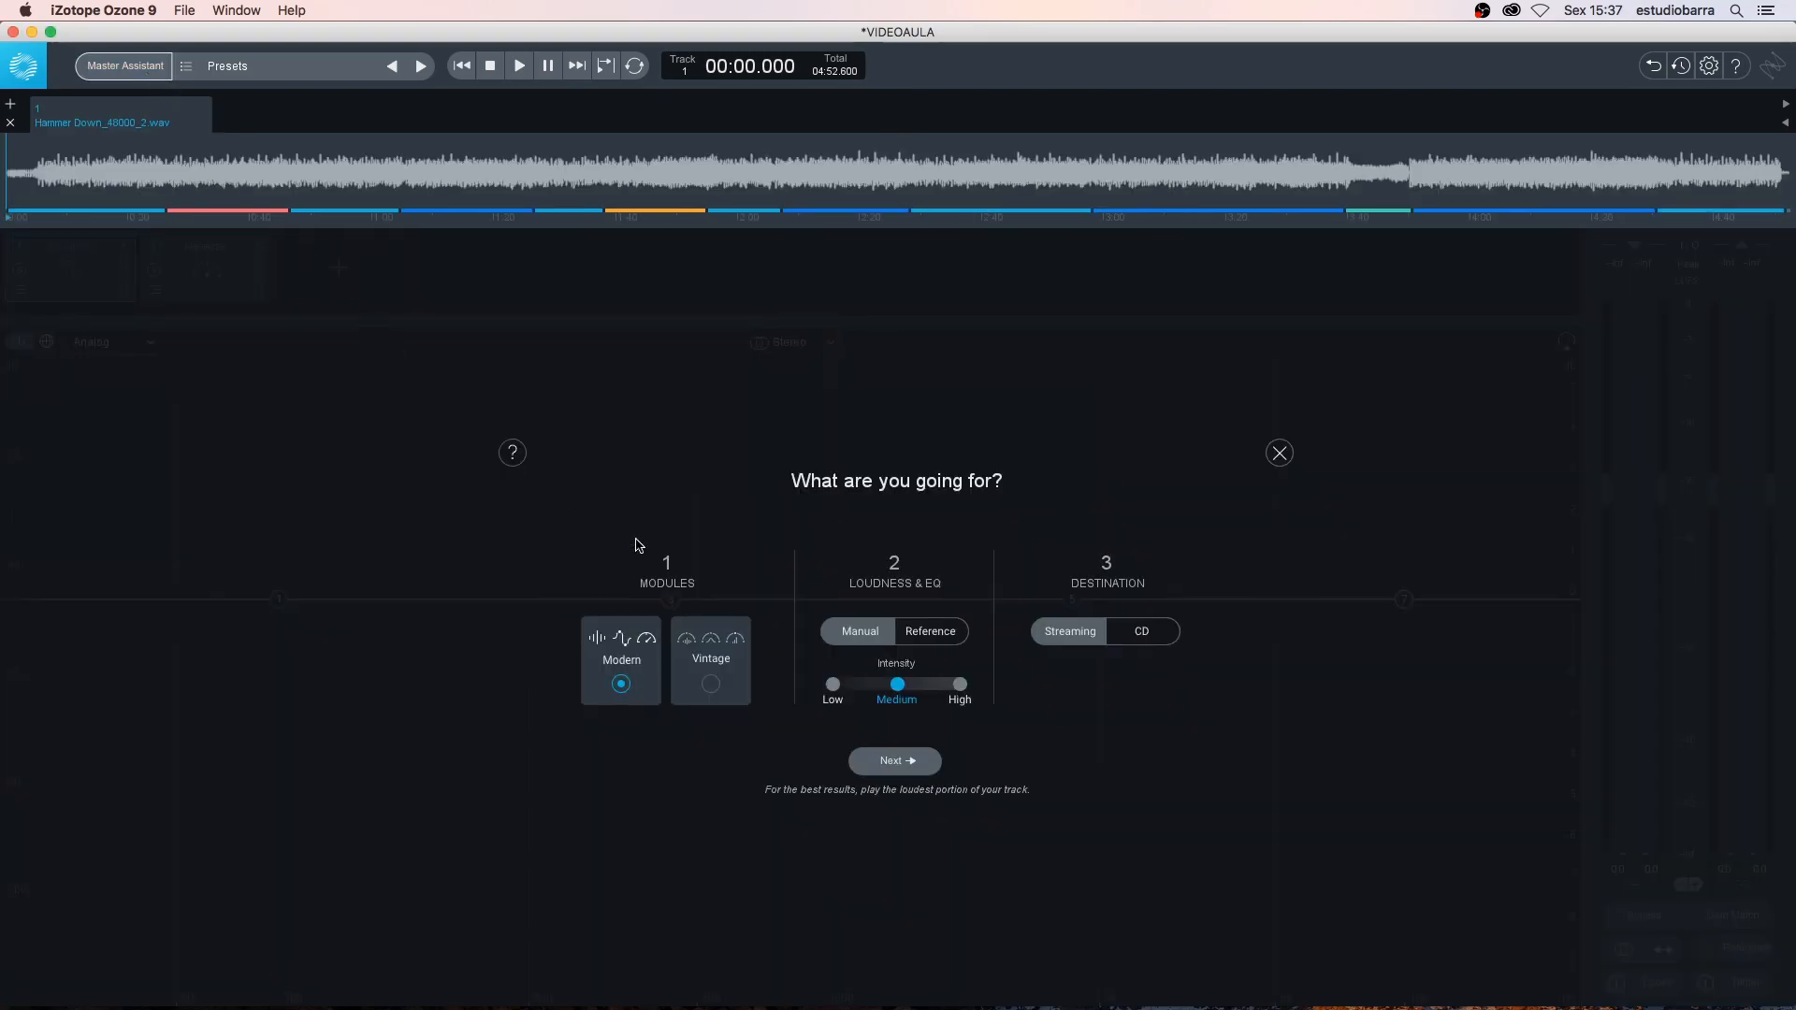
pyautogui.click(713, 686)
pyautogui.click(1140, 640)
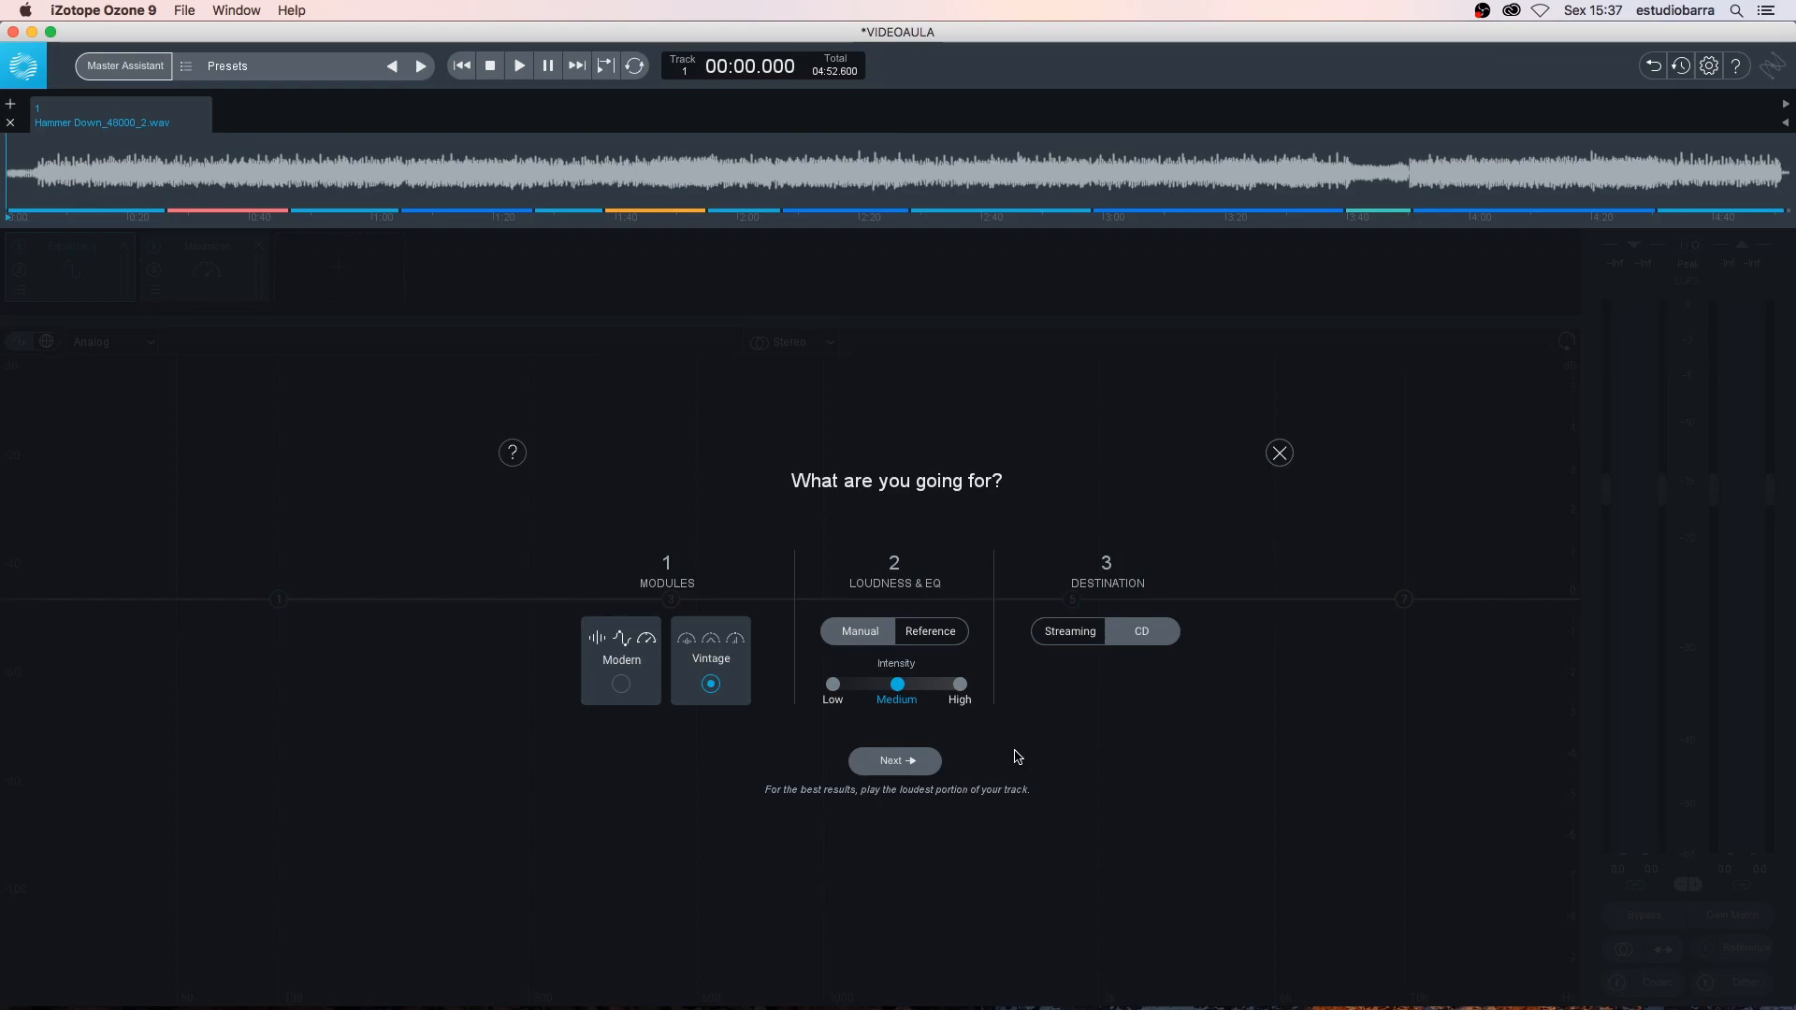
pyautogui.click(952, 642)
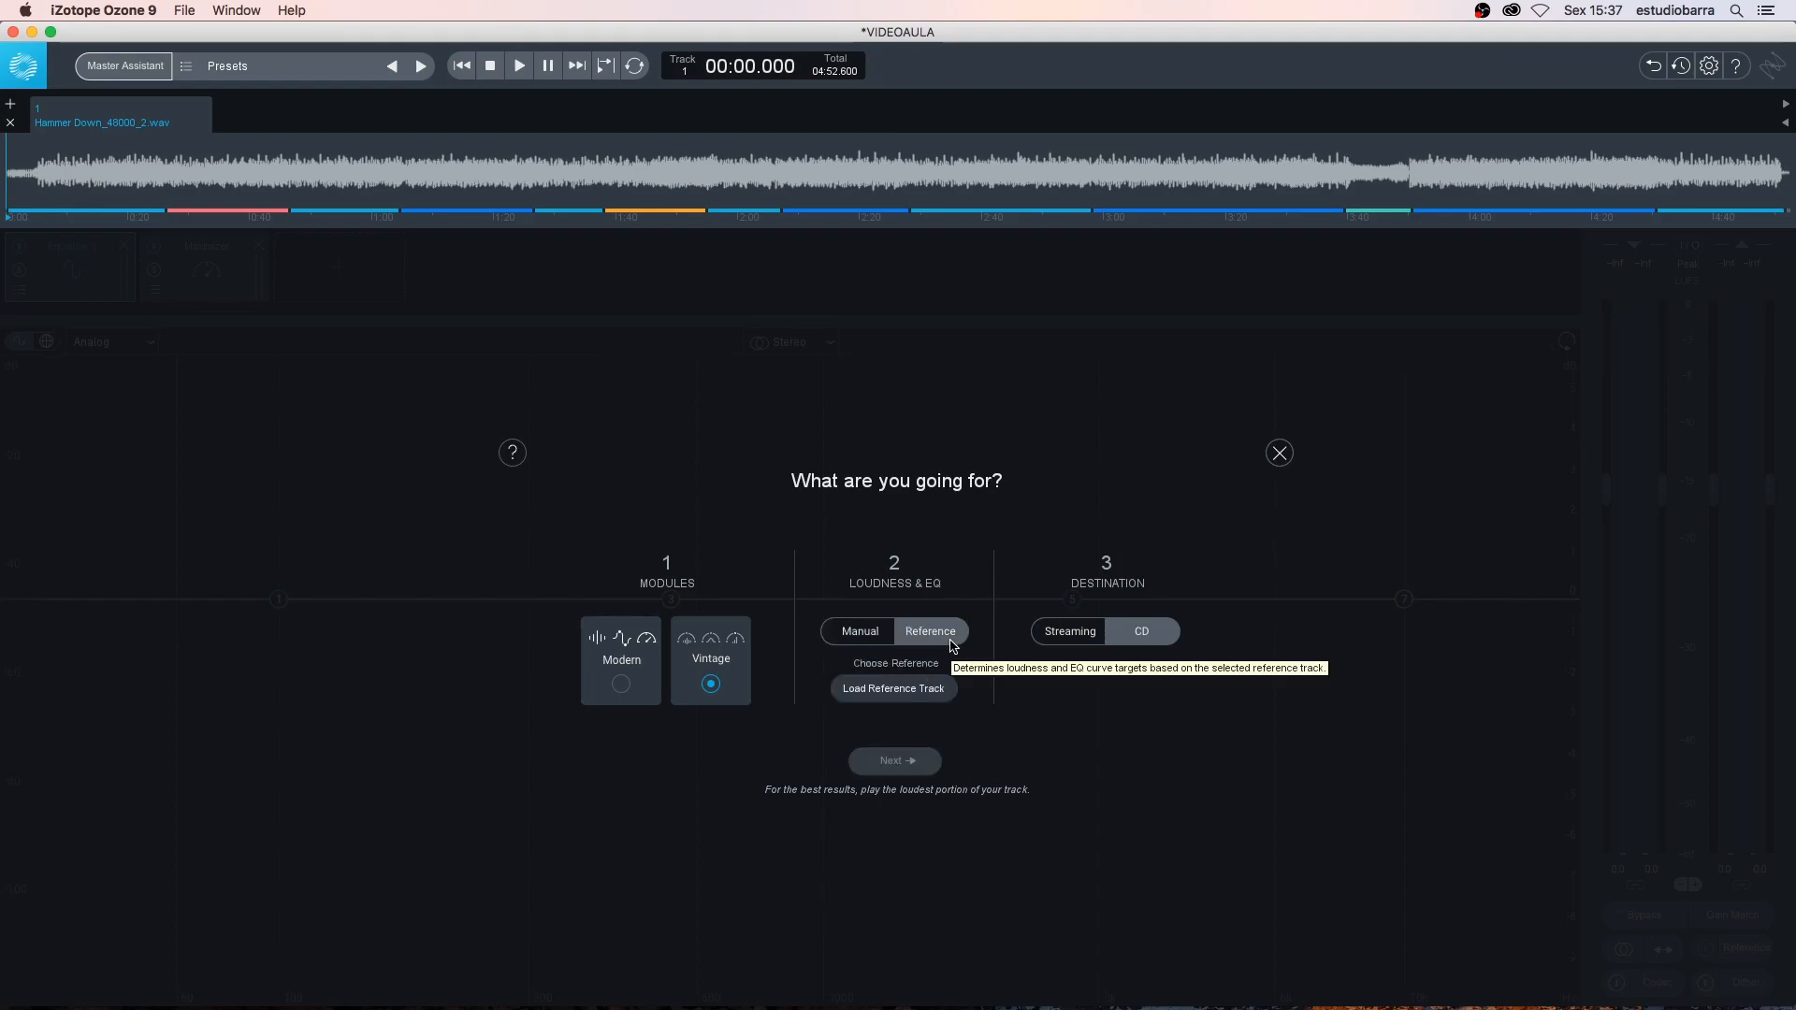
pyautogui.click(887, 699)
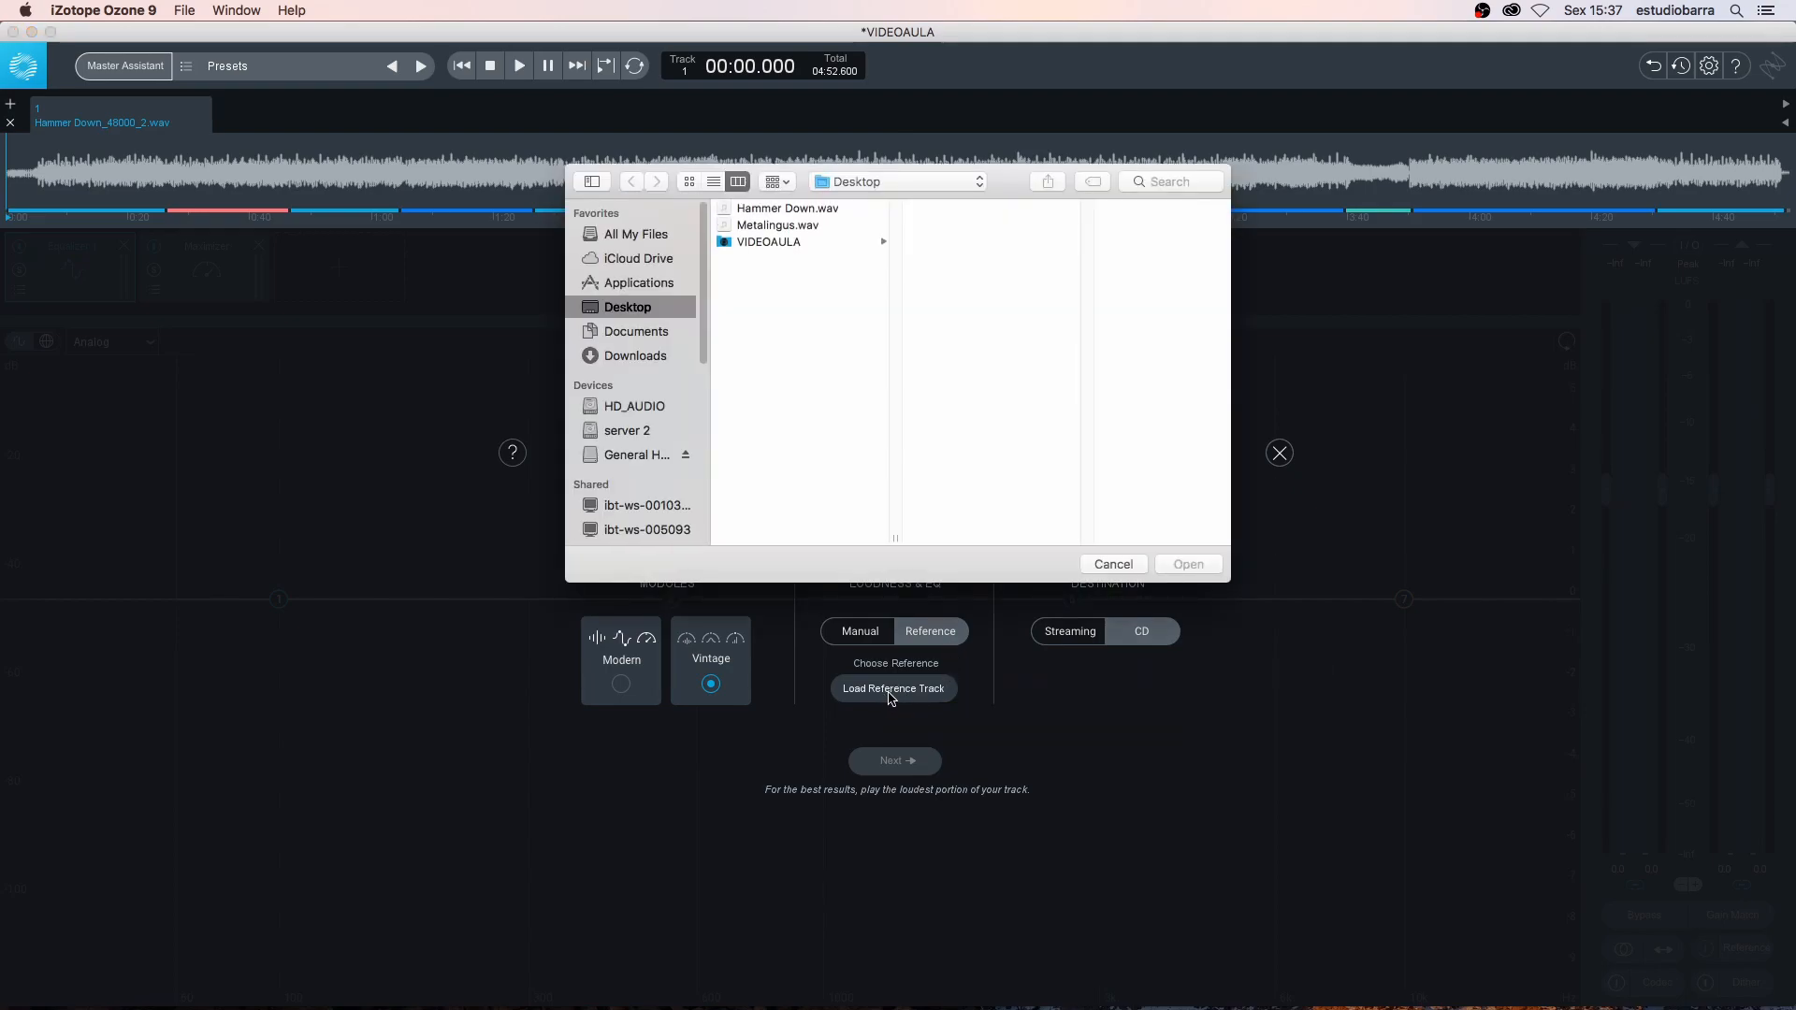
pyautogui.click(804, 225)
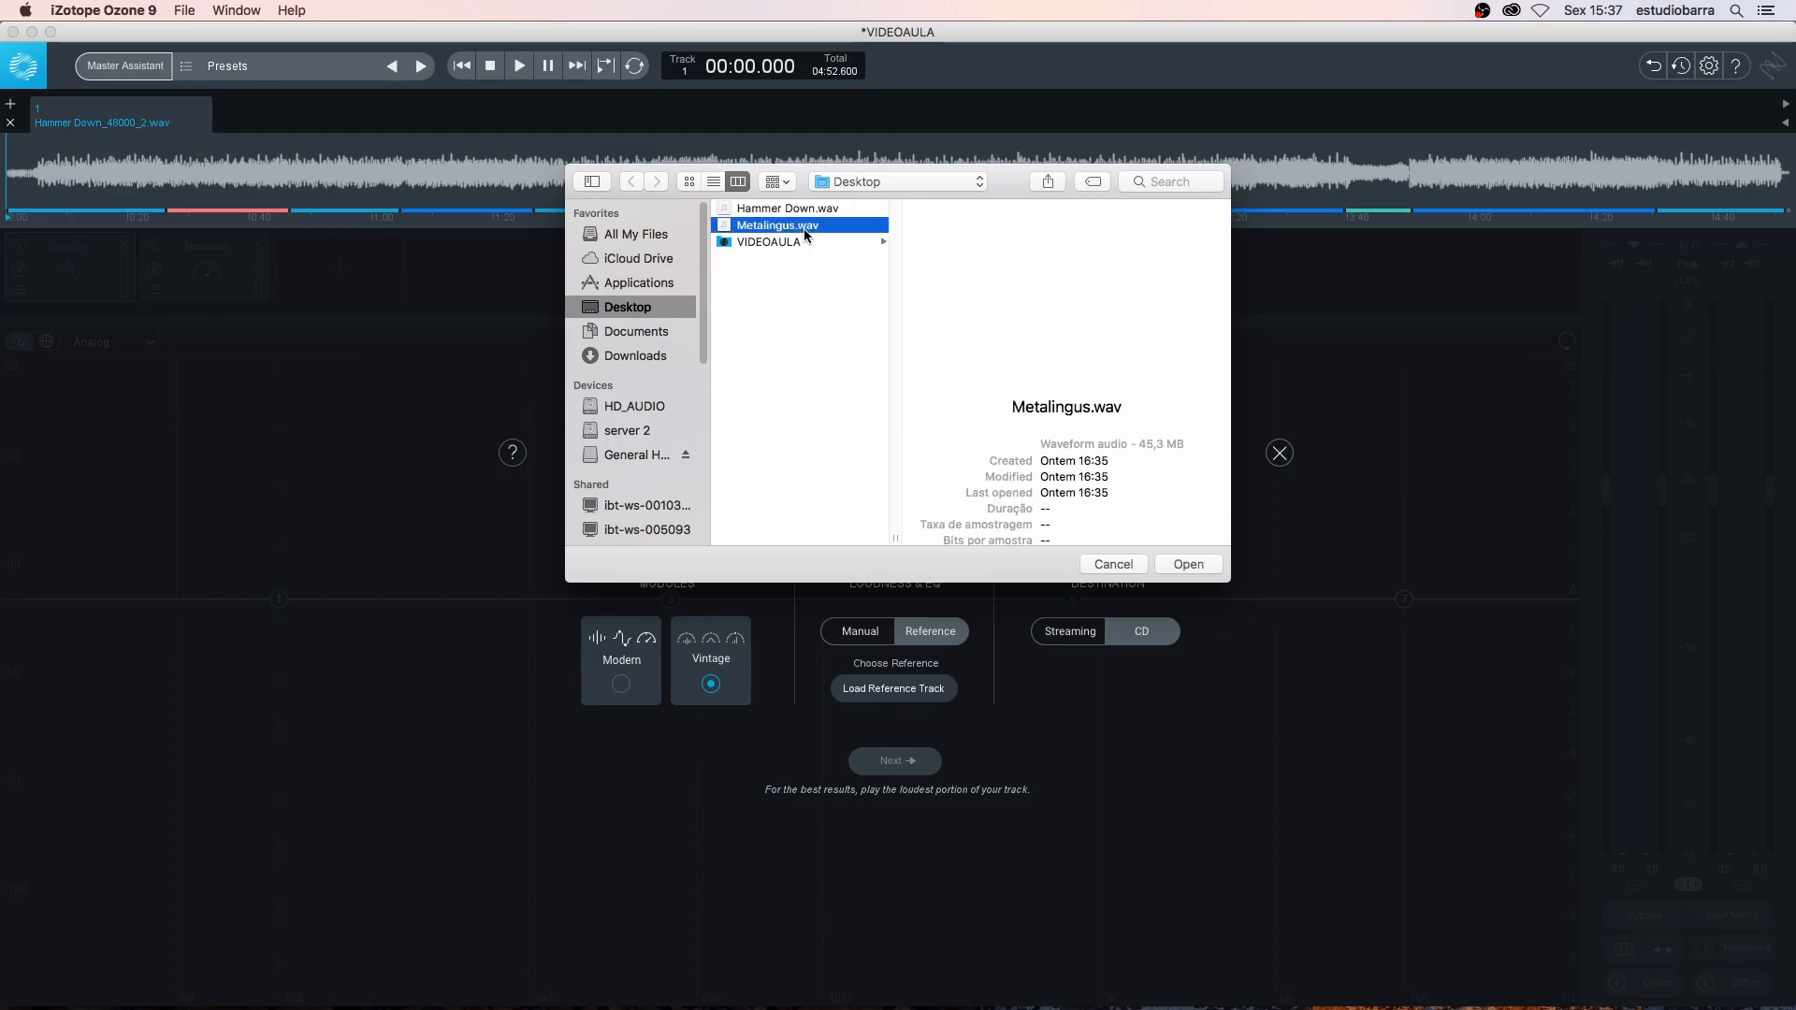
pyautogui.click(1184, 565)
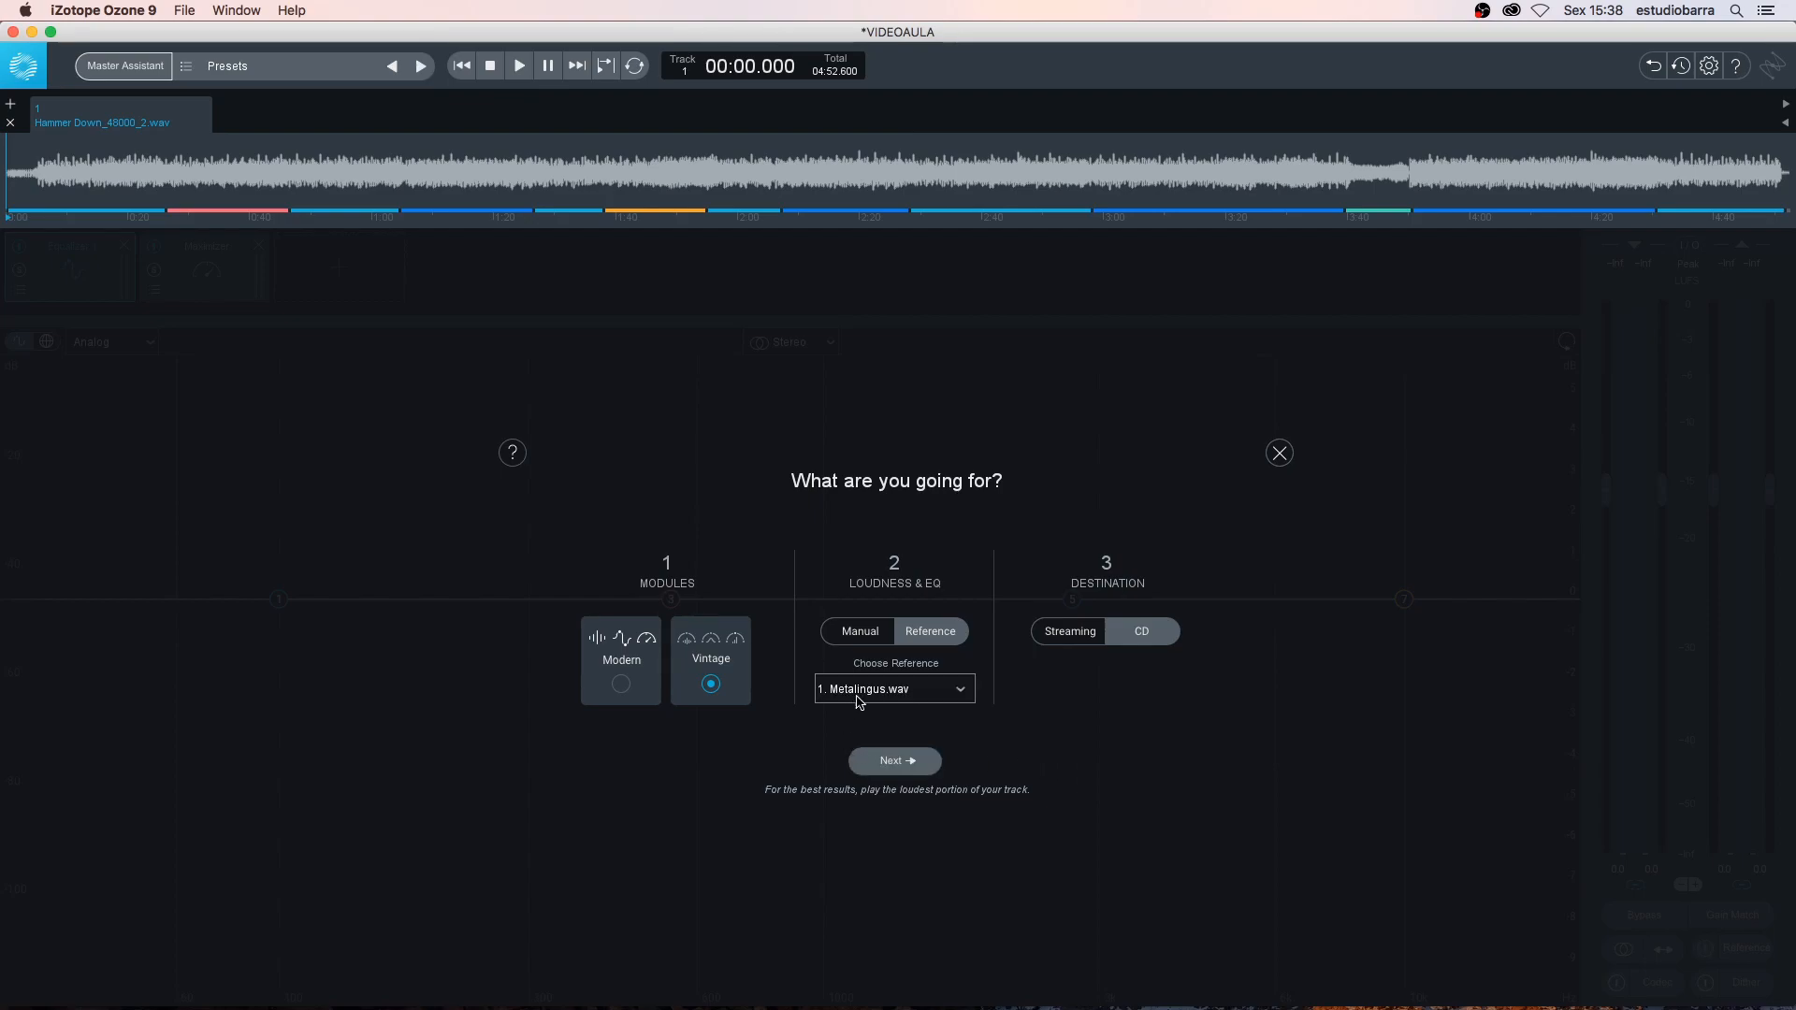
pyautogui.click(858, 701)
pyautogui.click(860, 697)
# Run the Master Assistant analysis while playing the track from about 1:46, and accept its result
pyautogui.click(655, 148)
pyautogui.click(903, 771)
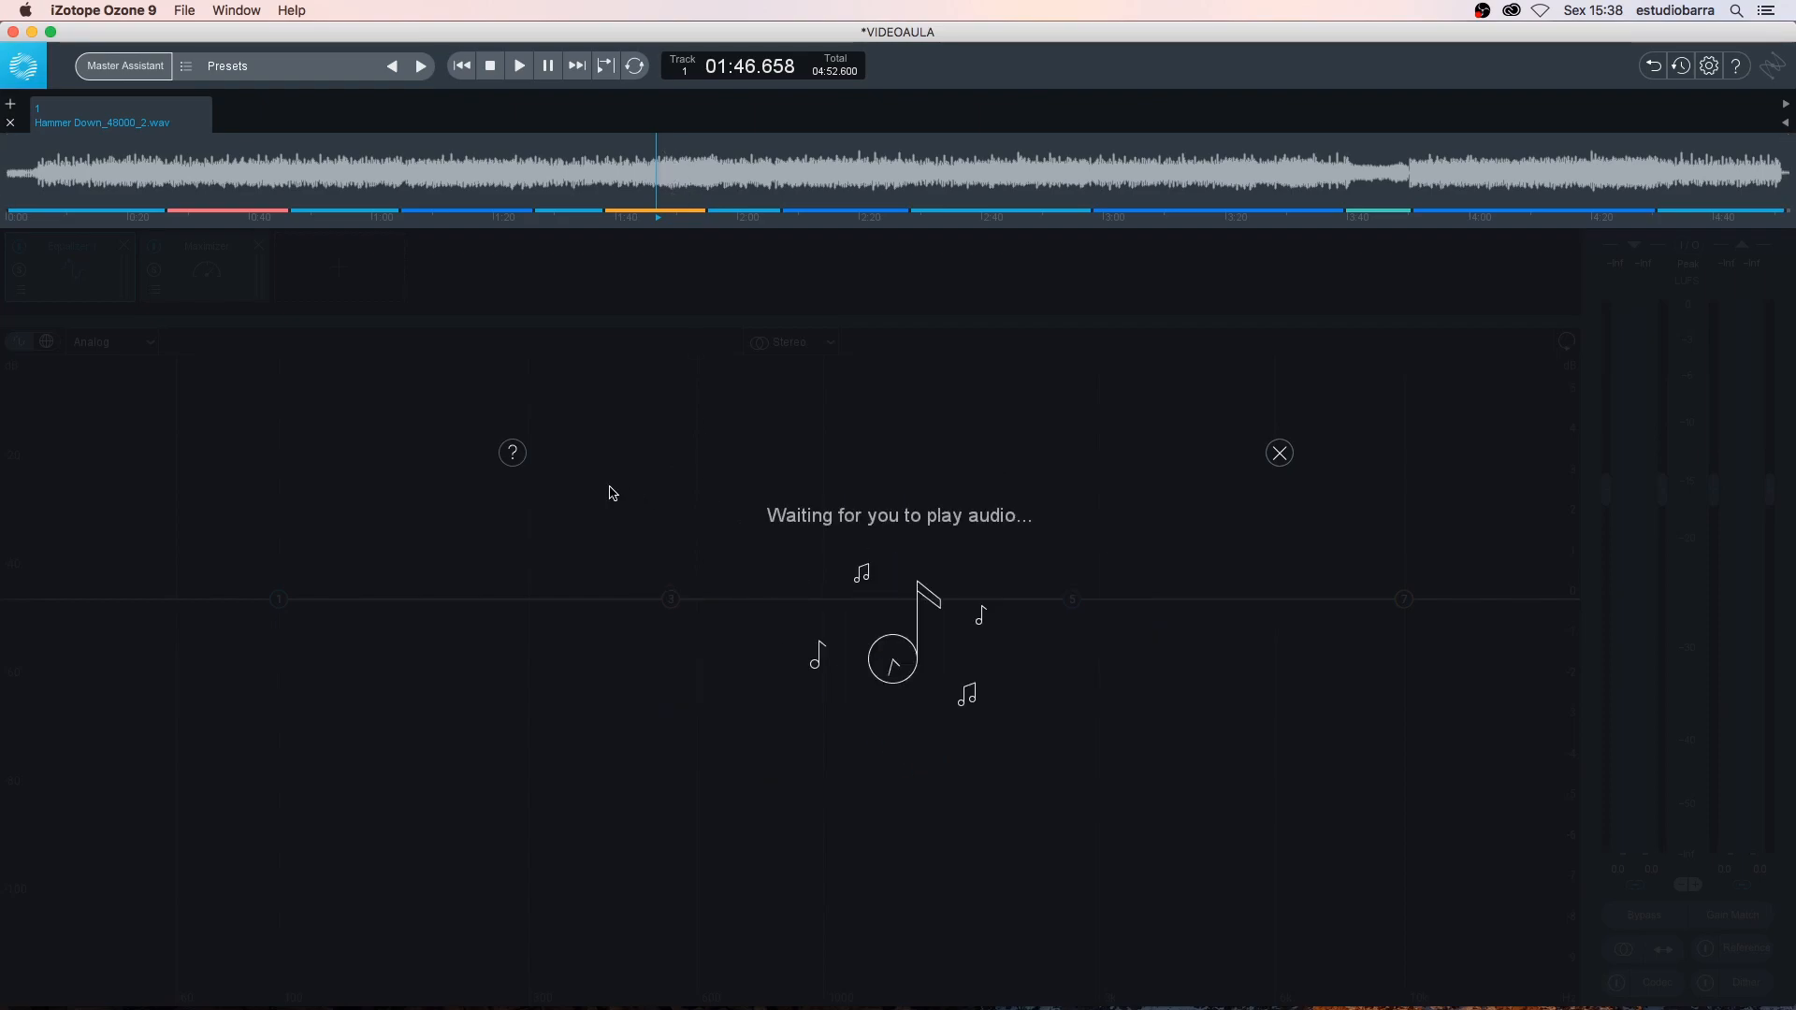
pyautogui.press('space')
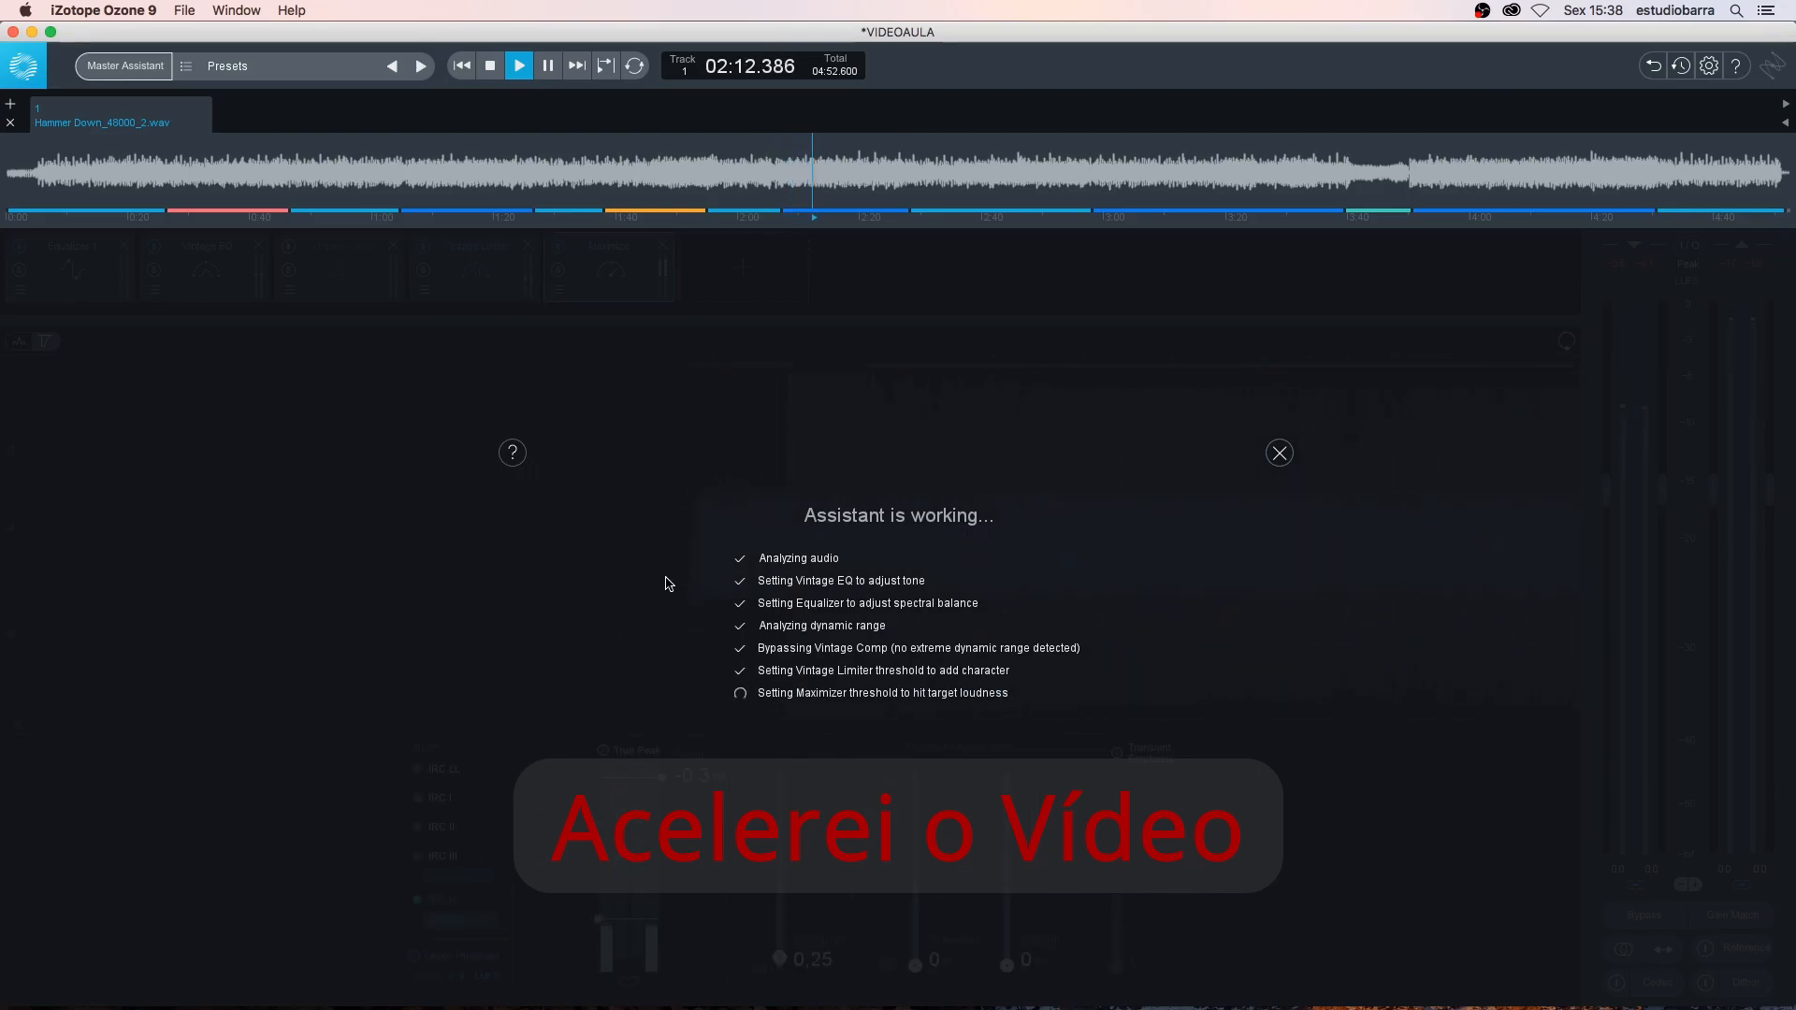
pyautogui.click(871, 741)
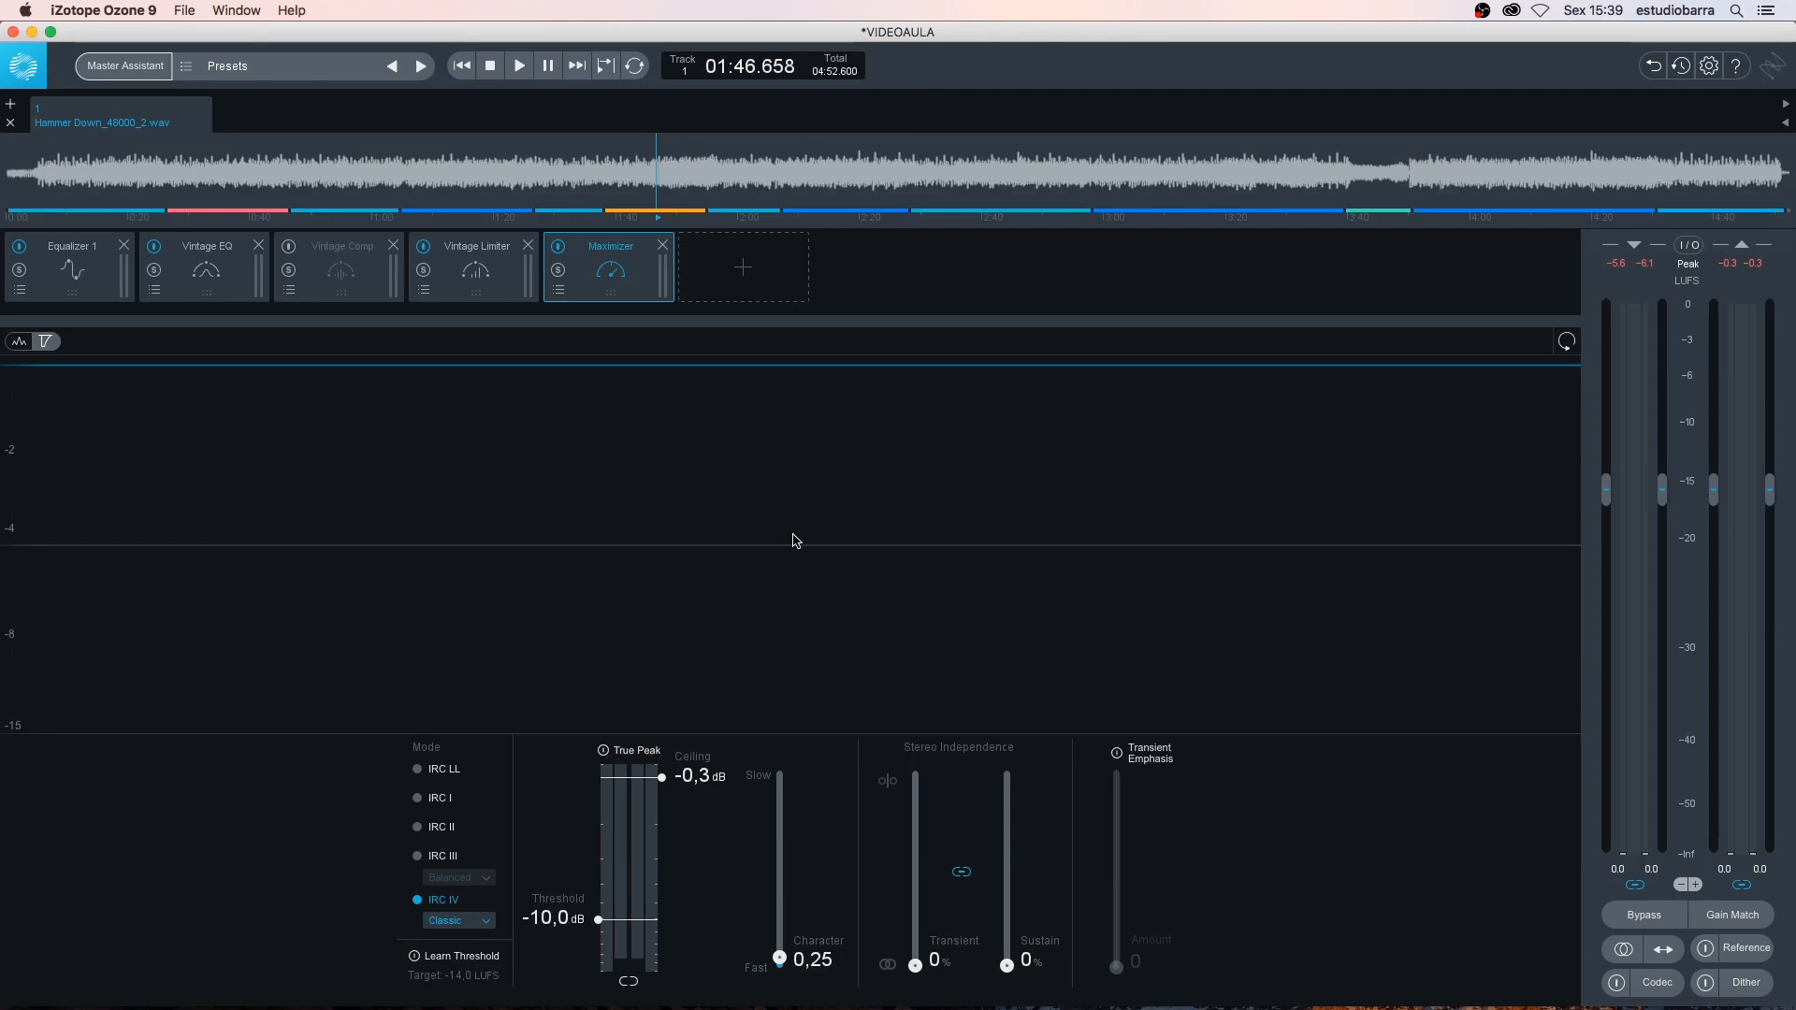
# Inspect the low shelf band 1 and high shelf band 8 that the assistant set in Equalizer 1
pyautogui.click(72, 273)
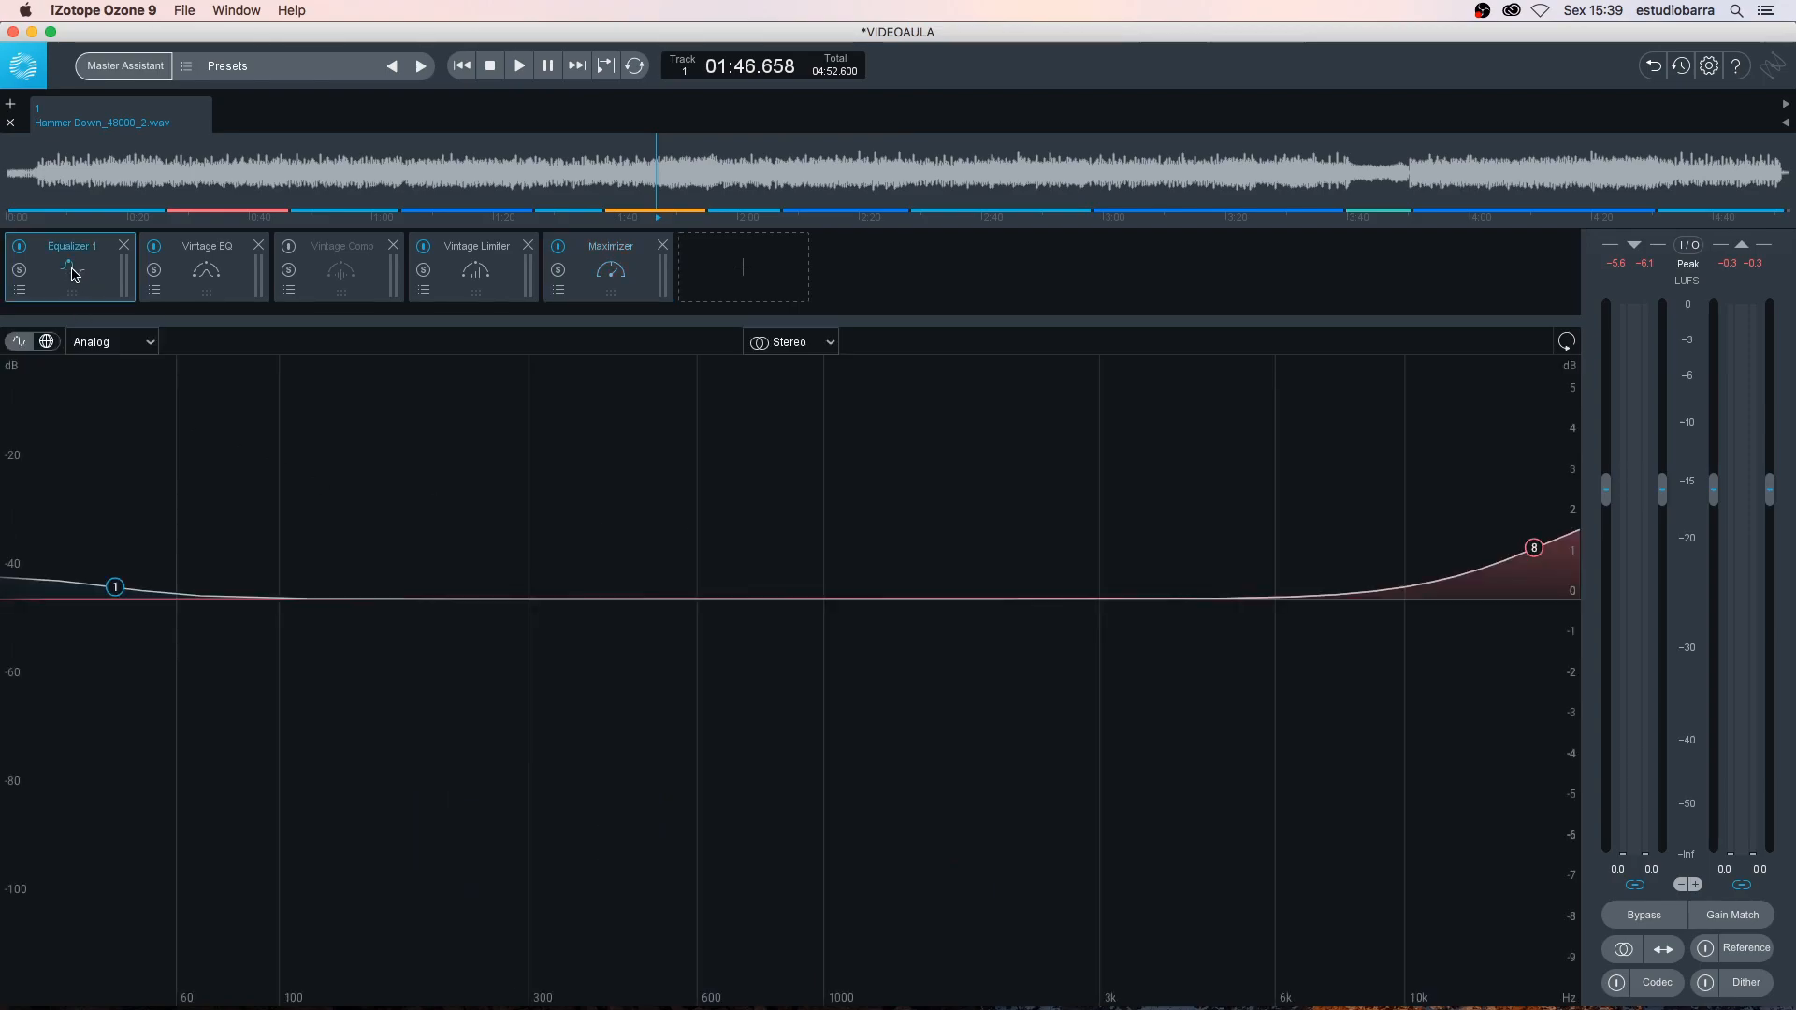
pyautogui.click(117, 591)
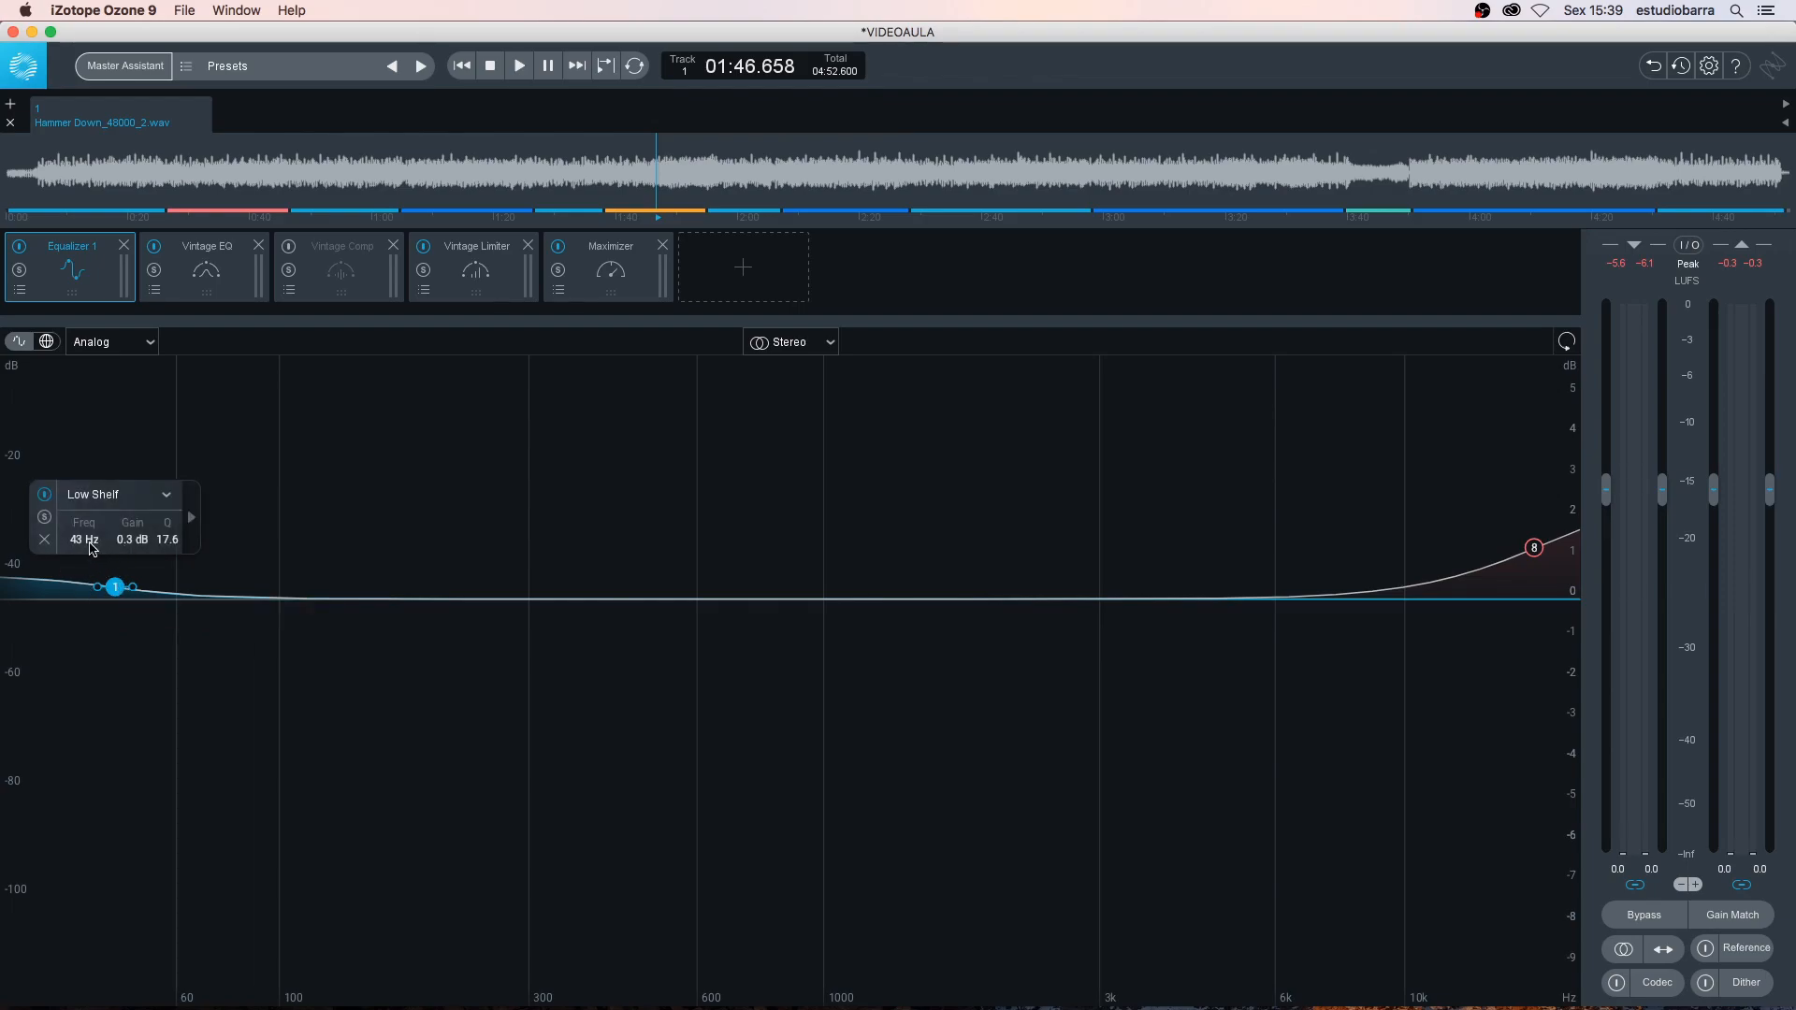
pyautogui.click(1534, 549)
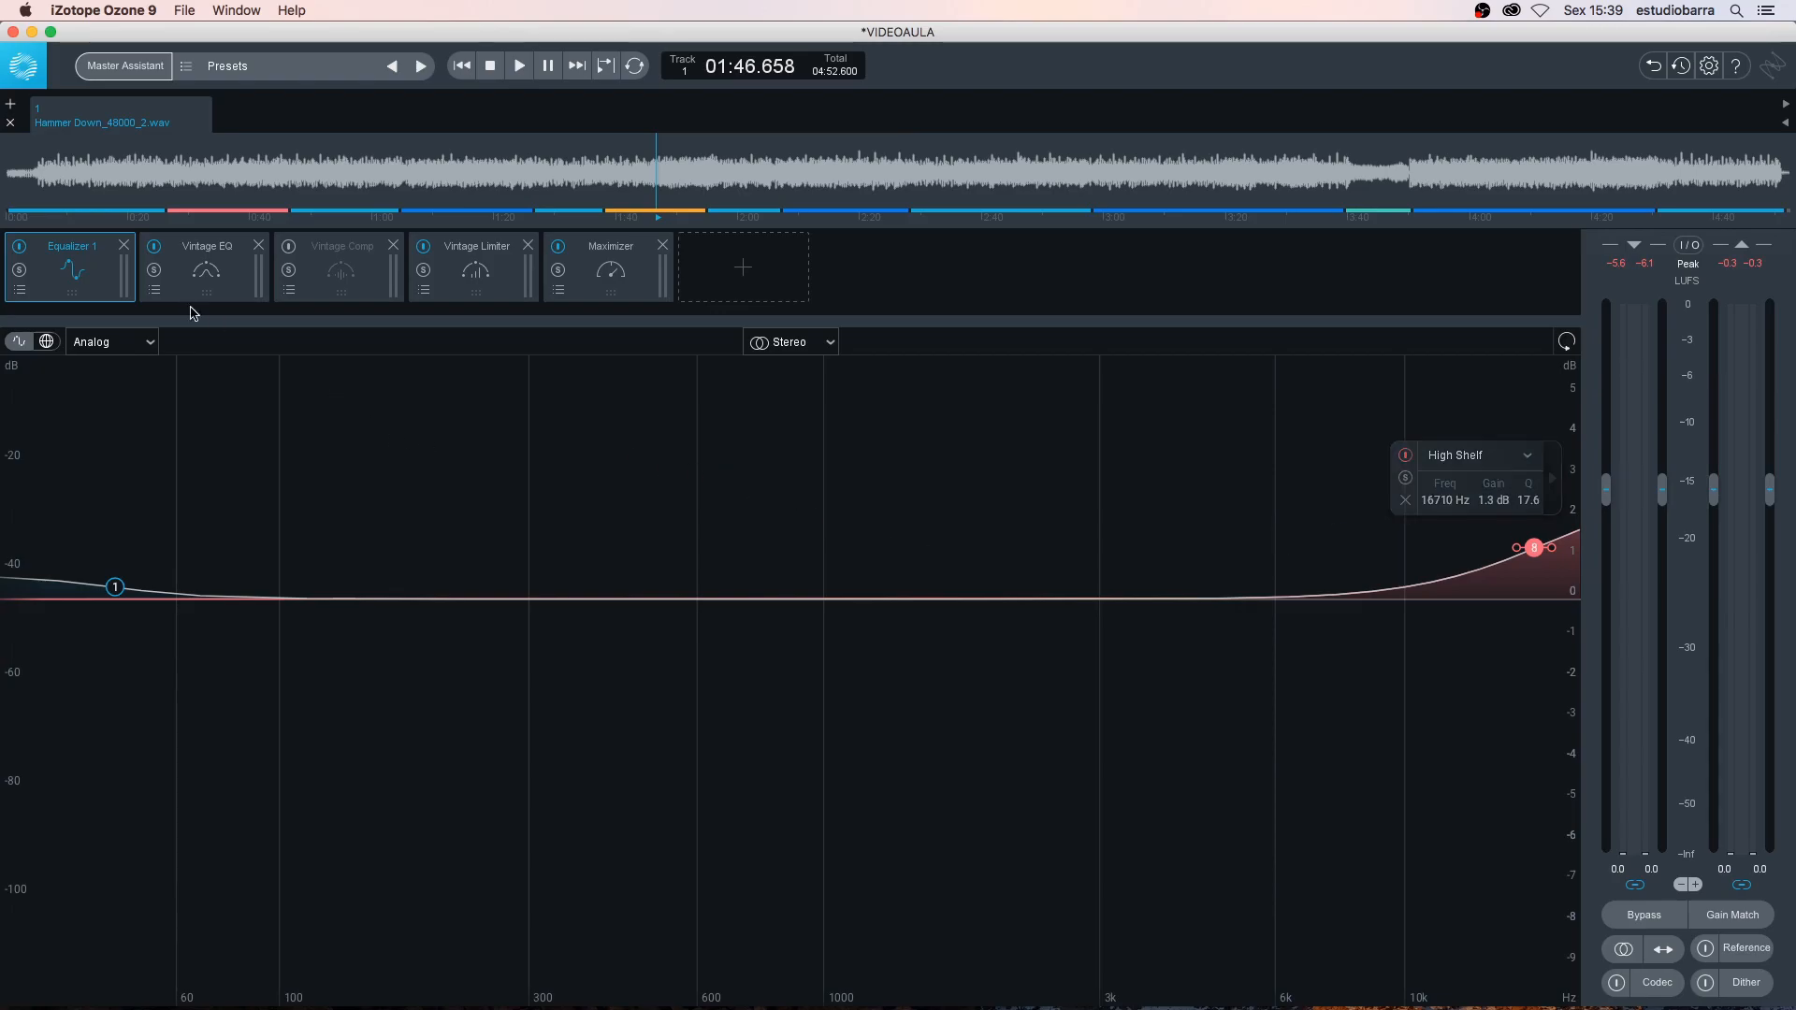
# Review the Vintage EQ settings and the bypassed Vintage Comp, toggling the compressor on and back to bypass
pyautogui.click(215, 273)
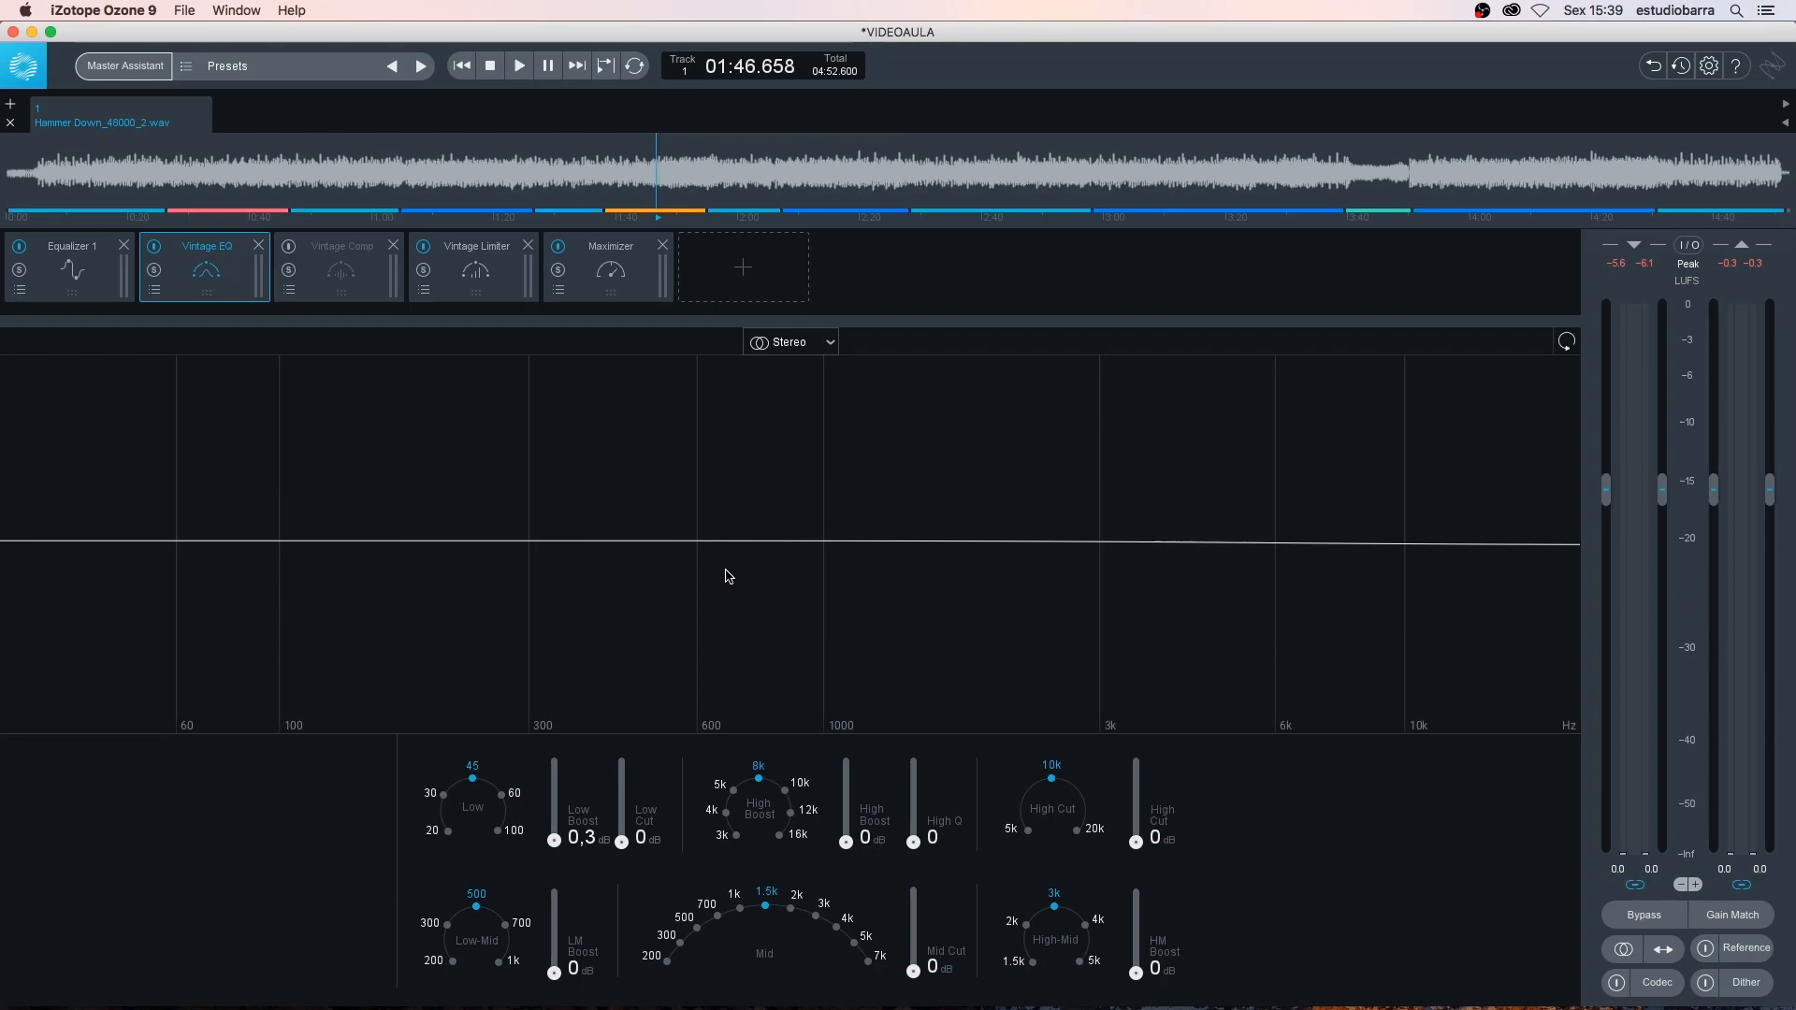
pyautogui.click(357, 271)
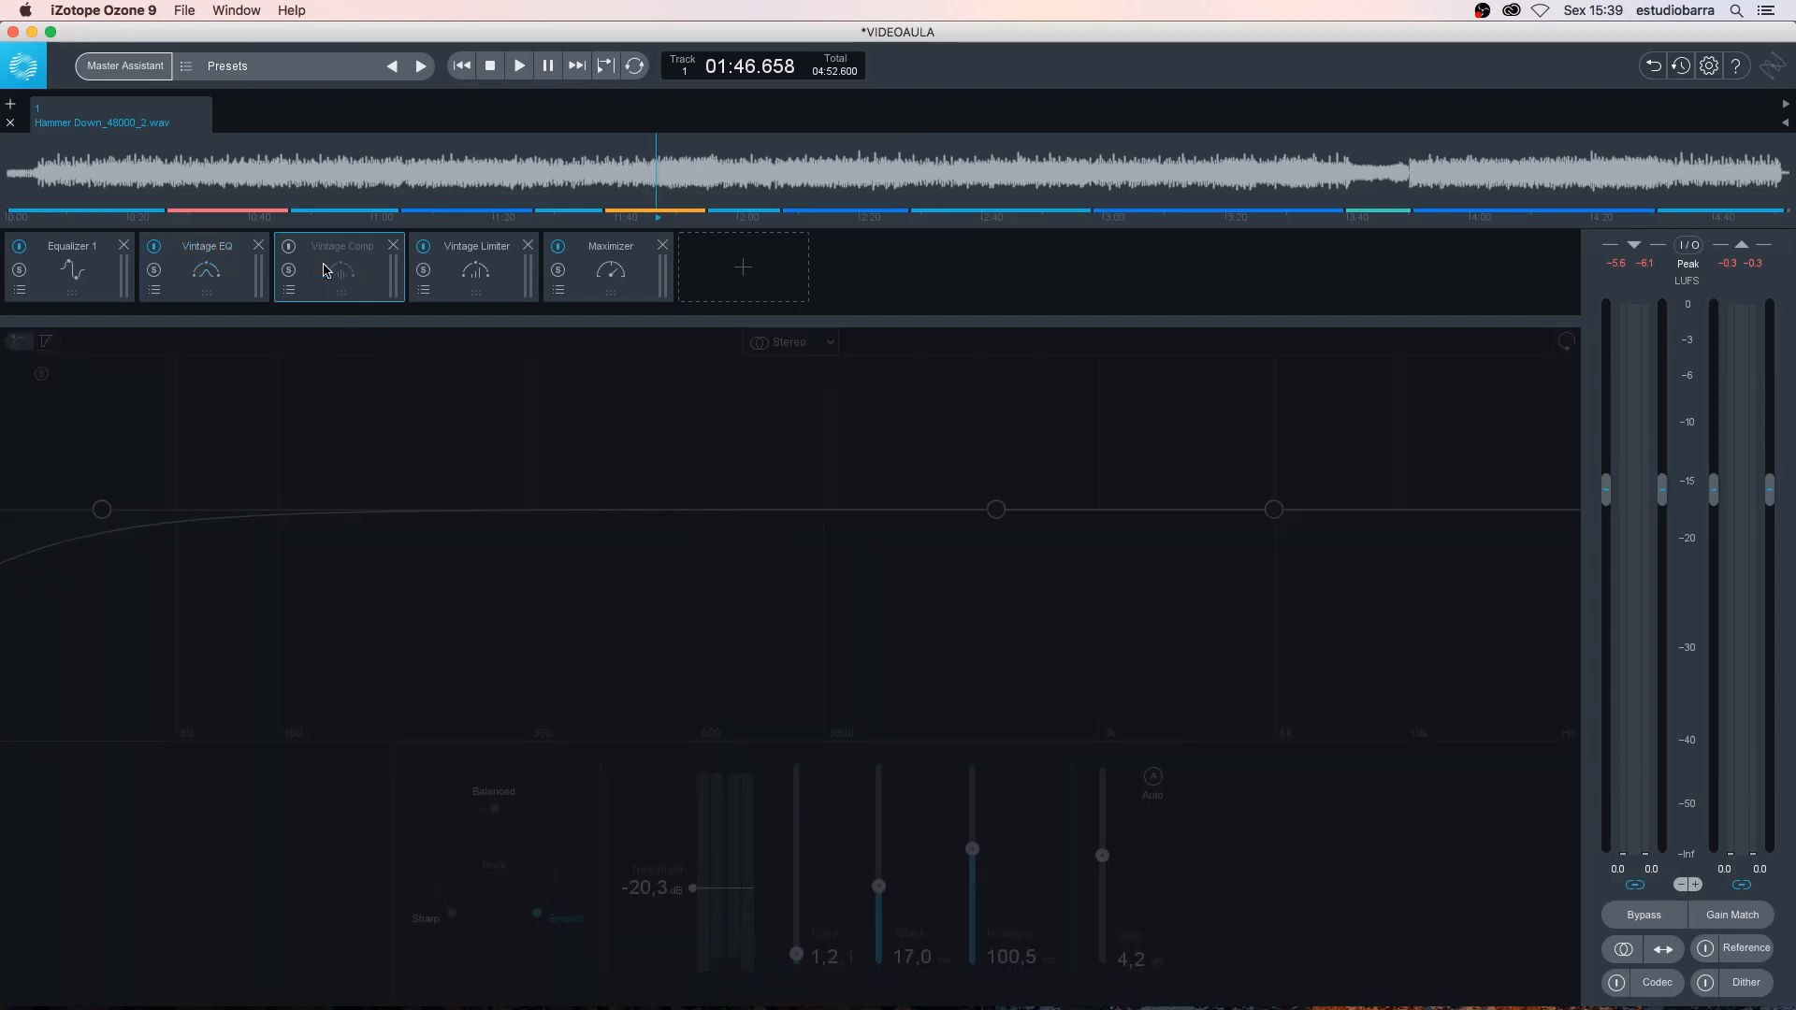
pyautogui.click(290, 248)
pyautogui.click(290, 249)
pyautogui.click(290, 249)
pyautogui.click(290, 249)
# Compare the threshold and ceiling settings of the Vintage Limiter and the Maximizer
pyautogui.click(479, 292)
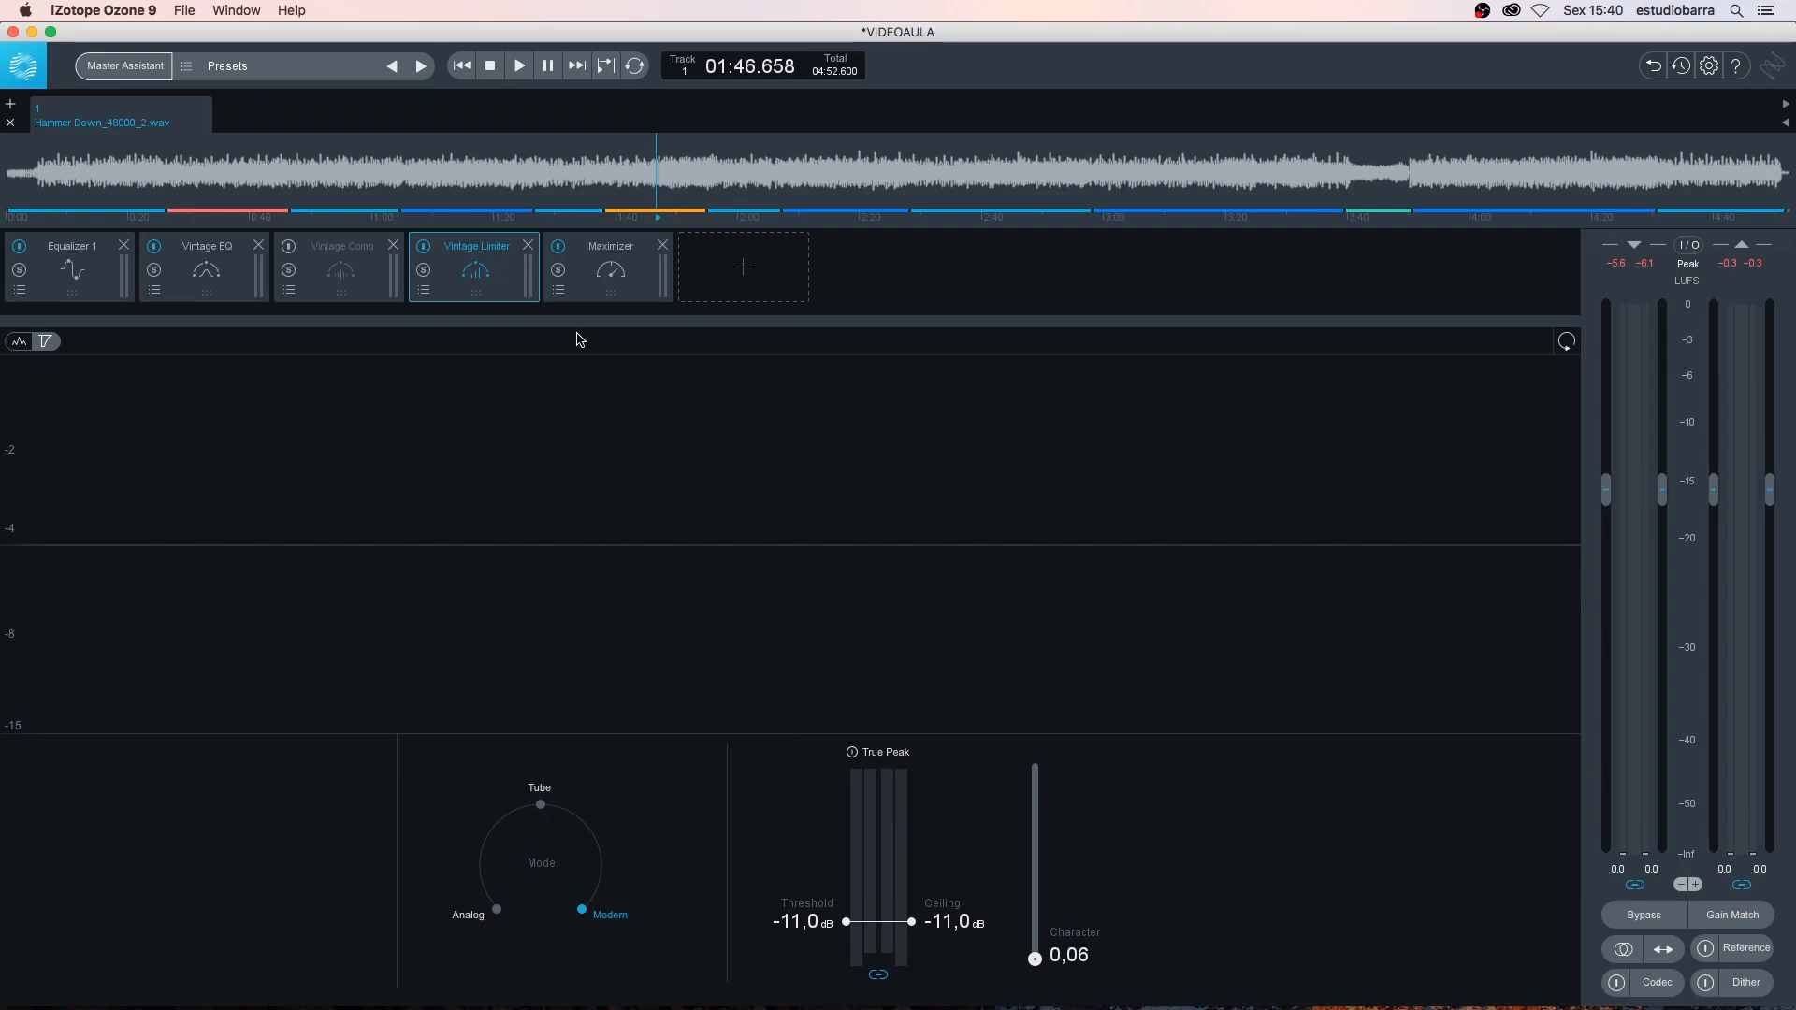
pyautogui.click(600, 286)
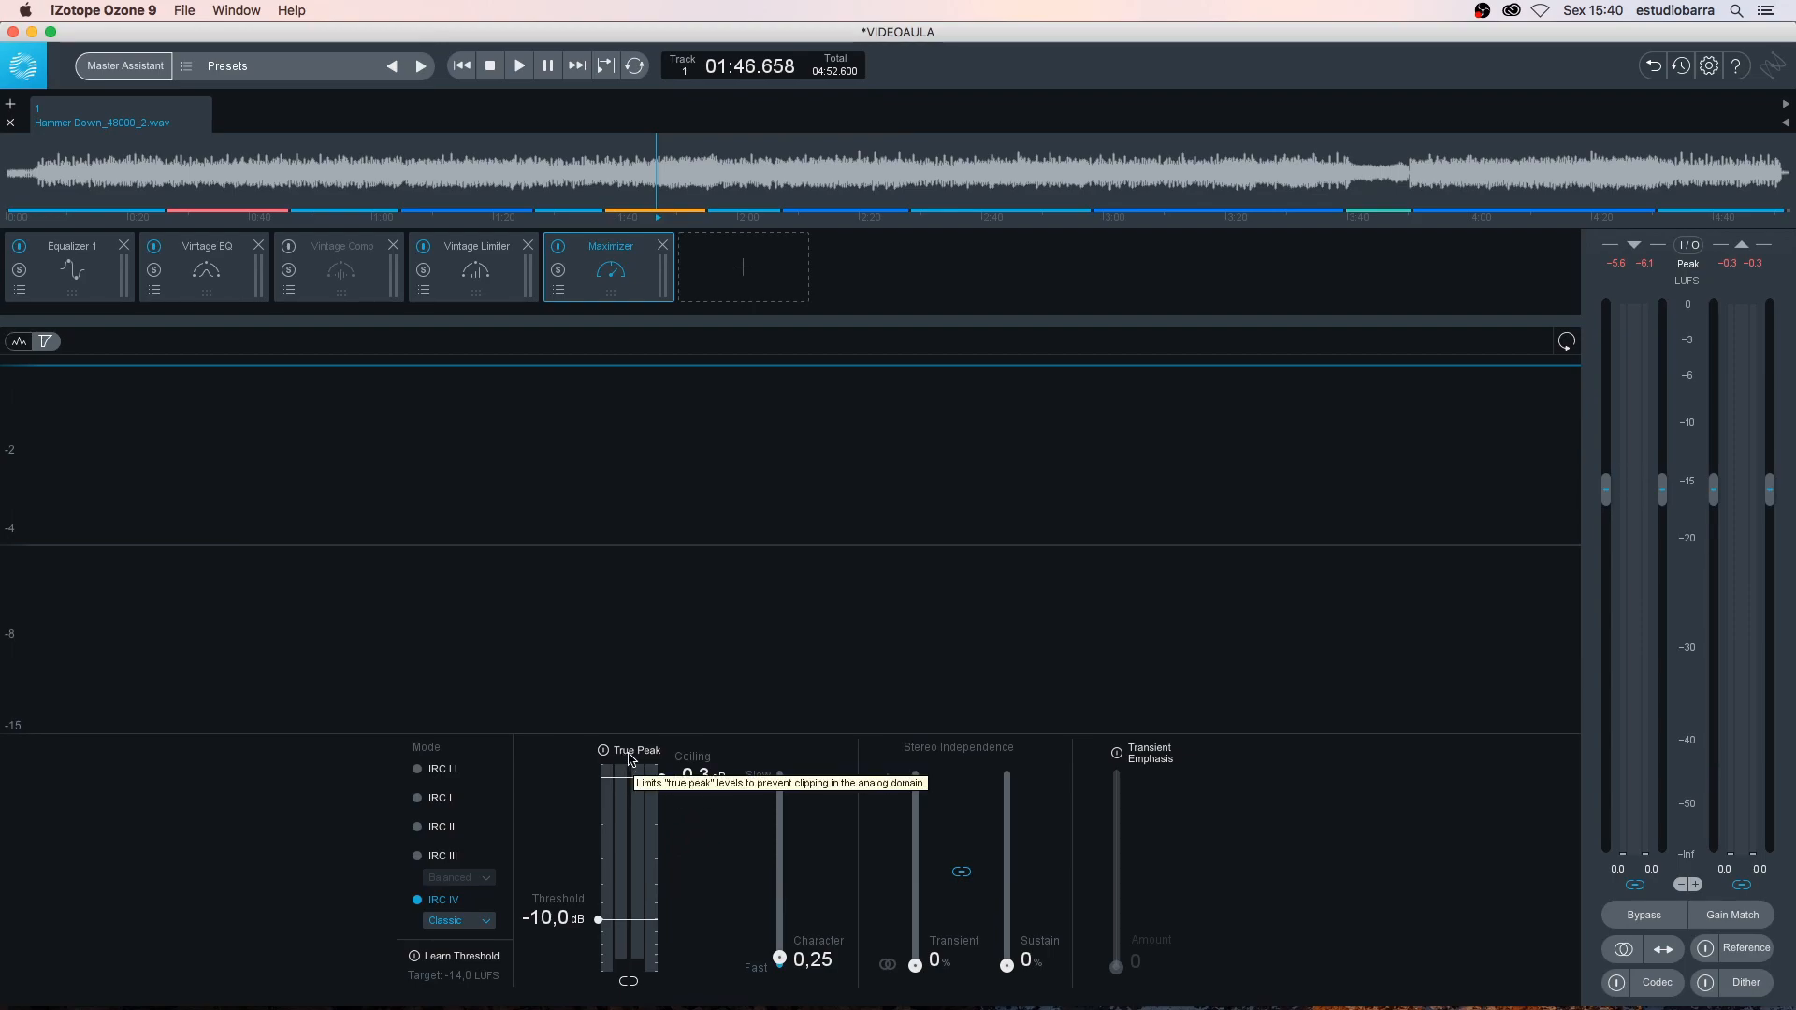
pyautogui.click(512, 286)
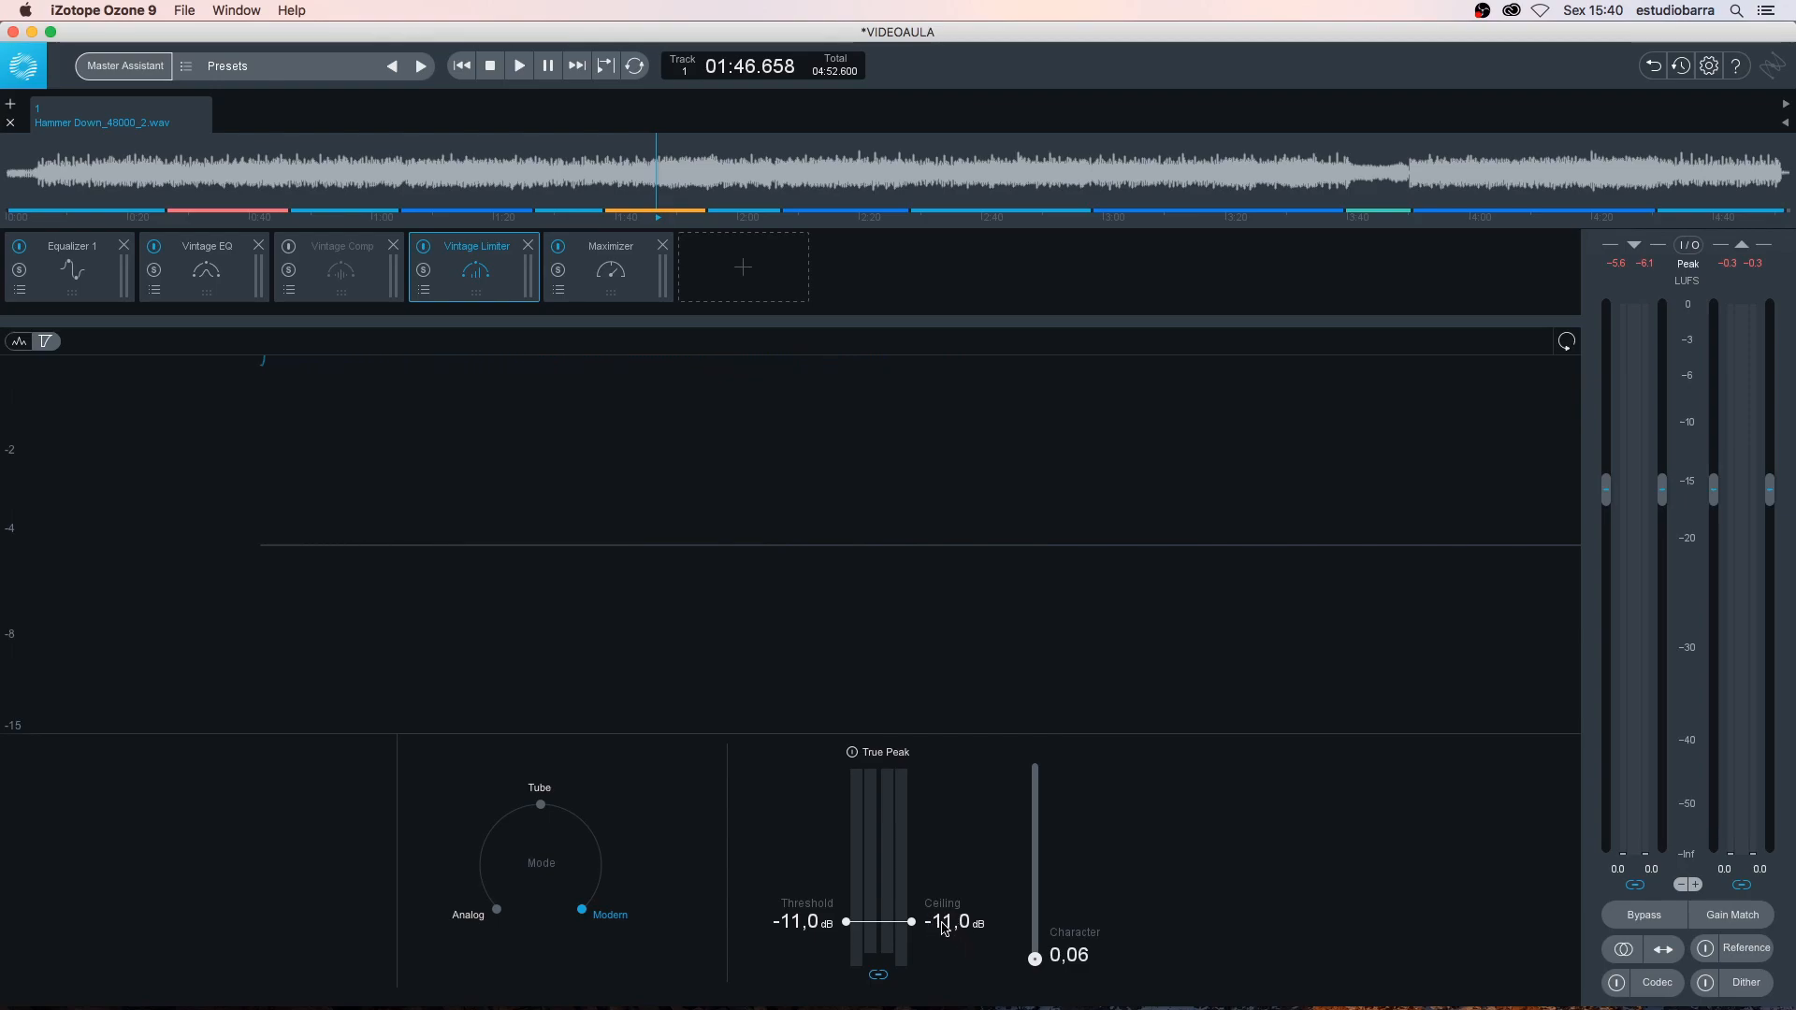
pyautogui.click(599, 274)
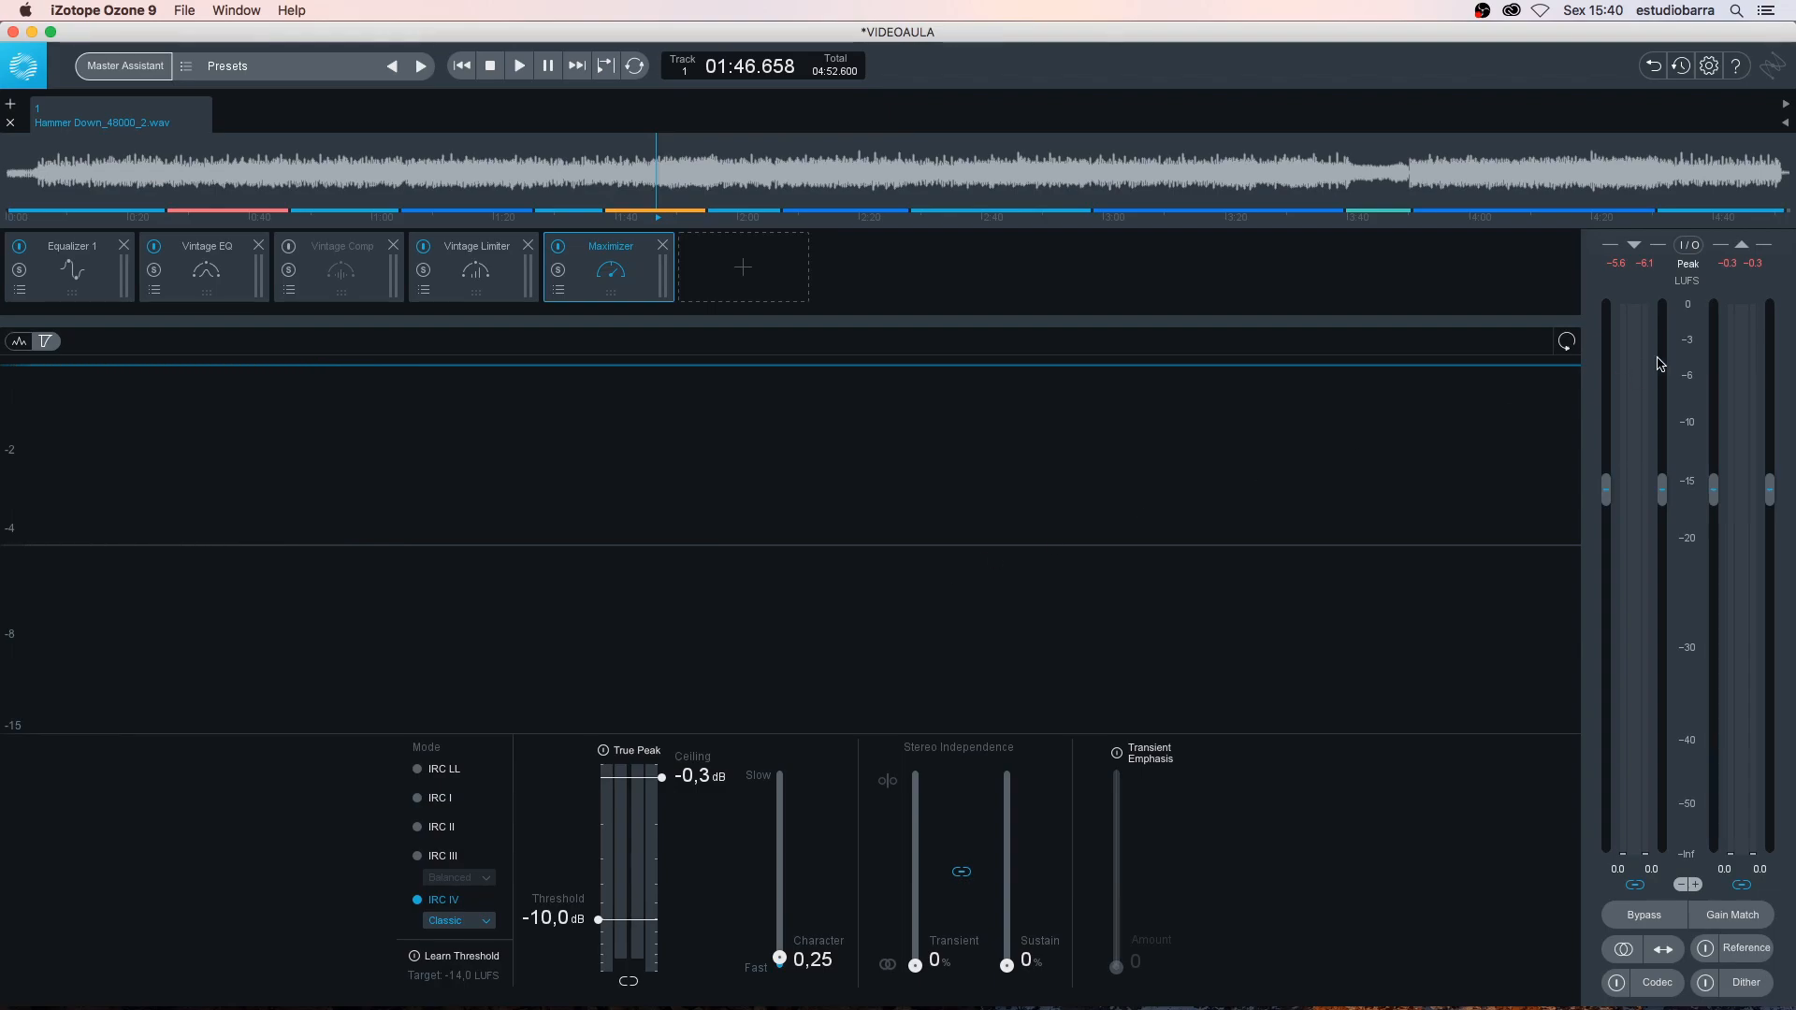
# Switch the I/O meter type to RMS + Peak and back to Integrated, and play the track from about 1:46 to check its loudness
pyautogui.click(1695, 246)
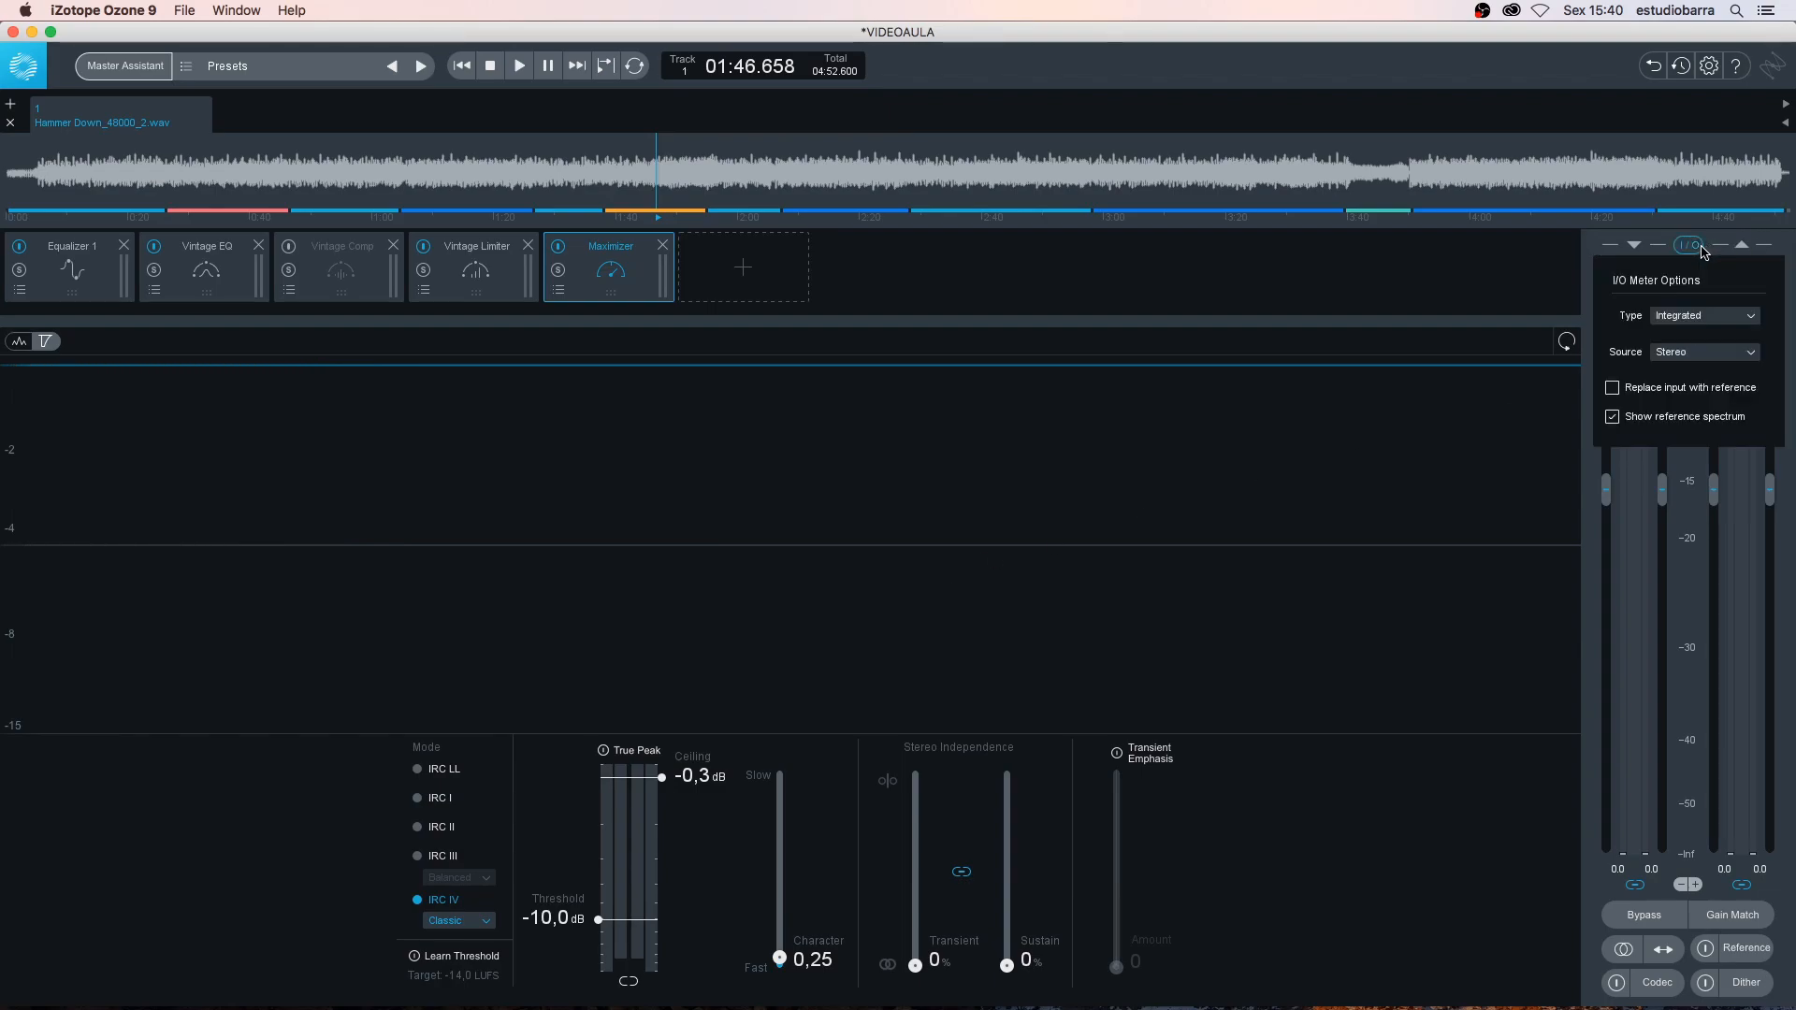
pyautogui.click(1679, 318)
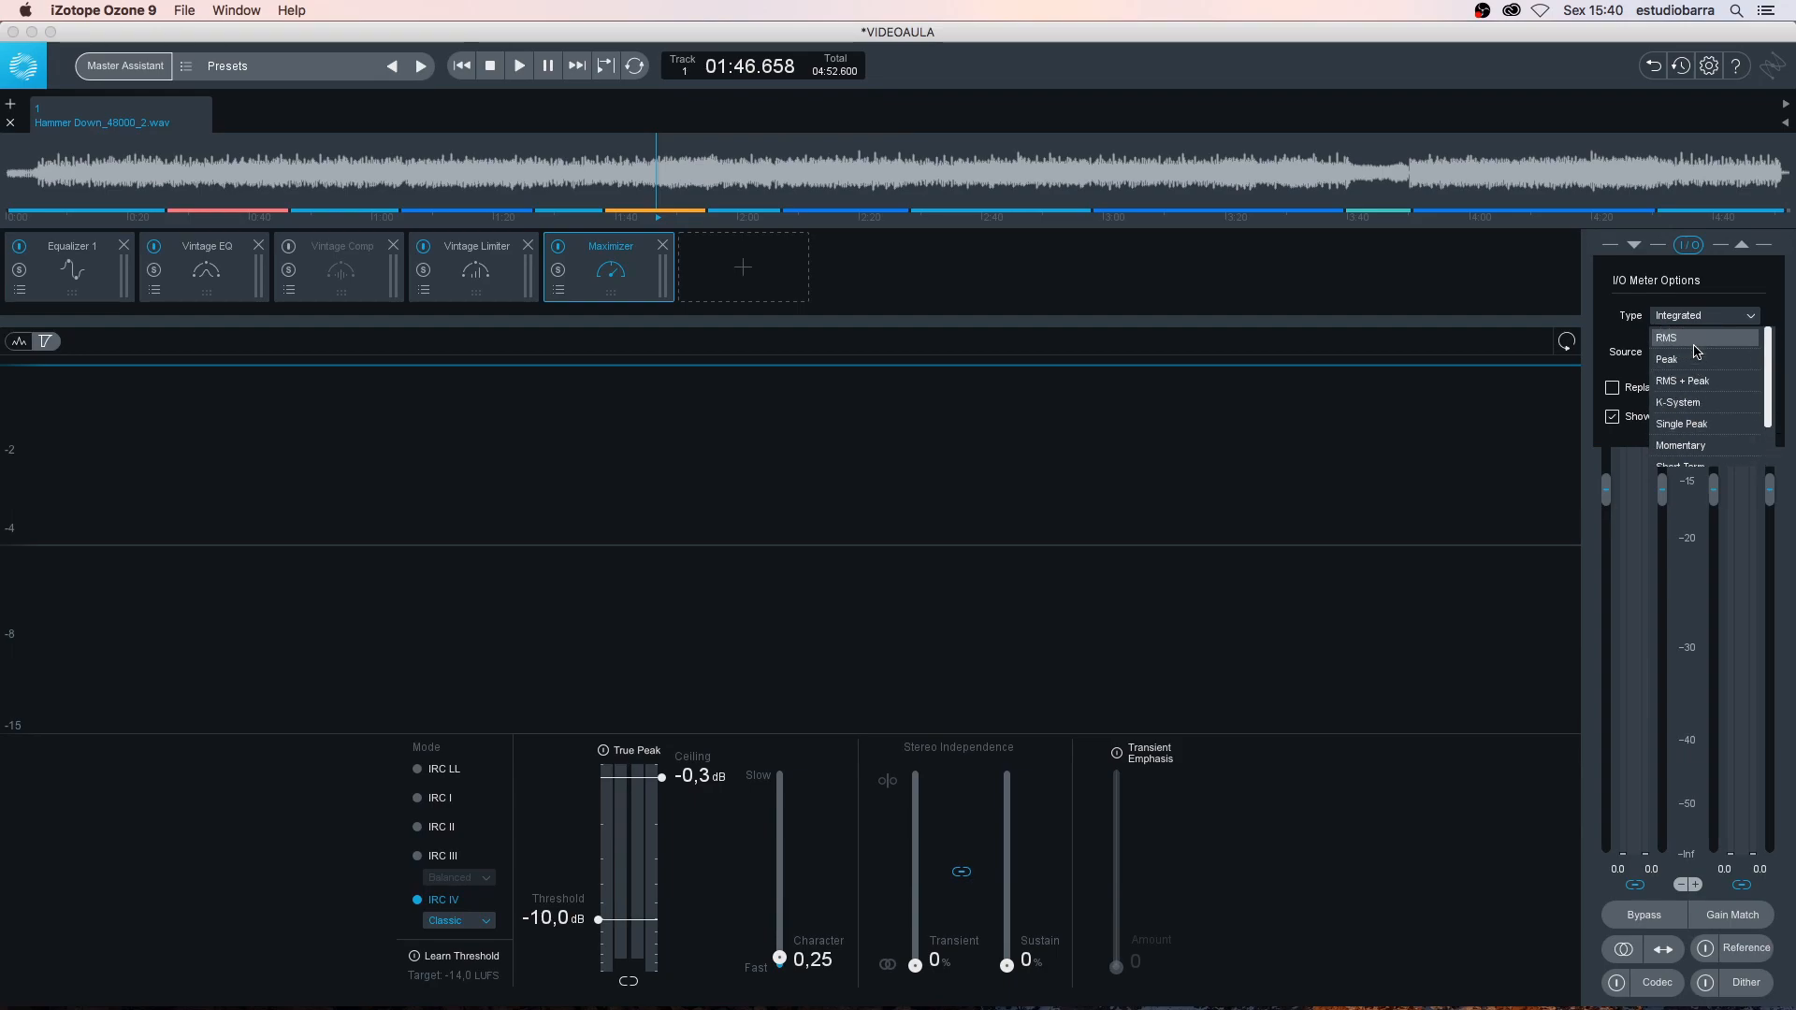
pyautogui.click(1696, 382)
pyautogui.click(1703, 318)
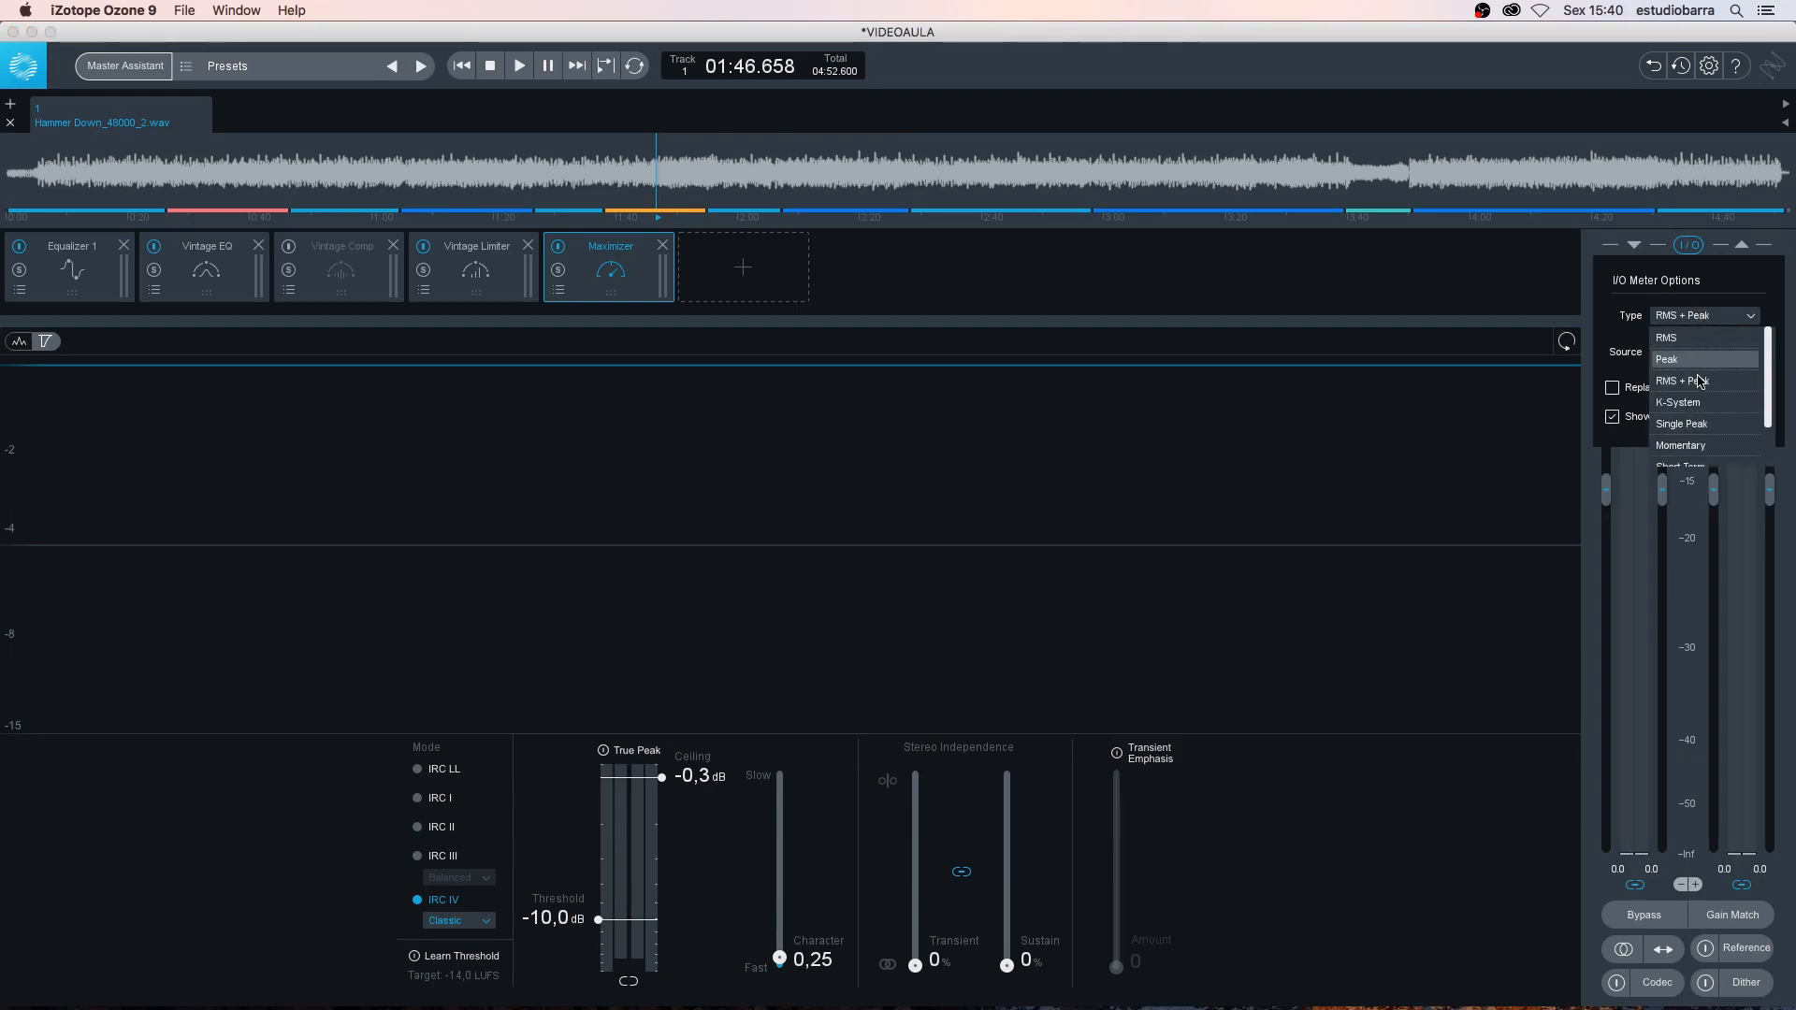
pyautogui.click(1698, 435)
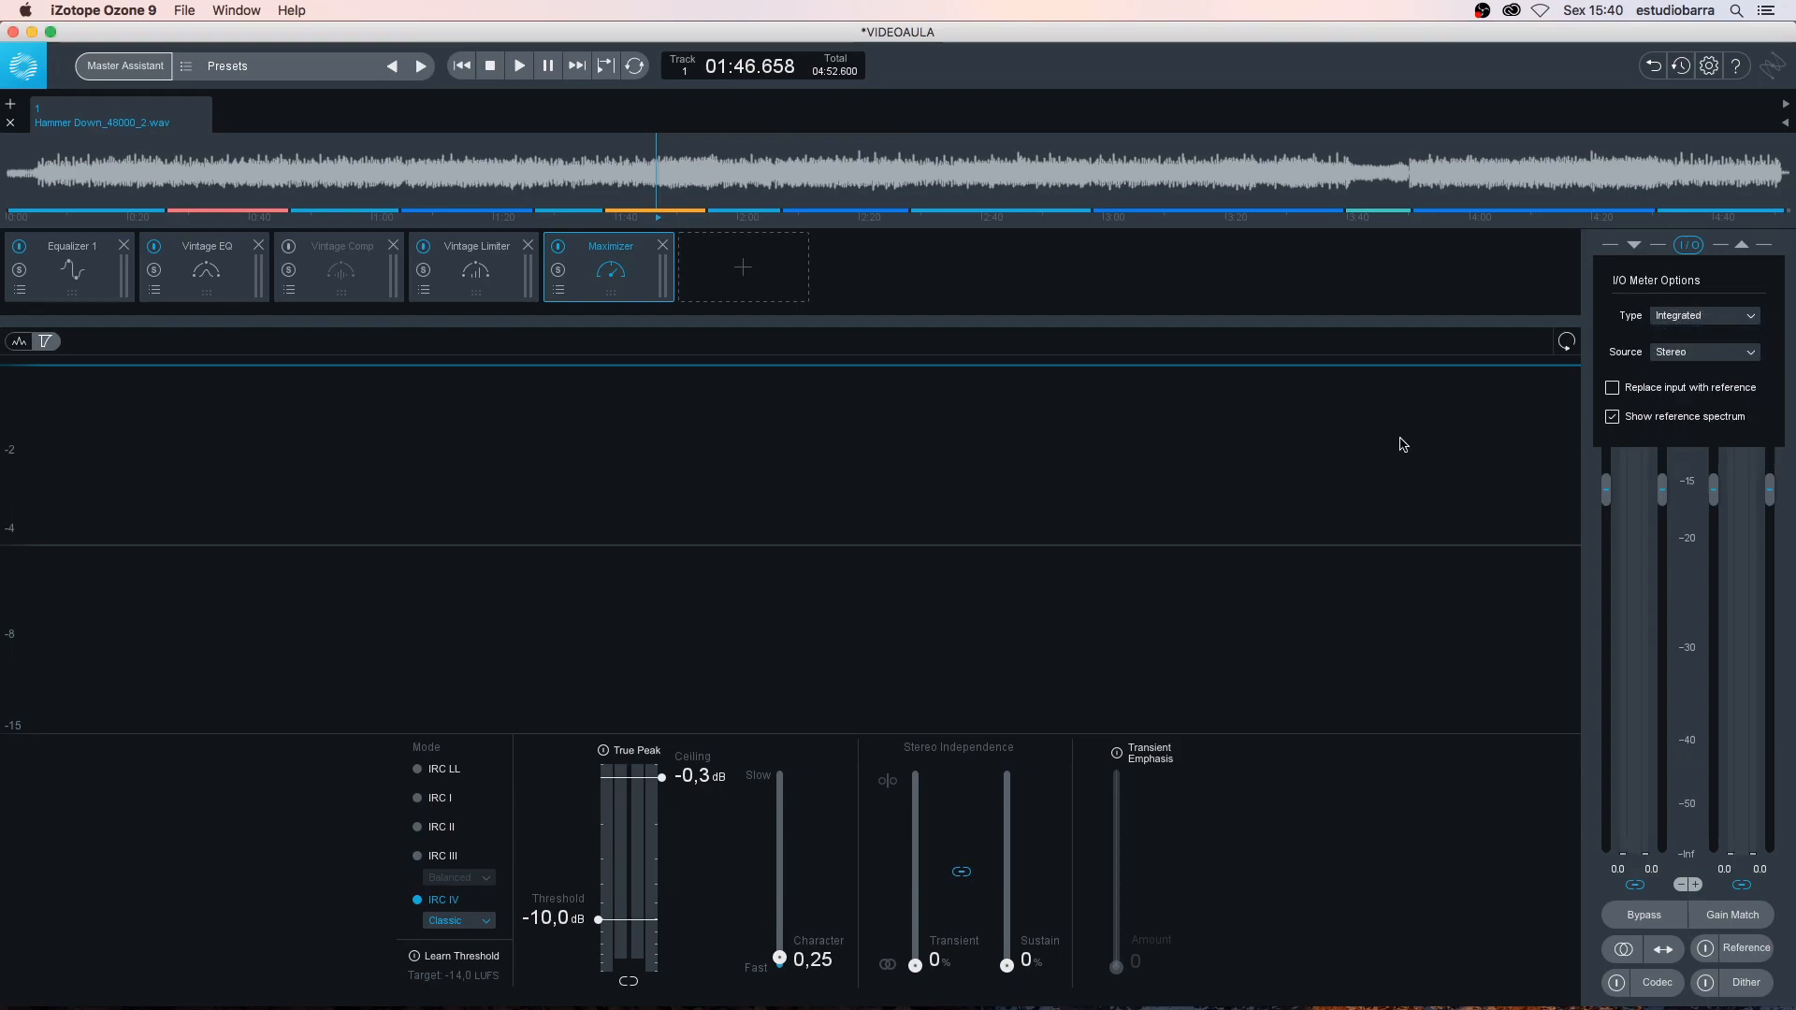
pyautogui.click(1687, 246)
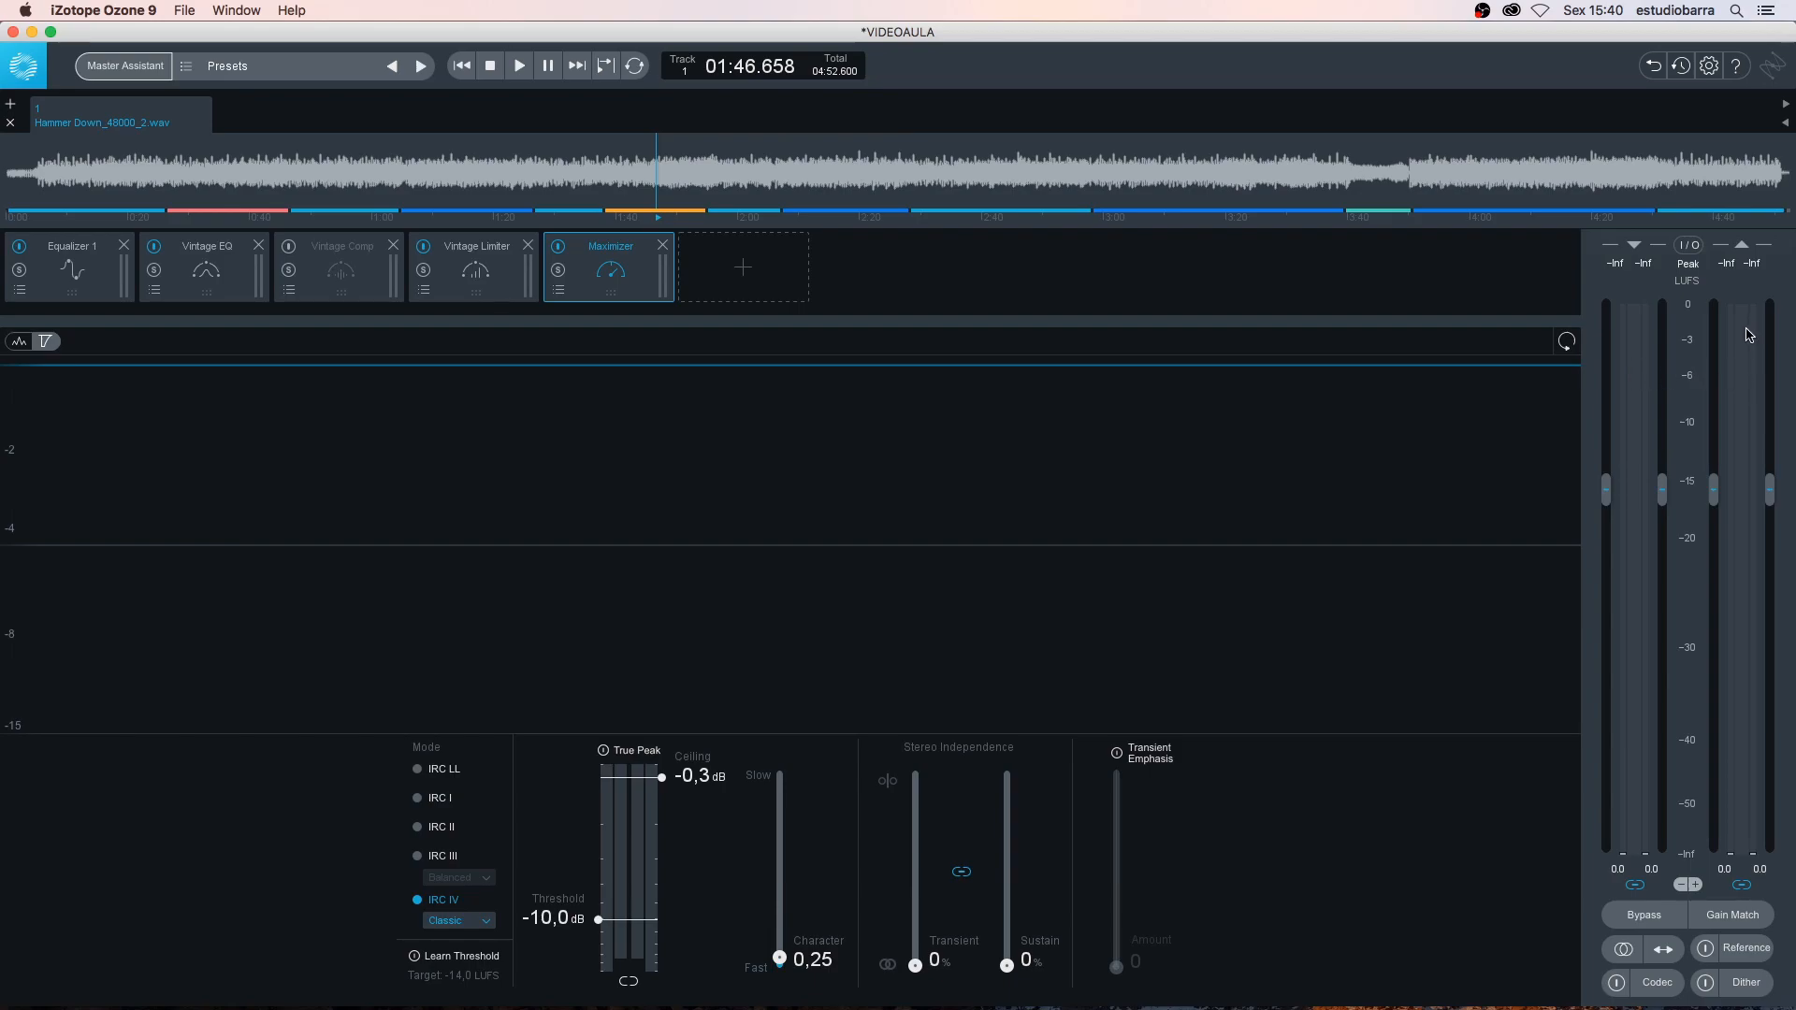
pyautogui.press('space')
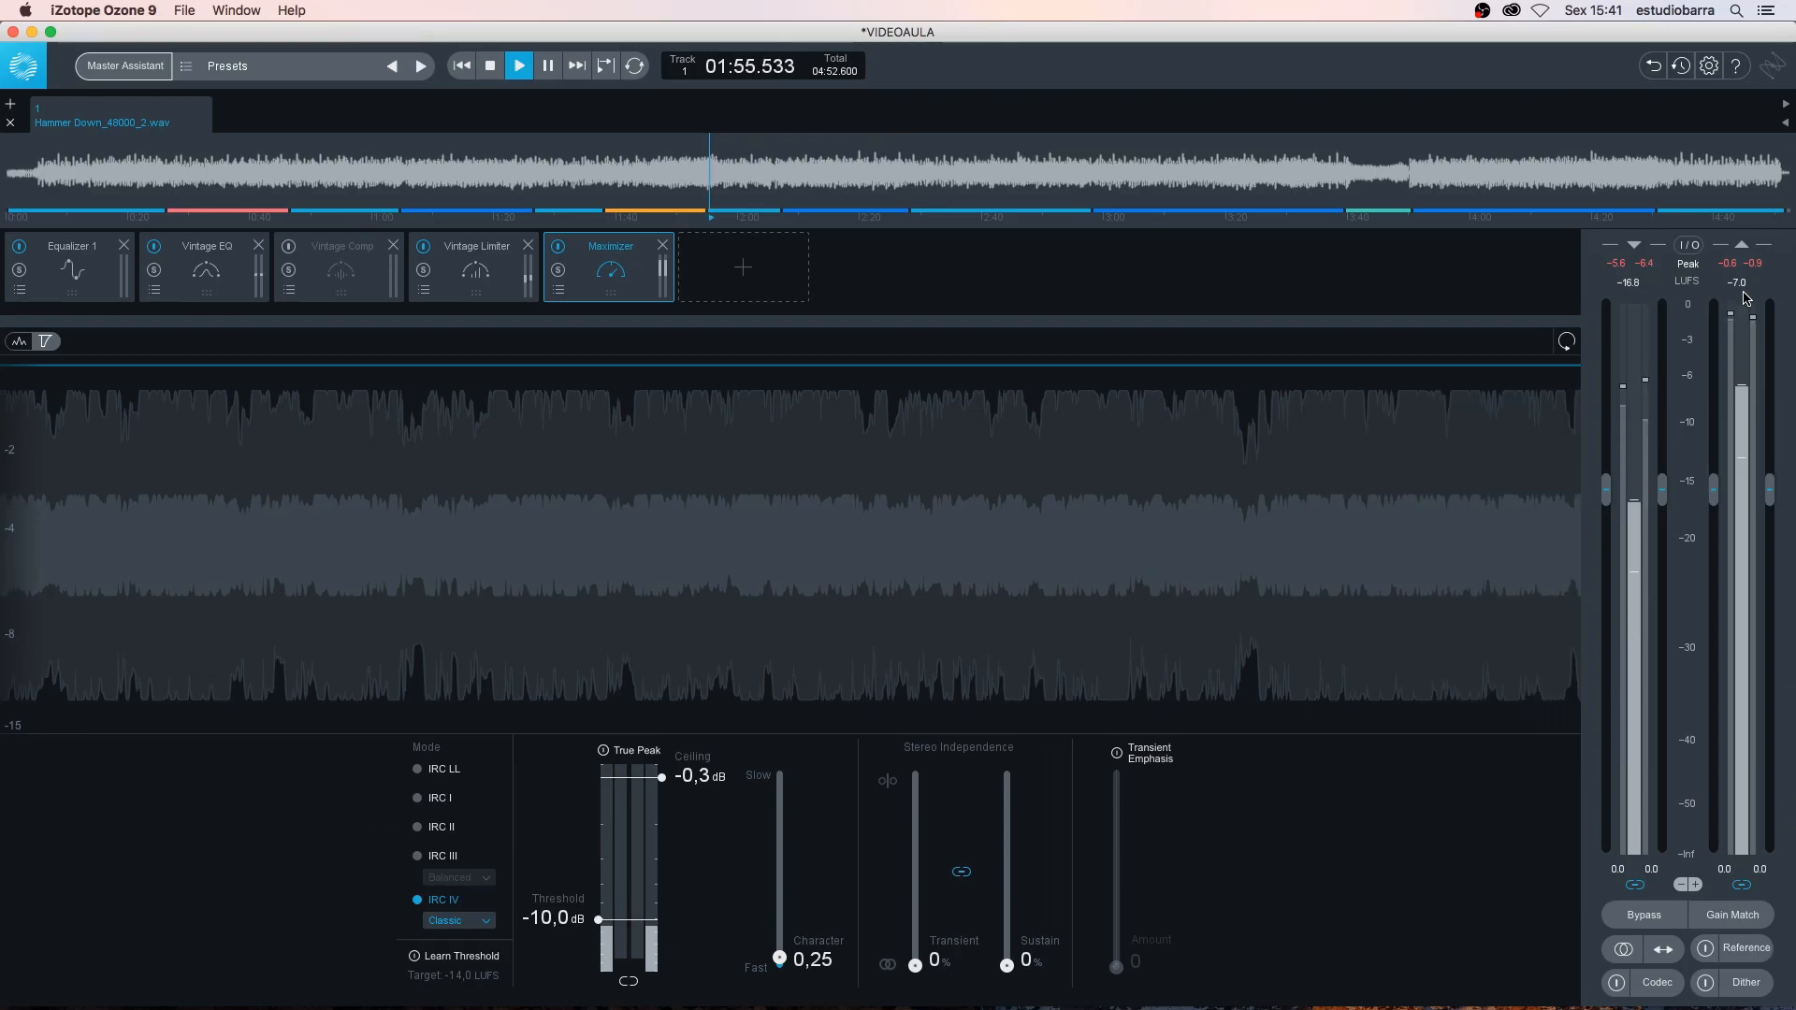
pyautogui.press('space')
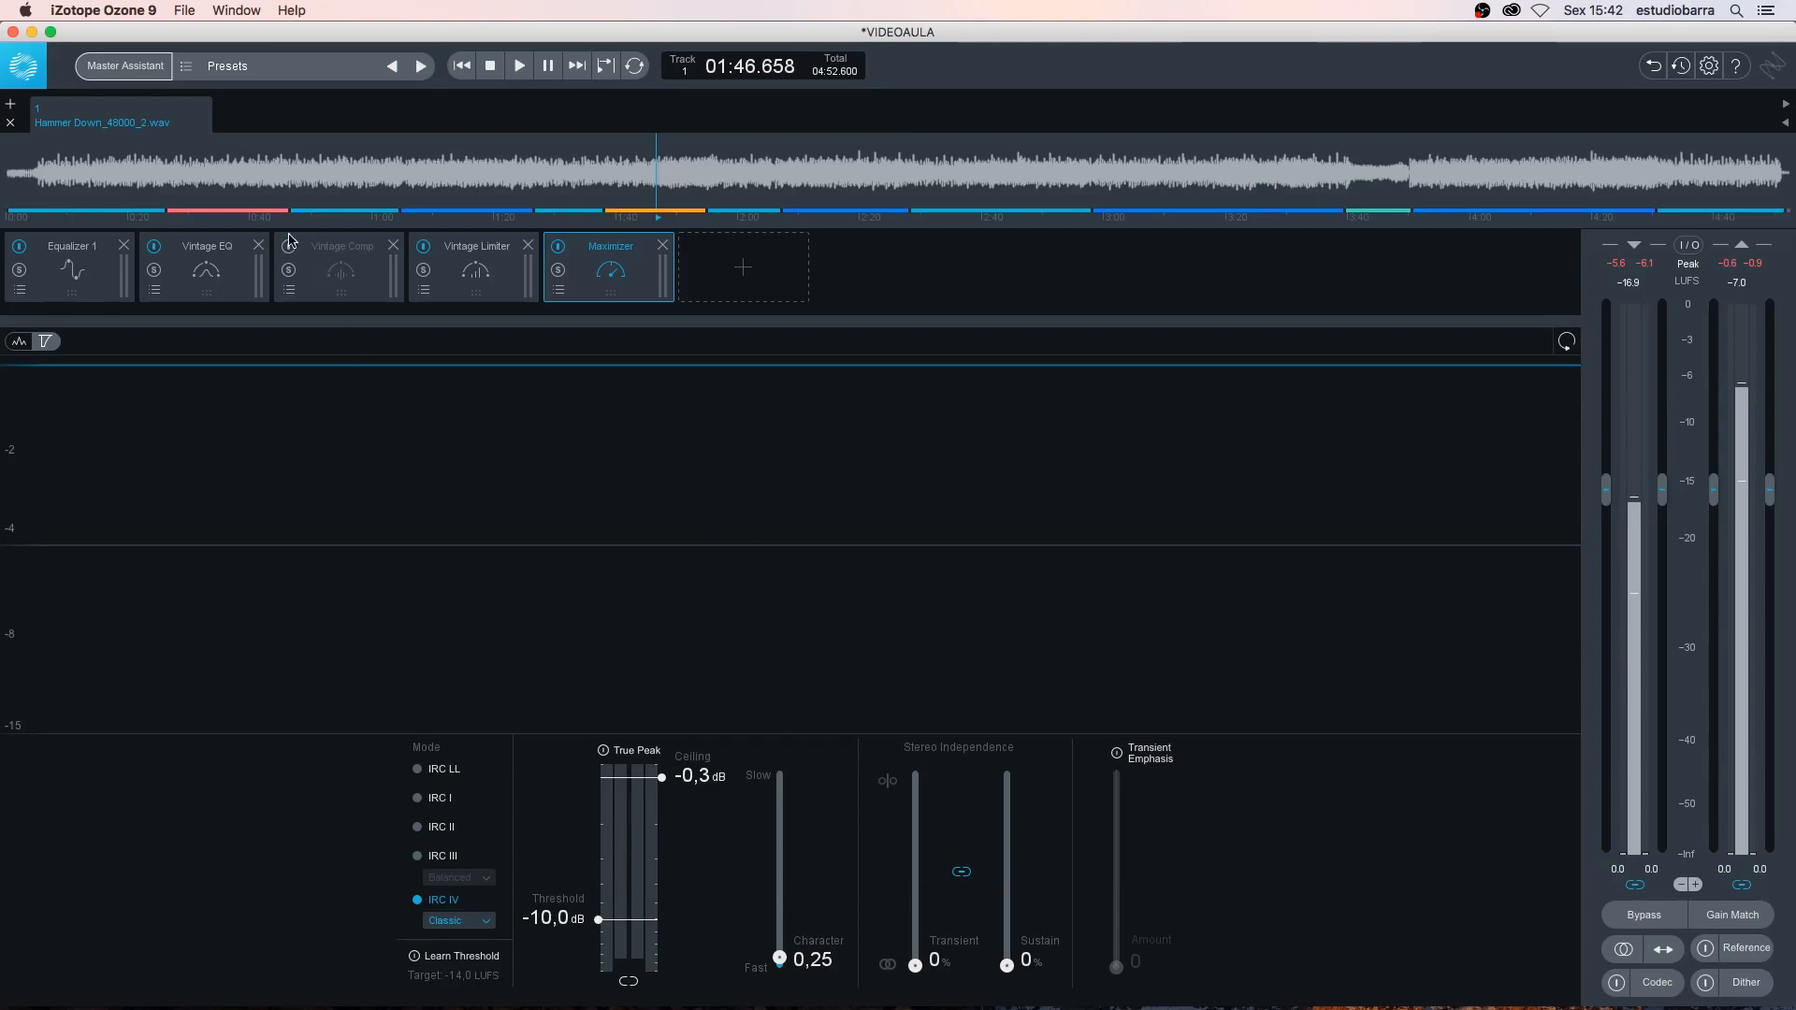
# Open the audio export settings, compare the all-tracks options, and keep the current track as WAV saved to the Exported Audio Files folder
pyautogui.click(187, 11)
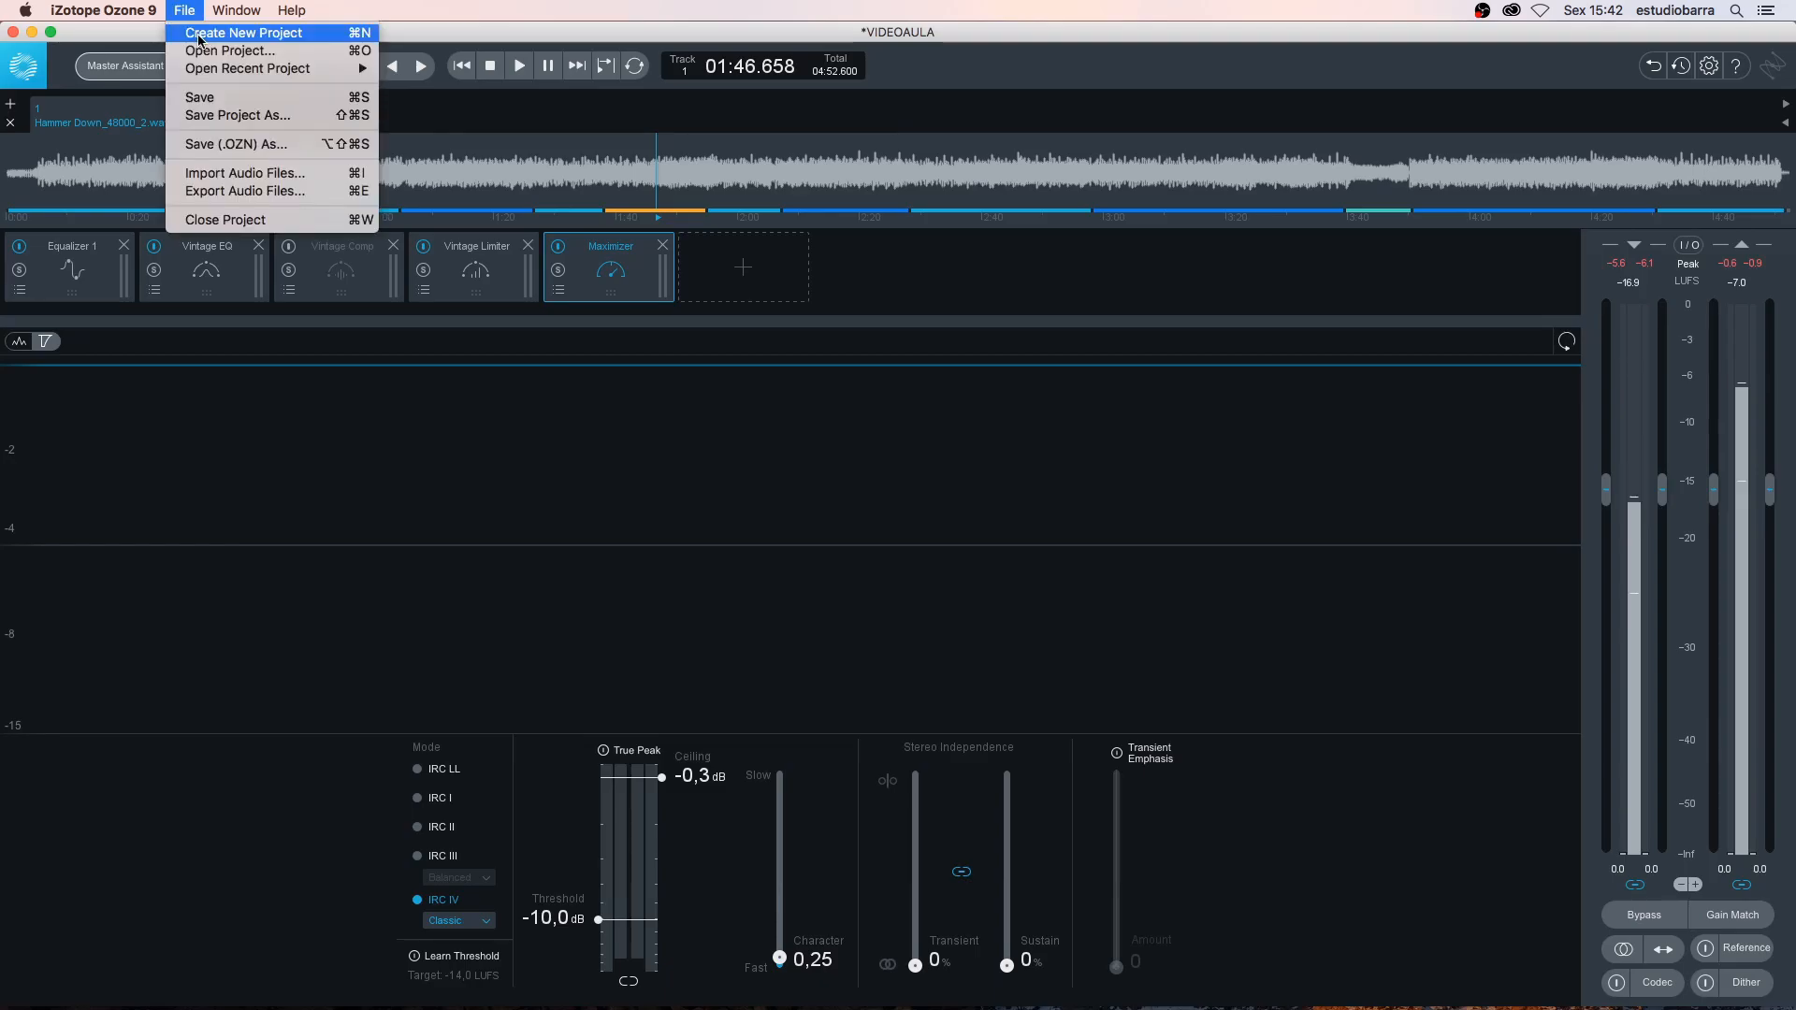
pyautogui.click(247, 192)
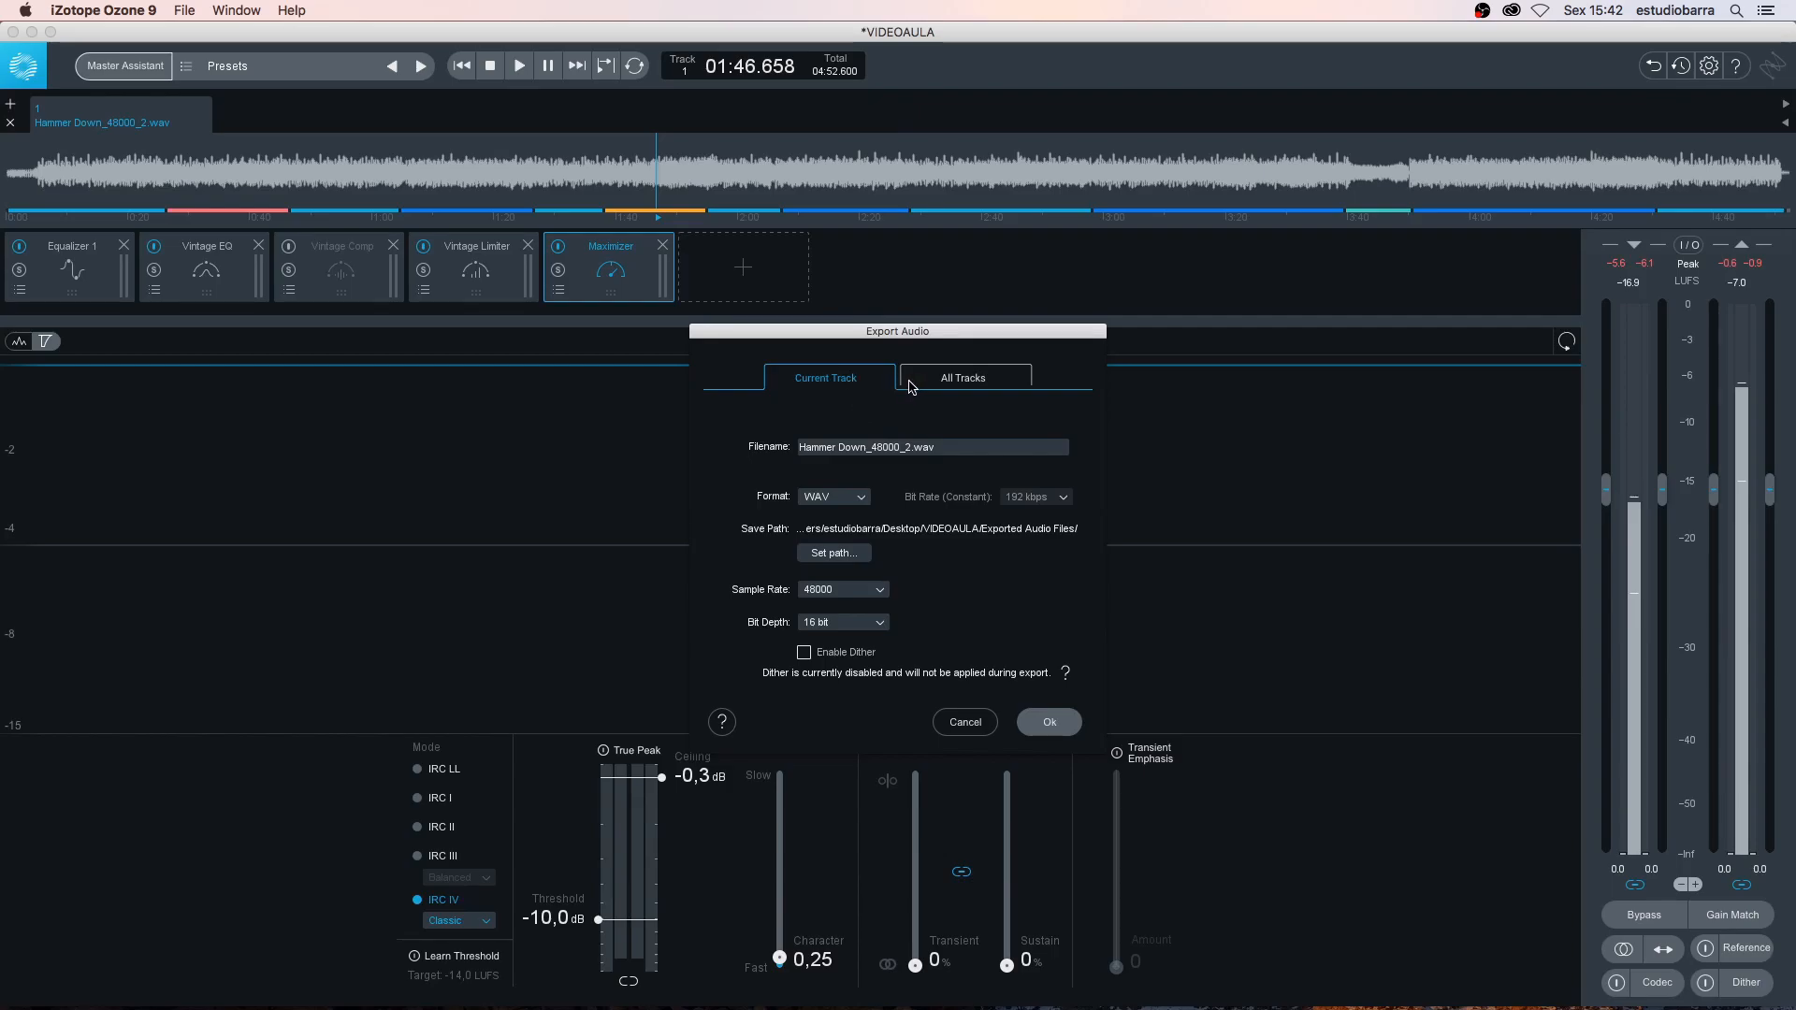
pyautogui.click(946, 388)
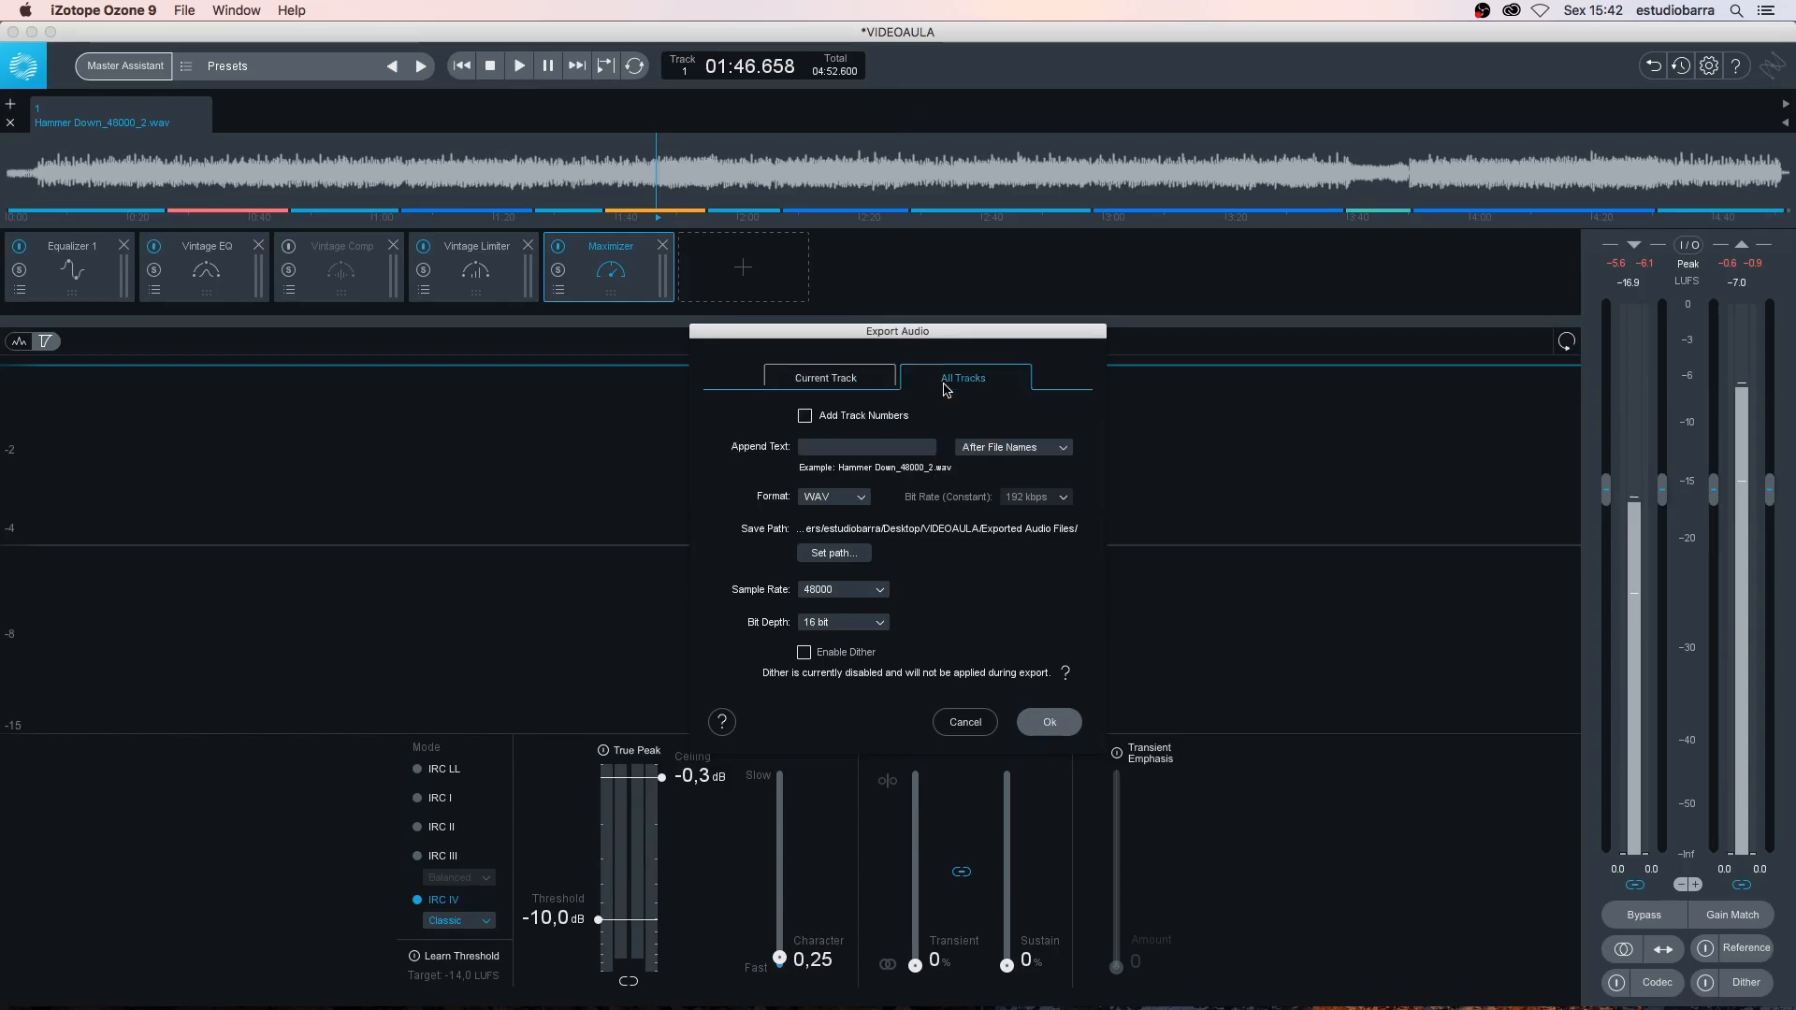
pyautogui.click(830, 383)
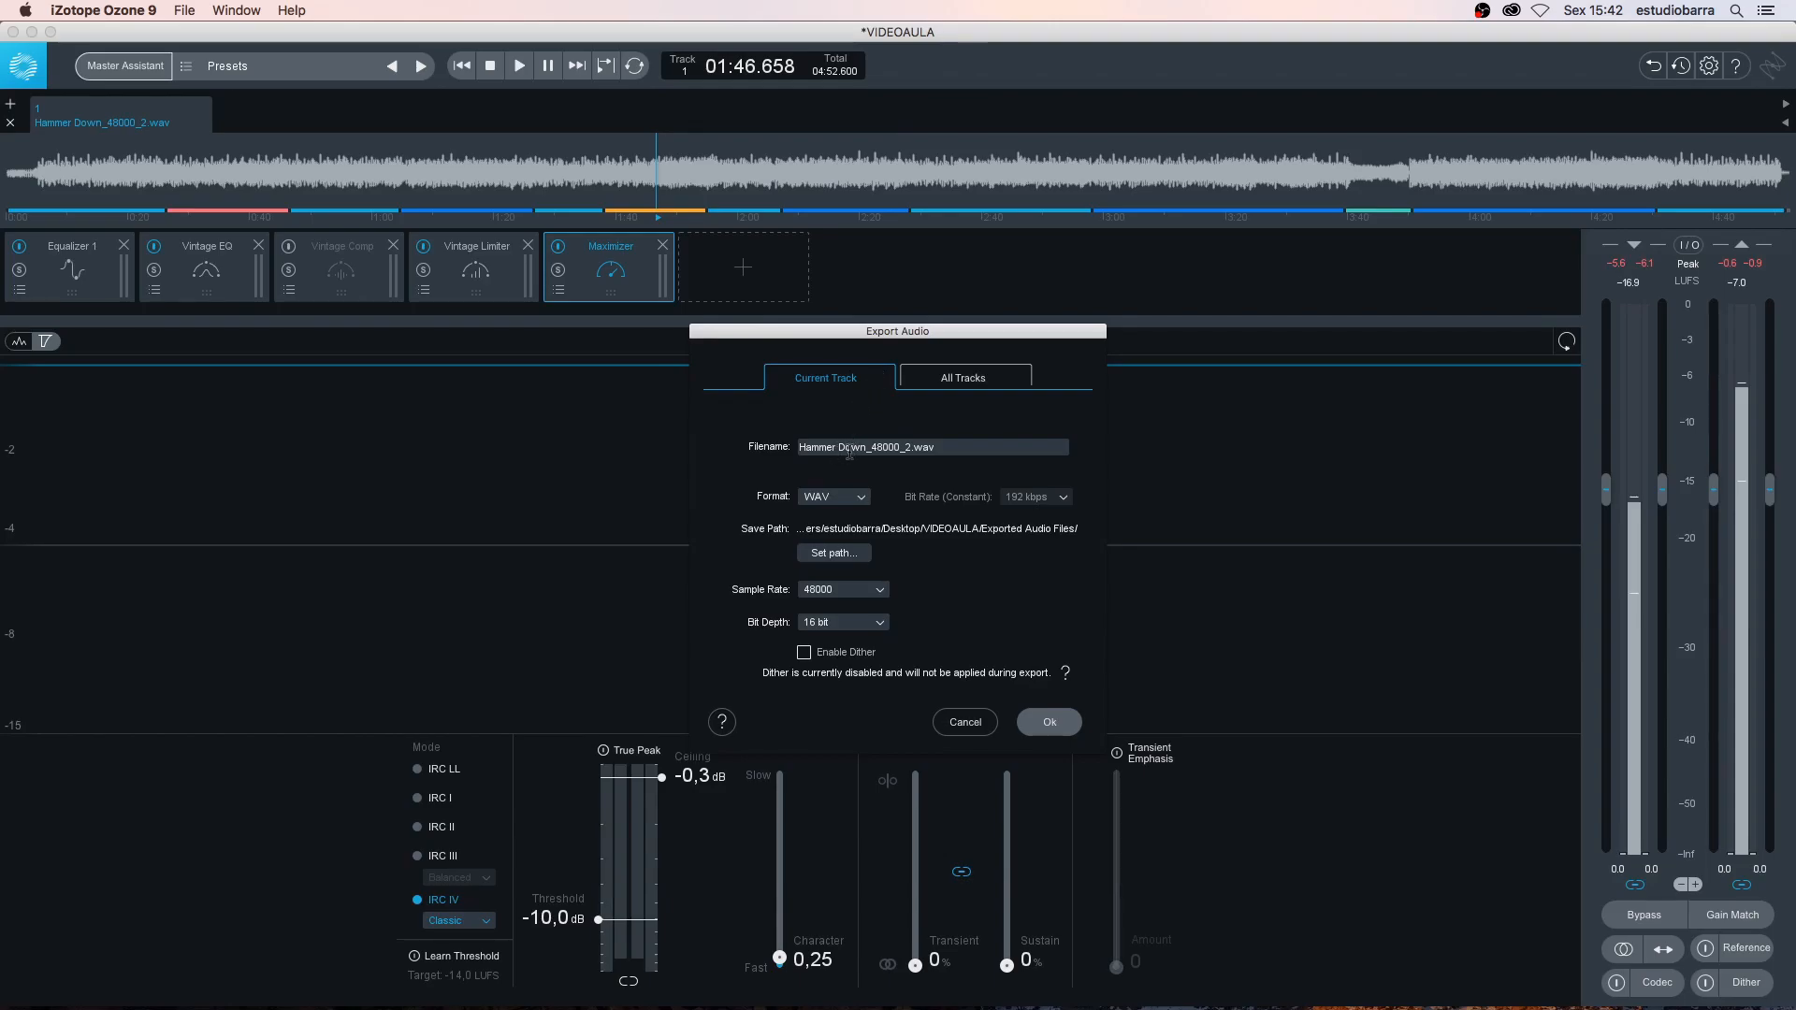
pyautogui.click(858, 495)
pyautogui.click(858, 497)
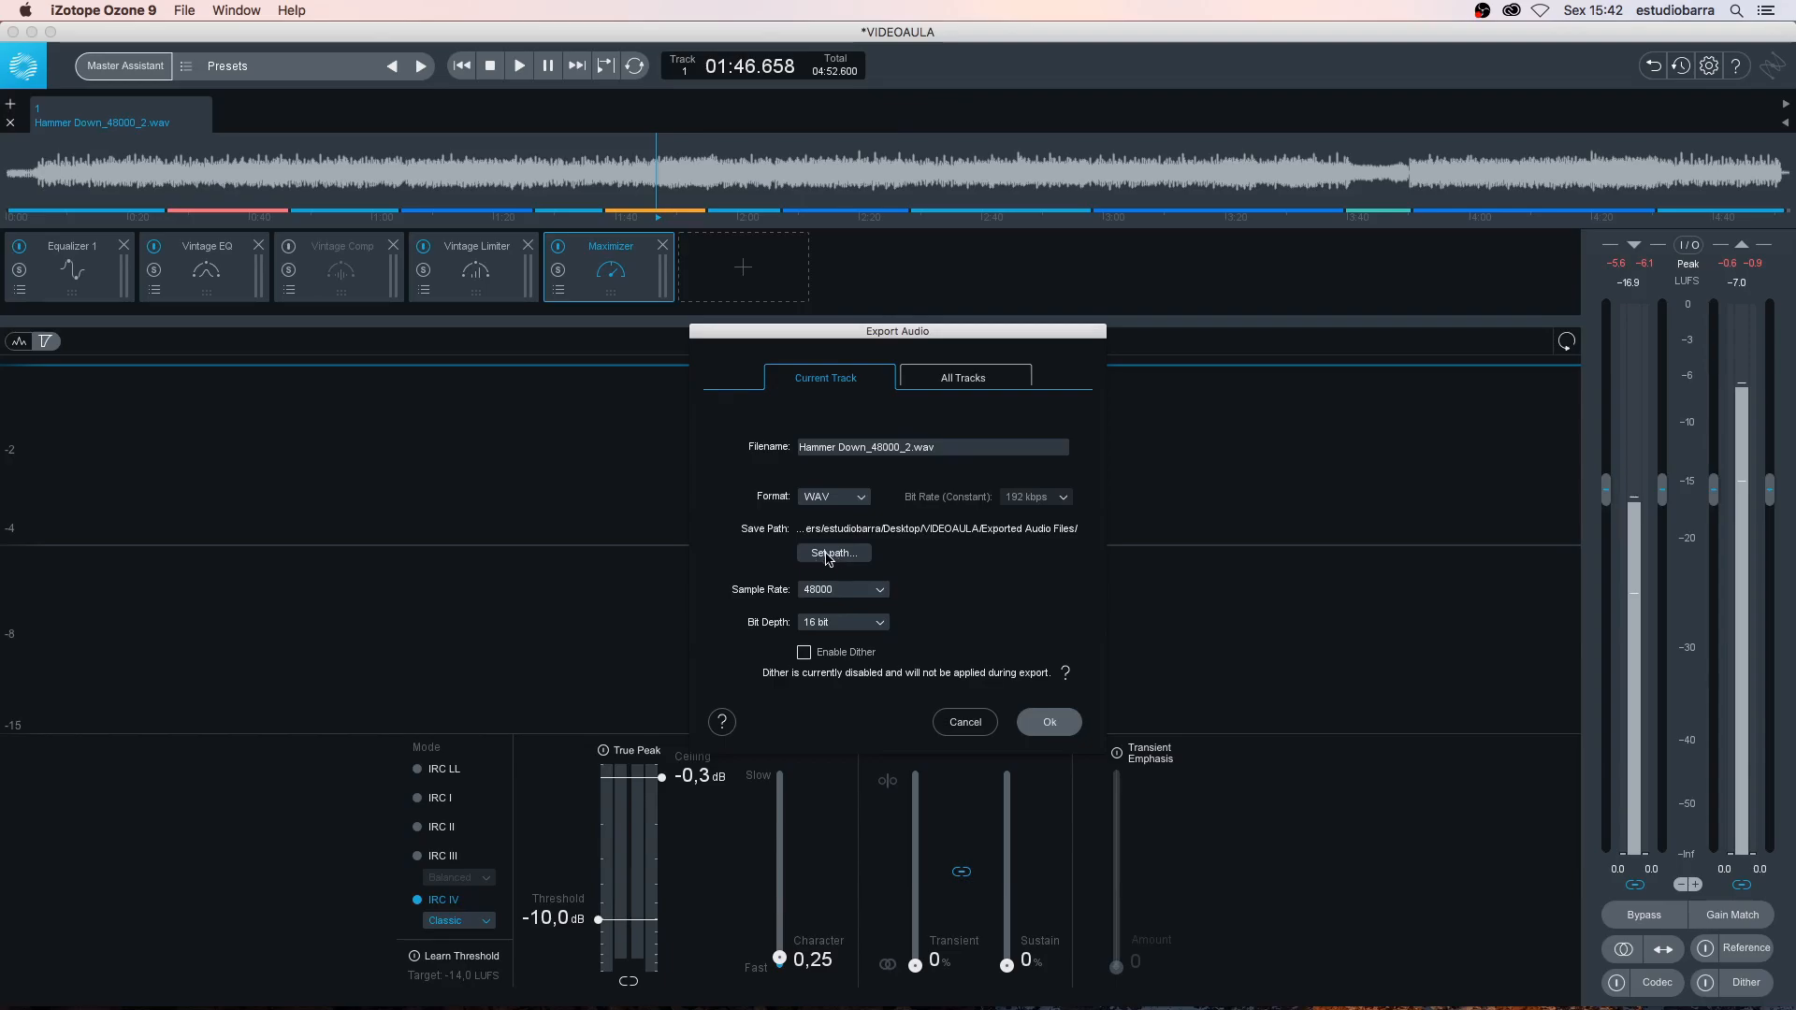
pyautogui.click(833, 554)
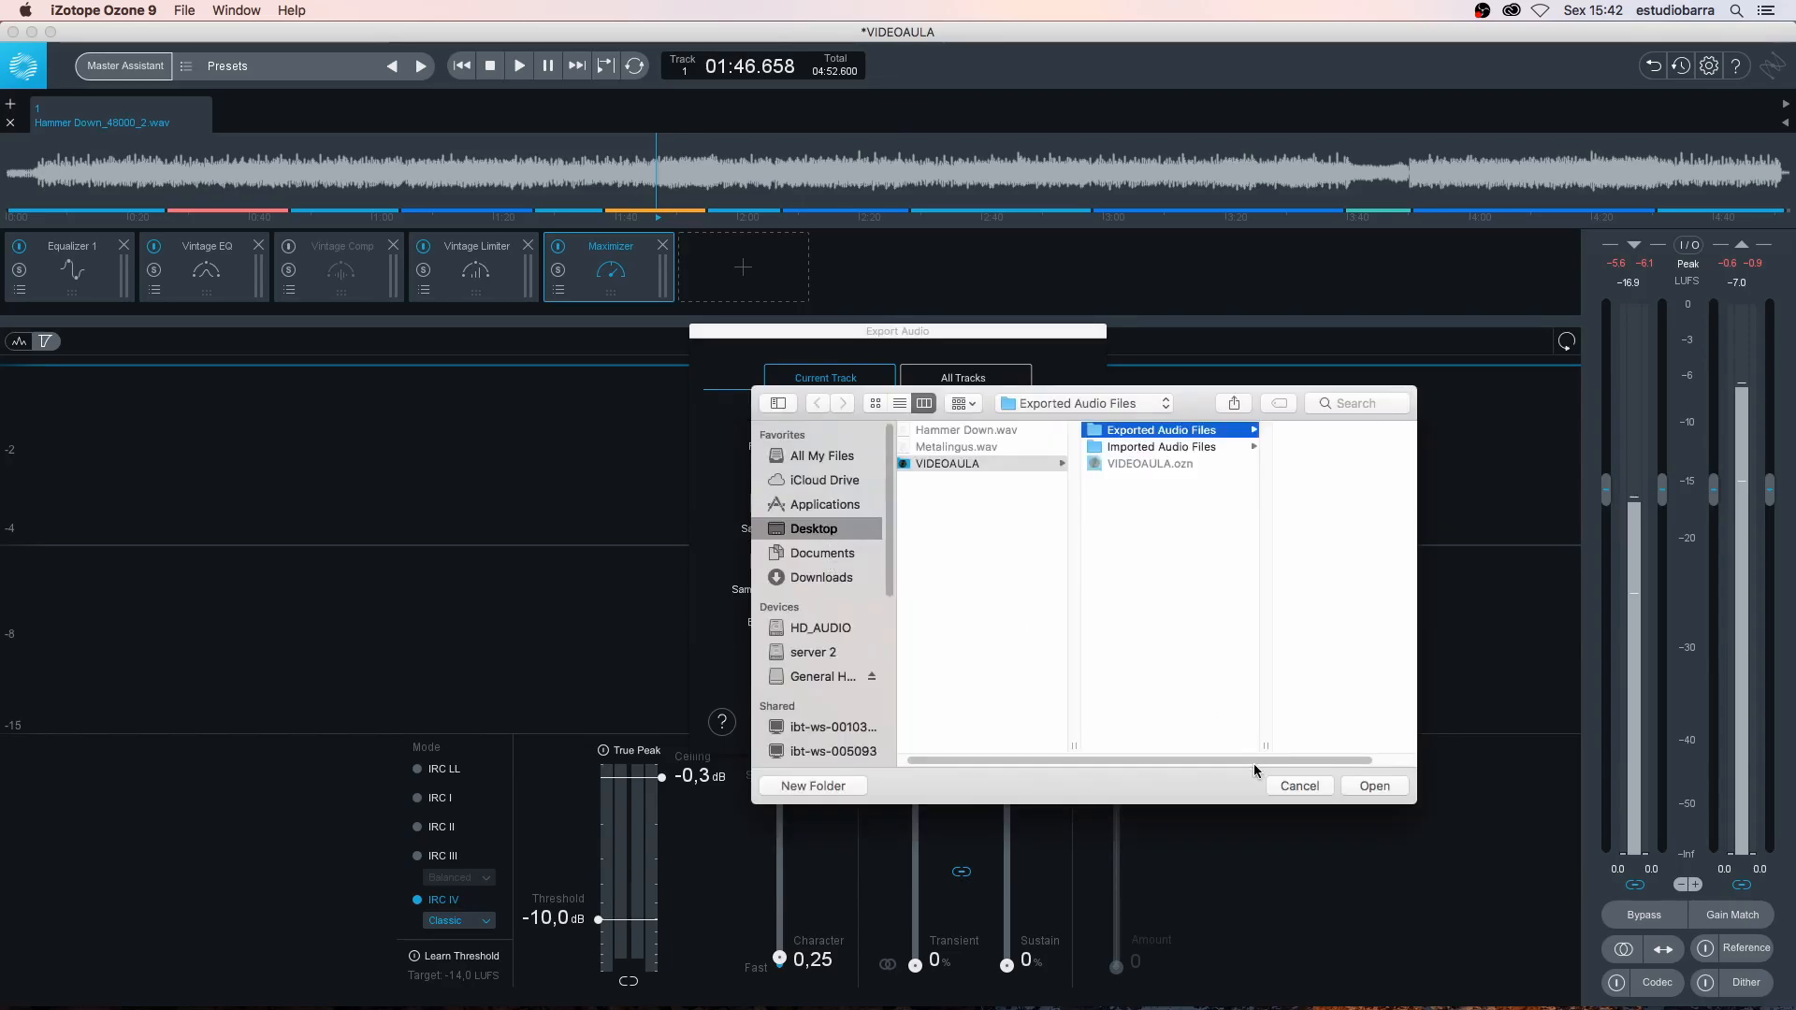
pyautogui.click(1374, 786)
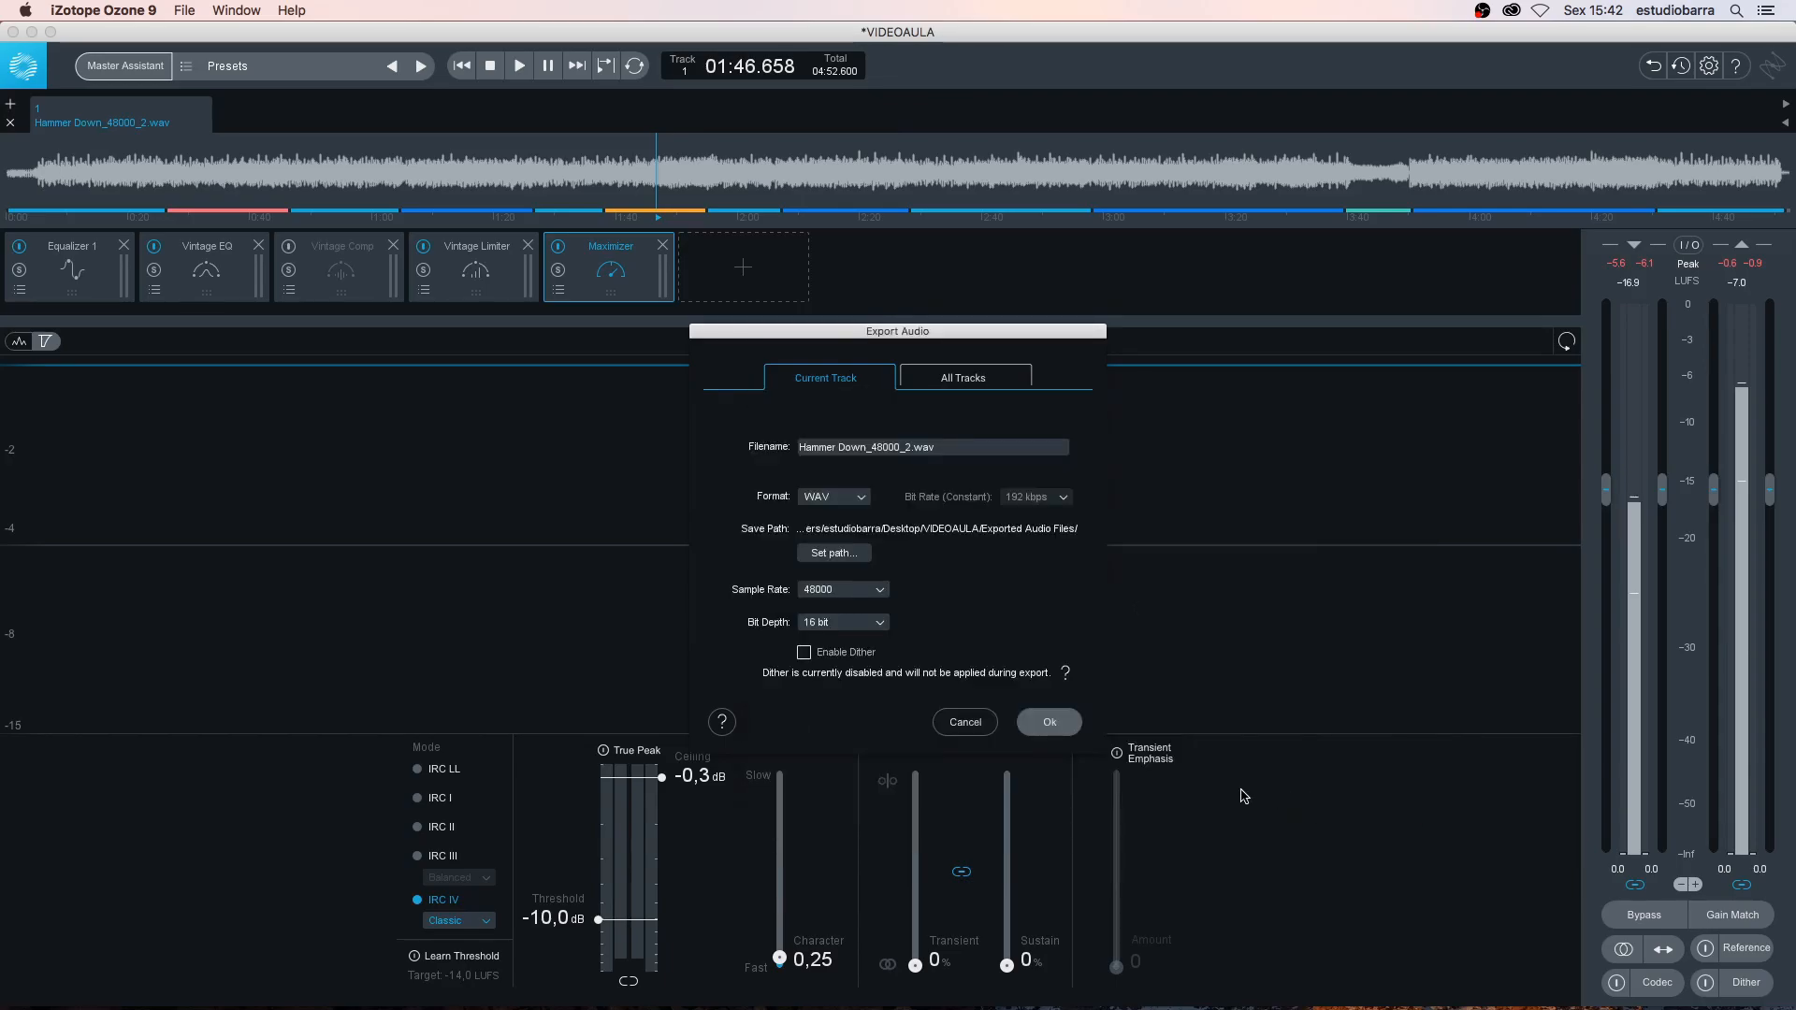
# Try a 44100 sample rate for the WAV export, return it to 48000, and set the bit depth to 24 bit
pyautogui.click(838, 592)
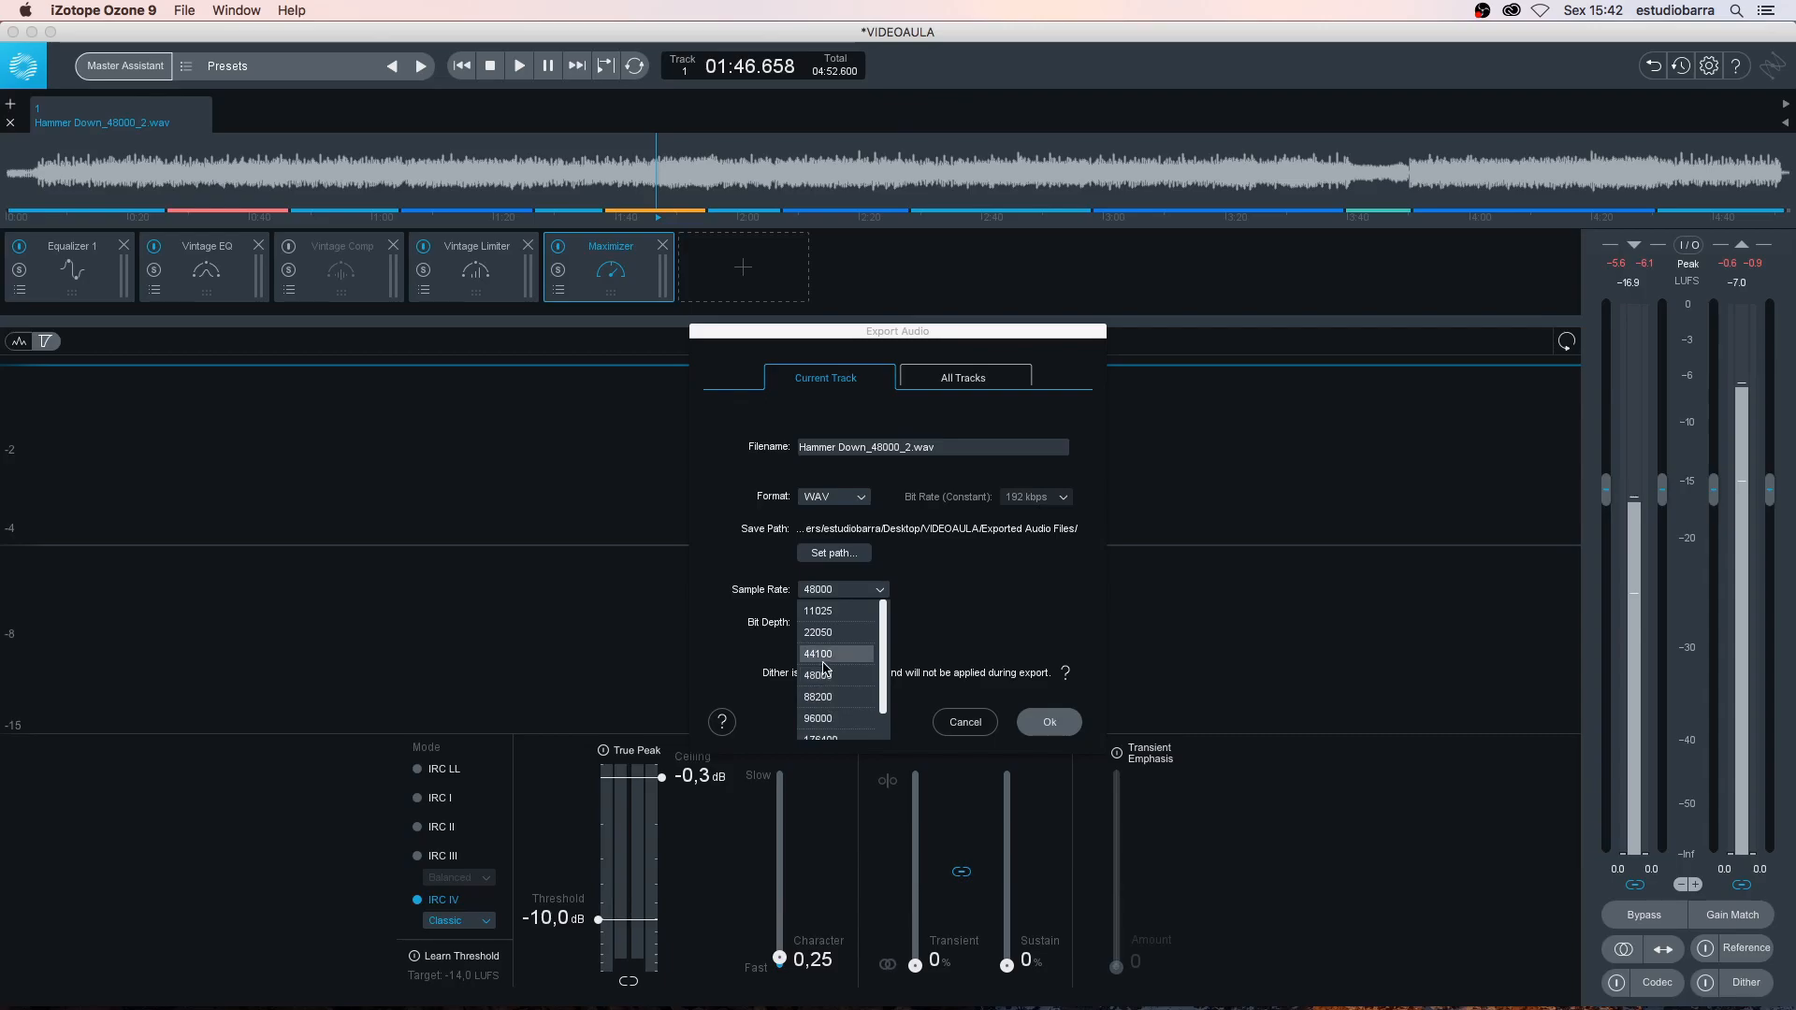
pyautogui.click(1054, 603)
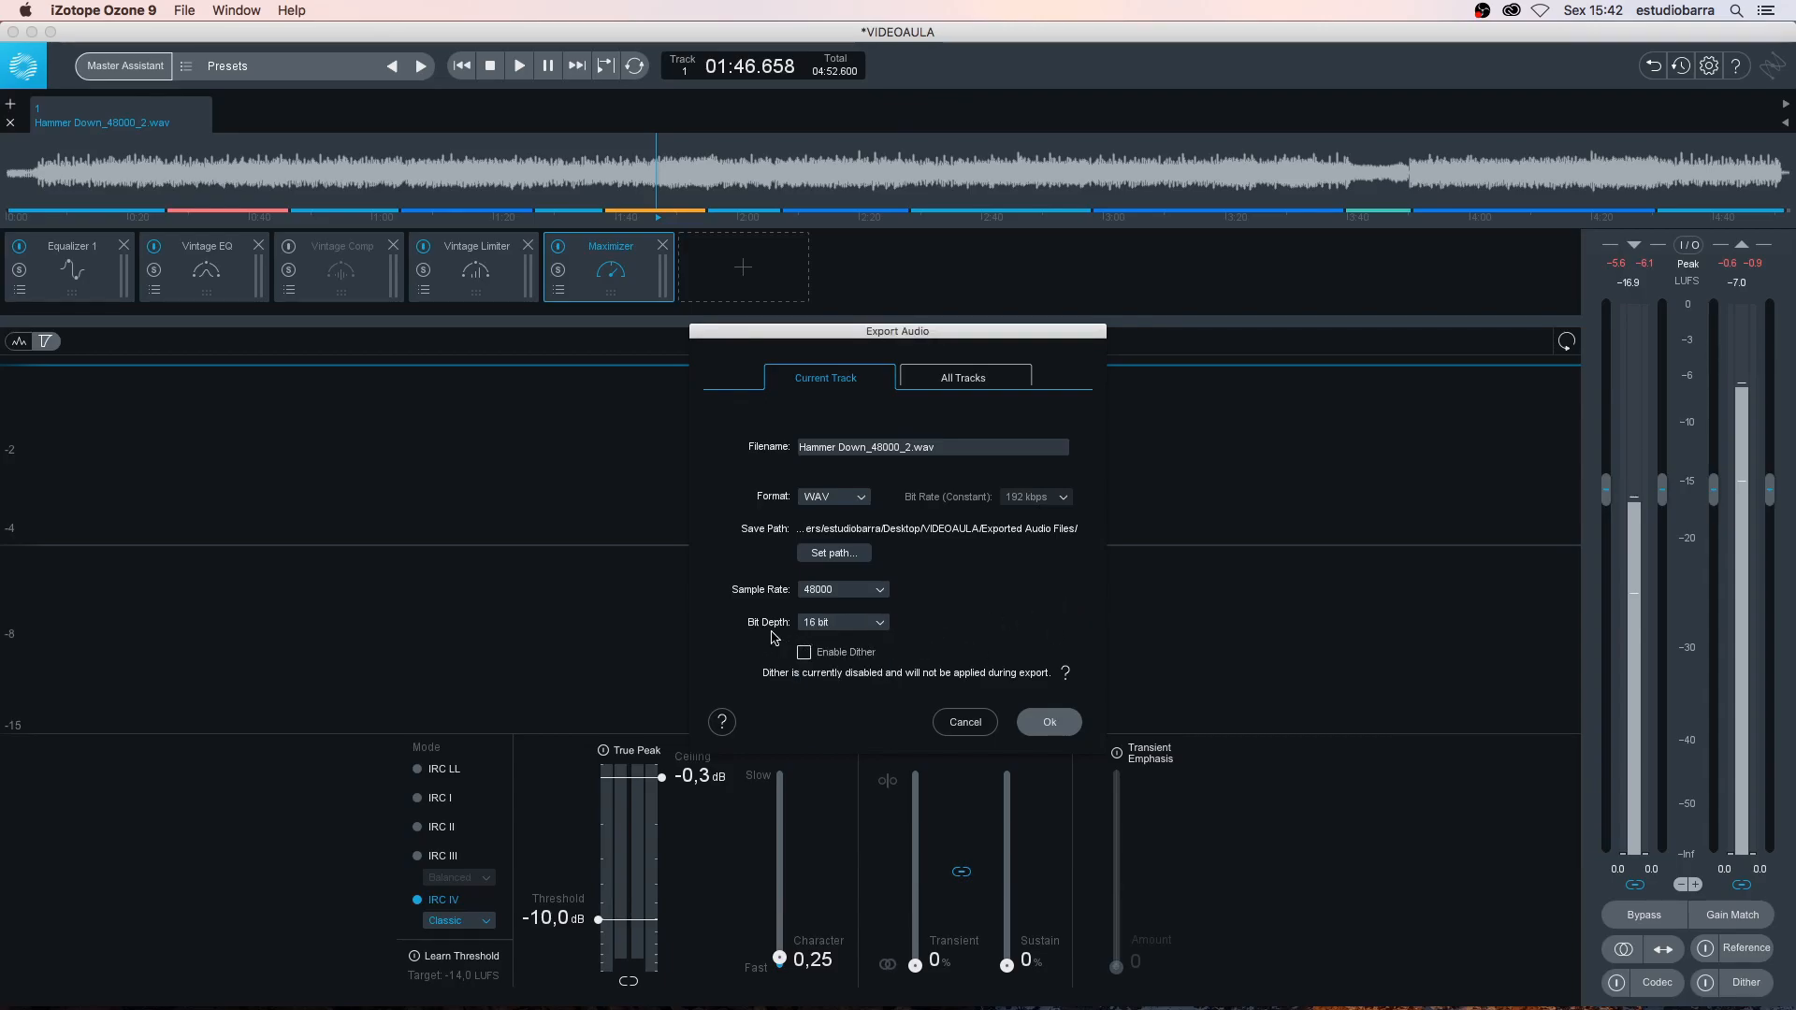
pyautogui.click(853, 591)
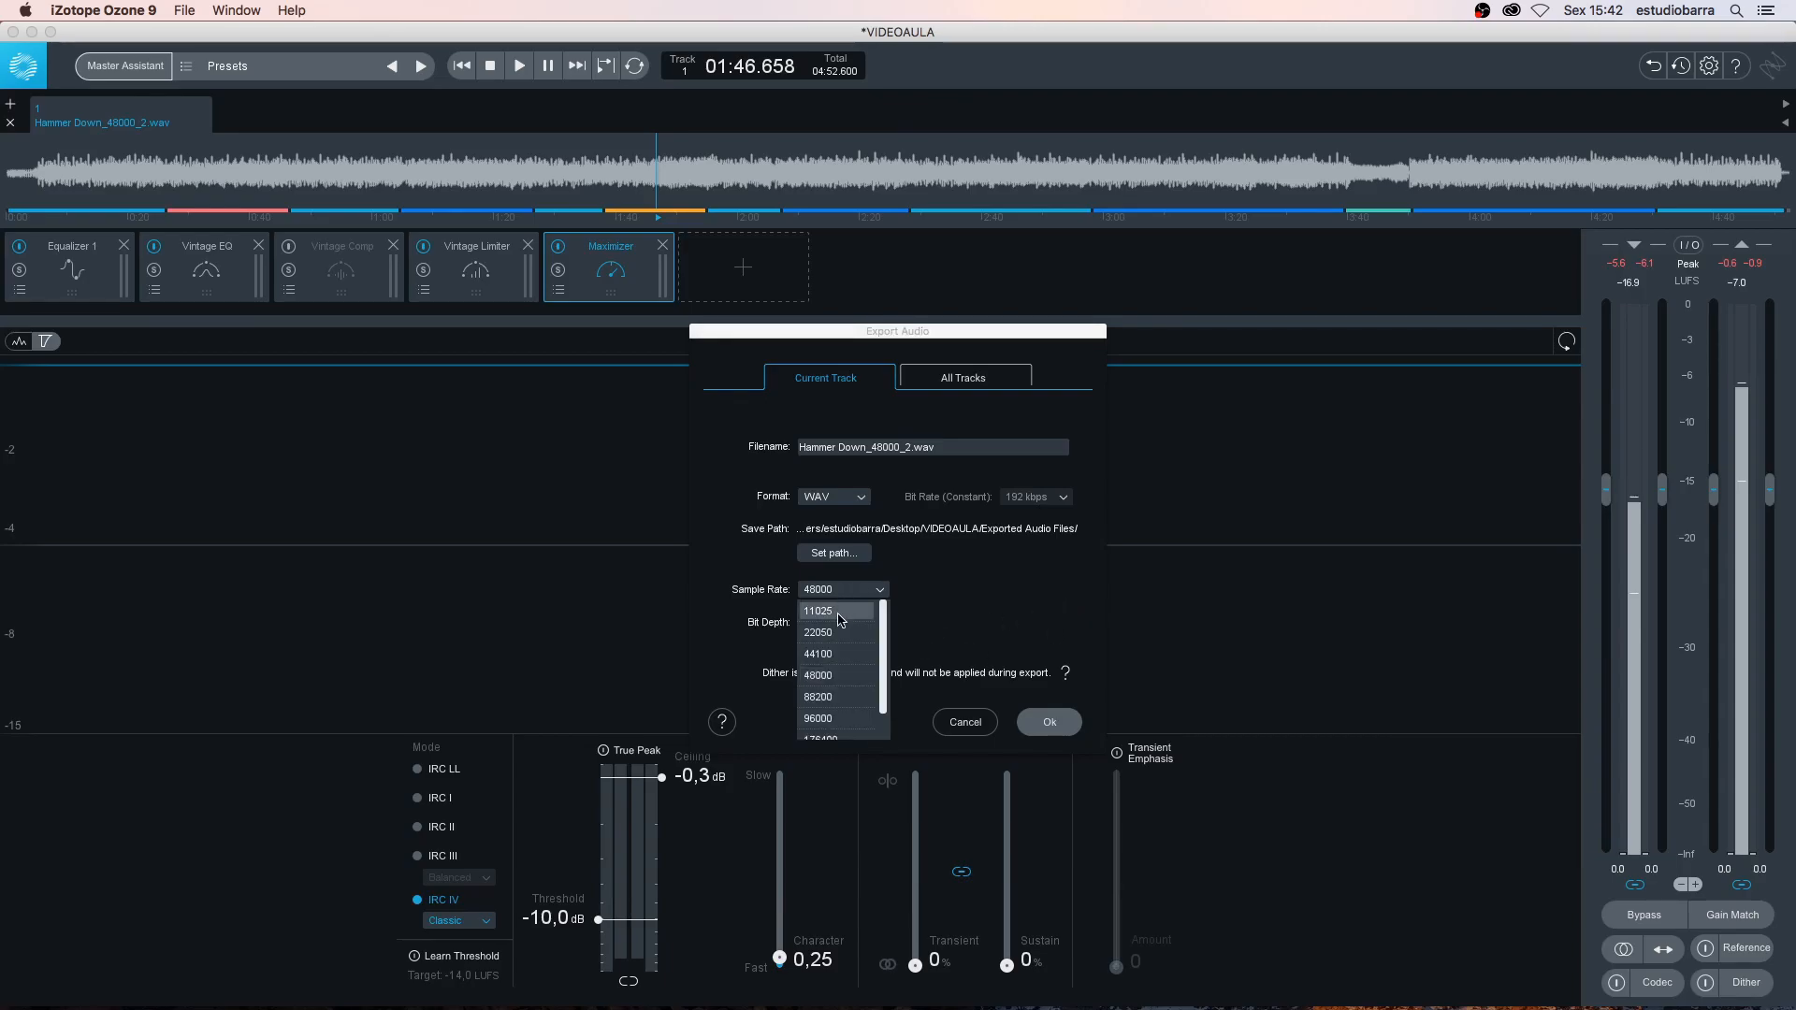
pyautogui.click(831, 655)
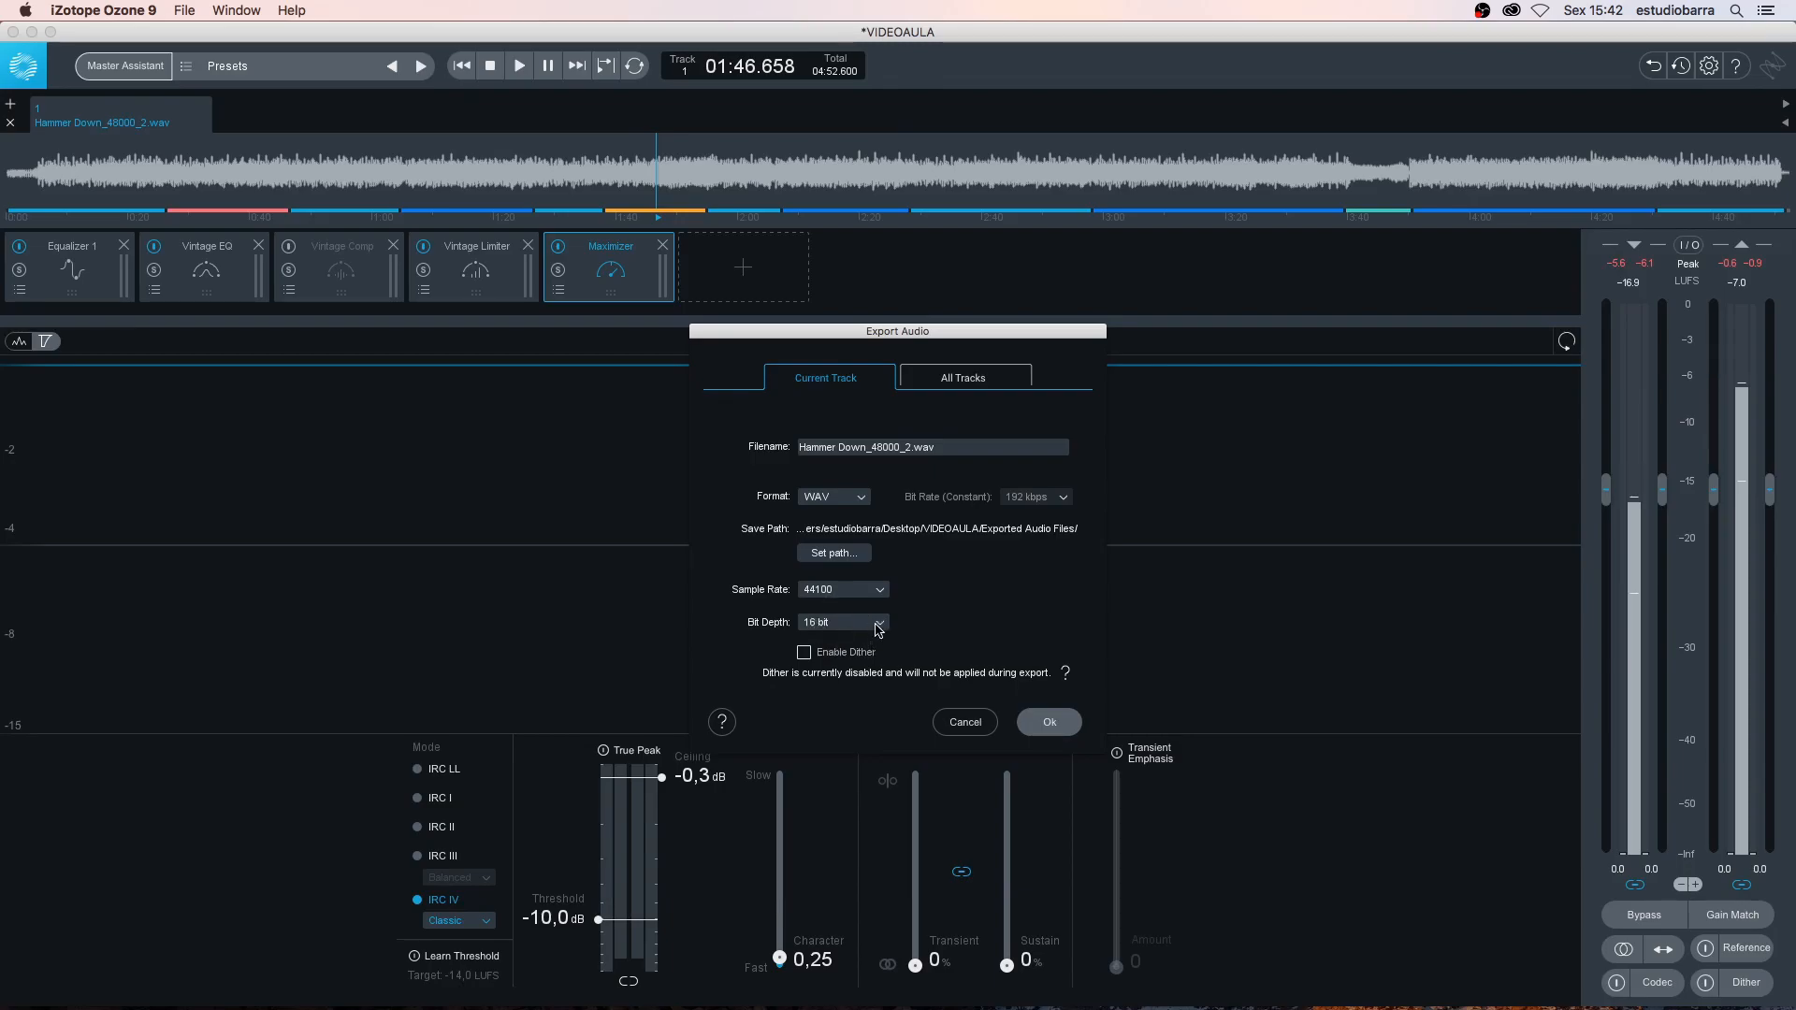
pyautogui.click(885, 595)
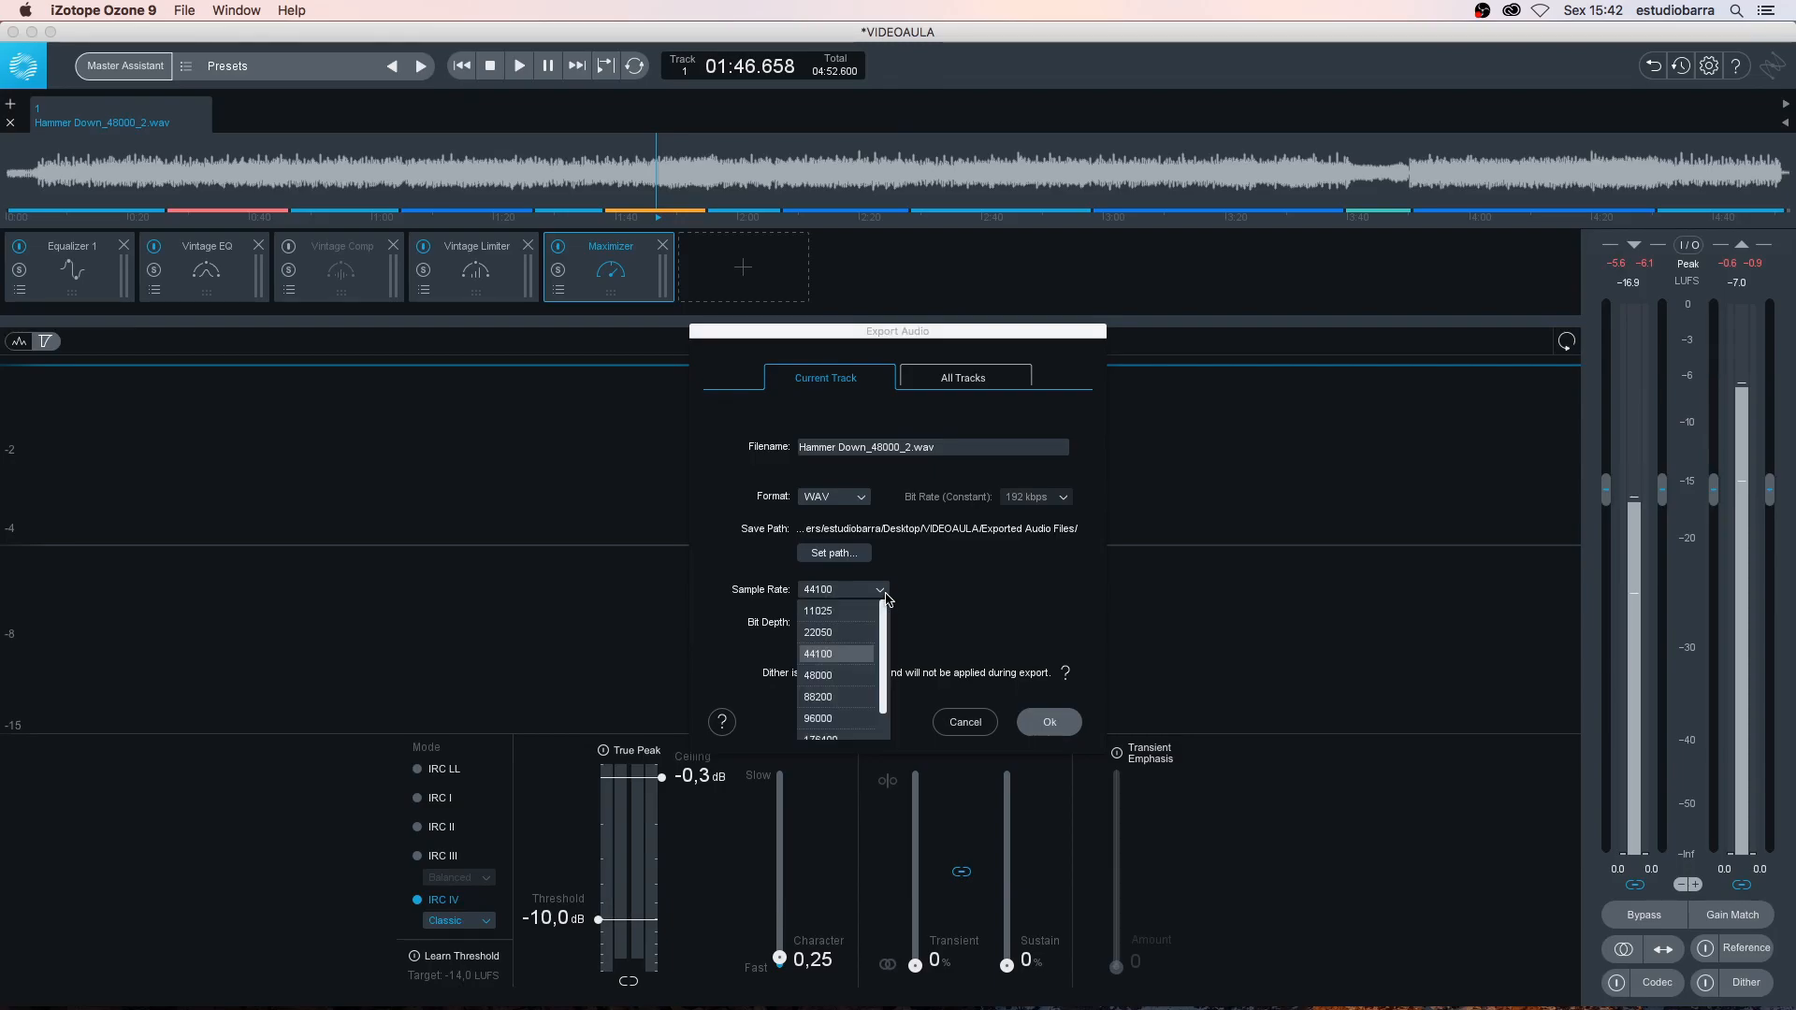
pyautogui.click(856, 673)
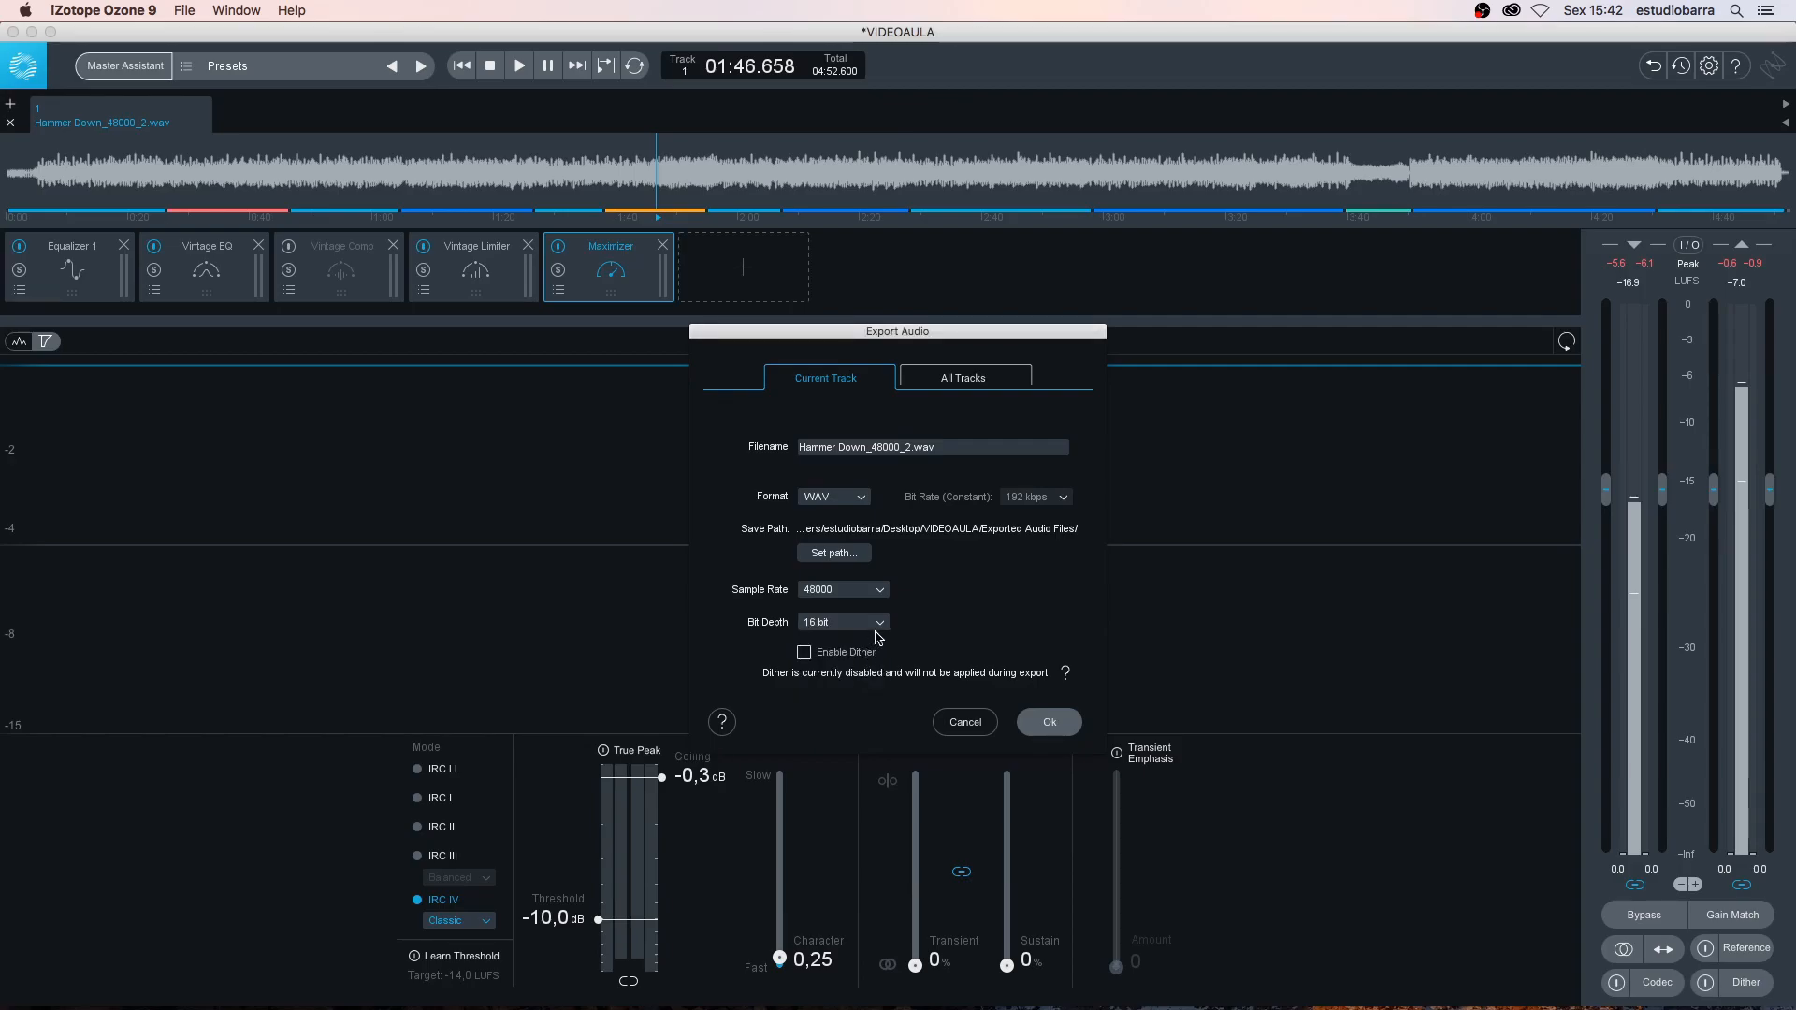
pyautogui.click(880, 627)
pyautogui.click(842, 666)
# Change the export format to MP3 with a constant bit rate of 320 kbps
pyautogui.click(835, 498)
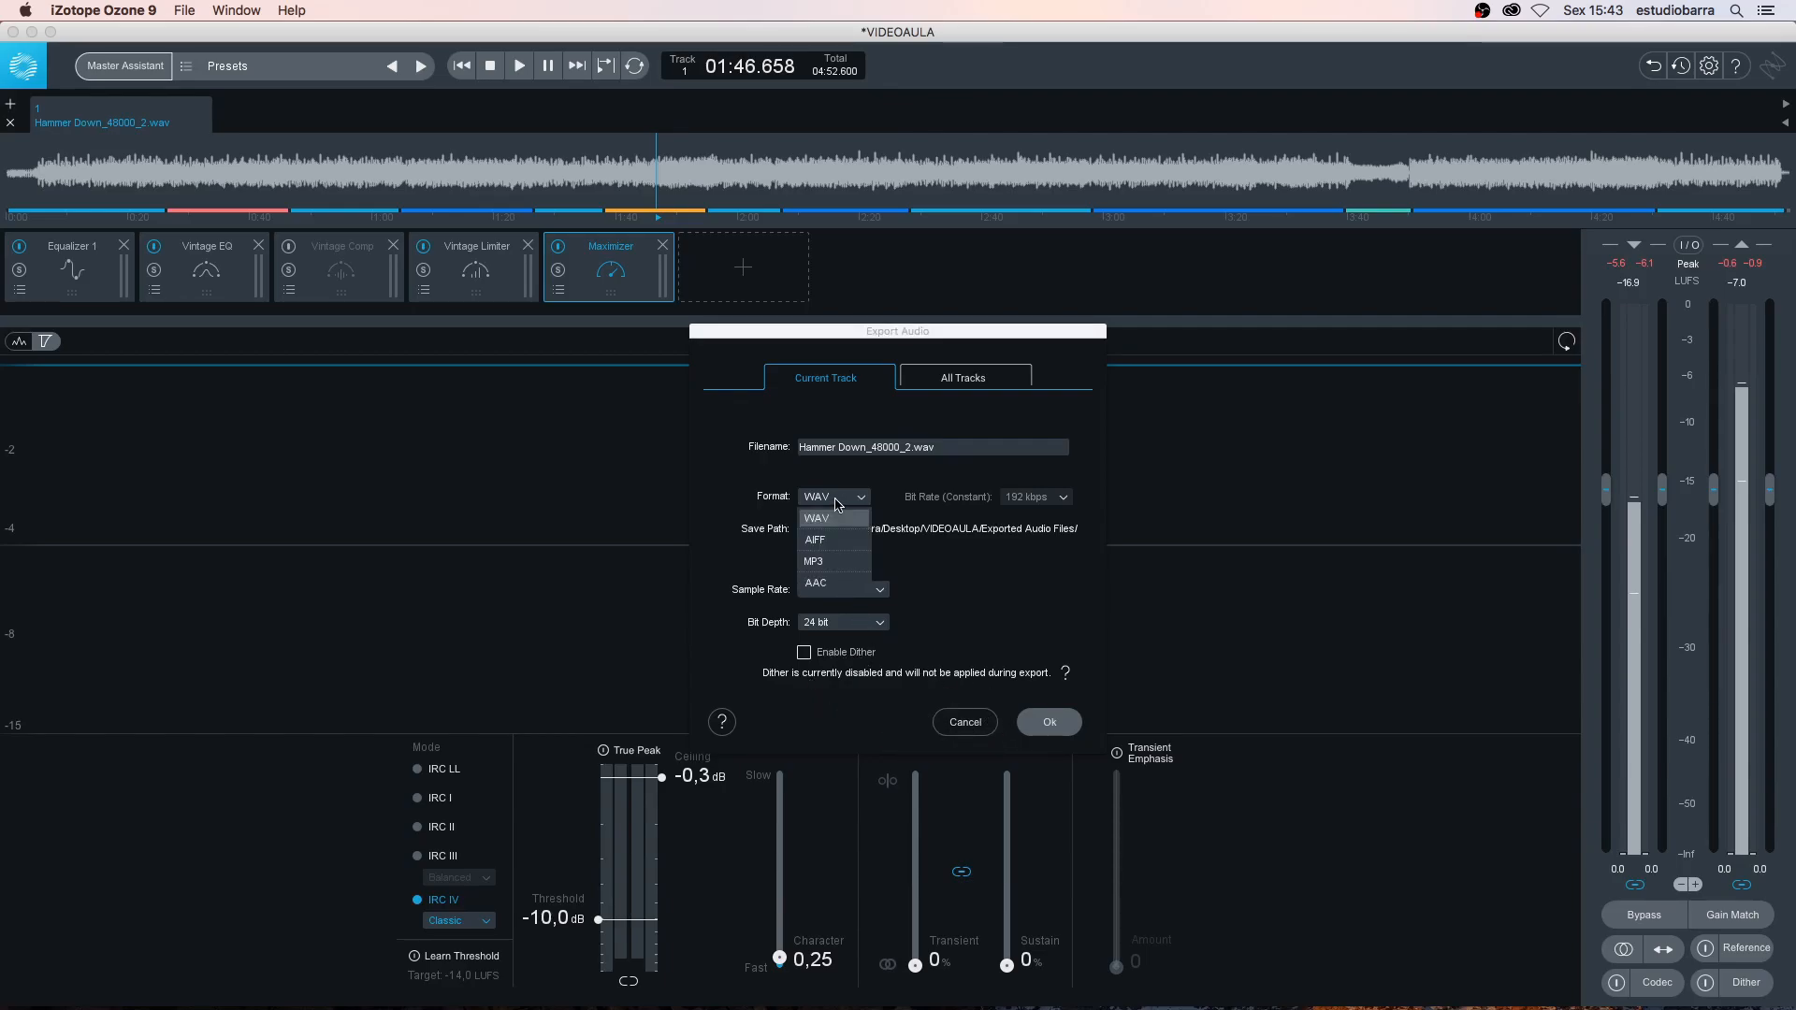
pyautogui.click(823, 561)
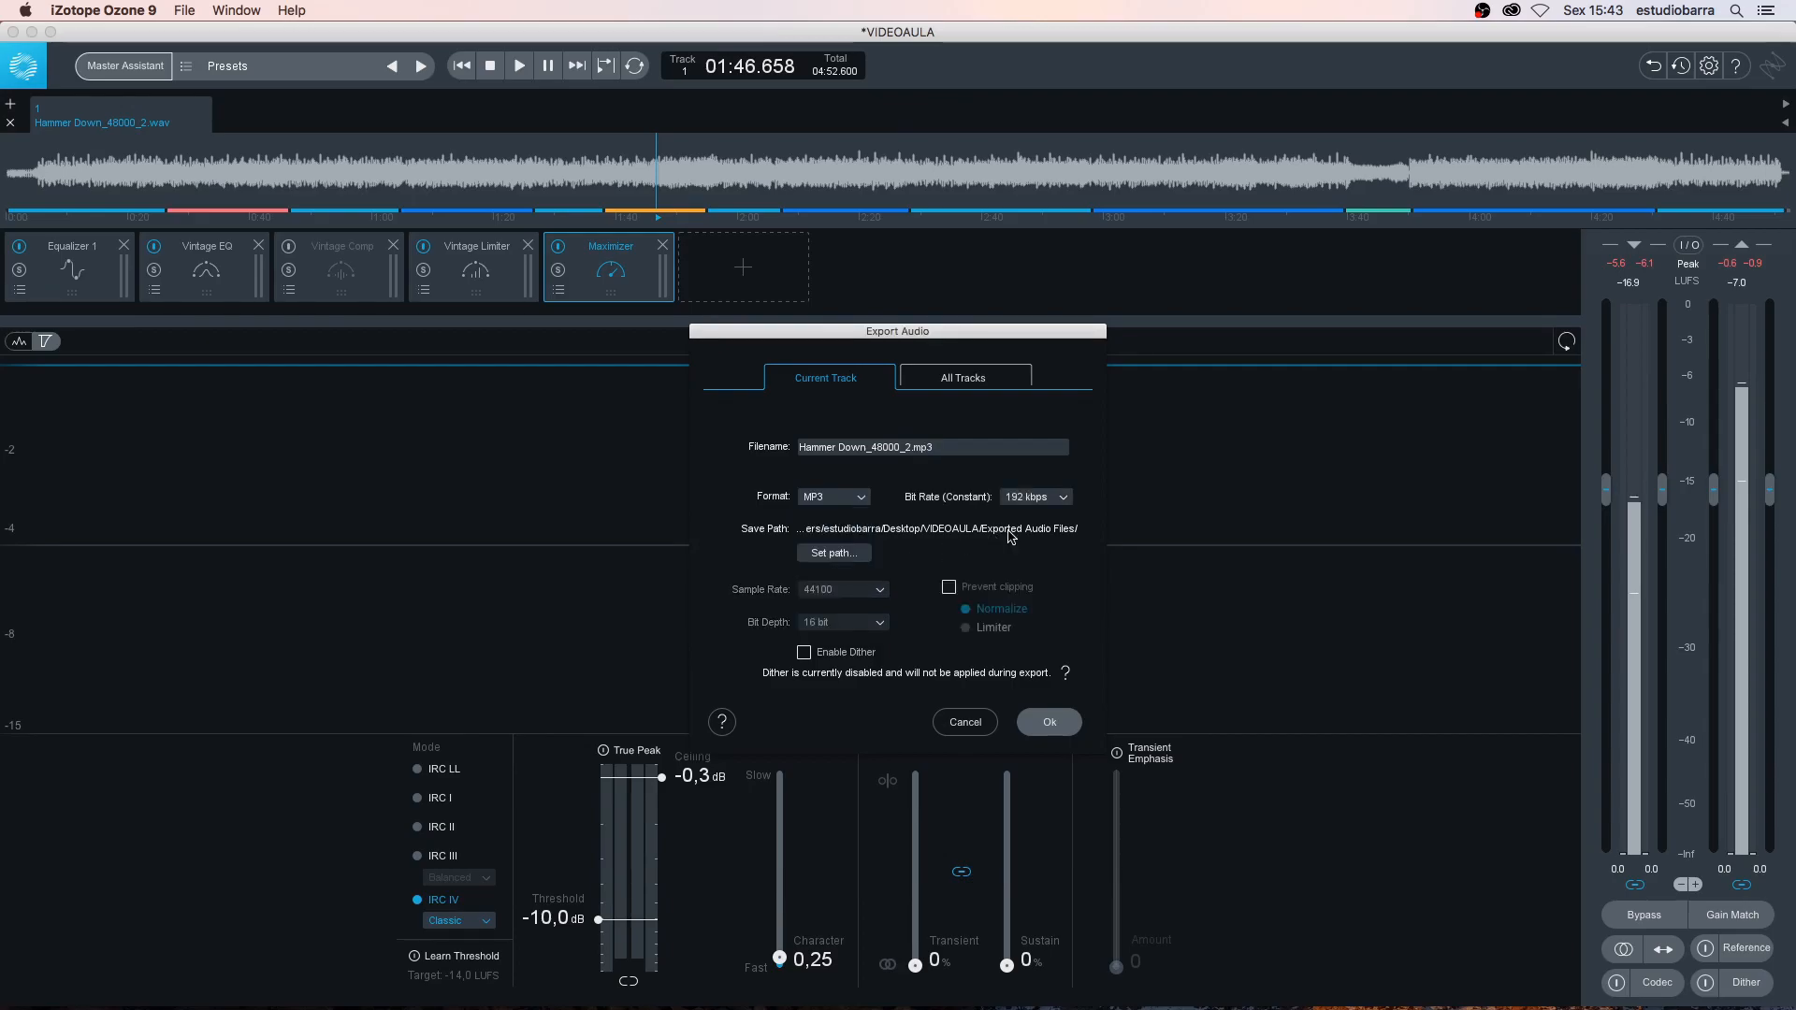
pyautogui.click(1047, 505)
pyautogui.scroll(-2, 1034, 636)
pyautogui.click(1032, 637)
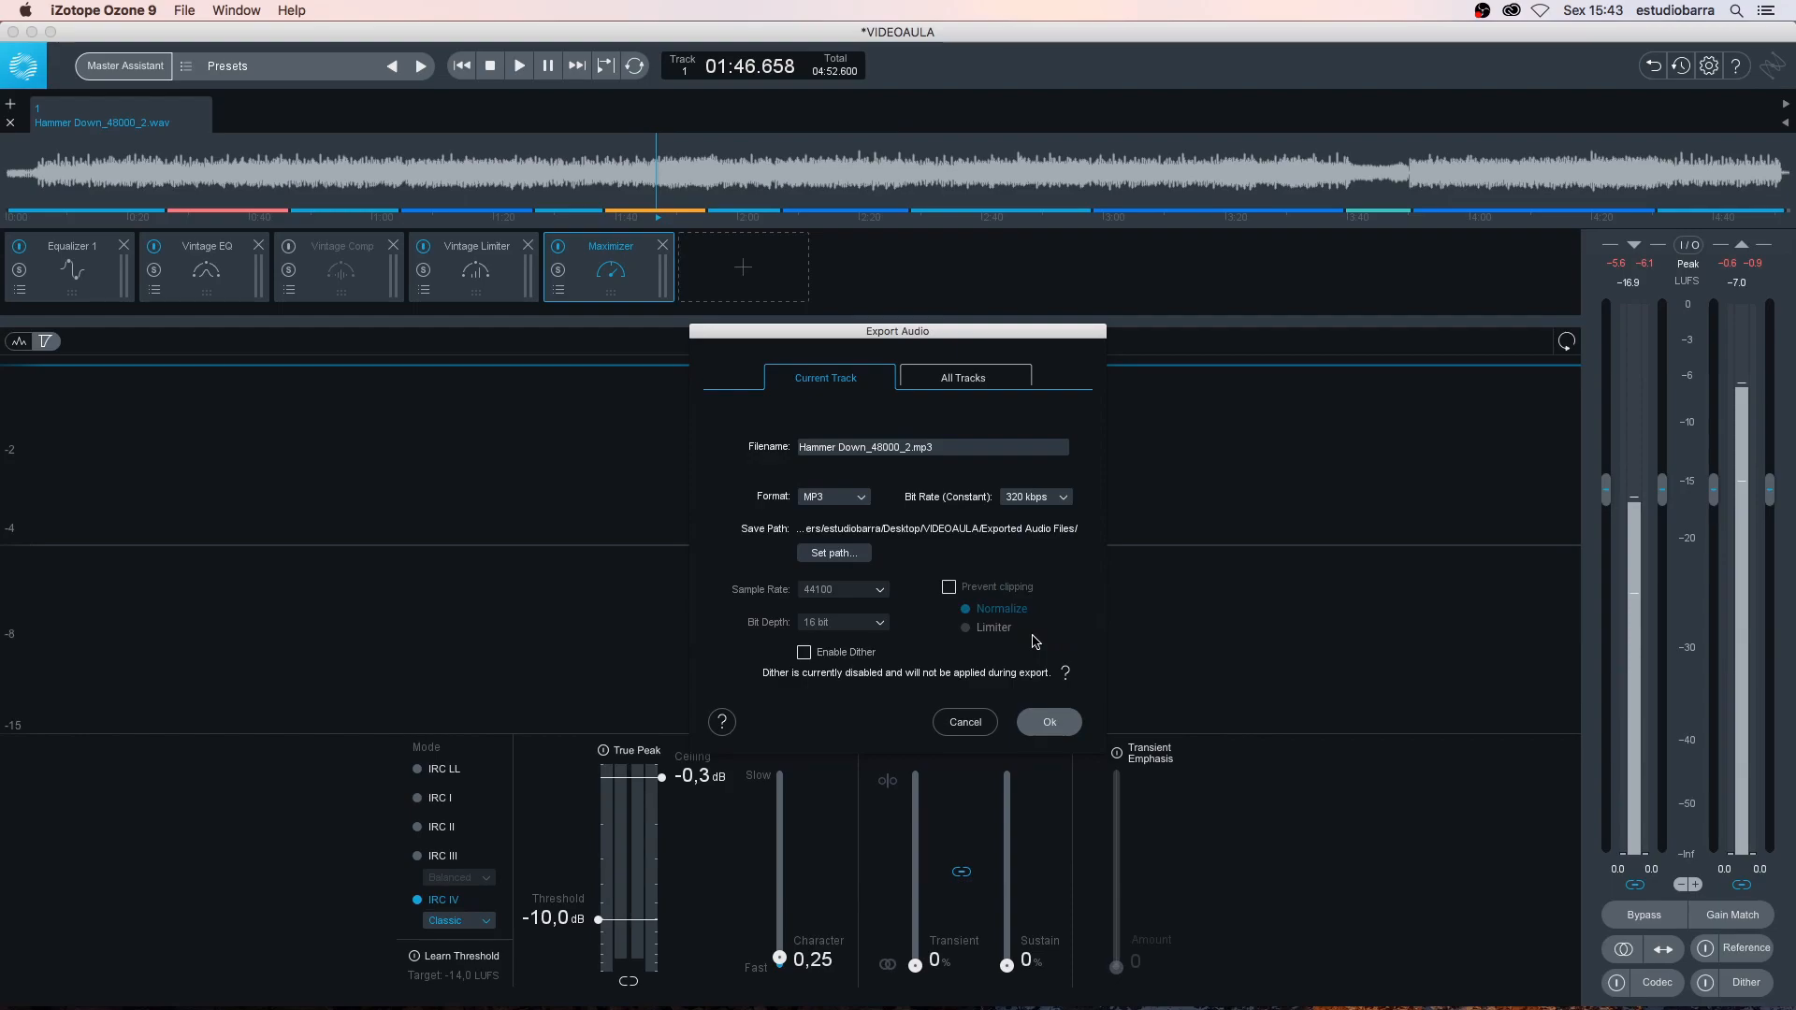